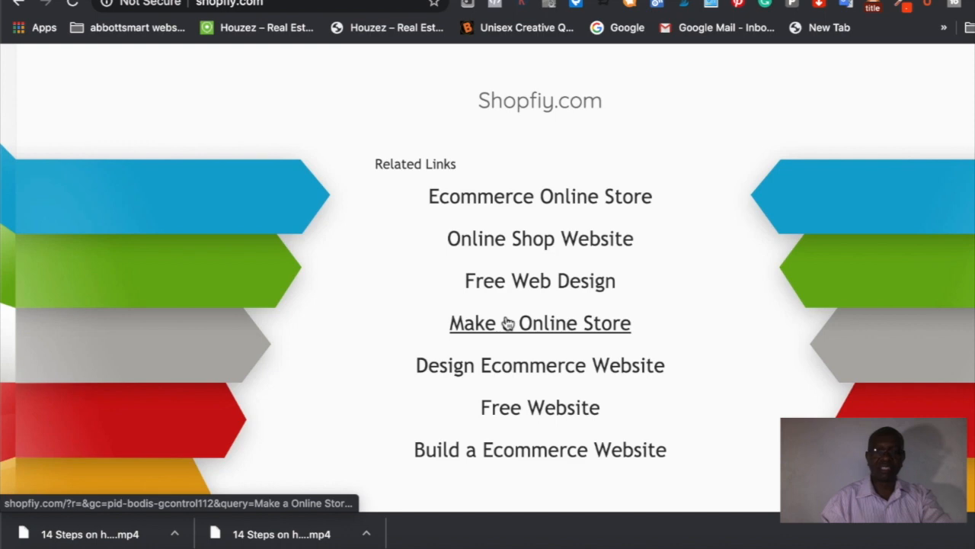
Open Shopify's free-trial page through the Make a Online Store related link and its Create an Online Store ad
{"action": "left_click", "coordinate": [508, 323]}
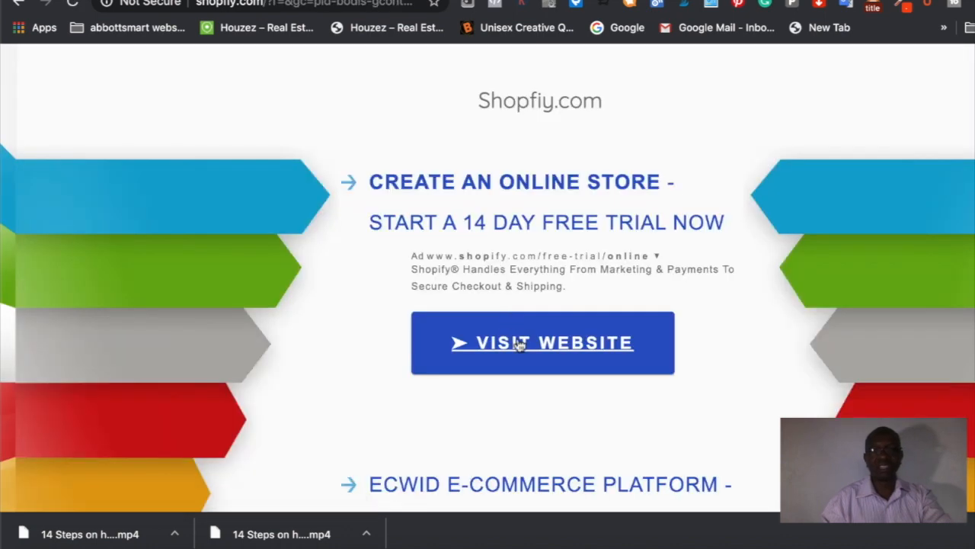
{"action": "left_click", "coordinate": [520, 346]}
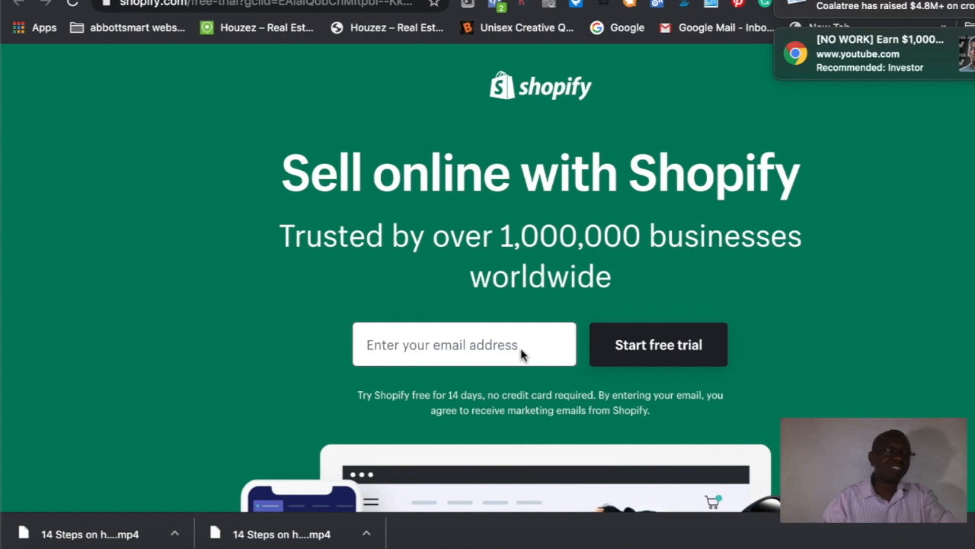
{"action": "left_click", "coordinate": [494, 347]}
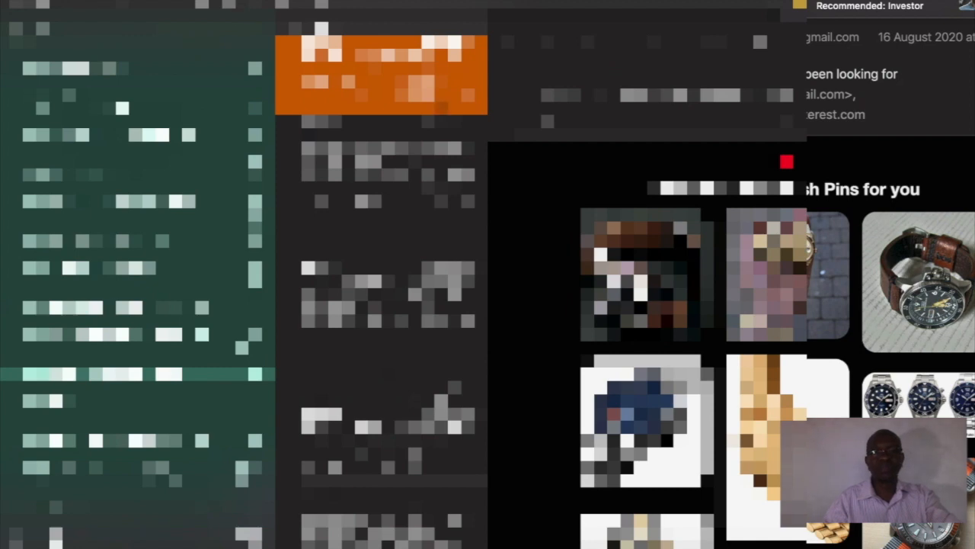
Switch to the mail app and check the available sender addresses in a new message
{"action": "left_click", "coordinate": [548, 42]}
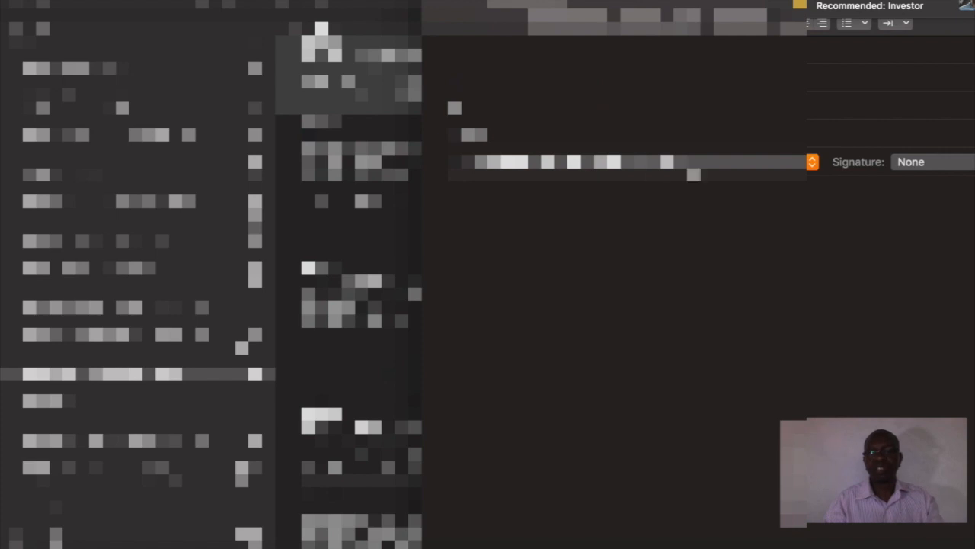
{"action": "left_click", "coordinate": [810, 161]}
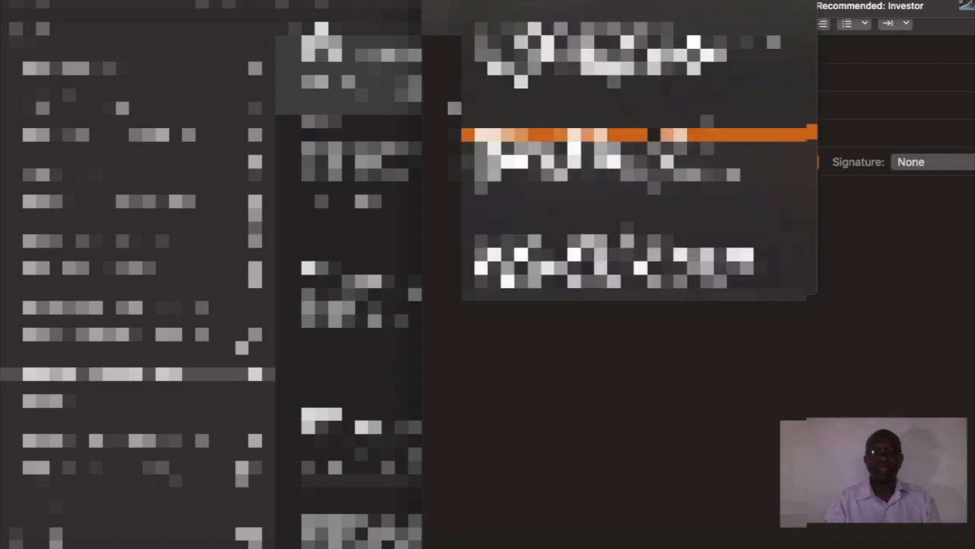
{"action": "left_click", "coordinate": [655, 161]}
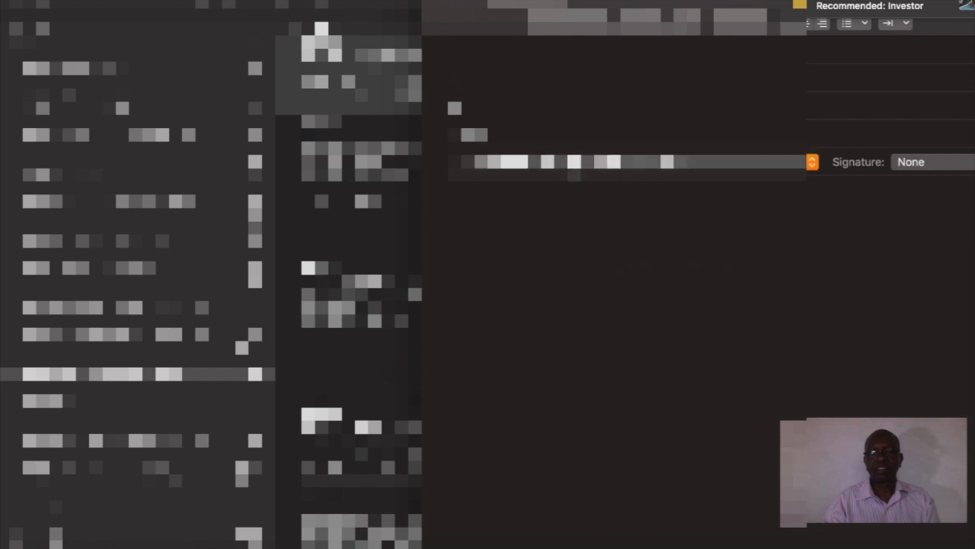
{"action": "left_click", "coordinate": [655, 162]}
{"action": "left_click", "coordinate": [625, 163]}
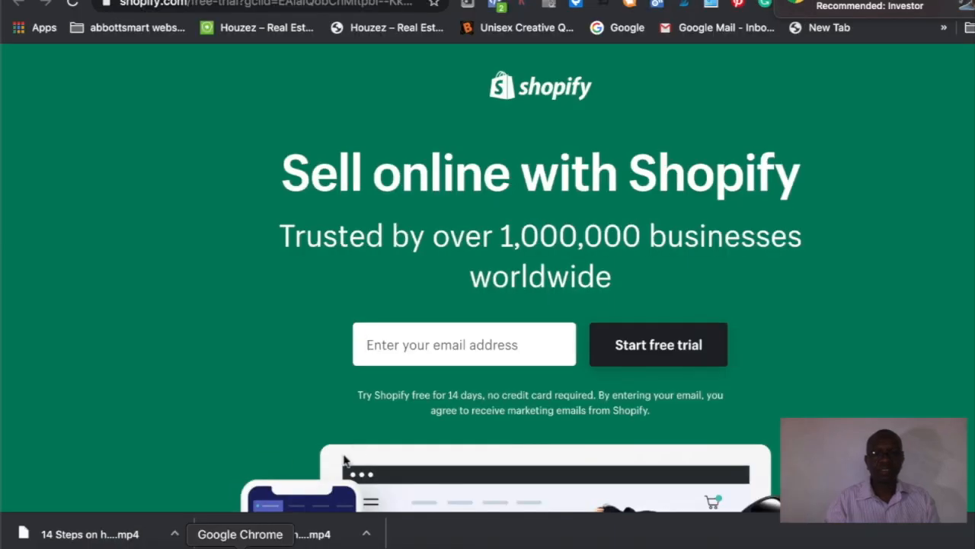
Start the Shopify free trial with the owner's e-mail address and fill in the account password
{"action": "type", "text": "a"}
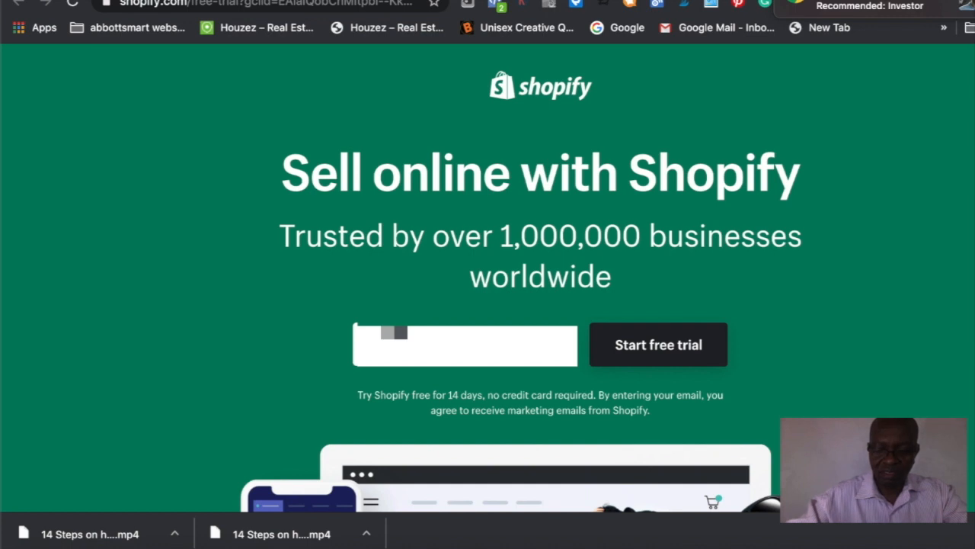
{"action": "type", "text": "@"}
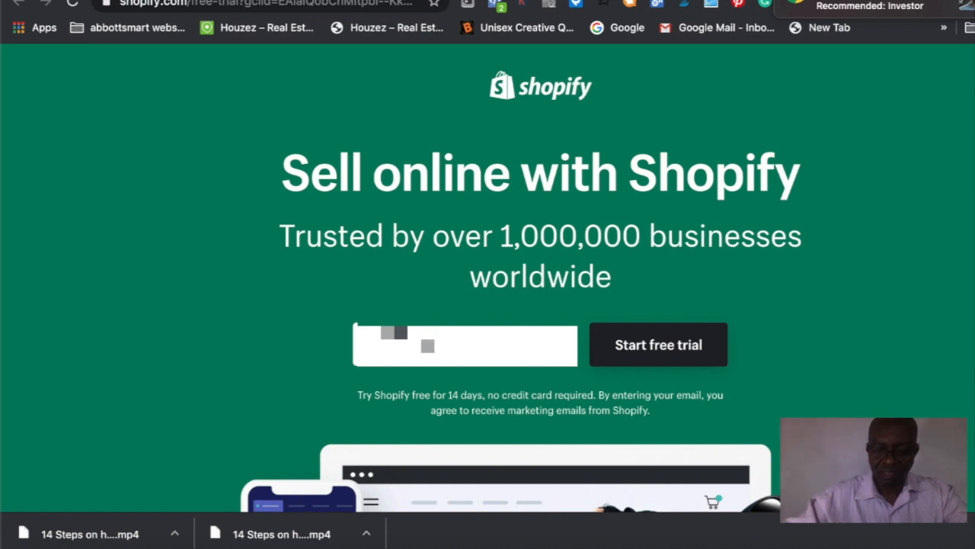
{"action": "key", "text": "Return"}
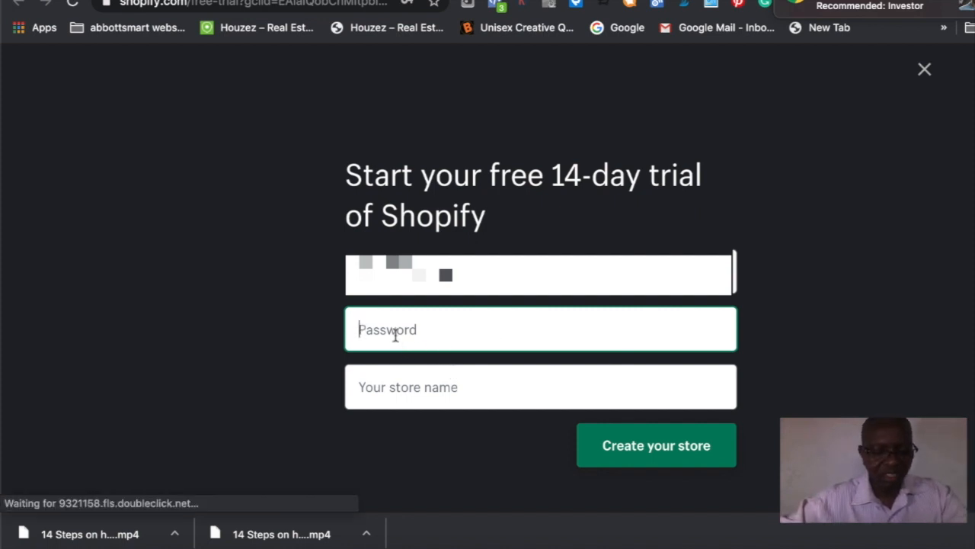
{"action": "type", "text": "•••••"}
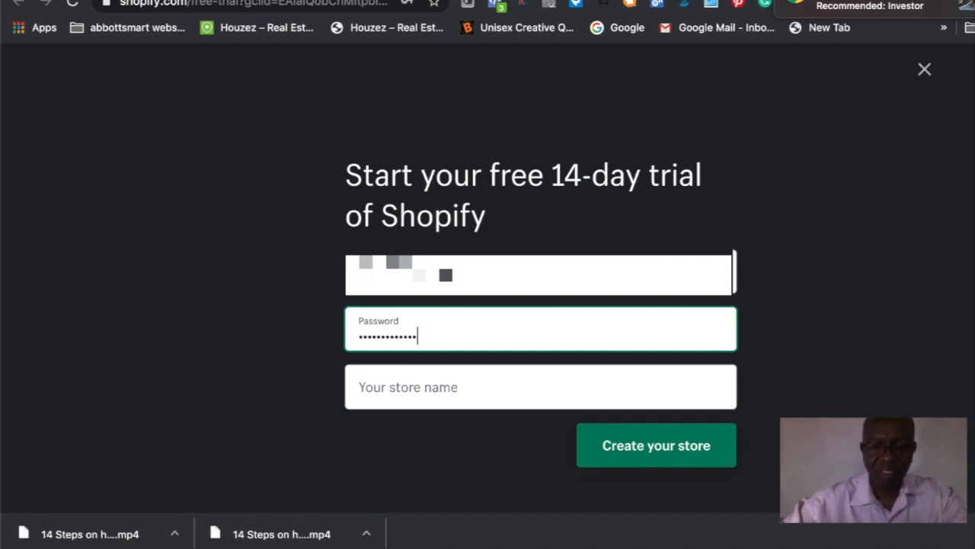
{"action": "left_click", "coordinate": [400, 386]}
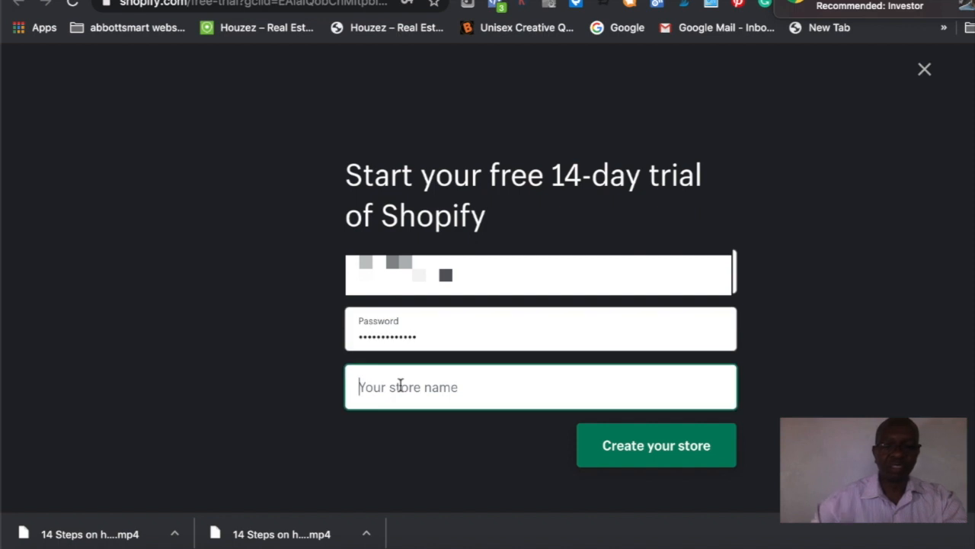
{"action": "type", "text": "•••"}
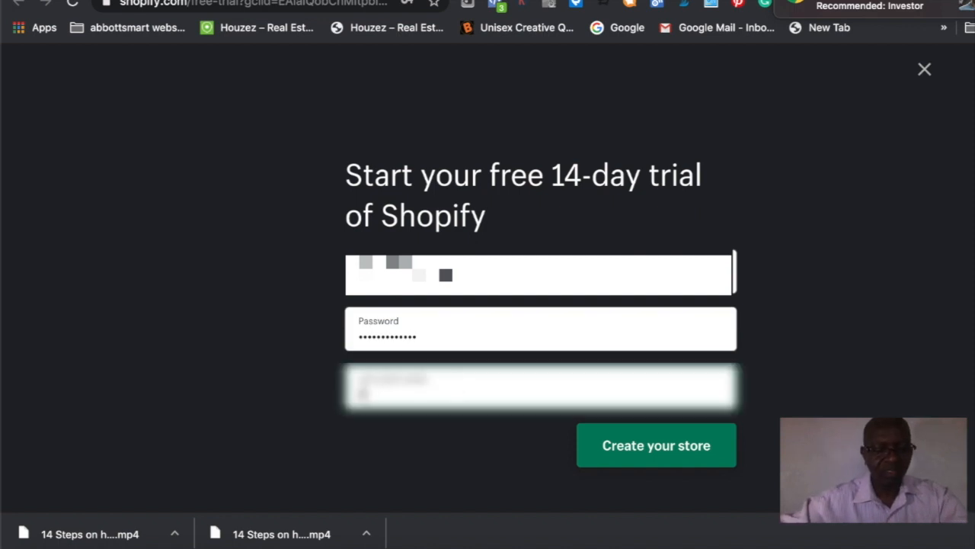
{"action": "type", "text": "••••••"}
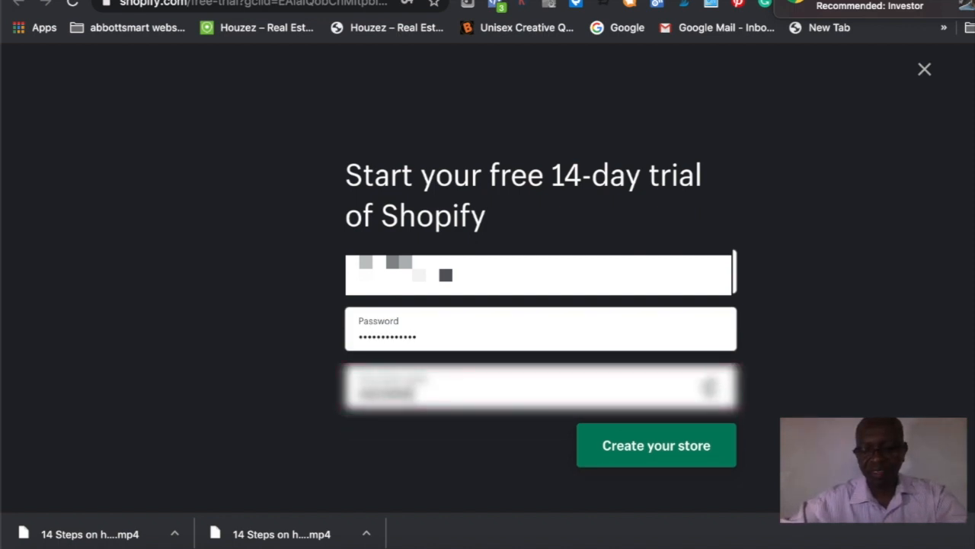
{"action": "type", "text": "•••"}
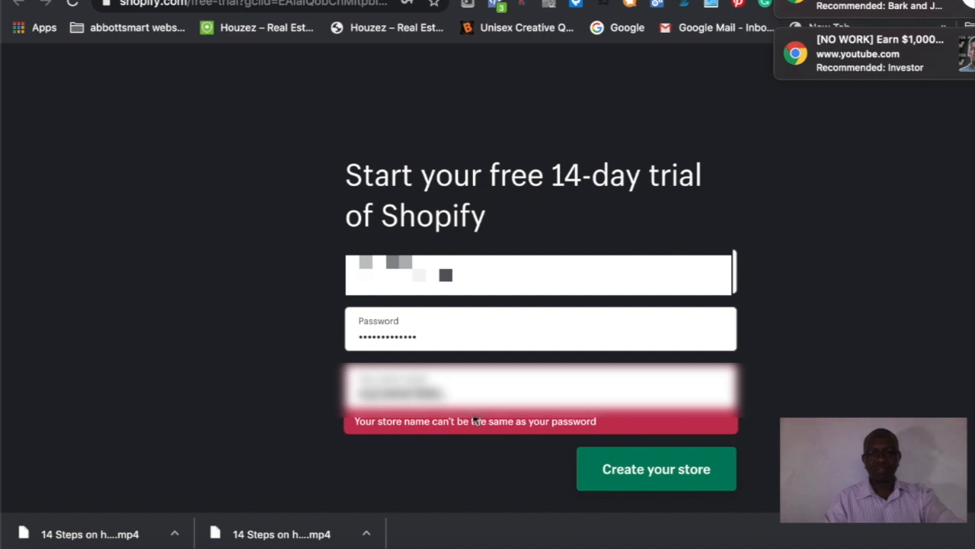
{"action": "key", "text": "BackSpace"}
{"action": "key", "text": "BackSpace"}
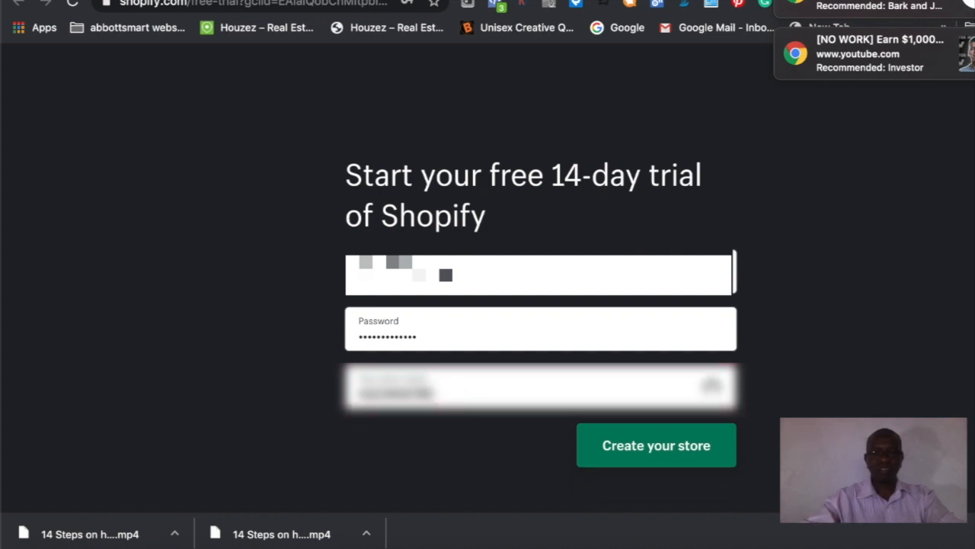
{"action": "key", "text": "BackSpace"}
{"action": "key", "text": "BackSpace"}
{"action": "key", "text": "BackSpace"}
{"action": "key", "text": "BackSpace"}
{"action": "key", "text": "BackSpace"}
{"action": "key", "text": "BackSpace"}
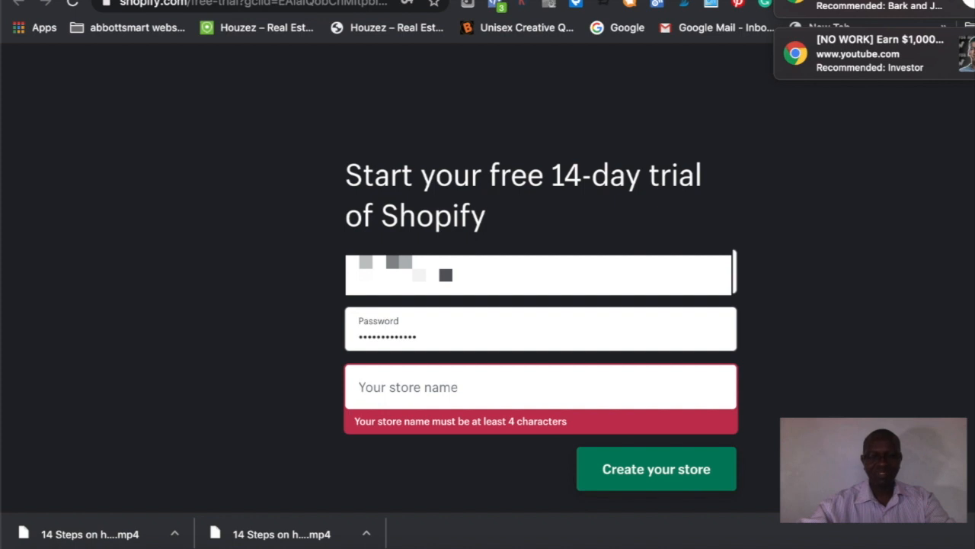
Create the store under the name Specialshops2020 and save the new login in the browser
{"action": "type", "text": "Sp"}
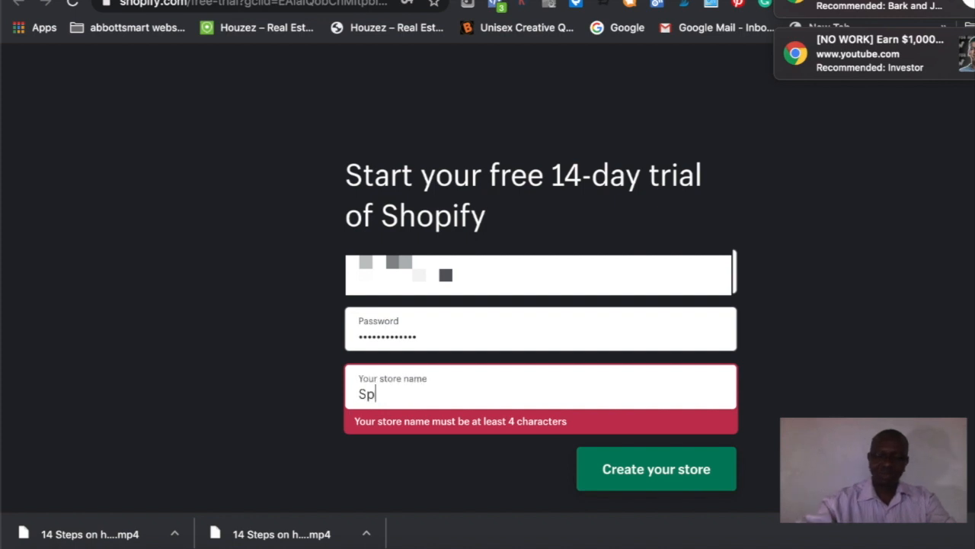
{"action": "type", "text": "ecial"}
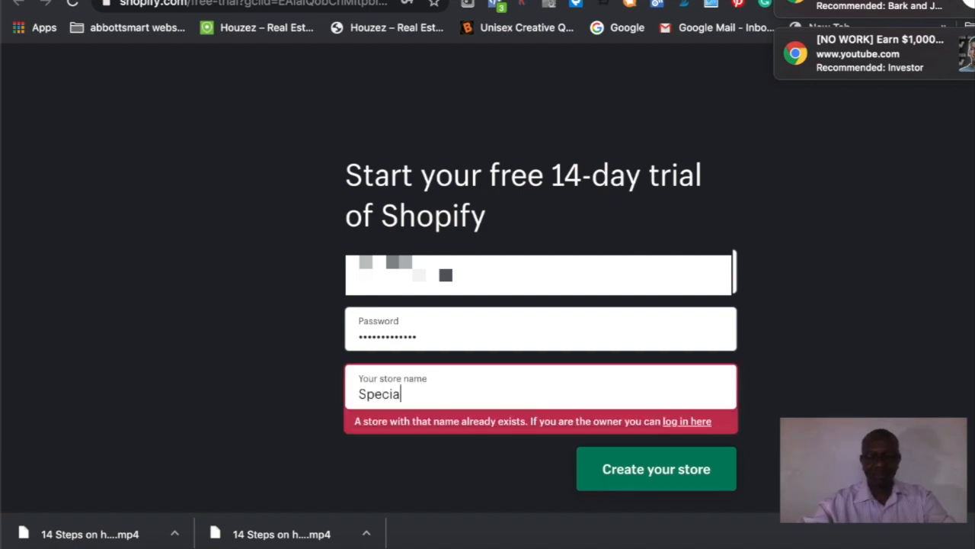
{"action": "type", "text": "s"}
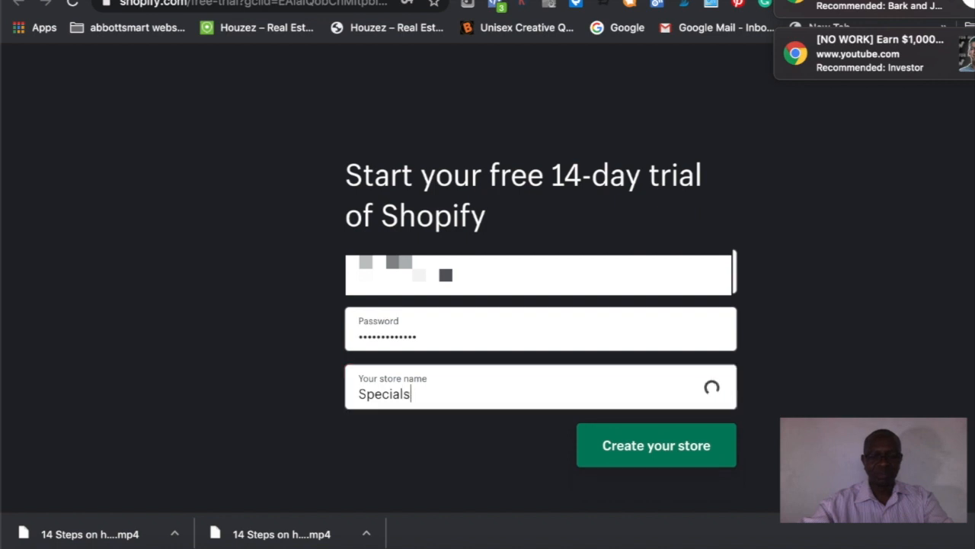
{"action": "type", "text": "hops"}
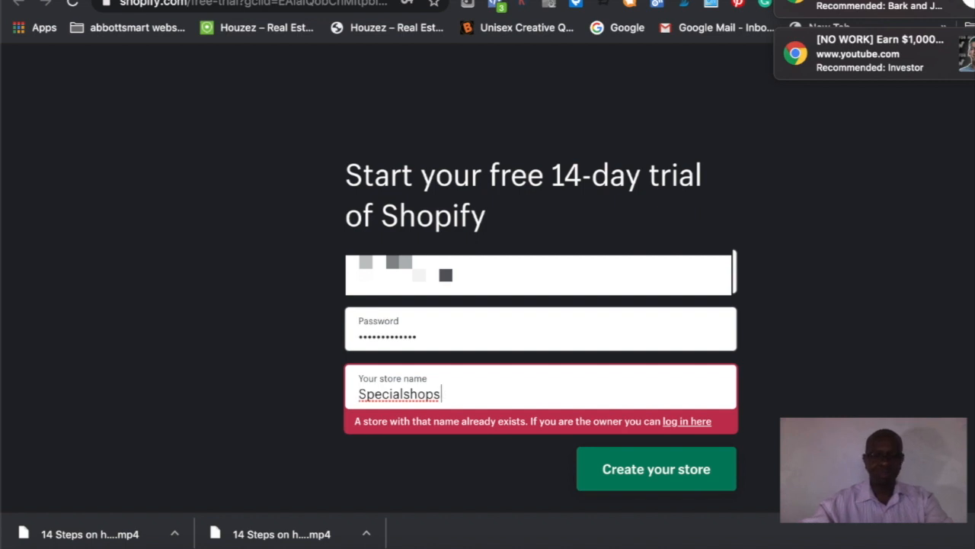
{"action": "type", "text": "2020"}
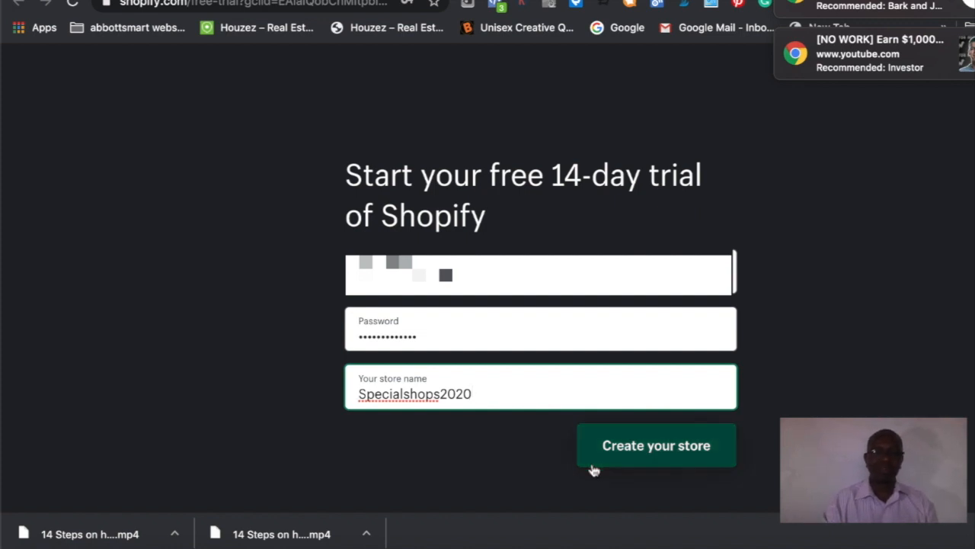
{"action": "left_click", "coordinate": [626, 457]}
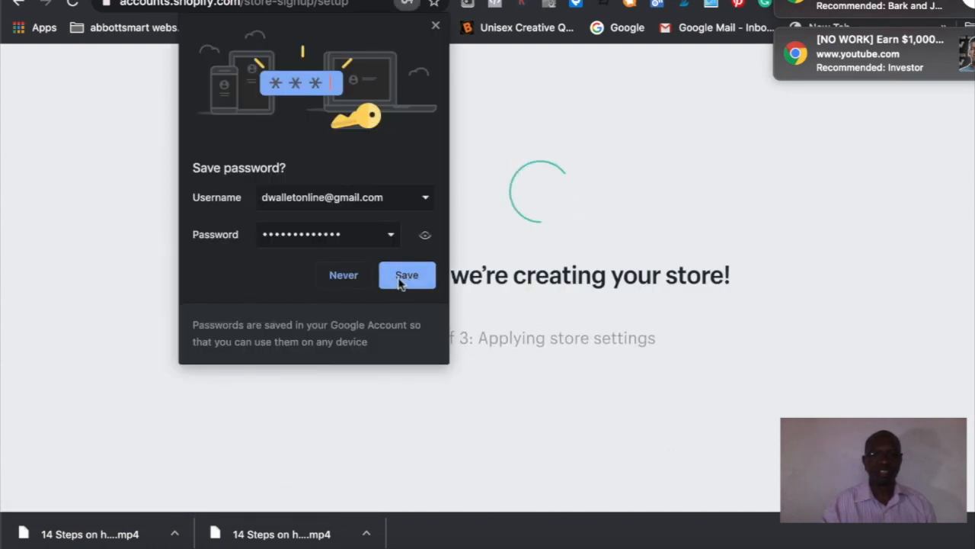
{"action": "left_click", "coordinate": [402, 281]}
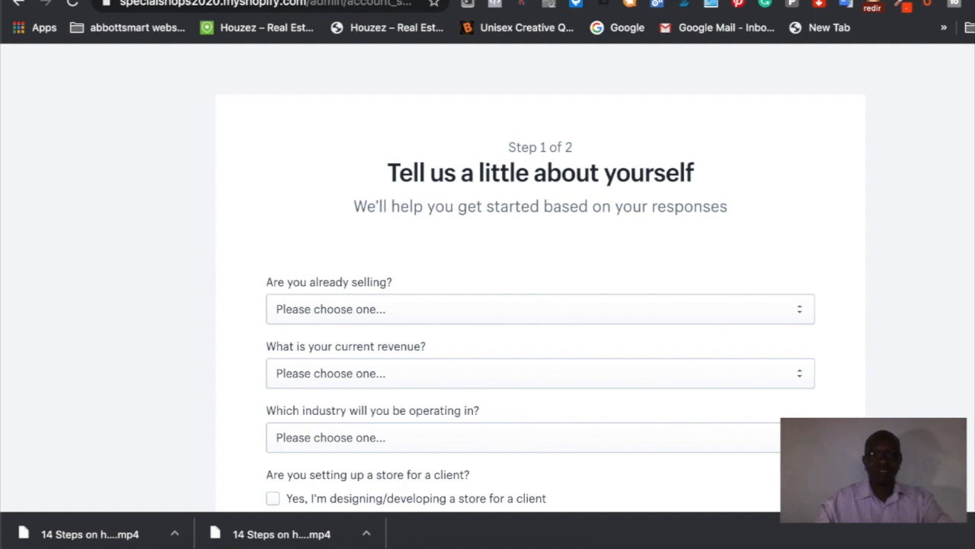
Answer "I'm not selling products yet" about already selling and "Yes, I have product and I'll be ready to launch in a few weeks" about having something to sell
{"action": "scroll", "coordinate": [634, 287], "scroll_direction": "down", "scroll_amount": 1}
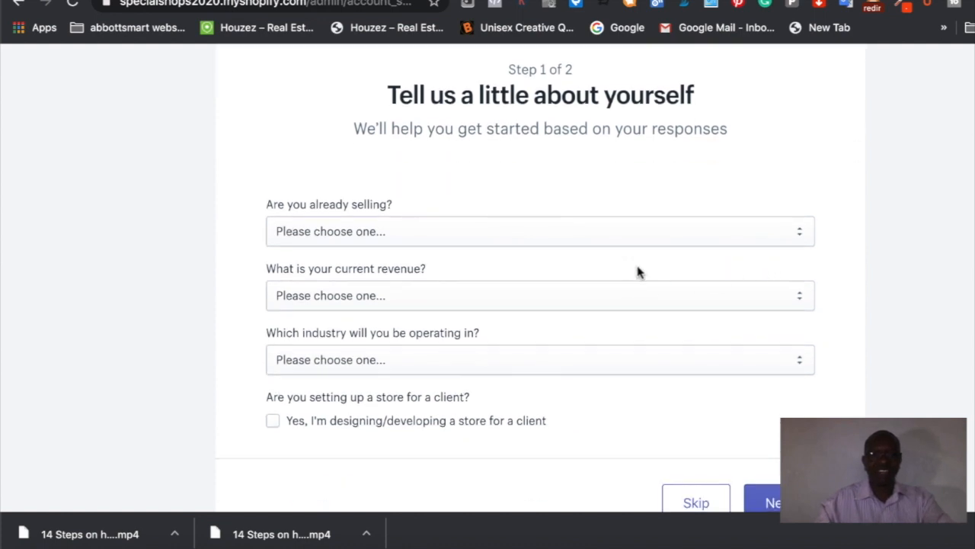
{"action": "left_click", "coordinate": [799, 234]}
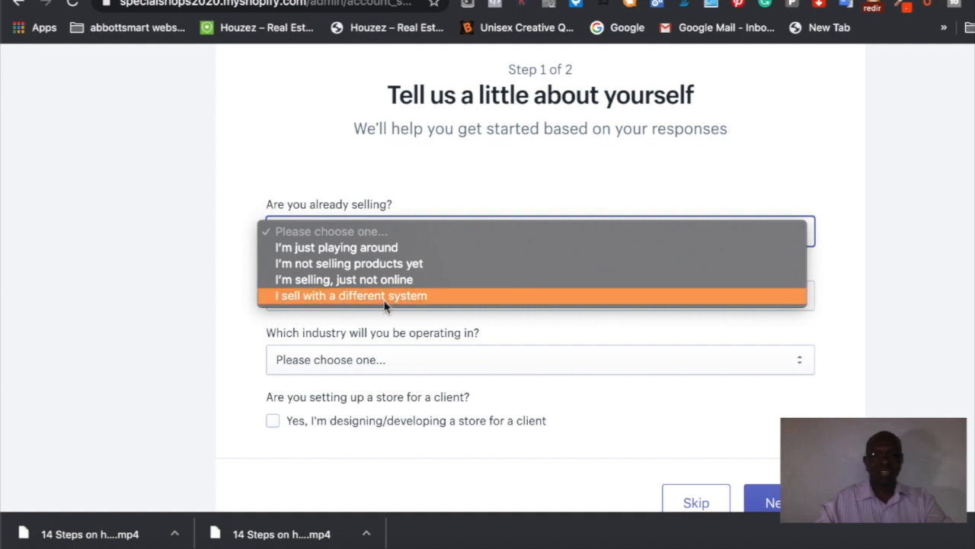
{"action": "left_click", "coordinate": [374, 265]}
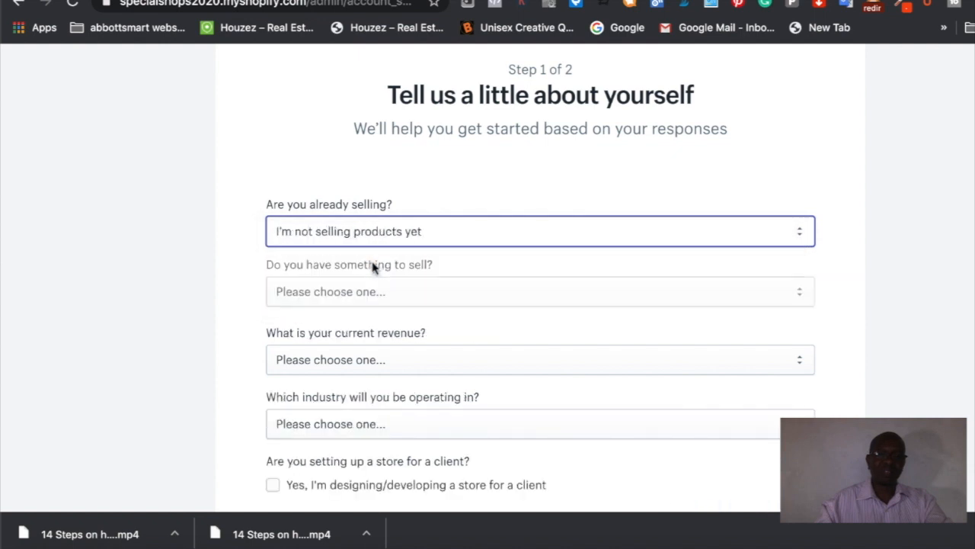
{"action": "left_click", "coordinate": [798, 296]}
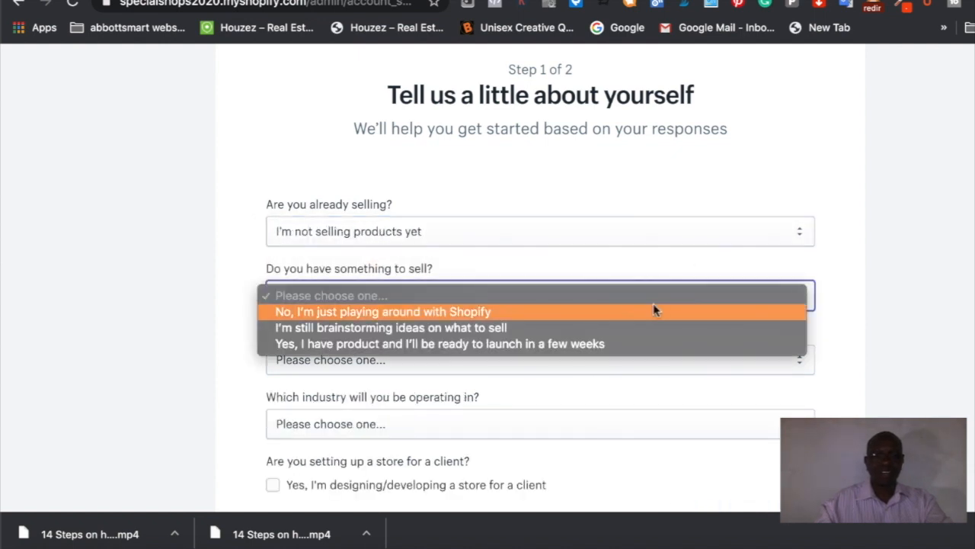
{"action": "left_click", "coordinate": [658, 345]}
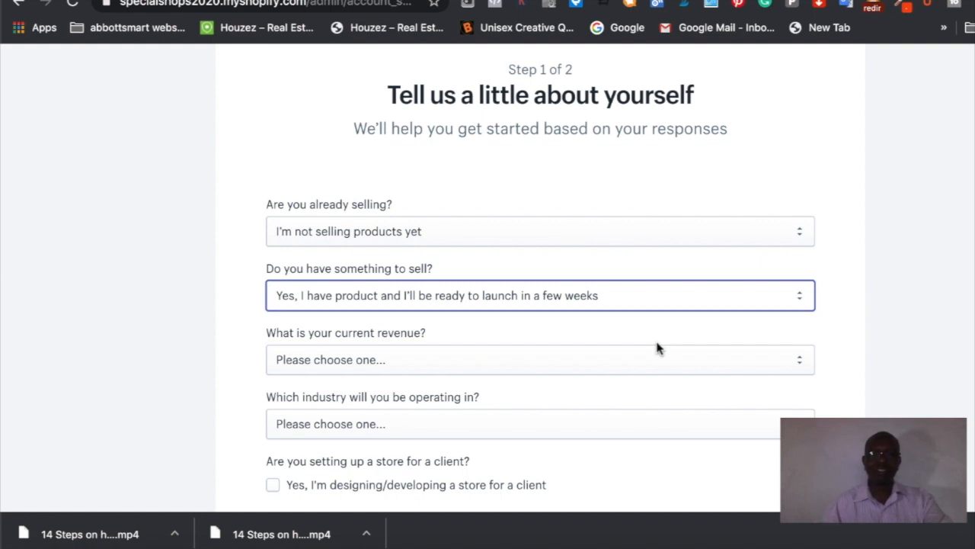
{"action": "left_click", "coordinate": [800, 297]}
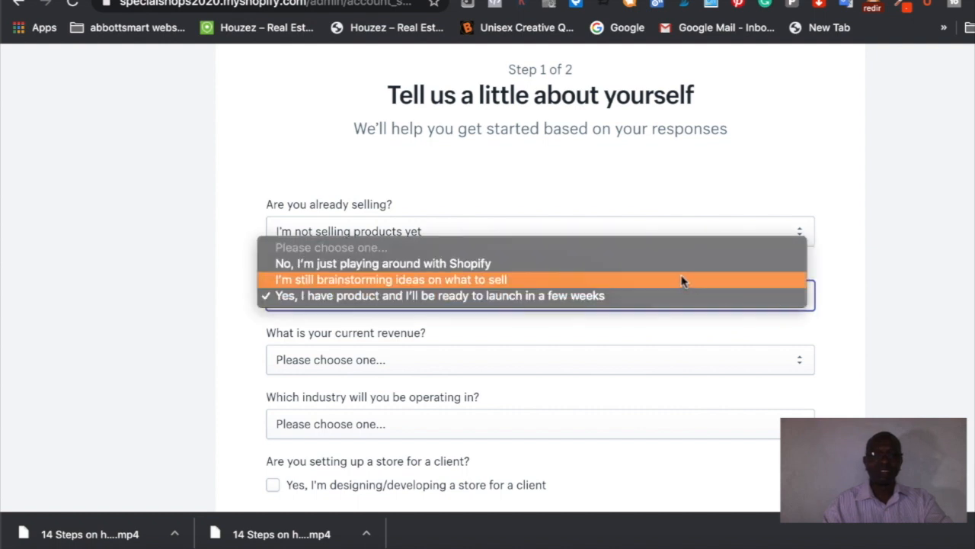
{"action": "left_click", "coordinate": [854, 324]}
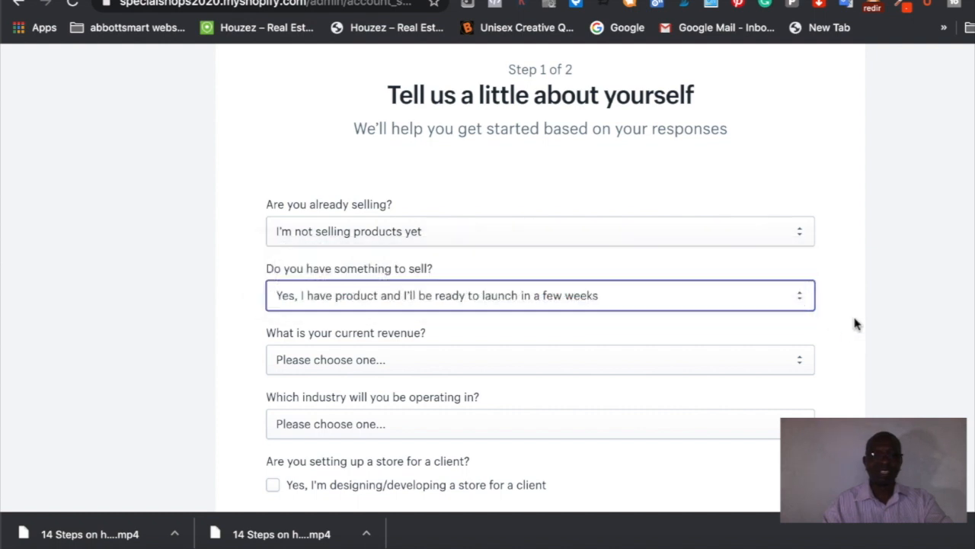
Skip the remaining questionnaire and go through the fields of the business address form
{"action": "scroll", "coordinate": [812, 374], "scroll_direction": "down", "scroll_amount": 3}
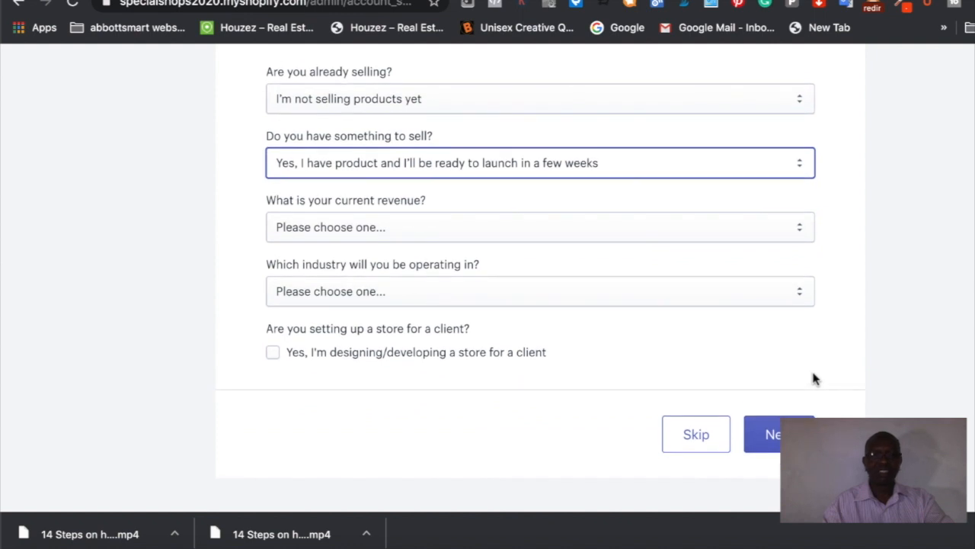
{"action": "left_click", "coordinate": [695, 434]}
{"action": "scroll", "coordinate": [701, 441], "scroll_direction": "down", "scroll_amount": 2}
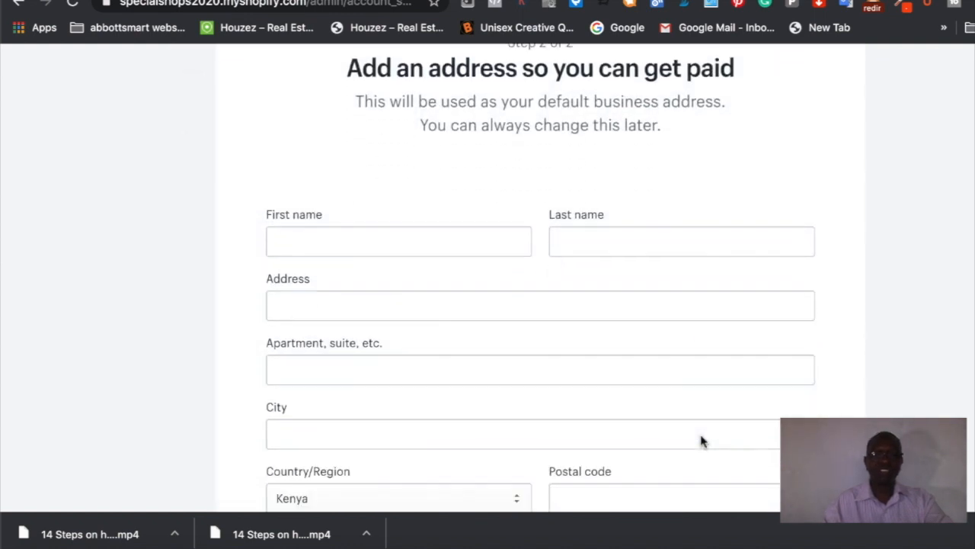
{"action": "scroll", "coordinate": [701, 440], "scroll_direction": "down", "scroll_amount": 1}
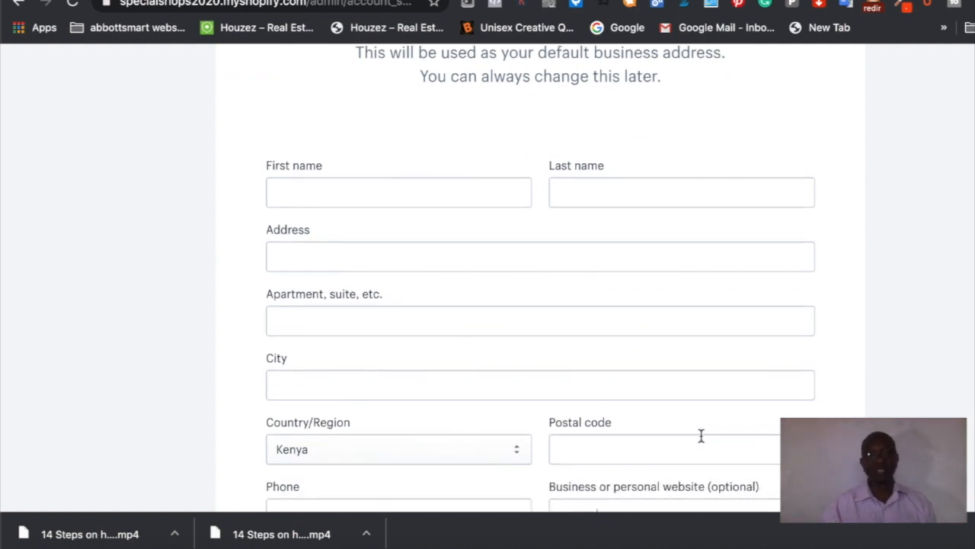
{"action": "scroll", "coordinate": [701, 436], "scroll_direction": "down", "scroll_amount": 2}
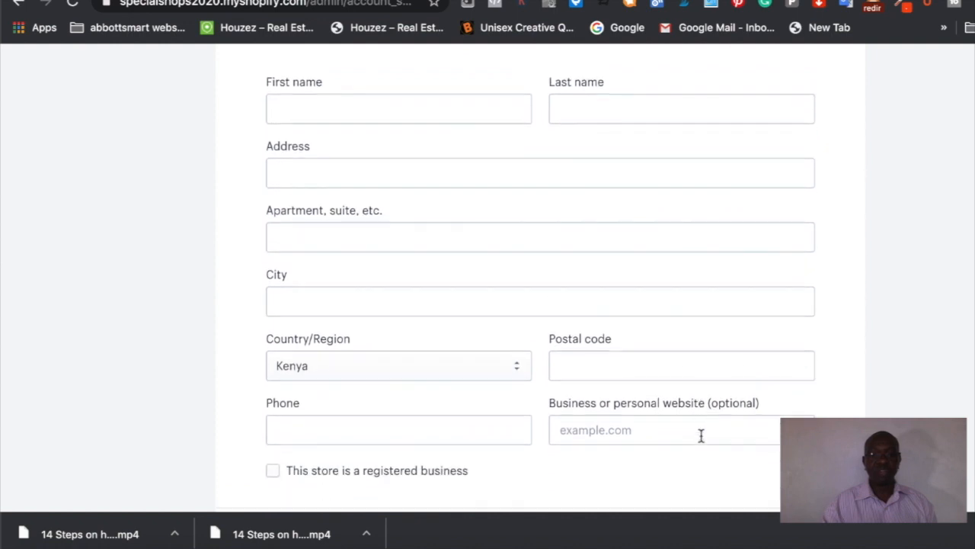
Fill in the owner's first and last name, address and phone details in the business address form
{"action": "scroll", "coordinate": [701, 436], "scroll_direction": "up", "scroll_amount": 1}
{"action": "scroll", "coordinate": [701, 435], "scroll_direction": "down", "scroll_amount": 1}
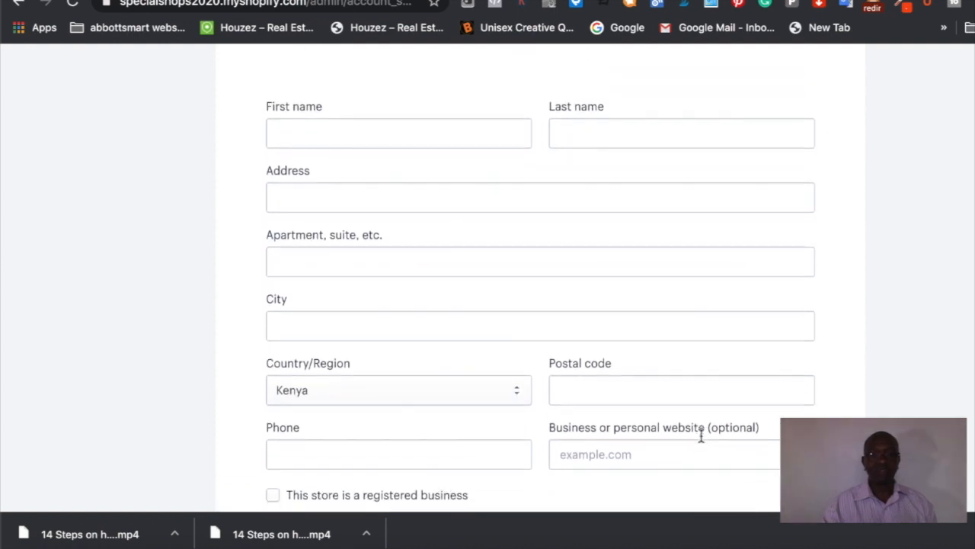
{"action": "scroll", "coordinate": [701, 434], "scroll_direction": "down", "scroll_amount": 1}
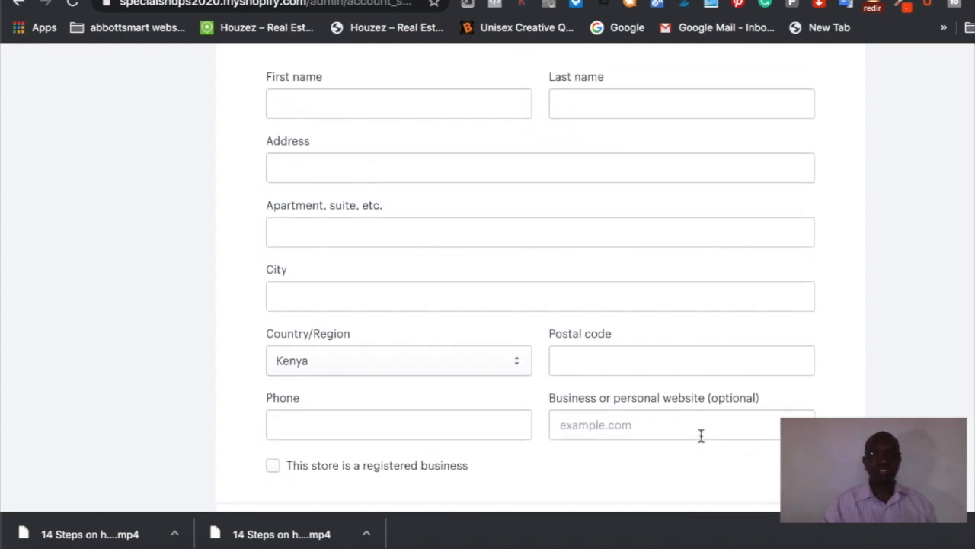
{"action": "scroll", "coordinate": [701, 436], "scroll_direction": "up", "scroll_amount": 5}
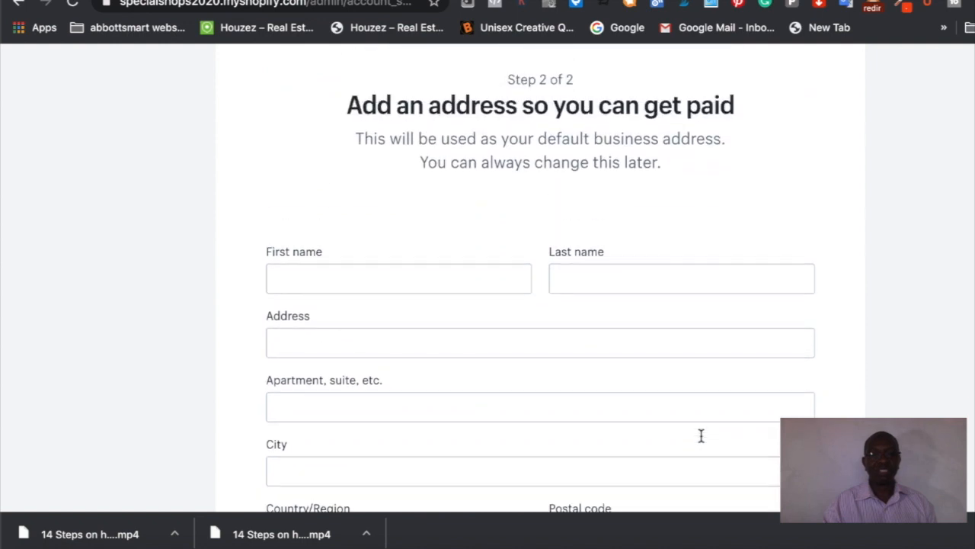
{"action": "left_click", "coordinate": [365, 283]}
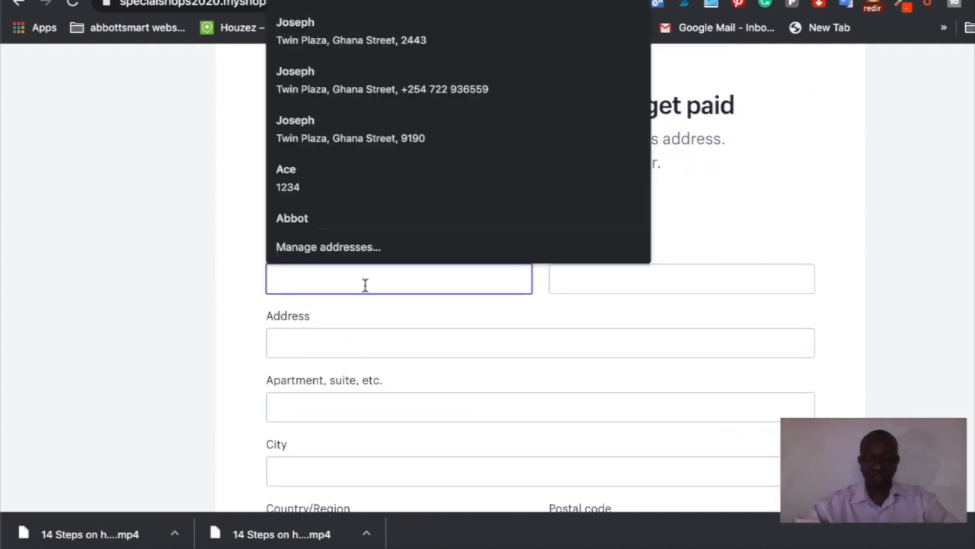
{"action": "key", "text": "Tab"}
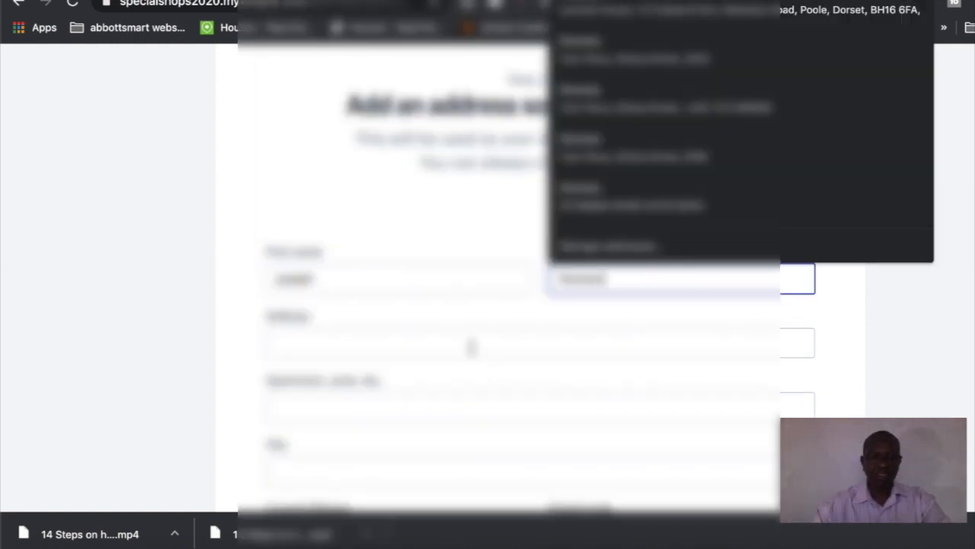
{"action": "left_click", "coordinate": [471, 342]}
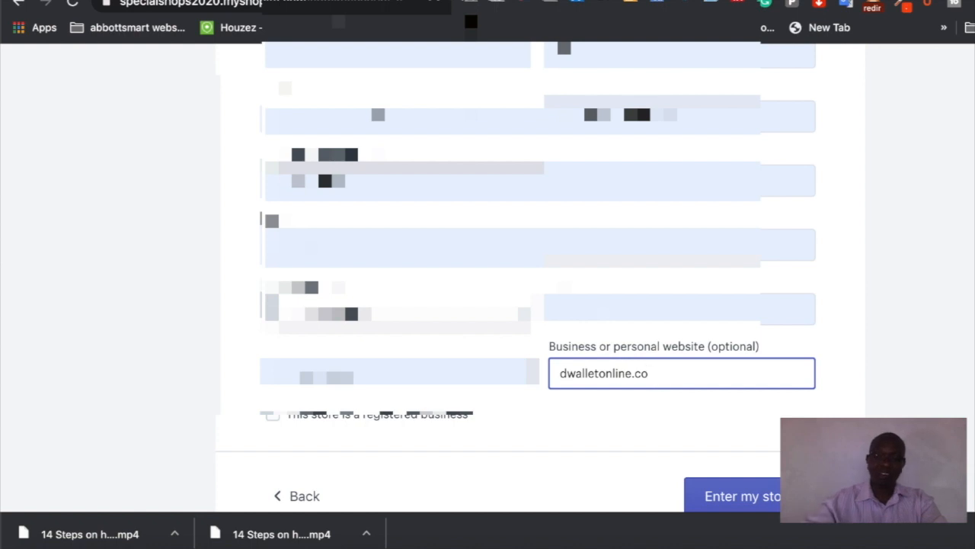
Complete the address form with an empty website field and "This store is a registered business" ticked, and enter the store
{"action": "key", "text": "BackSpace"}
{"action": "key", "text": "BackSpace"}
{"action": "key", "text": "BackSpace"}
{"action": "key", "text": "BackSpace"}
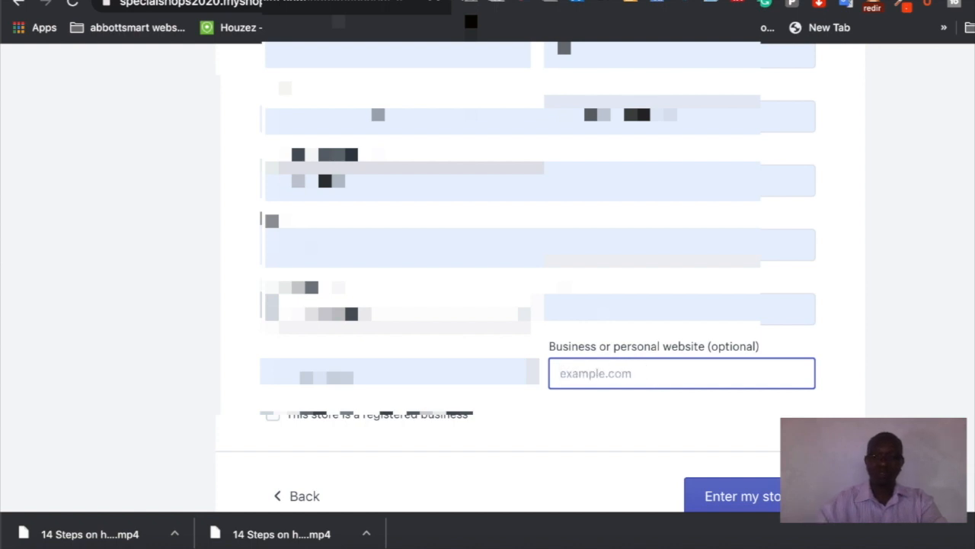
{"action": "scroll", "coordinate": [540, 267], "scroll_direction": "down", "scroll_amount": 2}
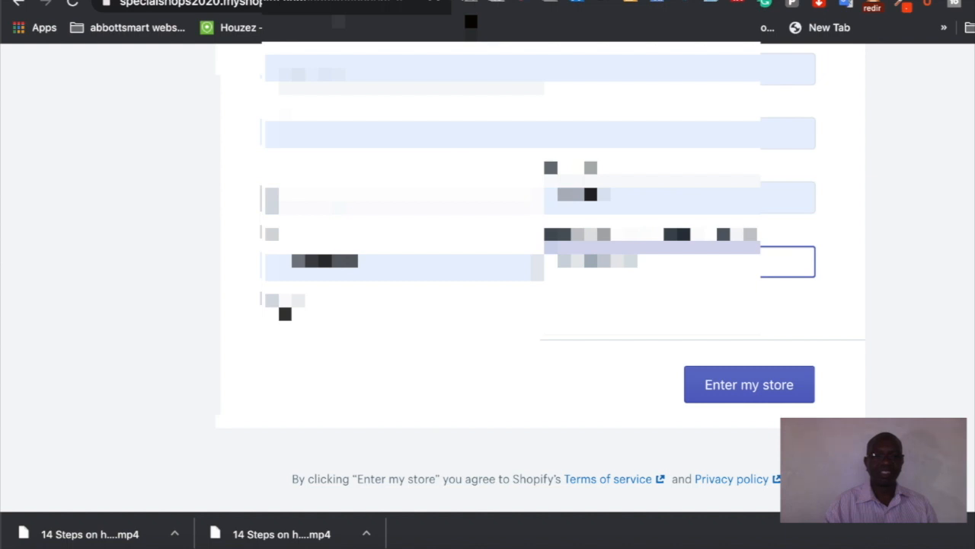
{"action": "left_click", "coordinate": [279, 300]}
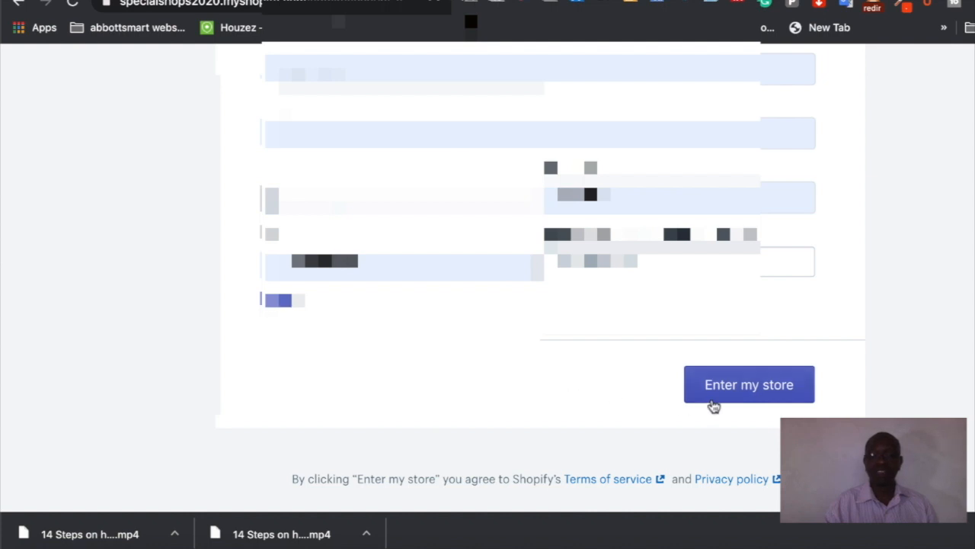
{"action": "left_click", "coordinate": [744, 388]}
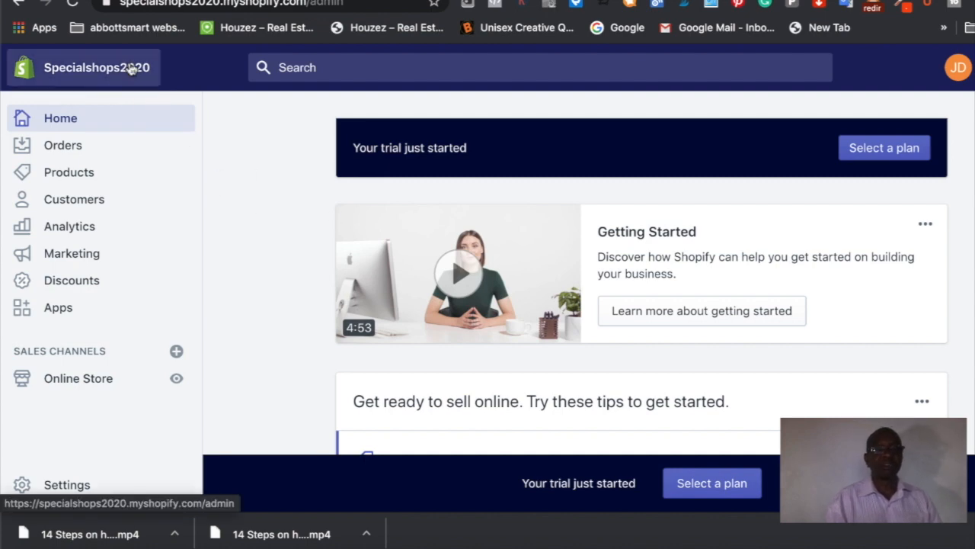
Look over the getting-started tips on the store's admin home page and view the Apps page
{"action": "scroll", "coordinate": [266, 300], "scroll_direction": "down", "scroll_amount": 3}
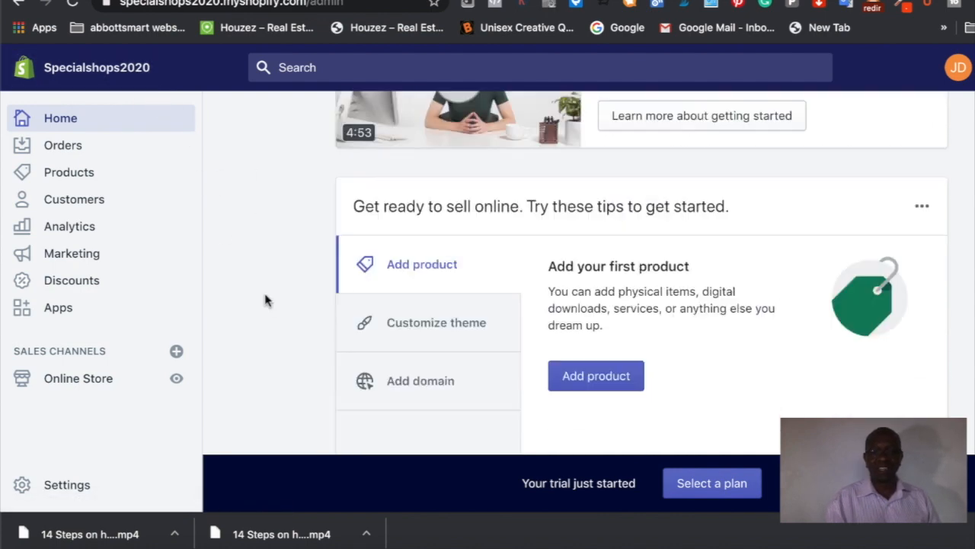
{"action": "scroll", "coordinate": [266, 300], "scroll_direction": "down", "scroll_amount": 6}
{"action": "scroll", "coordinate": [266, 300], "scroll_direction": "up", "scroll_amount": 10}
{"action": "scroll", "coordinate": [266, 300], "scroll_direction": "down", "scroll_amount": 1}
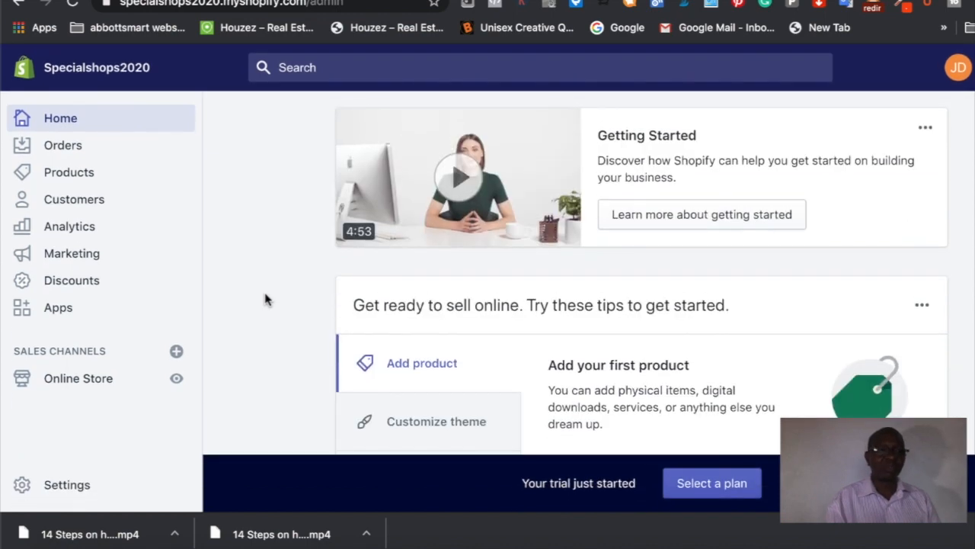
{"action": "scroll", "coordinate": [266, 300], "scroll_direction": "up", "scroll_amount": 2}
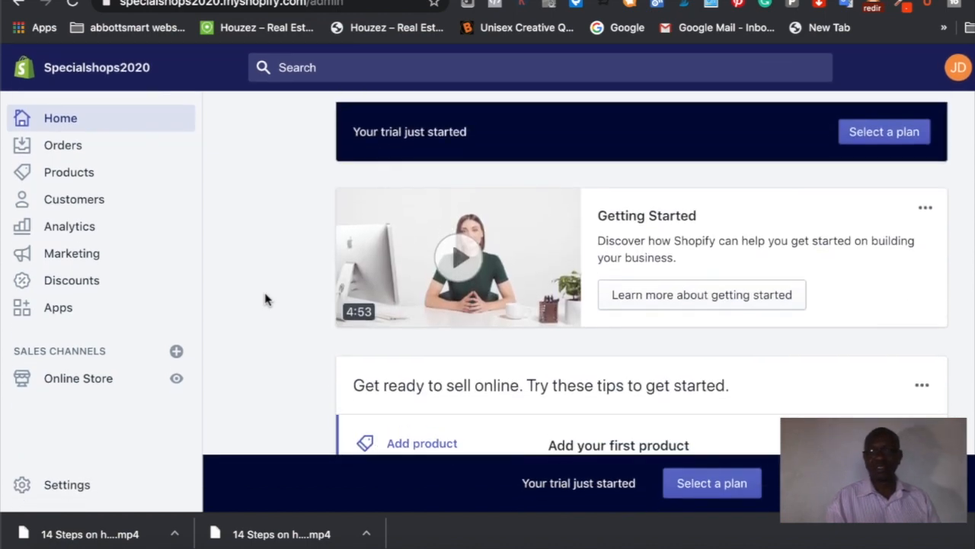
{"action": "scroll", "coordinate": [266, 301], "scroll_direction": "down", "scroll_amount": 1}
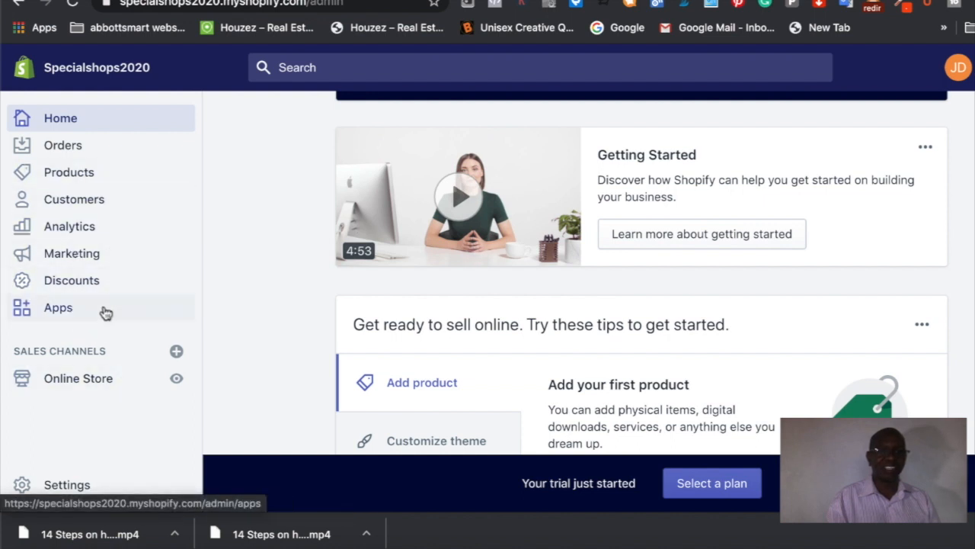
{"action": "left_click", "coordinate": [63, 315]}
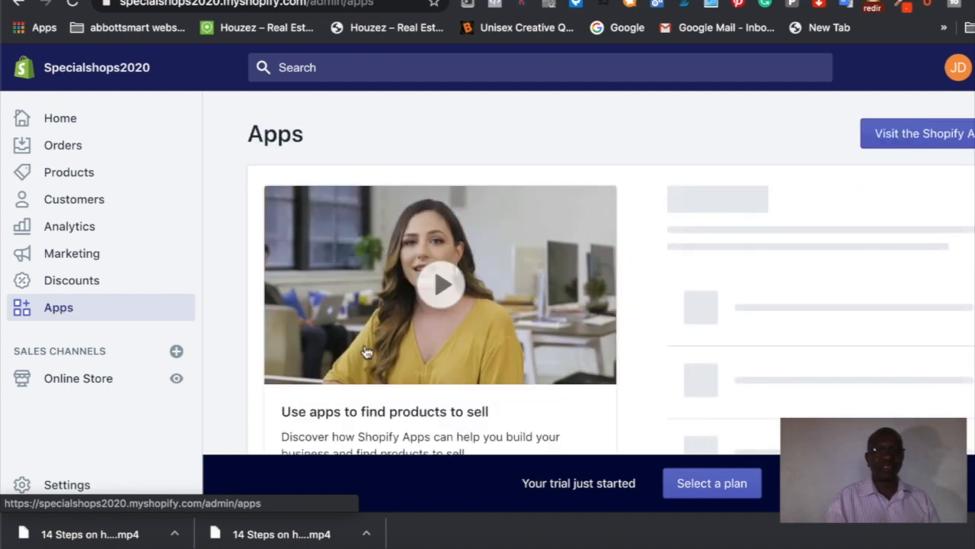
{"action": "scroll", "coordinate": [247, 368], "scroll_direction": "down", "scroll_amount": 1}
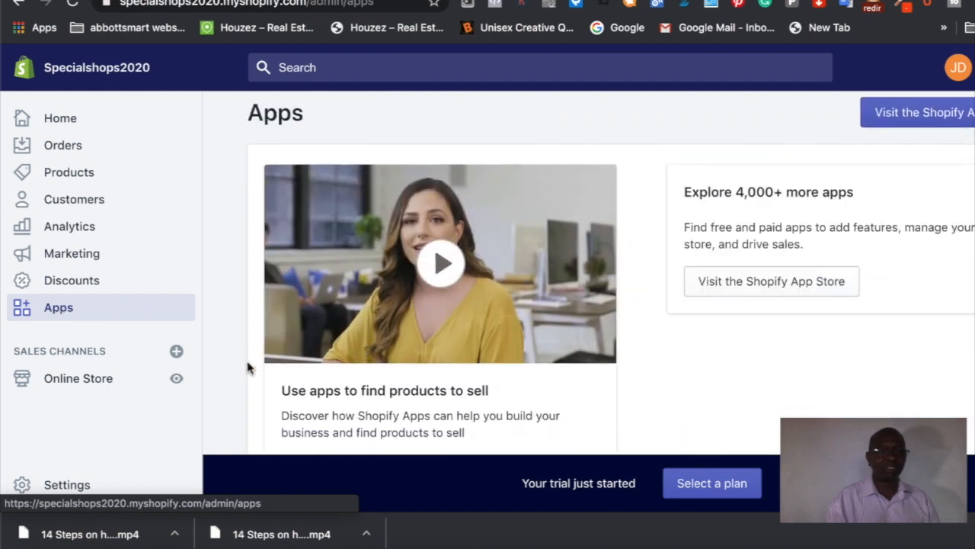
Open the online store's Themes page and review the current Debut theme, its available actions and the theme library
{"action": "left_click", "coordinate": [82, 386]}
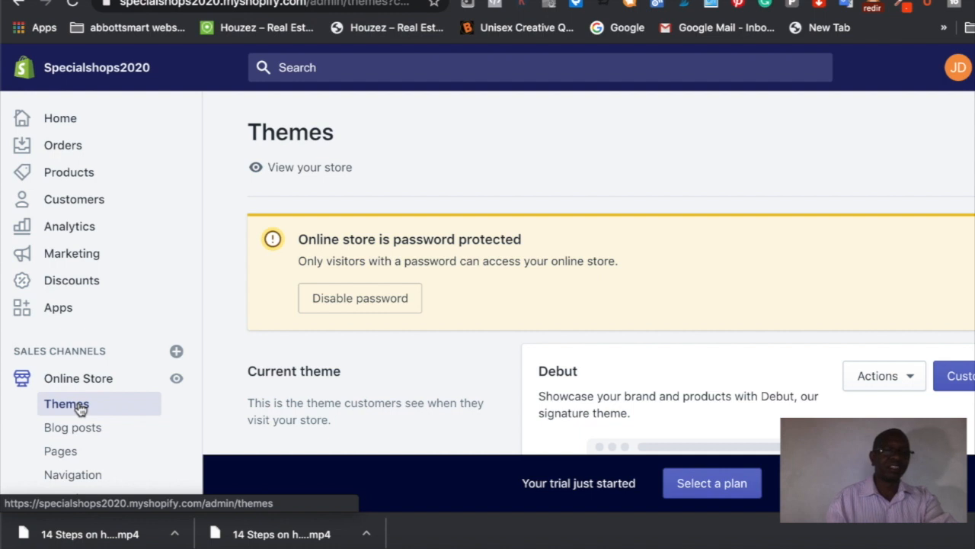
{"action": "scroll", "coordinate": [475, 369], "scroll_direction": "down", "scroll_amount": 1}
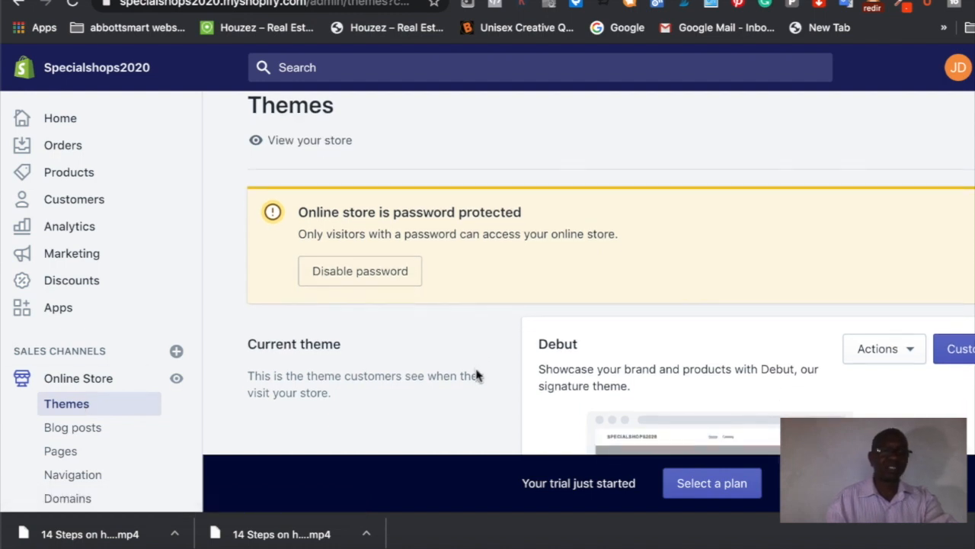
{"action": "scroll", "coordinate": [476, 370], "scroll_direction": "down", "scroll_amount": 3}
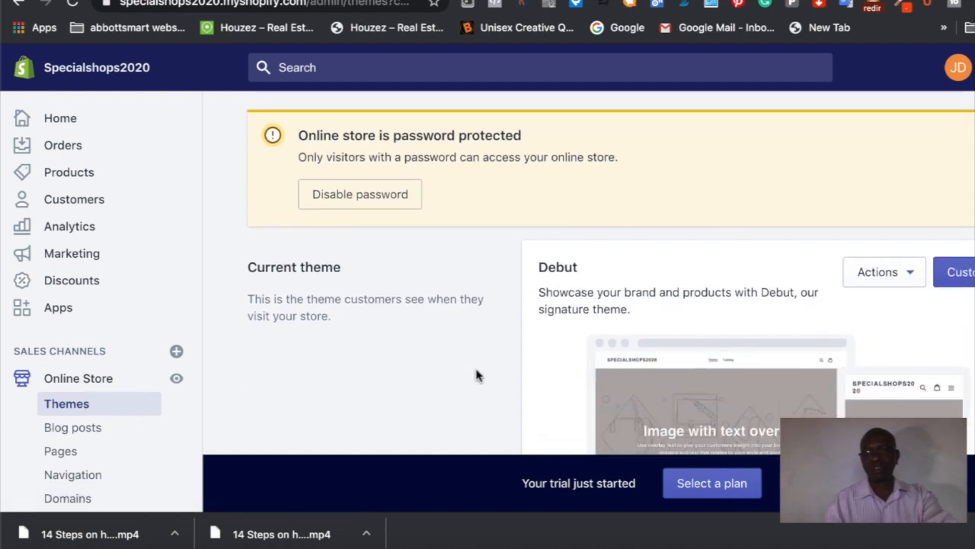
{"action": "scroll", "coordinate": [475, 371], "scroll_direction": "down", "scroll_amount": 3}
{"action": "scroll", "coordinate": [476, 372], "scroll_direction": "up", "scroll_amount": 1}
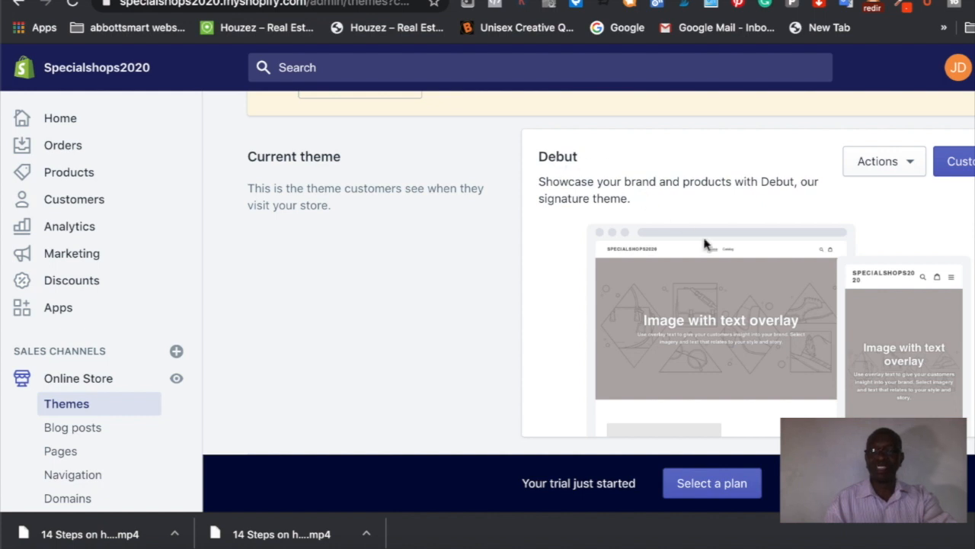
{"action": "scroll", "coordinate": [705, 244], "scroll_direction": "down", "scroll_amount": 4}
{"action": "scroll", "coordinate": [742, 243], "scroll_direction": "up", "scroll_amount": 5}
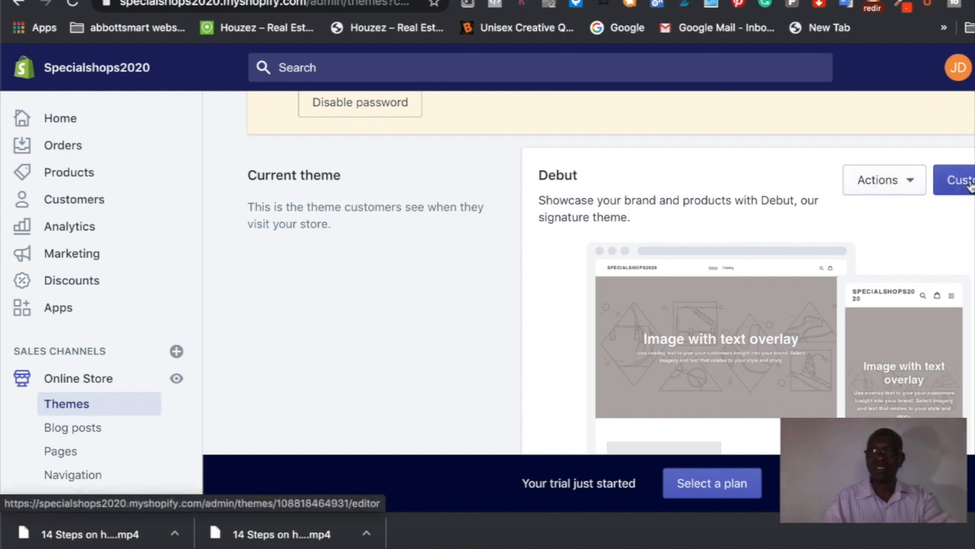
{"action": "left_click", "coordinate": [908, 181]}
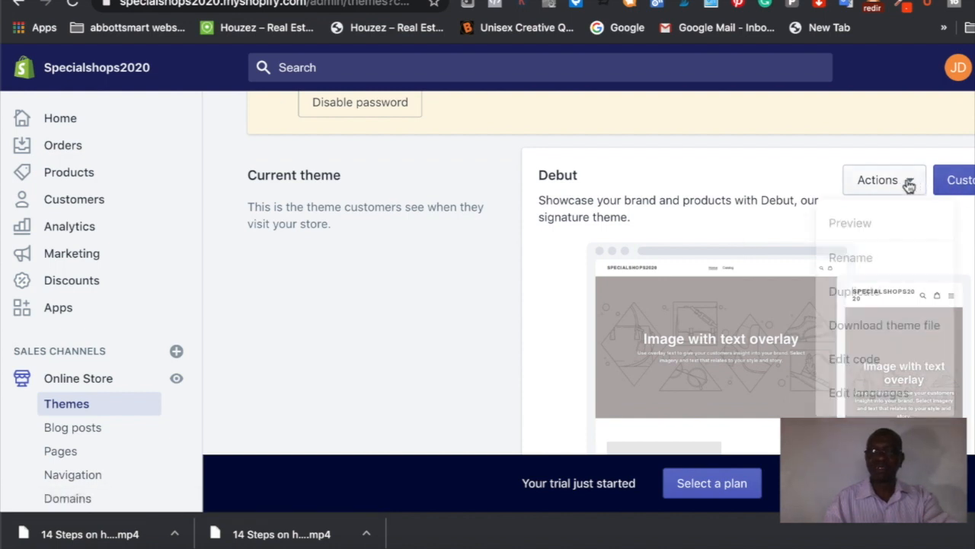
{"action": "scroll", "coordinate": [788, 284], "scroll_direction": "down", "scroll_amount": 2}
{"action": "scroll", "coordinate": [788, 286], "scroll_direction": "down", "scroll_amount": 4}
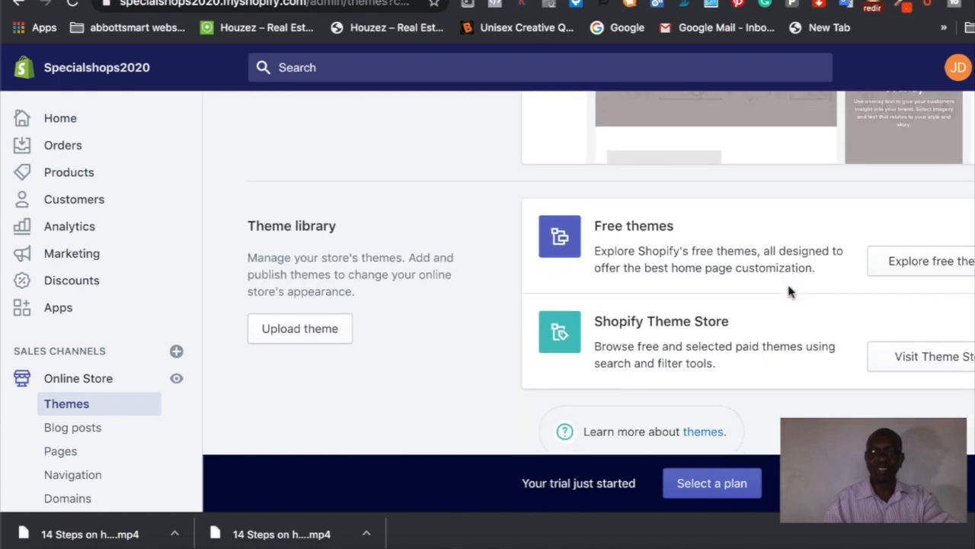
Open Shopify's free themes and examine the designs on offer, from Simple through to Express
{"action": "left_click", "coordinate": [939, 287]}
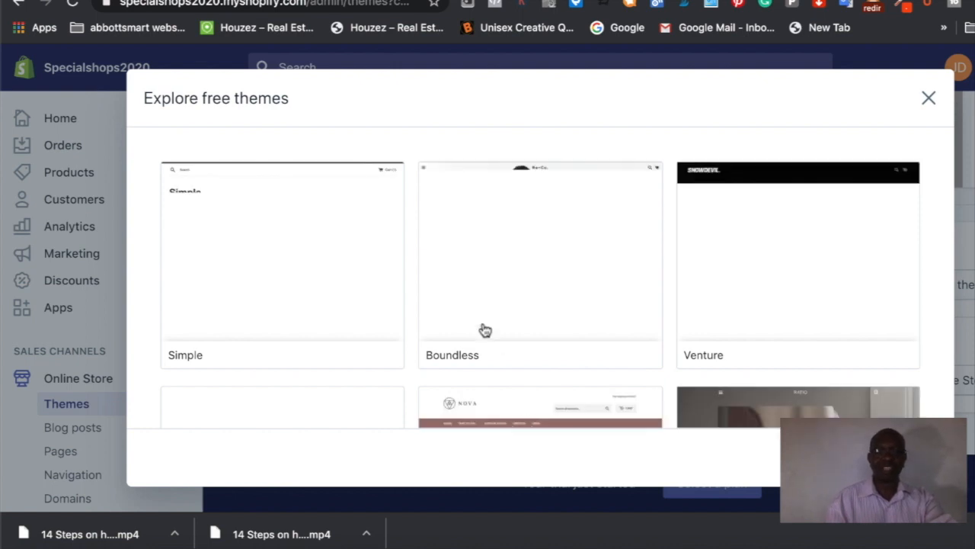
{"action": "scroll", "coordinate": [485, 330], "scroll_direction": "down", "scroll_amount": 2}
{"action": "scroll", "coordinate": [486, 330], "scroll_direction": "up", "scroll_amount": 1}
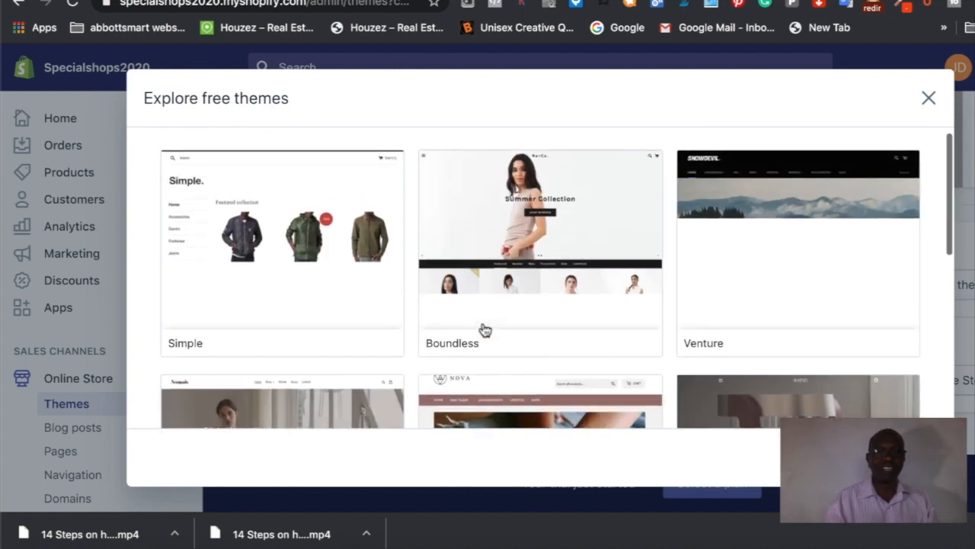
{"action": "scroll", "coordinate": [485, 330], "scroll_direction": "down", "scroll_amount": 1}
{"action": "scroll", "coordinate": [483, 329], "scroll_direction": "down", "scroll_amount": 1}
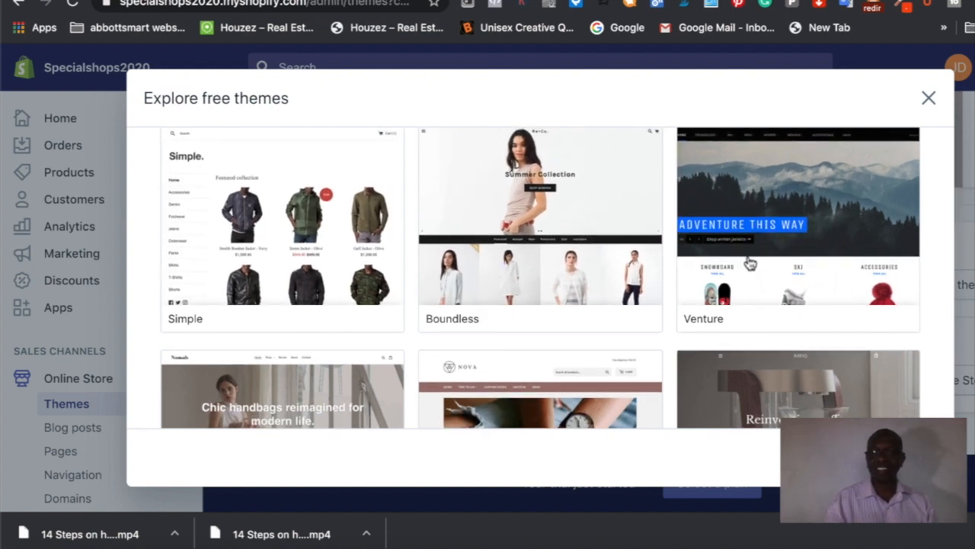
{"action": "scroll", "coordinate": [688, 255], "scroll_direction": "down", "scroll_amount": 5}
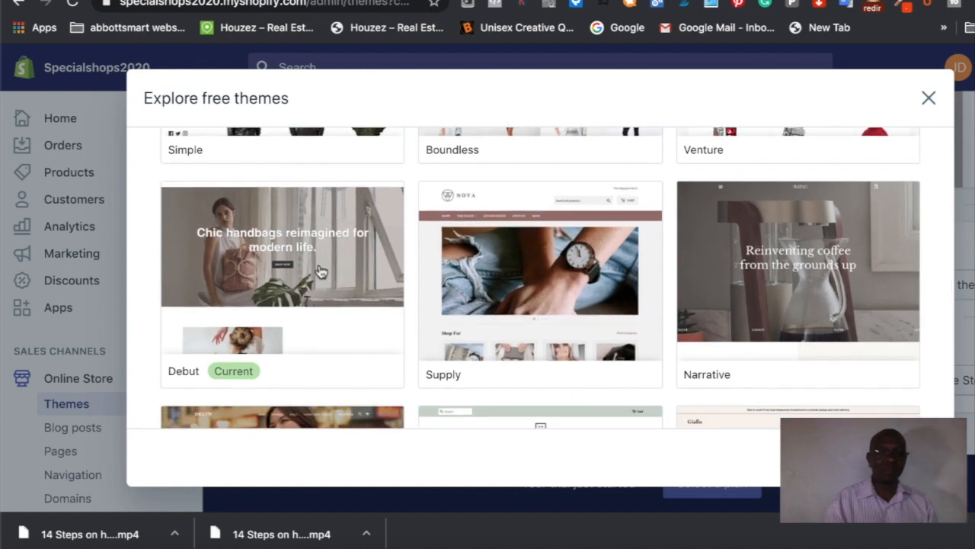
{"action": "scroll", "coordinate": [316, 284], "scroll_direction": "down", "scroll_amount": 1}
{"action": "scroll", "coordinate": [316, 283], "scroll_direction": "up", "scroll_amount": 1}
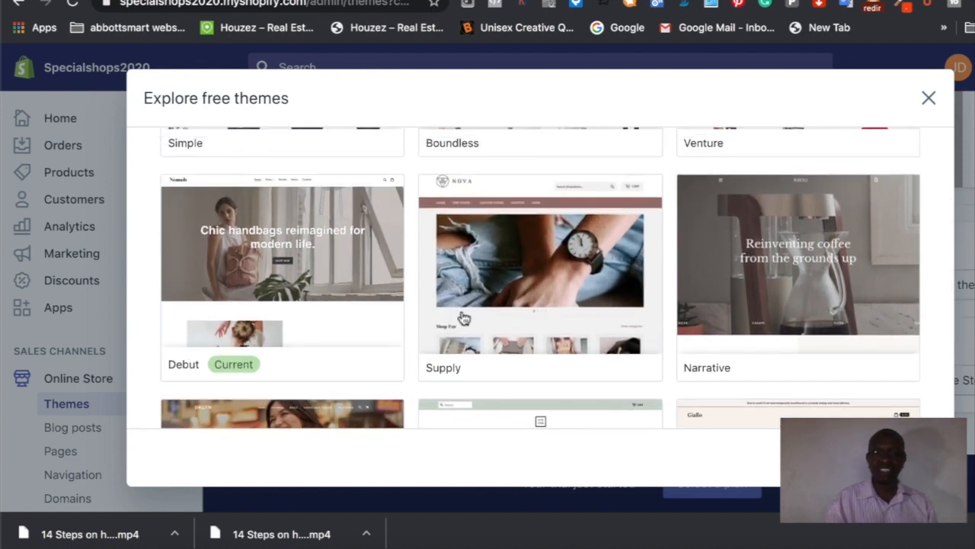
{"action": "scroll", "coordinate": [500, 323], "scroll_direction": "down", "scroll_amount": 1}
{"action": "scroll", "coordinate": [728, 295], "scroll_direction": "down", "scroll_amount": 1}
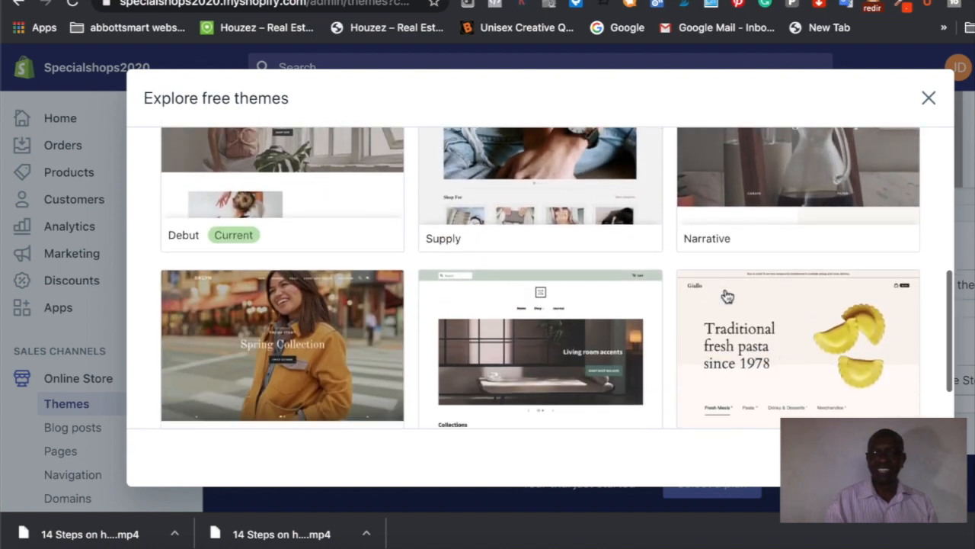
{"action": "scroll", "coordinate": [290, 355], "scroll_direction": "down", "scroll_amount": 1}
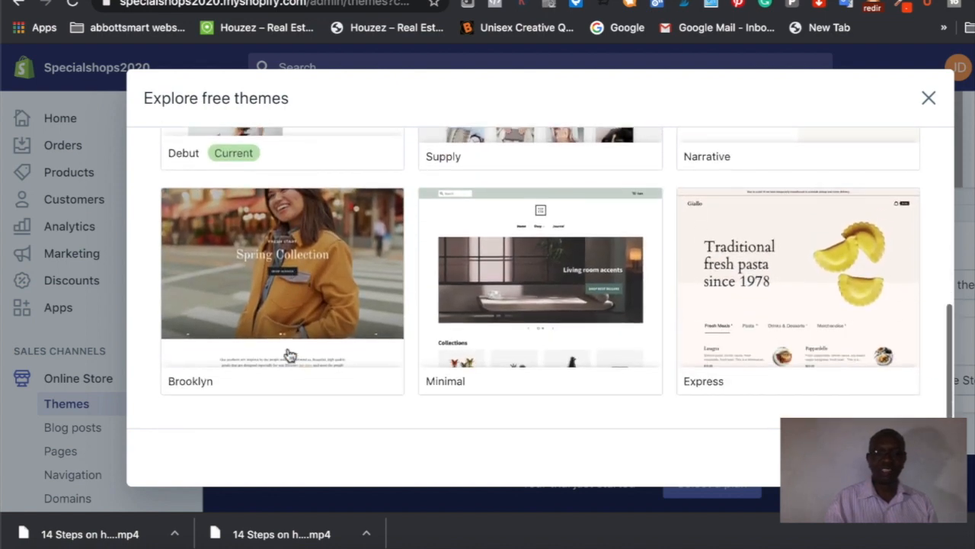
Add the free Supply theme to the theme library and locate its entry there
{"action": "scroll", "coordinate": [290, 355], "scroll_direction": "up", "scroll_amount": 3}
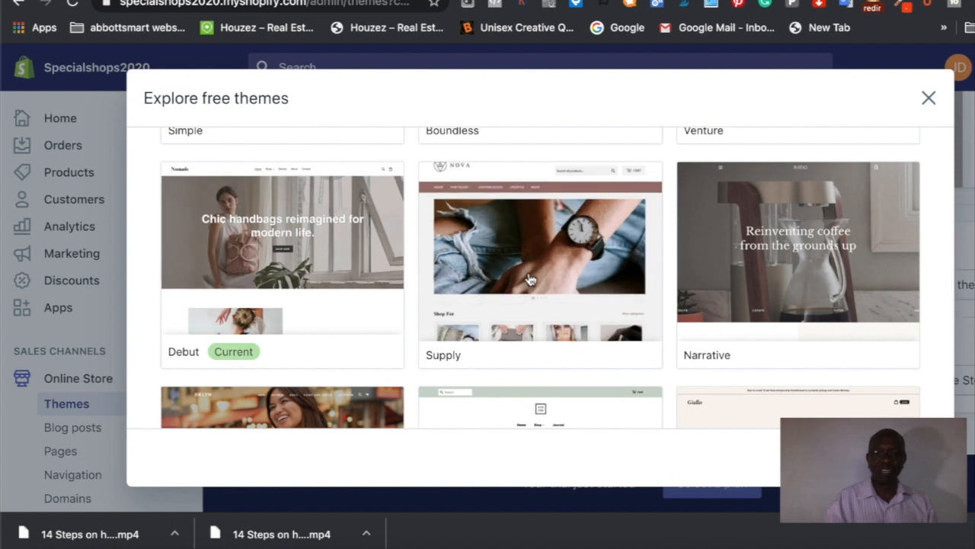
{"action": "scroll", "coordinate": [531, 286], "scroll_direction": "up", "scroll_amount": 1}
{"action": "scroll", "coordinate": [530, 287], "scroll_direction": "down", "scroll_amount": 1}
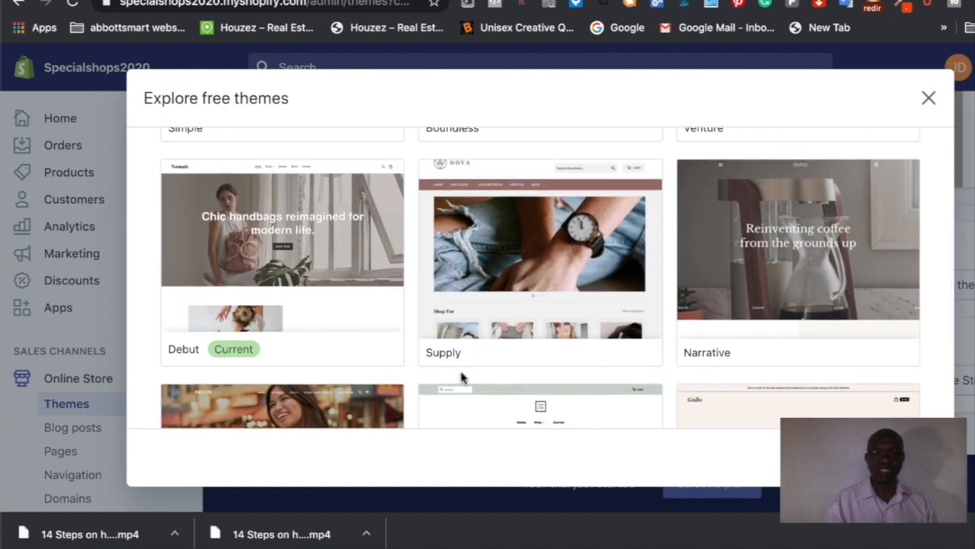
{"action": "left_click", "coordinate": [520, 287]}
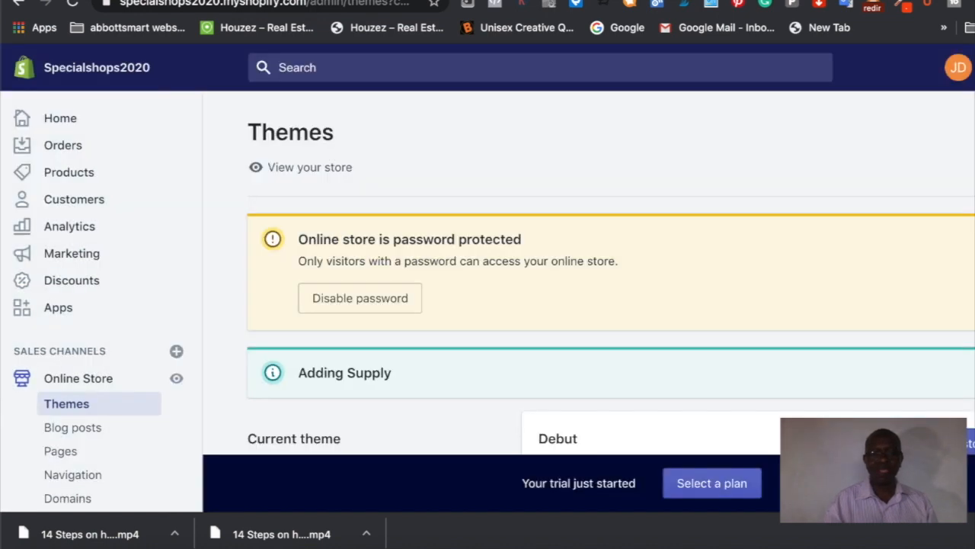
{"action": "scroll", "coordinate": [727, 381], "scroll_direction": "down", "scroll_amount": 5}
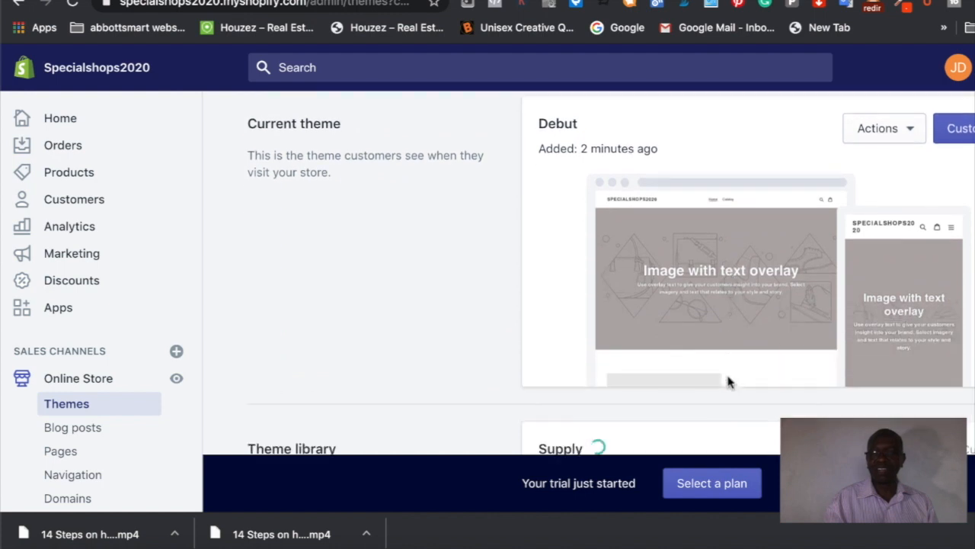
{"action": "scroll", "coordinate": [728, 381], "scroll_direction": "down", "scroll_amount": 5}
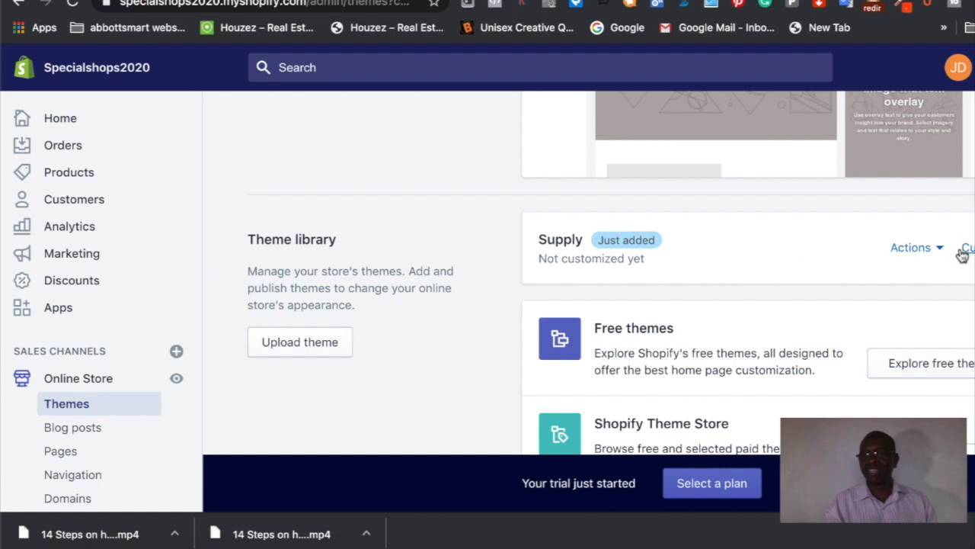
Publish the Supply theme from the theme library as the store's current theme and check its preview
{"action": "left_click", "coordinate": [924, 254]}
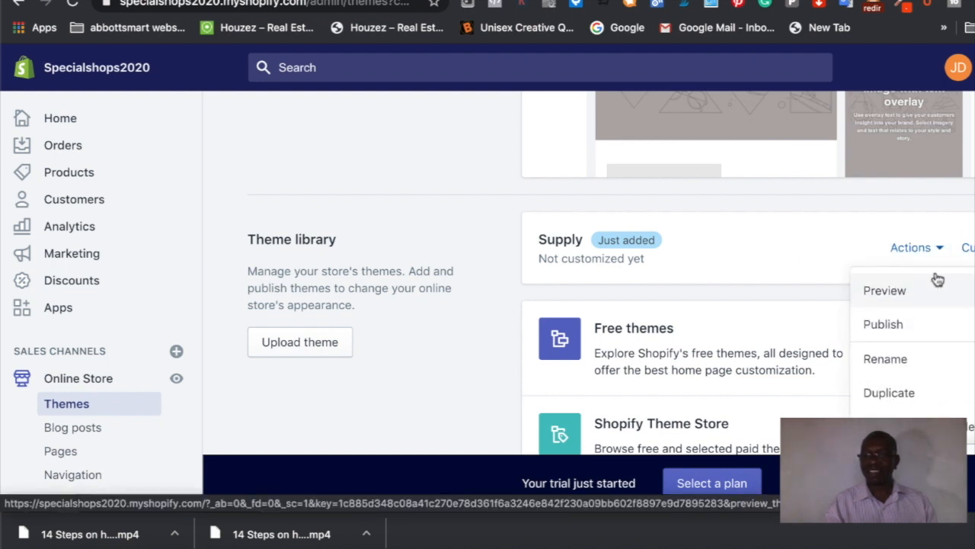
{"action": "left_click", "coordinate": [896, 325]}
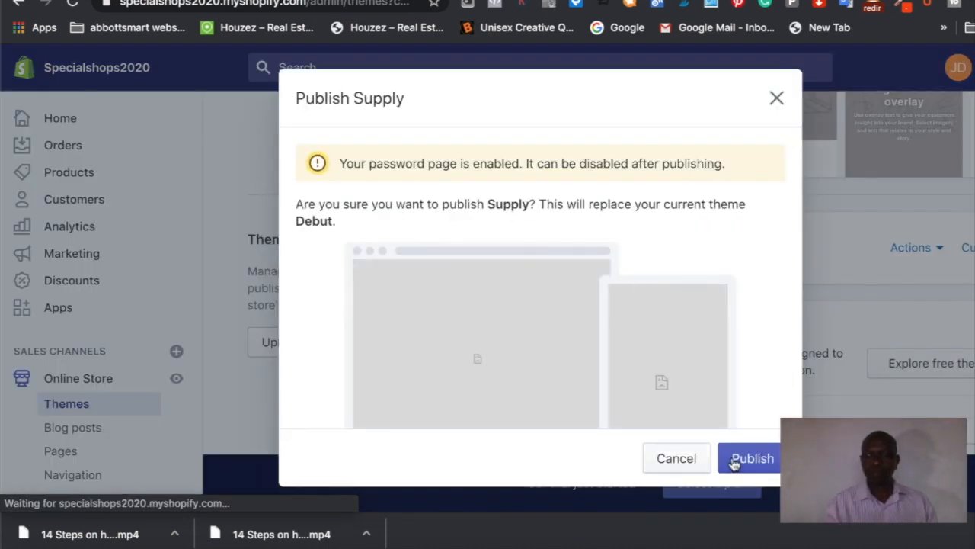
{"action": "scroll", "coordinate": [530, 365], "scroll_direction": "down", "scroll_amount": 1}
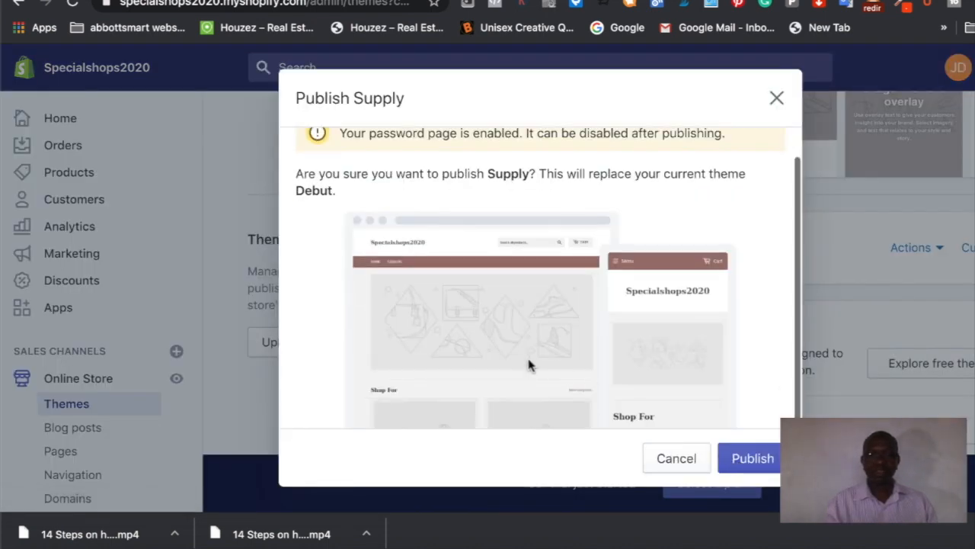
{"action": "left_click", "coordinate": [747, 465]}
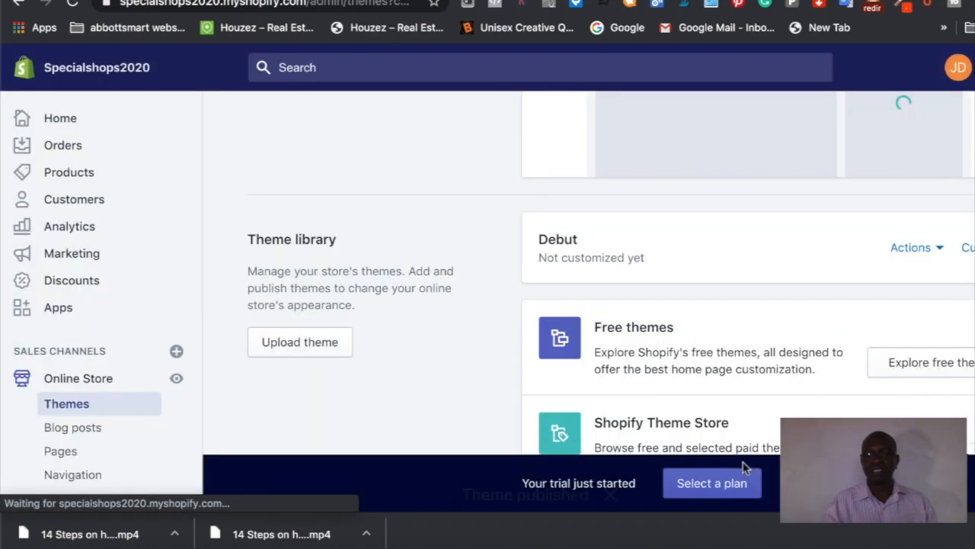
{"action": "scroll", "coordinate": [827, 303], "scroll_direction": "up", "scroll_amount": 4}
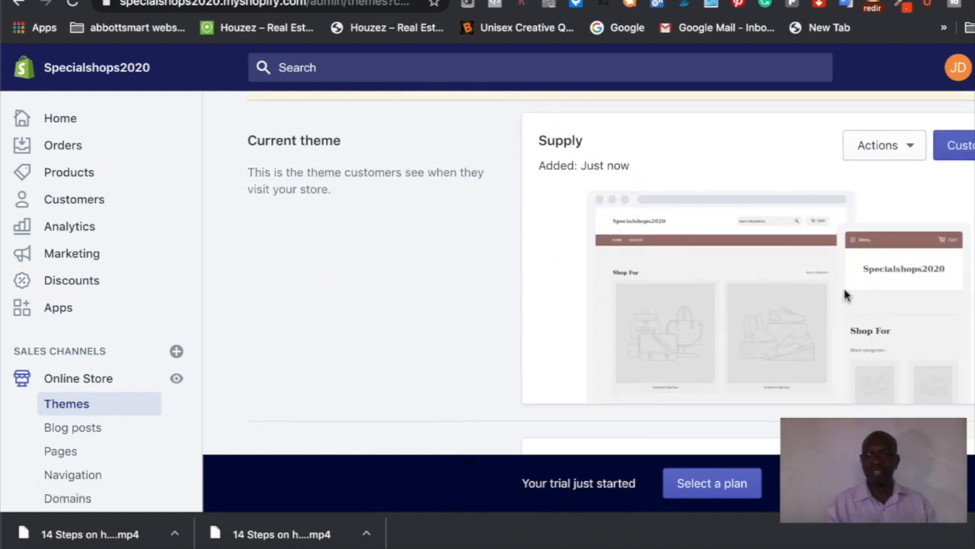
{"action": "scroll", "coordinate": [648, 322], "scroll_direction": "down", "scroll_amount": 3}
{"action": "scroll", "coordinate": [649, 322], "scroll_direction": "up", "scroll_amount": 4}
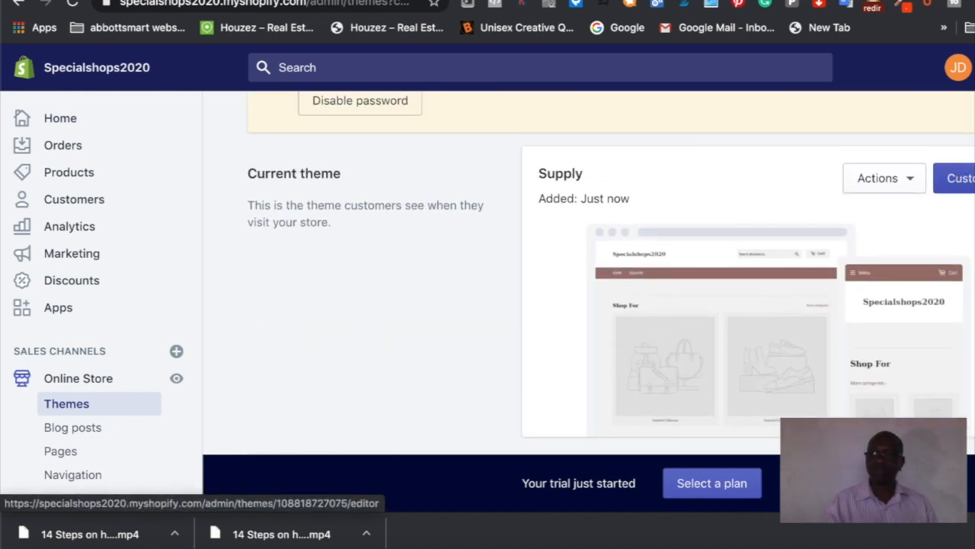
Open the Supply theme for customization and look over the home page preview
{"action": "left_click", "coordinate": [956, 178]}
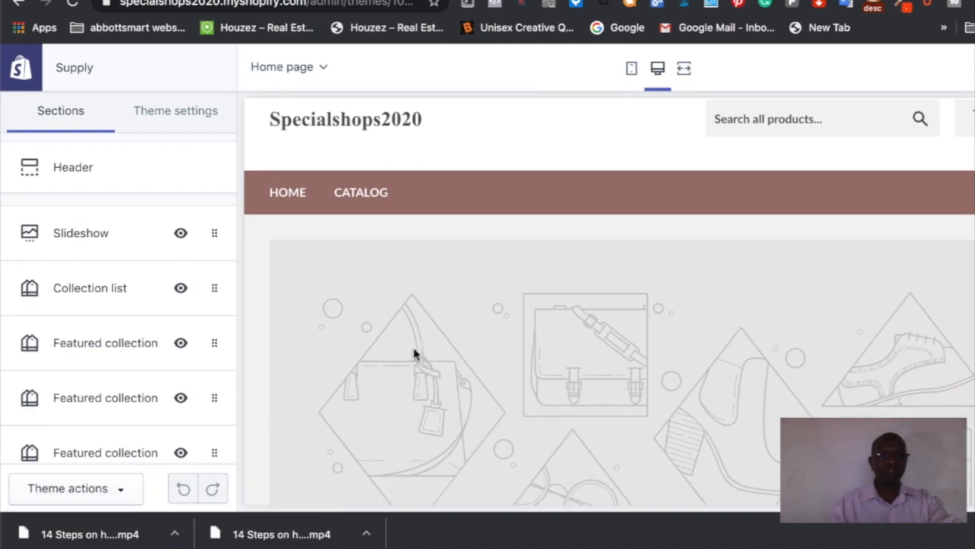
{"action": "scroll", "coordinate": [414, 353], "scroll_direction": "down", "scroll_amount": 2}
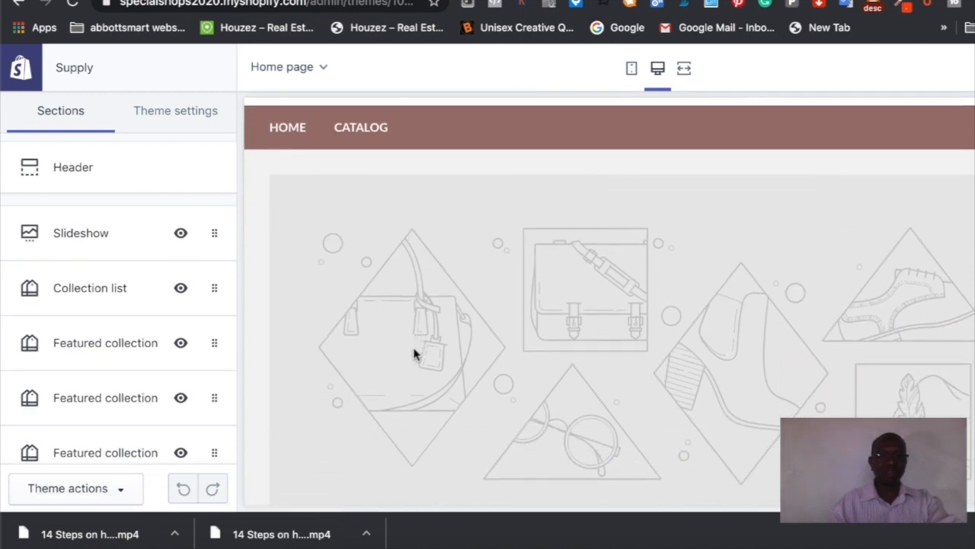
{"action": "scroll", "coordinate": [602, 391], "scroll_direction": "down", "scroll_amount": 2}
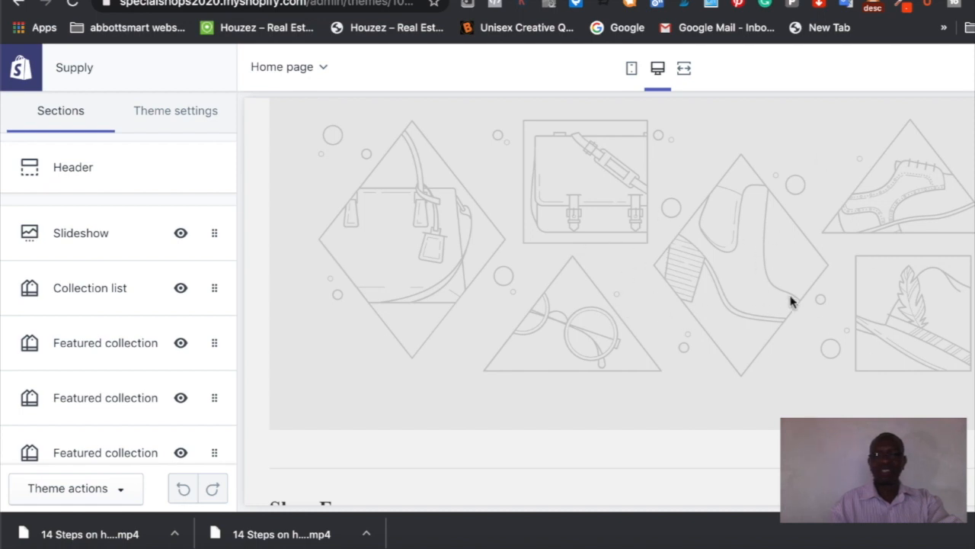
Open the image selection for the existing slide in the home page's first Slideshow section
{"action": "left_click", "coordinate": [107, 234]}
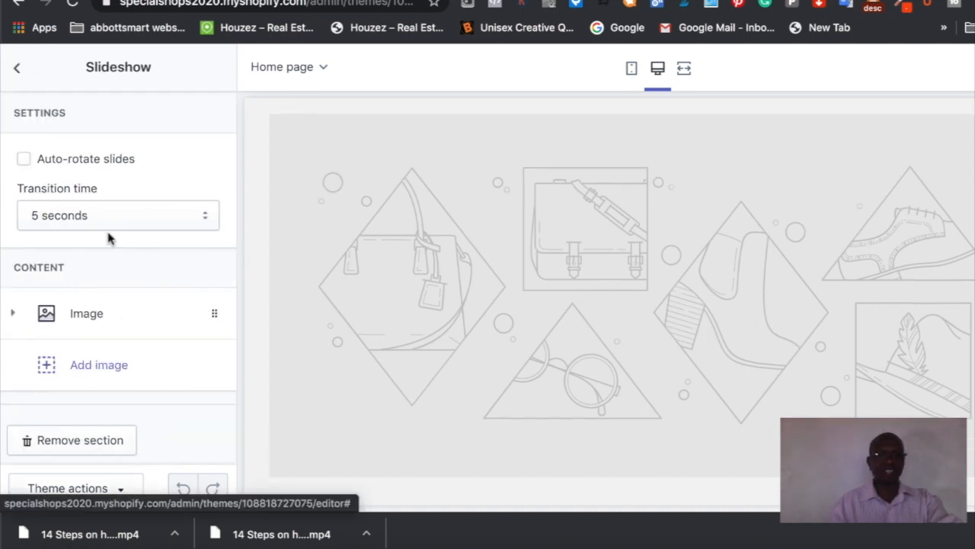
{"action": "left_click", "coordinate": [79, 313]}
{"action": "scroll", "coordinate": [80, 321], "scroll_direction": "down", "scroll_amount": 2}
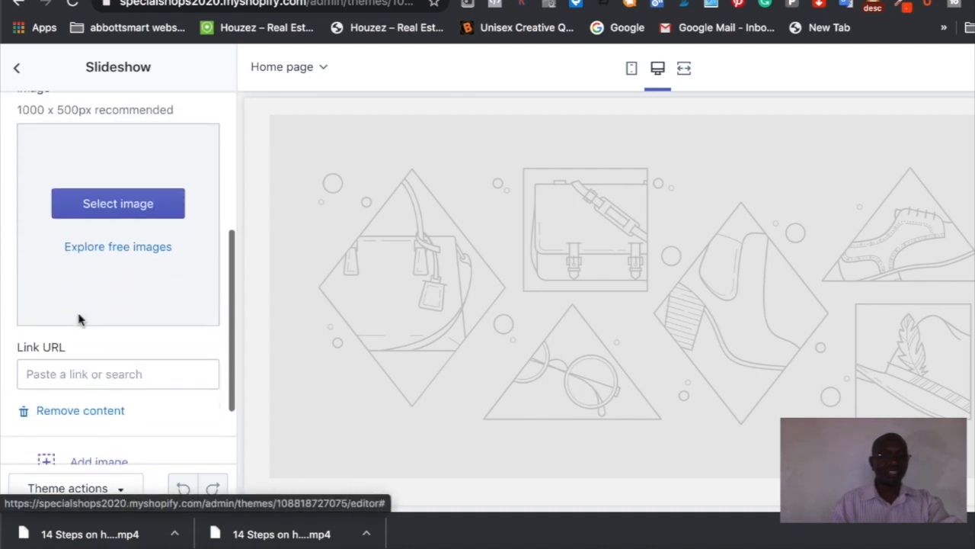
{"action": "left_click", "coordinate": [106, 212]}
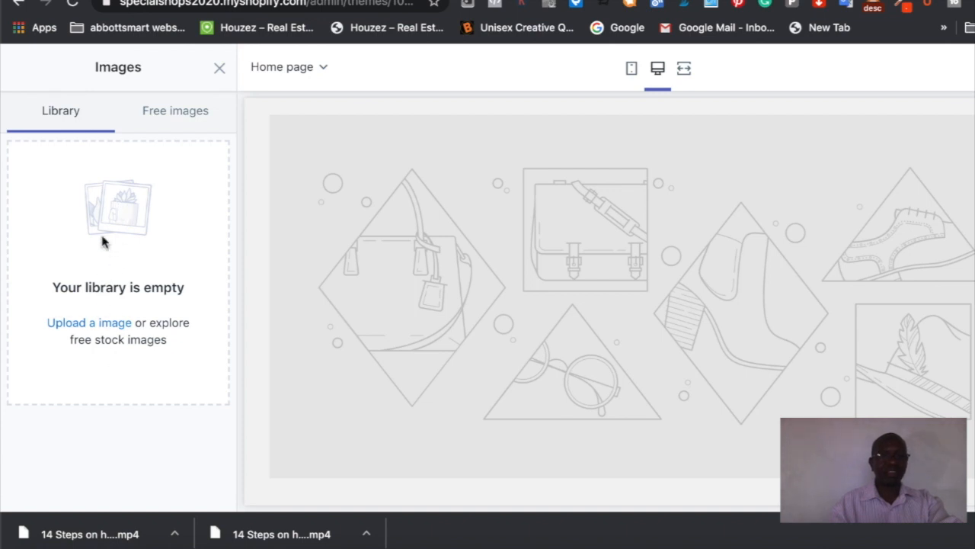
Search the computer for "shoes", upload Wedding Shoes (3).png and use it as the slide's image
{"action": "left_click", "coordinate": [105, 329]}
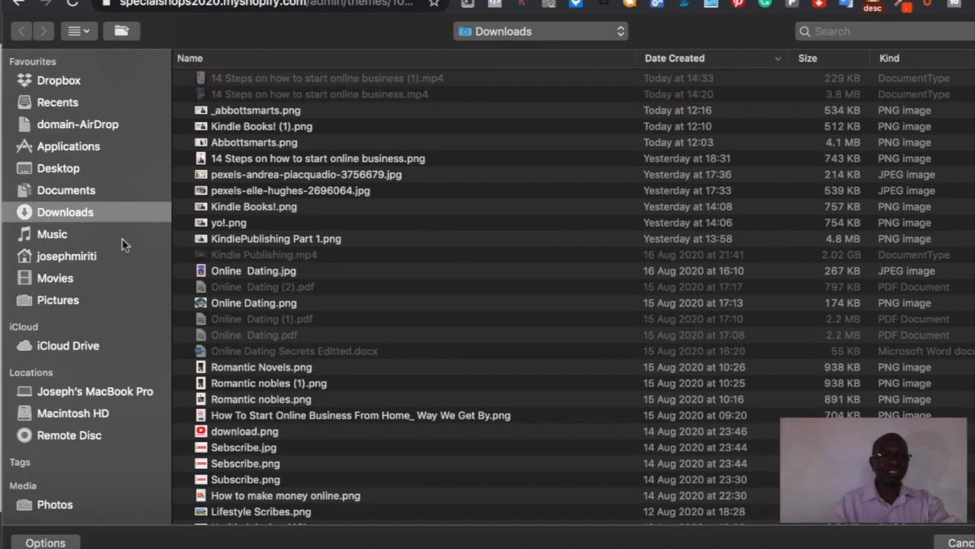
{"action": "left_click", "coordinate": [863, 31]}
{"action": "type", "text": "s"}
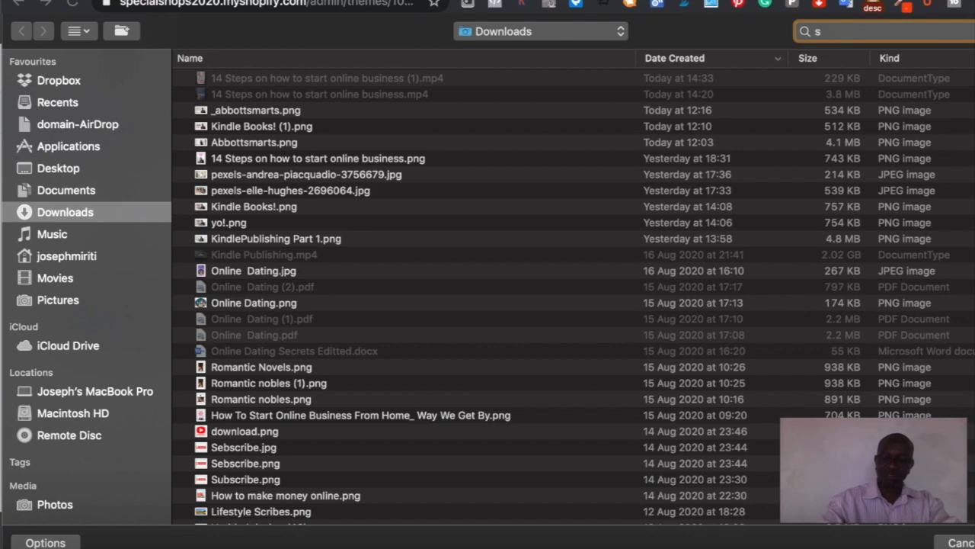
{"action": "type", "text": "hoes"}
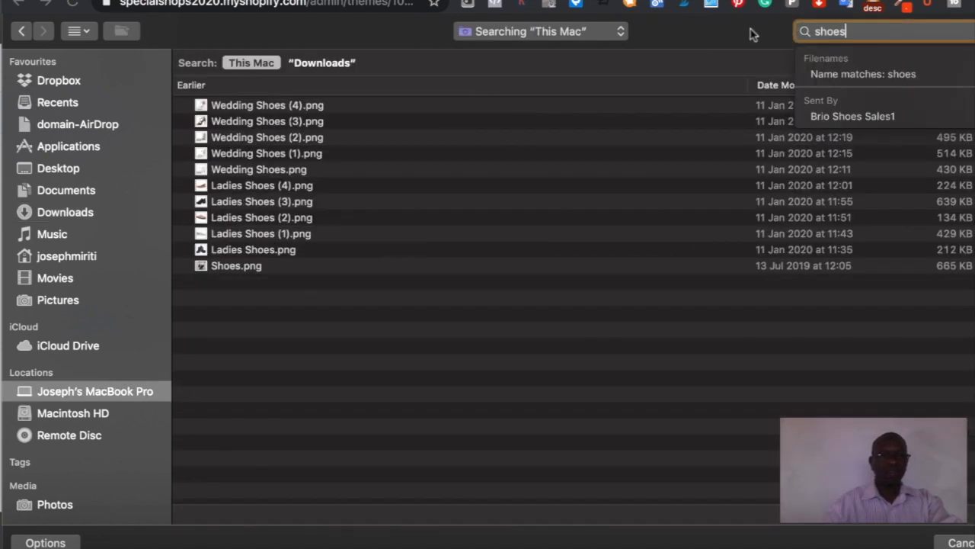
{"action": "left_click", "coordinate": [203, 124]}
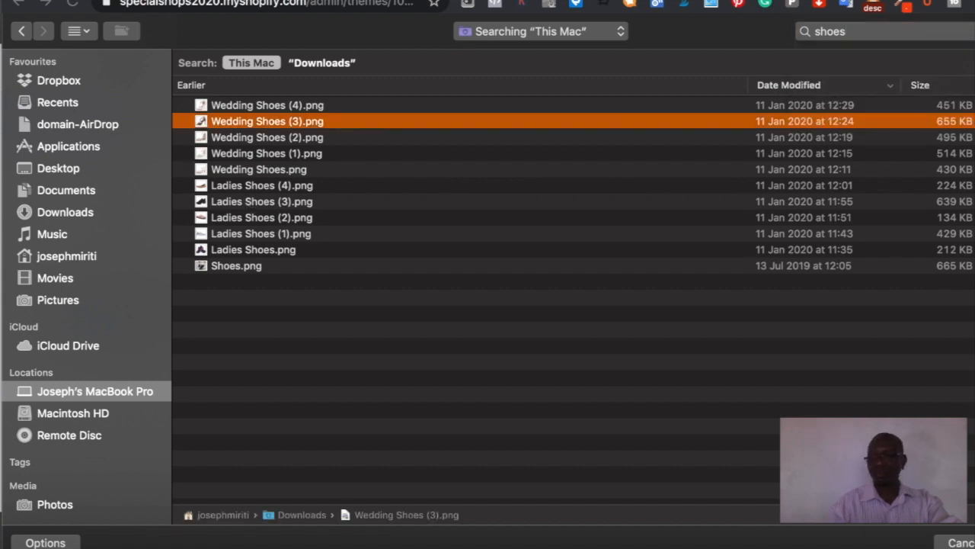
{"action": "key", "text": "Return"}
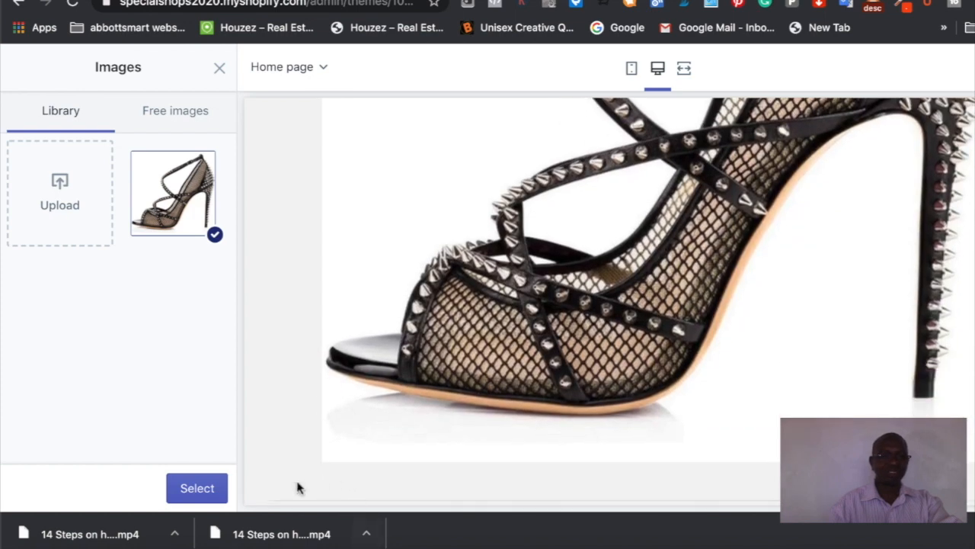
{"action": "left_click", "coordinate": [196, 494]}
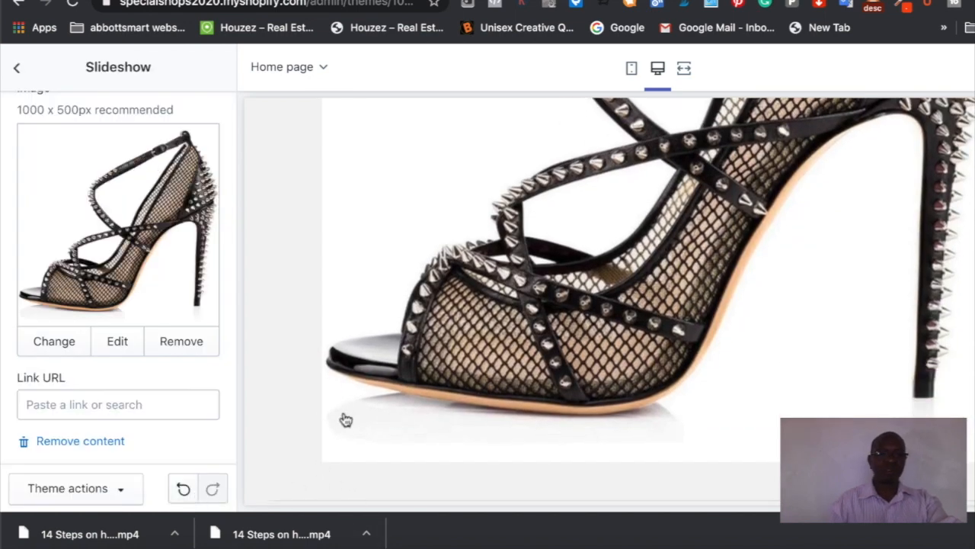
Examine the slide image in the home page preview and the Slideshow section's link and image options
{"action": "scroll", "coordinate": [741, 337], "scroll_direction": "down", "scroll_amount": 2}
{"action": "scroll", "coordinate": [742, 337], "scroll_direction": "down", "scroll_amount": 5}
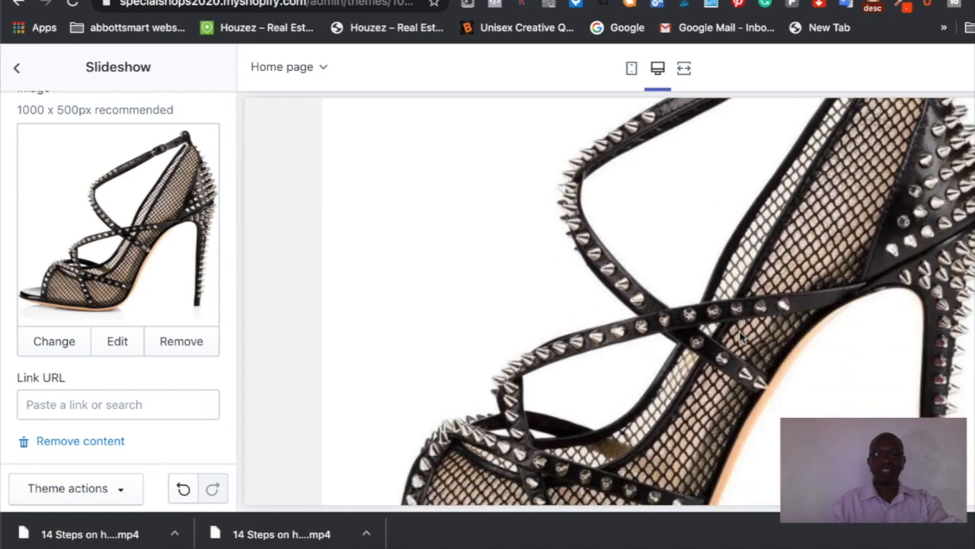
{"action": "scroll", "coordinate": [740, 337], "scroll_direction": "up", "scroll_amount": 3}
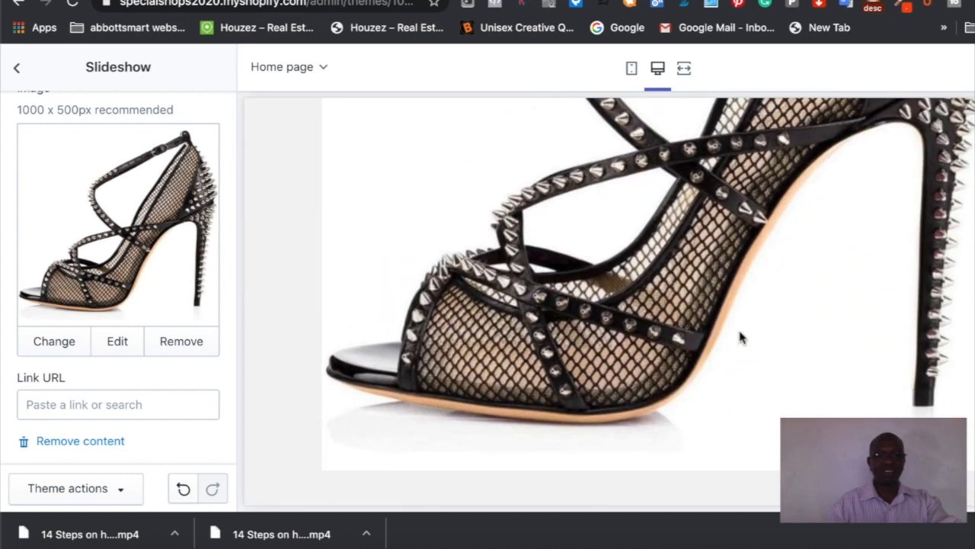
{"action": "scroll", "coordinate": [166, 345], "scroll_direction": "down", "scroll_amount": 2}
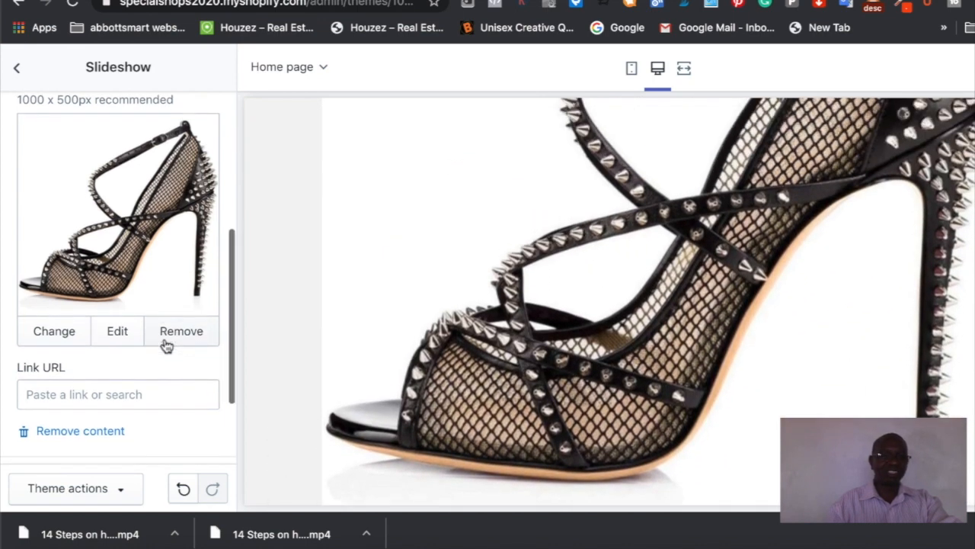
{"action": "scroll", "coordinate": [142, 355], "scroll_direction": "down", "scroll_amount": 2}
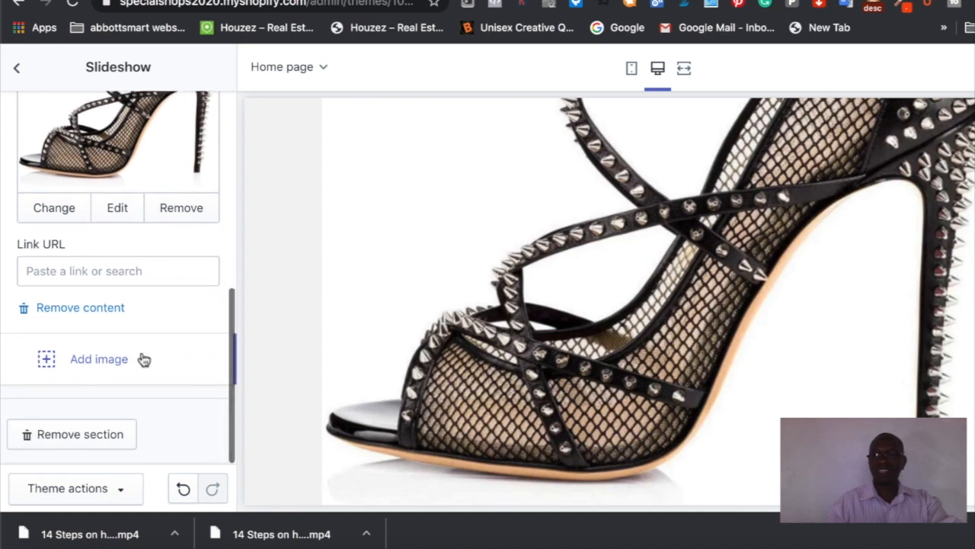
{"action": "left_click", "coordinate": [126, 274]}
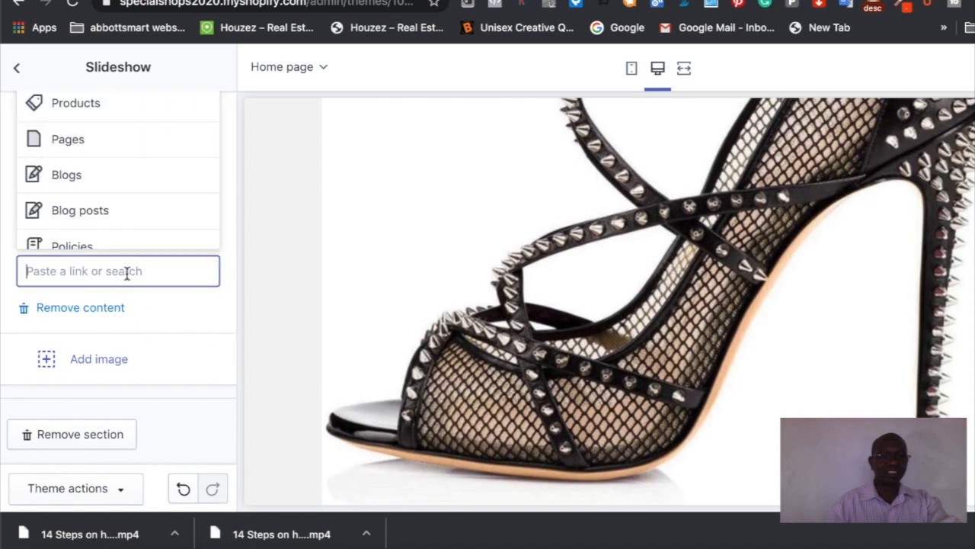
{"action": "left_click", "coordinate": [162, 434]}
{"action": "scroll", "coordinate": [163, 432], "scroll_direction": "up", "scroll_amount": 3}
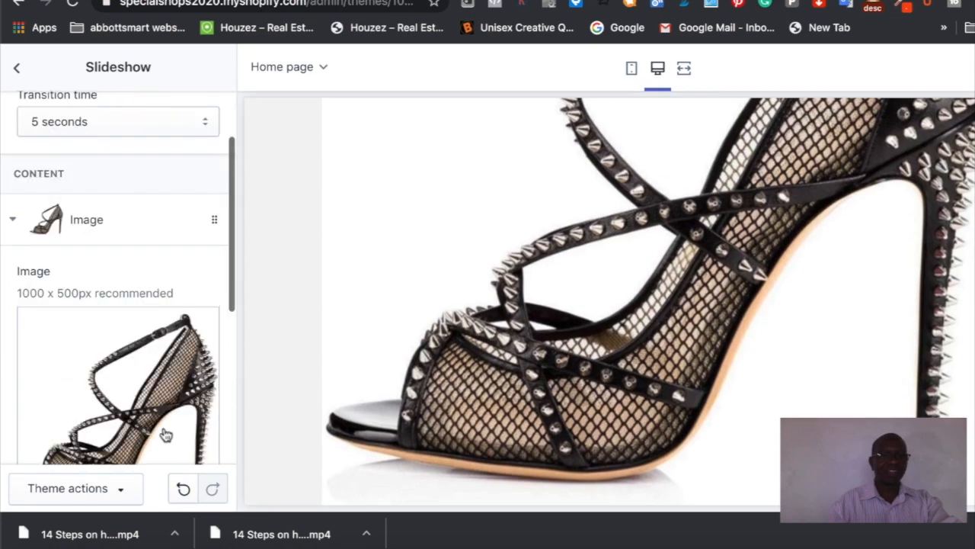
Review the home page's list of sections and the Header section's menu and logo settings
{"action": "left_click", "coordinate": [15, 73]}
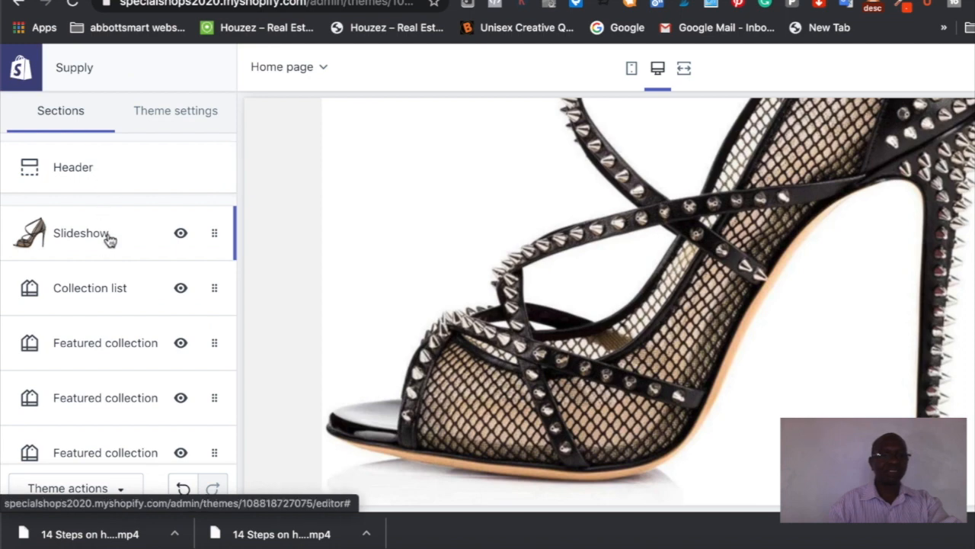
{"action": "scroll", "coordinate": [114, 250], "scroll_direction": "down", "scroll_amount": 3}
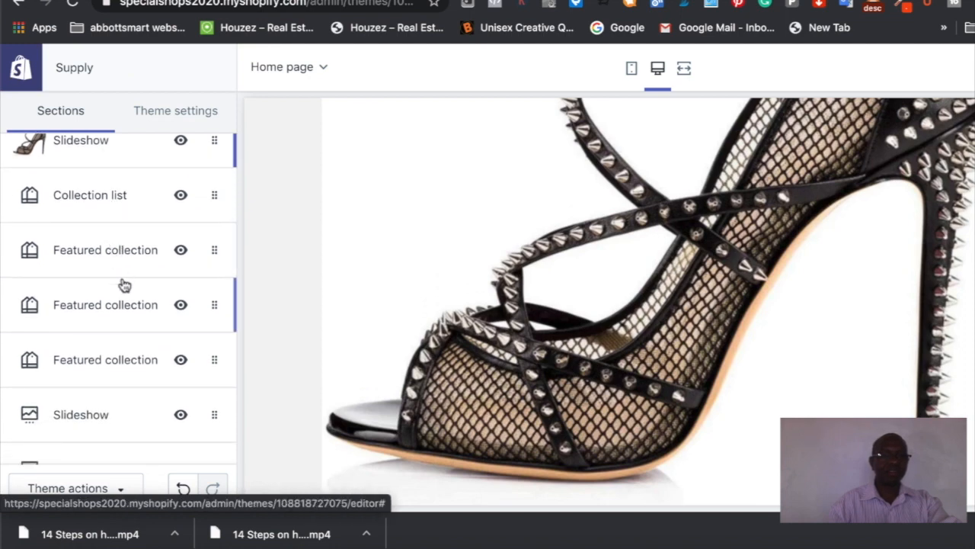
{"action": "scroll", "coordinate": [124, 285], "scroll_direction": "down", "scroll_amount": 3}
{"action": "scroll", "coordinate": [124, 285], "scroll_direction": "up", "scroll_amount": 5}
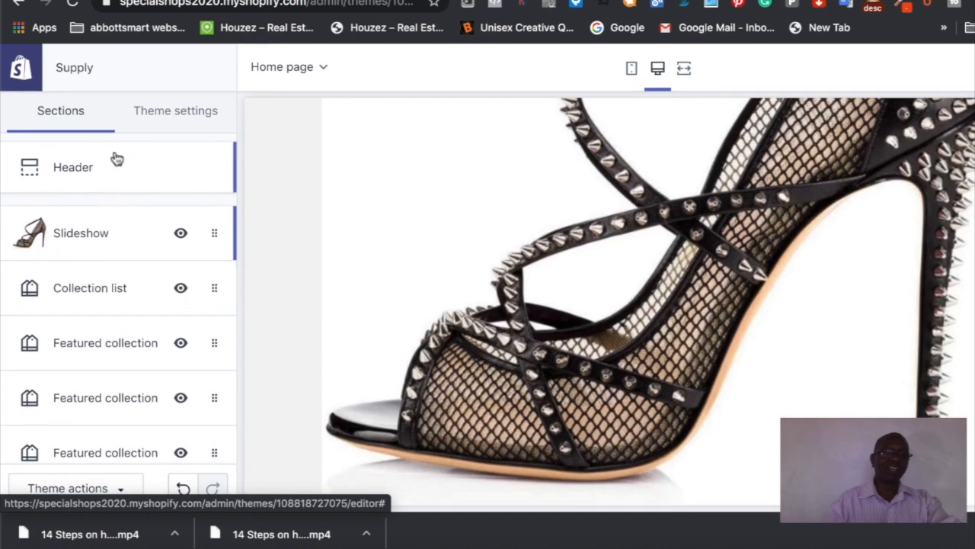
{"action": "left_click", "coordinate": [114, 169]}
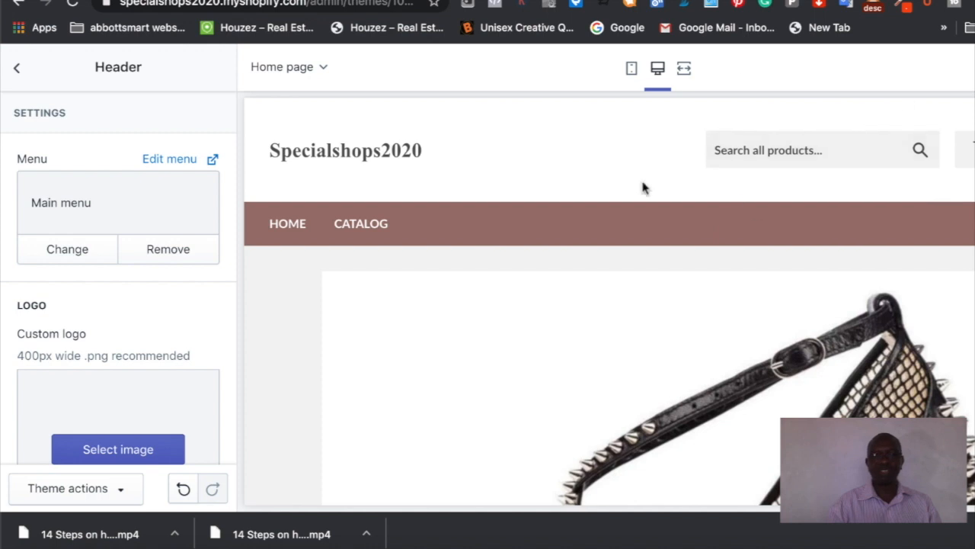
{"action": "left_click", "coordinate": [373, 154]}
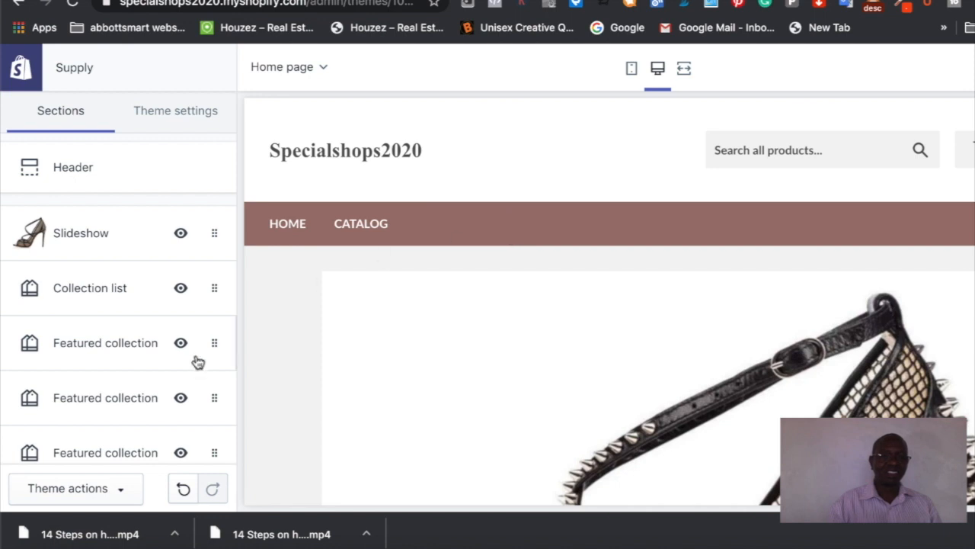
{"action": "scroll", "coordinate": [200, 366], "scroll_direction": "down", "scroll_amount": 3}
{"action": "scroll", "coordinate": [203, 373], "scroll_direction": "up", "scroll_amount": 1}
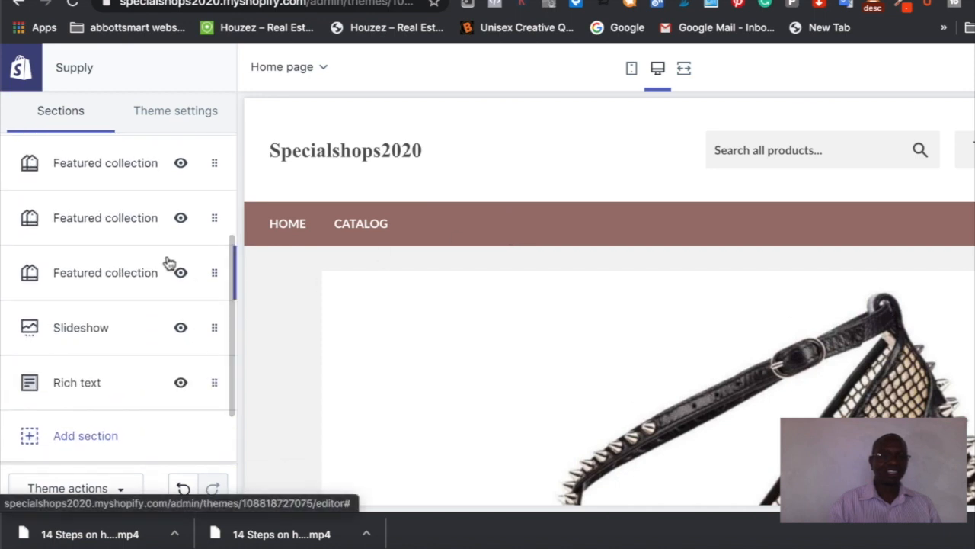
Set the primary content color in the theme's color settings to near-black #121211
{"action": "left_click", "coordinate": [157, 120]}
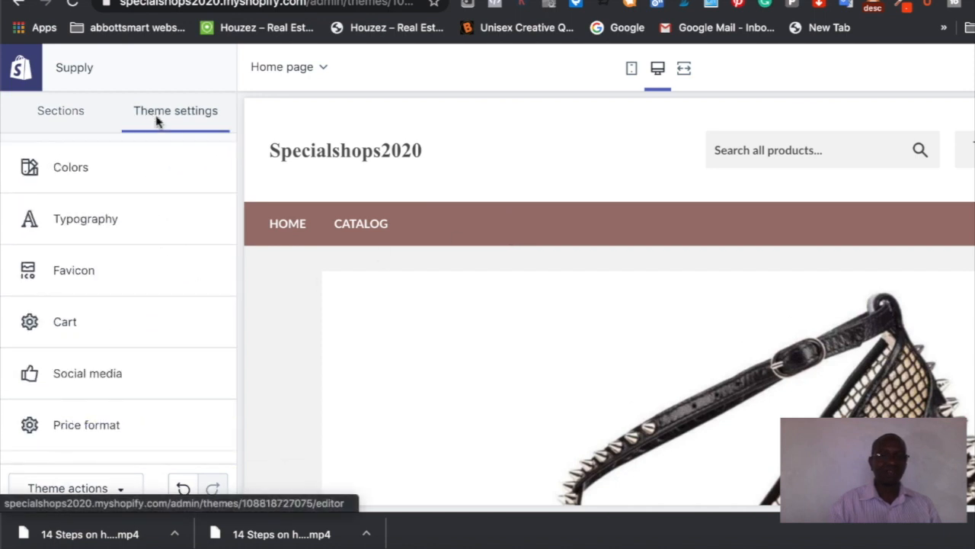
{"action": "left_click", "coordinate": [149, 169]}
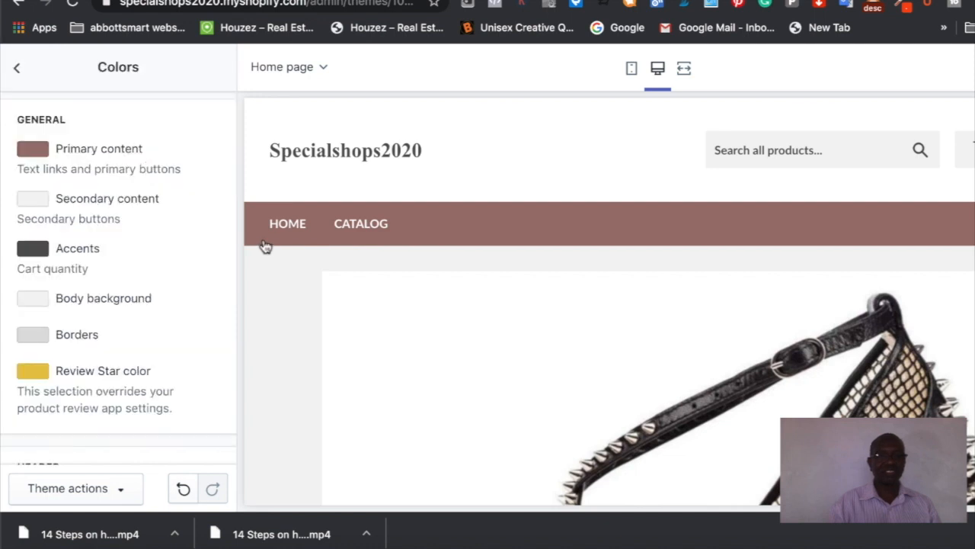
{"action": "left_click", "coordinate": [34, 149]}
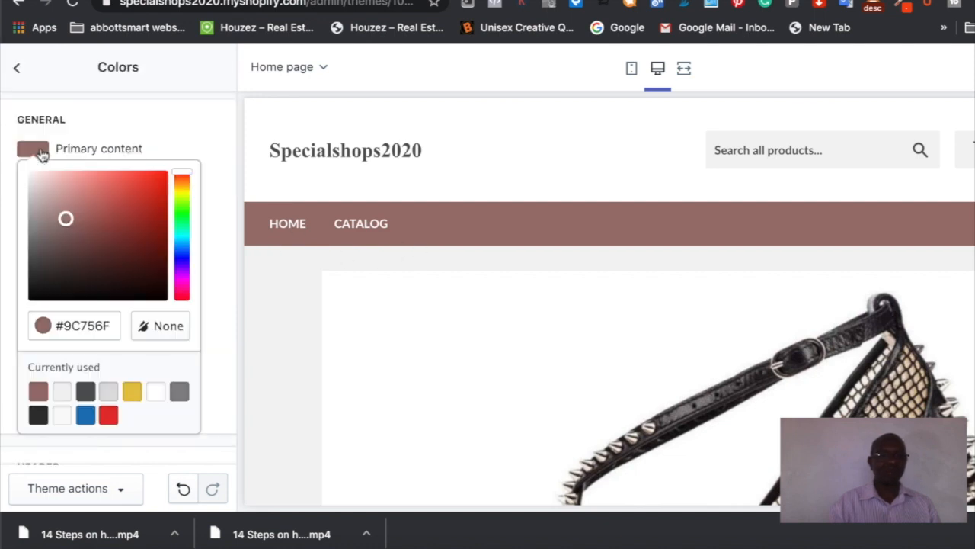
{"action": "left_click", "coordinate": [32, 291]}
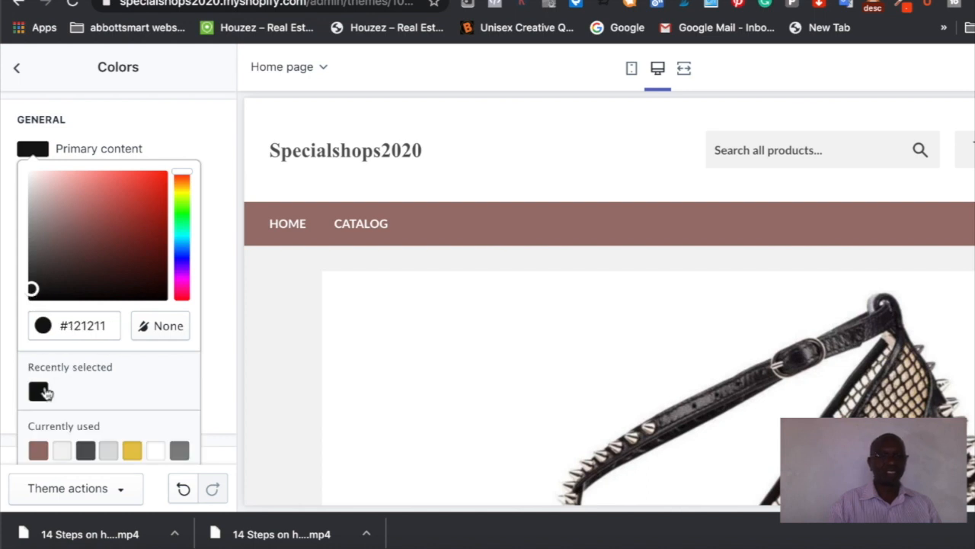
{"action": "scroll", "coordinate": [41, 403], "scroll_direction": "down", "scroll_amount": 3}
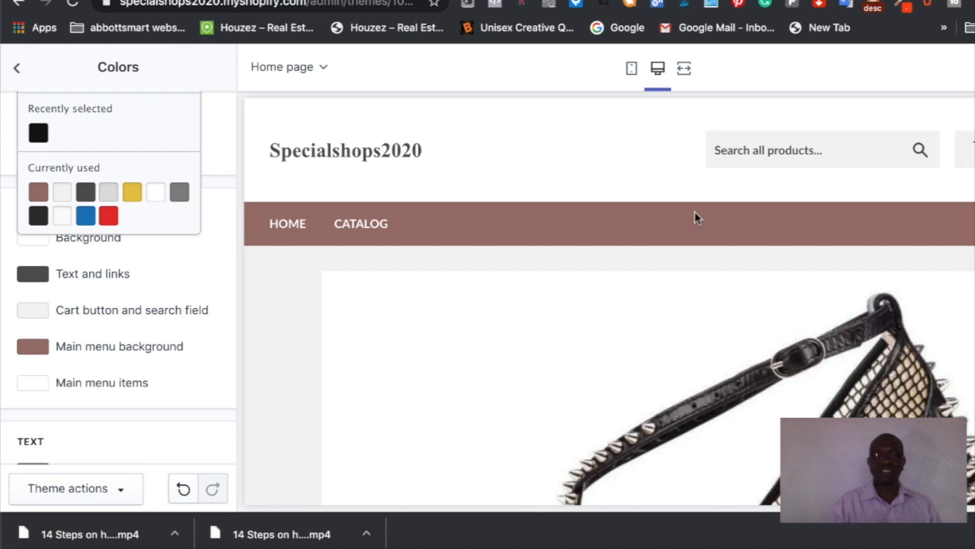
Check the header's background color setting and open the Catalog page in the store preview
{"action": "left_click", "coordinate": [161, 264]}
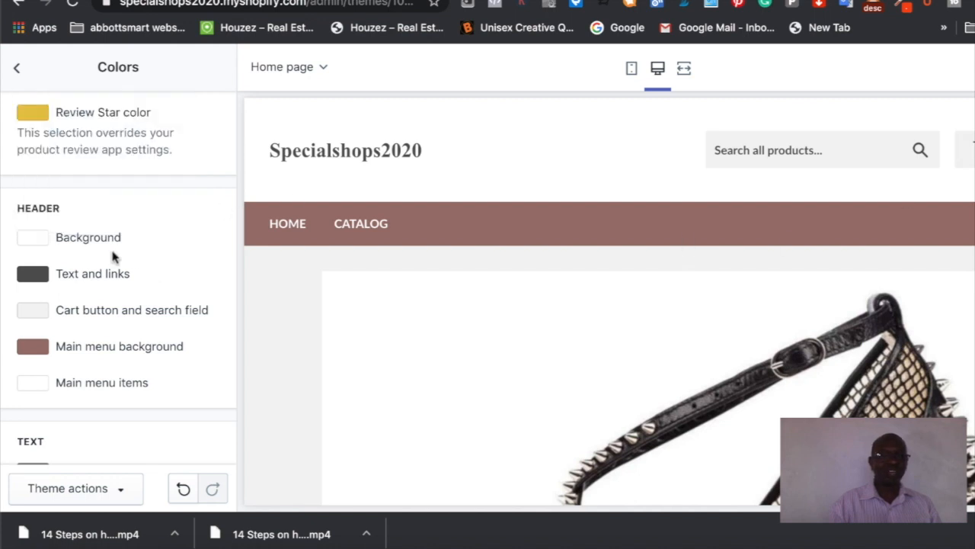
{"action": "left_click", "coordinate": [183, 239]}
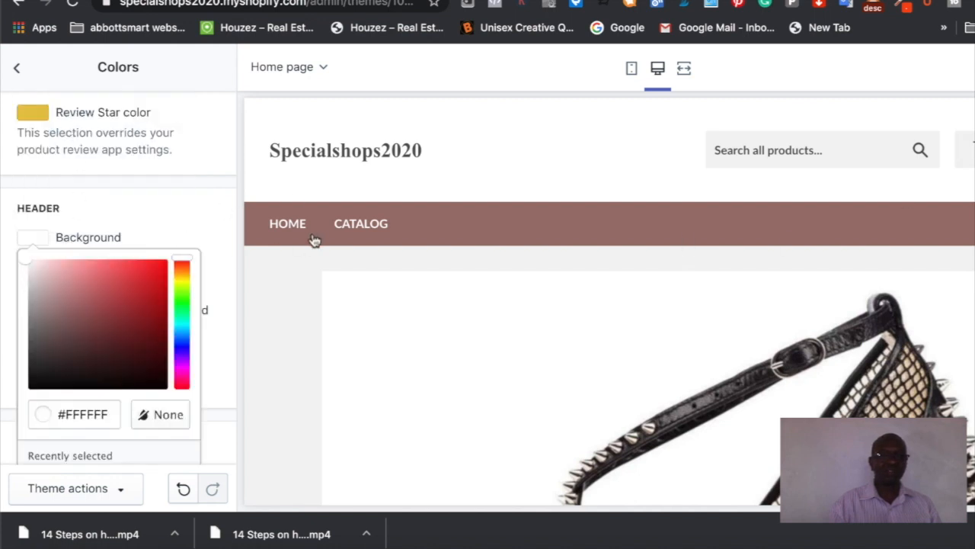
{"action": "left_click", "coordinate": [396, 223]}
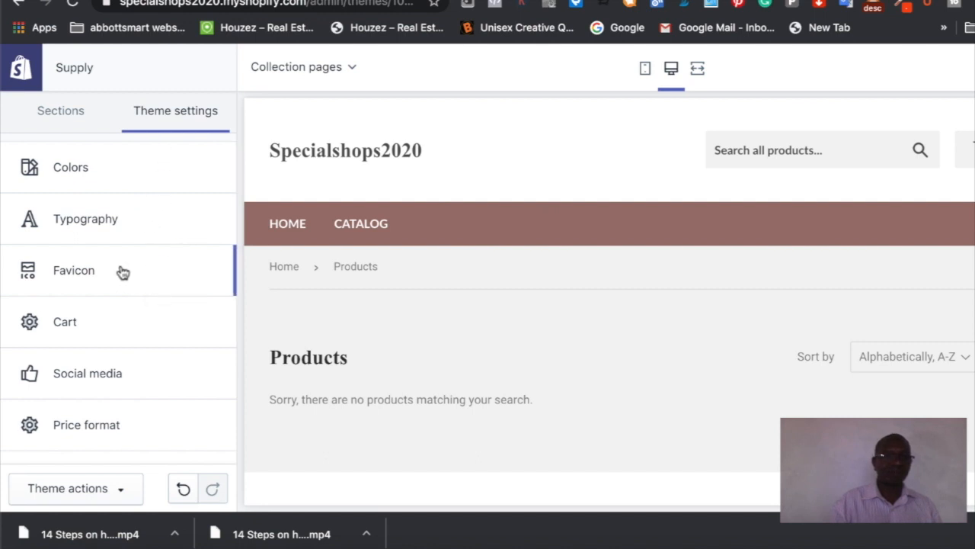
Search the theme's typography fonts for "mont" and set the base style font to Montserrat
{"action": "left_click", "coordinate": [87, 233]}
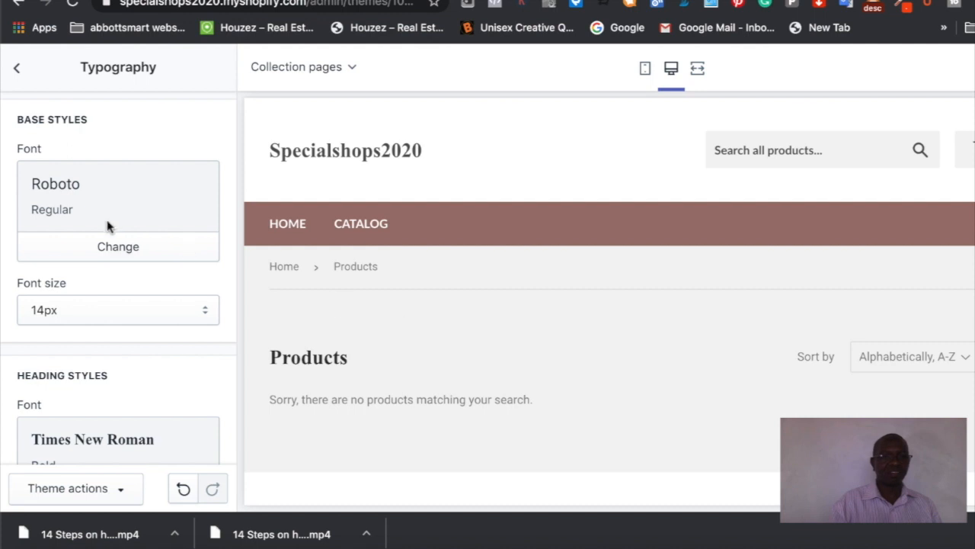
{"action": "left_click", "coordinate": [109, 250]}
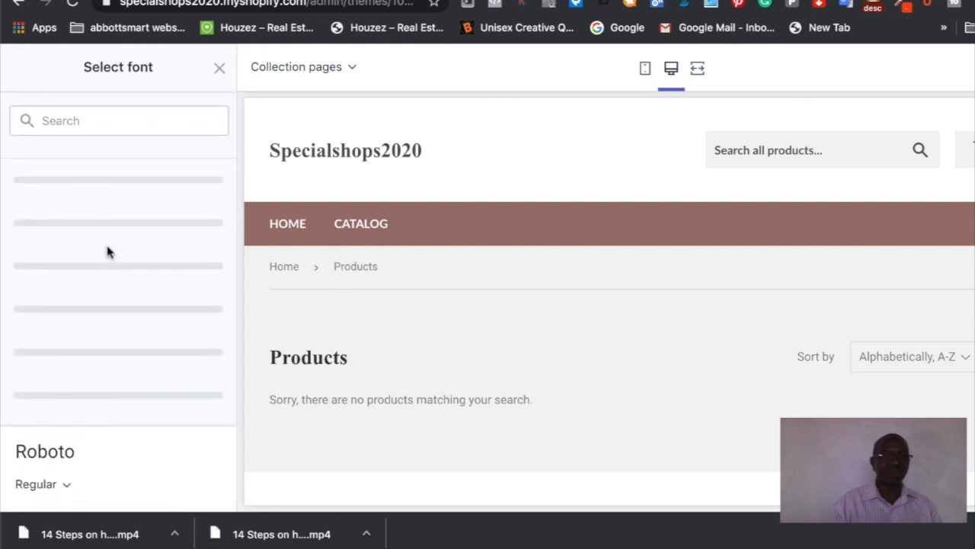
{"action": "left_click", "coordinate": [107, 126]}
{"action": "type", "text": "mo"}
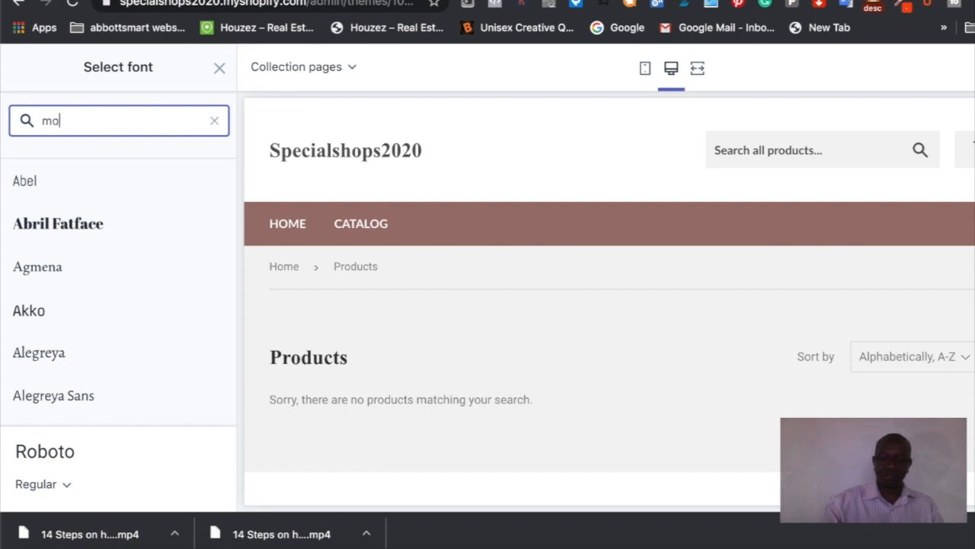
{"action": "type", "text": "nt"}
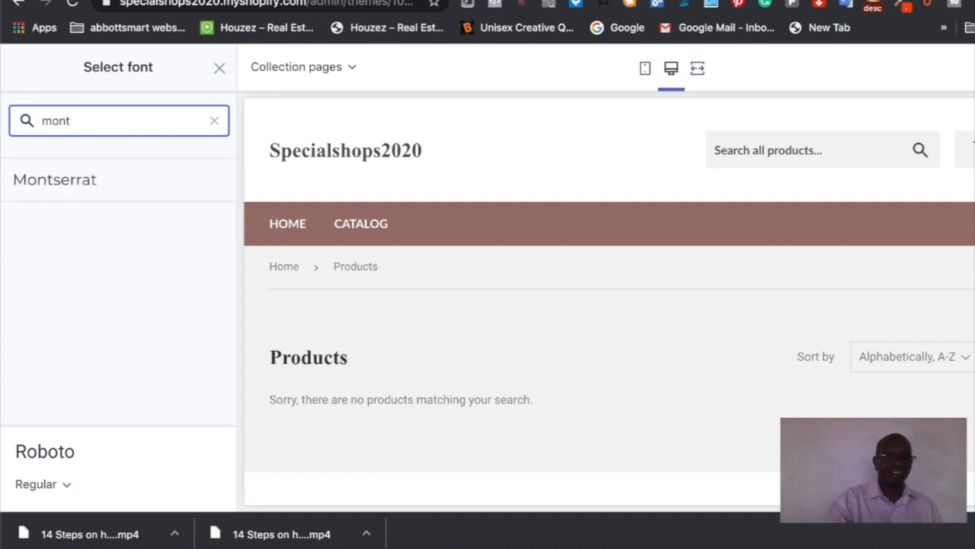
{"action": "left_click", "coordinate": [58, 183]}
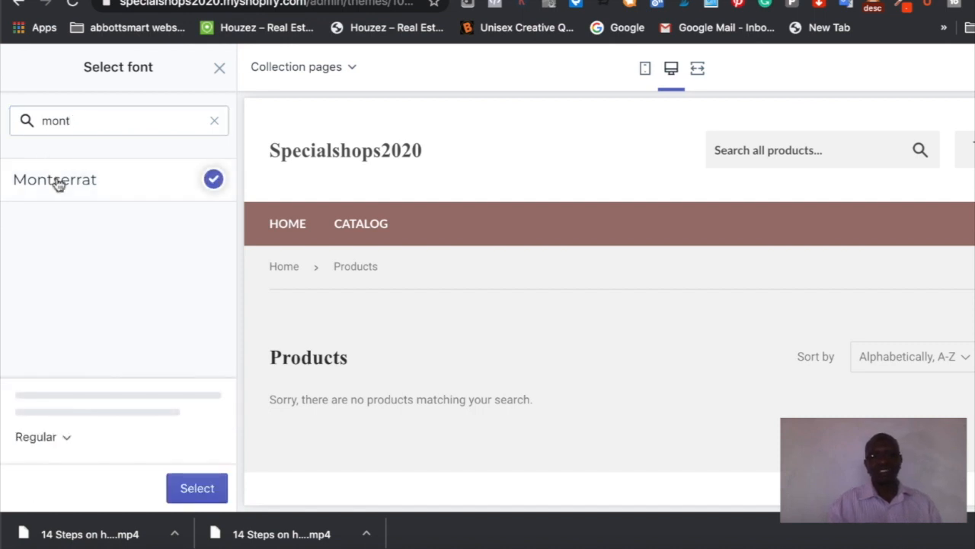
{"action": "left_click", "coordinate": [188, 486]}
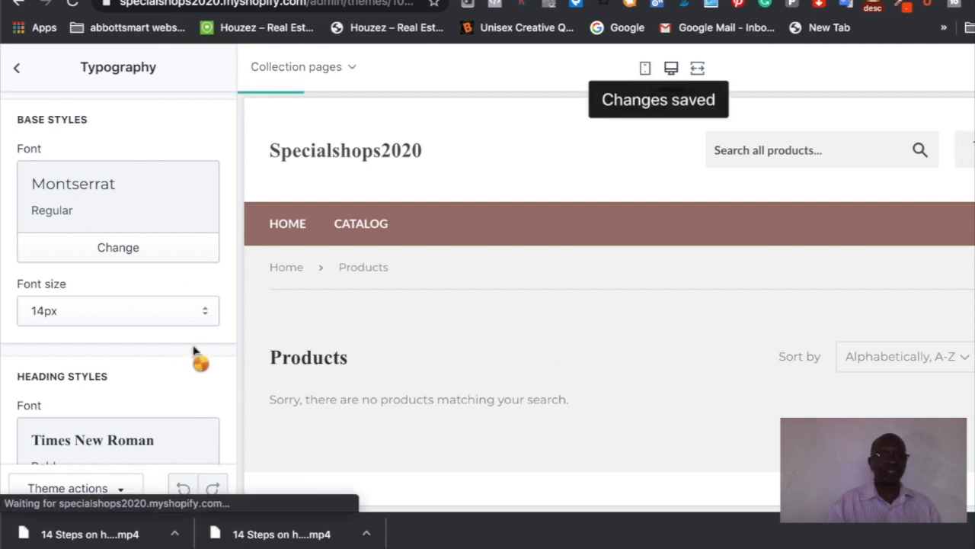
Enable Capitalize headings in the typography heading styles, check the navigation and button styles, and return to the theme settings
{"action": "scroll", "coordinate": [181, 282], "scroll_direction": "down", "scroll_amount": 4}
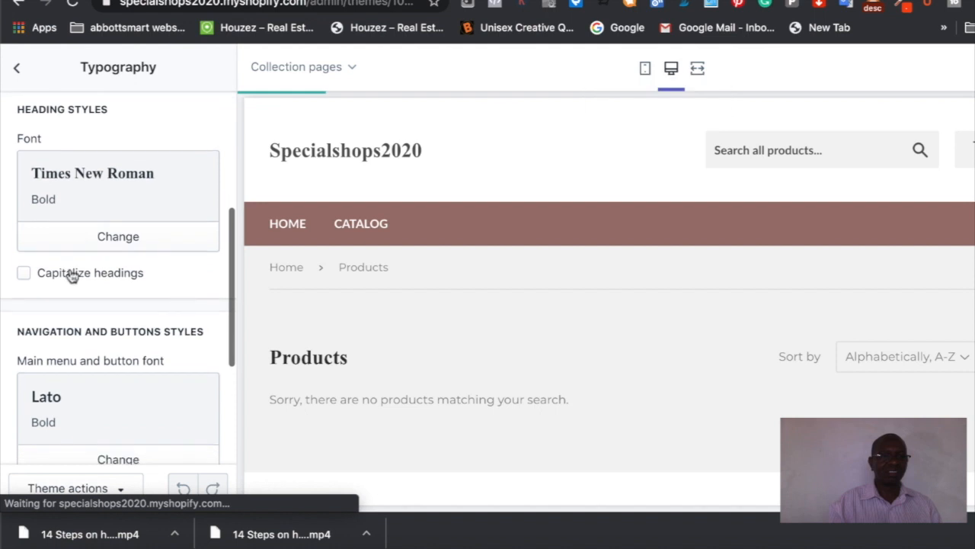
{"action": "left_click", "coordinate": [24, 274]}
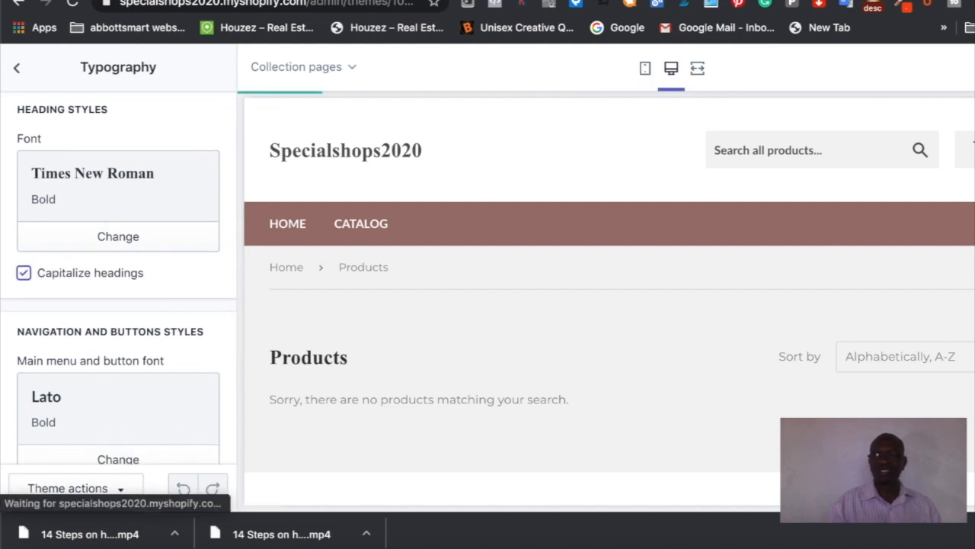
{"action": "scroll", "coordinate": [215, 419], "scroll_direction": "down", "scroll_amount": 3}
{"action": "scroll", "coordinate": [216, 419], "scroll_direction": "down", "scroll_amount": 1}
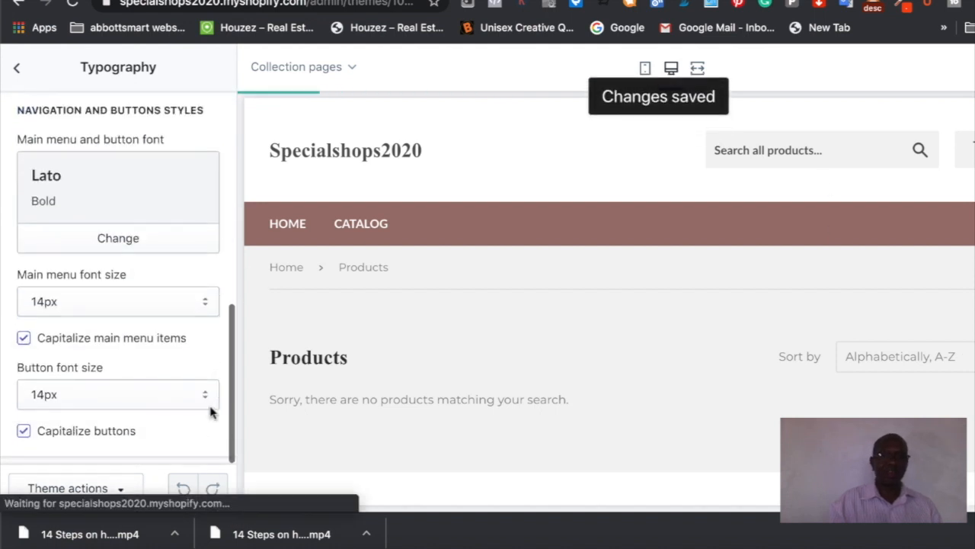
{"action": "scroll", "coordinate": [166, 312], "scroll_direction": "up", "scroll_amount": 5}
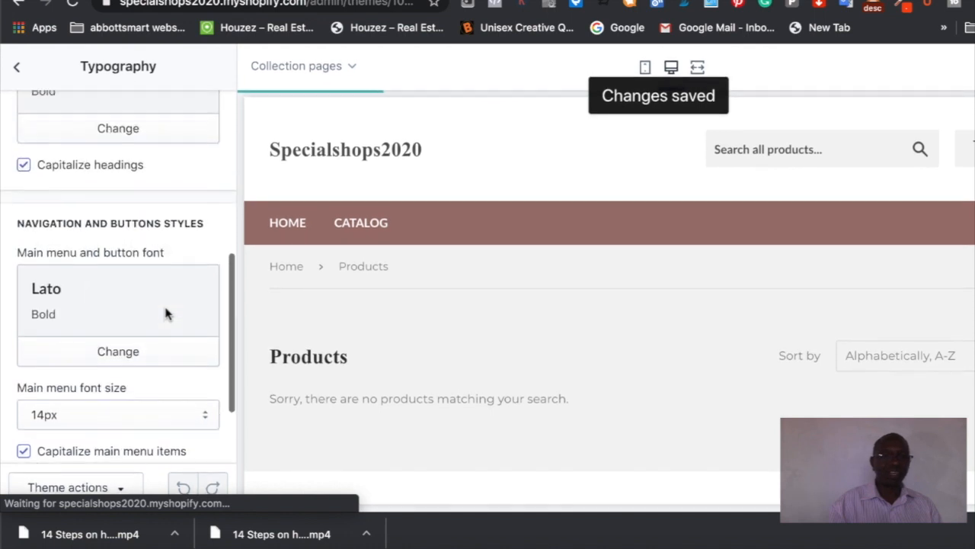
{"action": "left_click", "coordinate": [21, 70]}
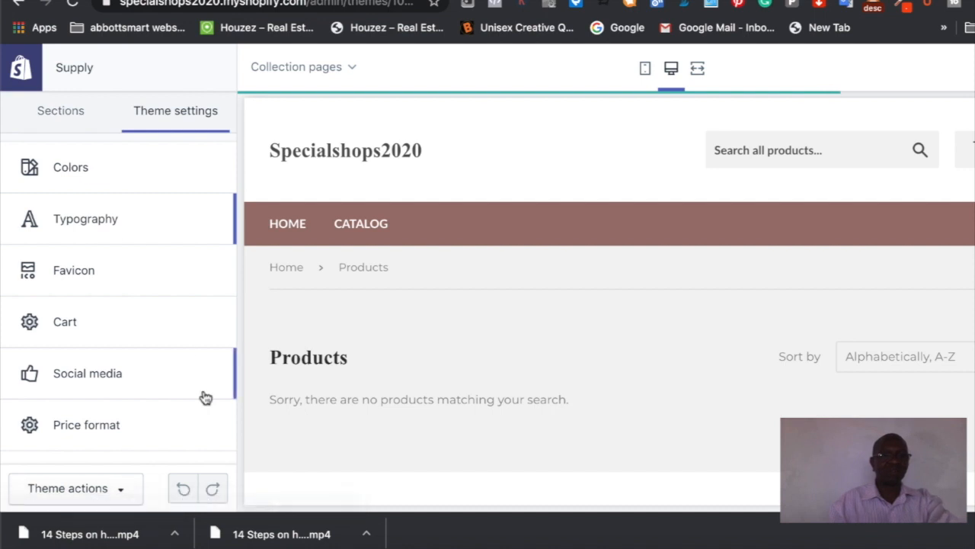
{"action": "scroll", "coordinate": [156, 365], "scroll_direction": "down", "scroll_amount": 3}
{"action": "scroll", "coordinate": [152, 358], "scroll_direction": "up", "scroll_amount": 3}
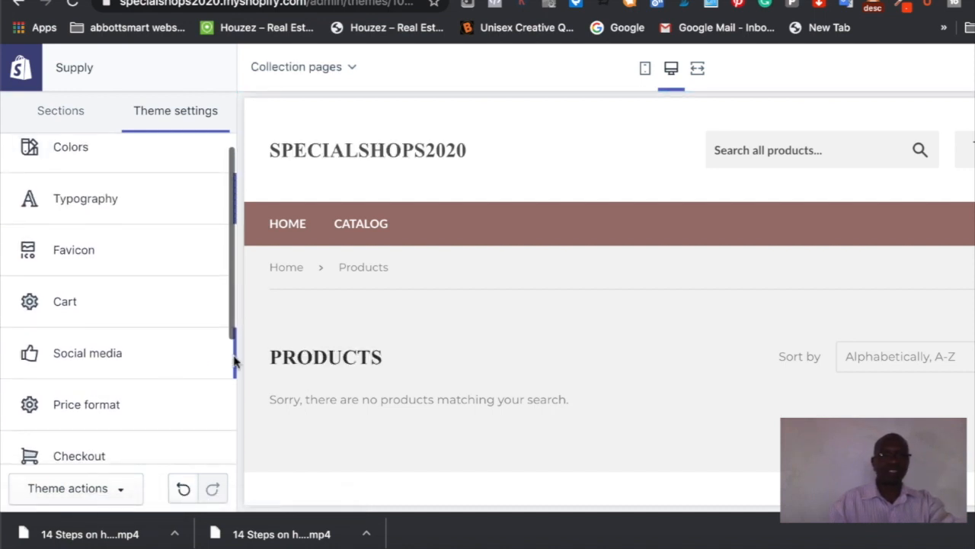
Review the Collection section's product layout, filter and sidebar settings and the collection page's footer in the preview
{"action": "left_click", "coordinate": [45, 117]}
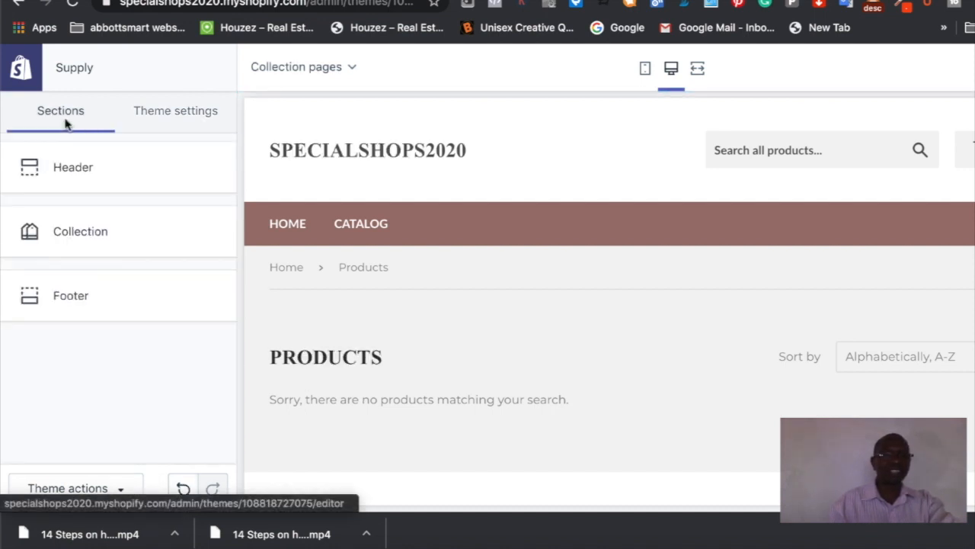
{"action": "left_click", "coordinate": [111, 243]}
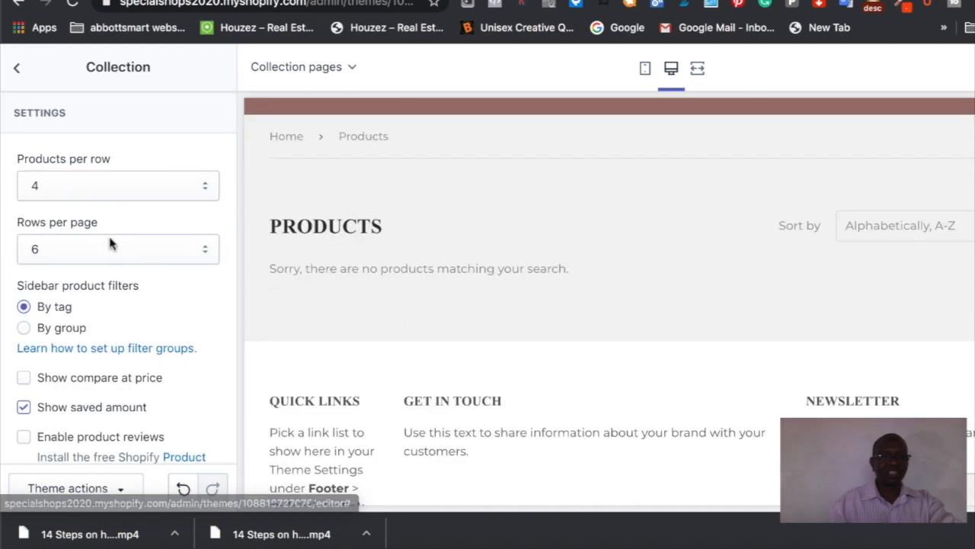
{"action": "scroll", "coordinate": [479, 339], "scroll_direction": "down", "scroll_amount": 2}
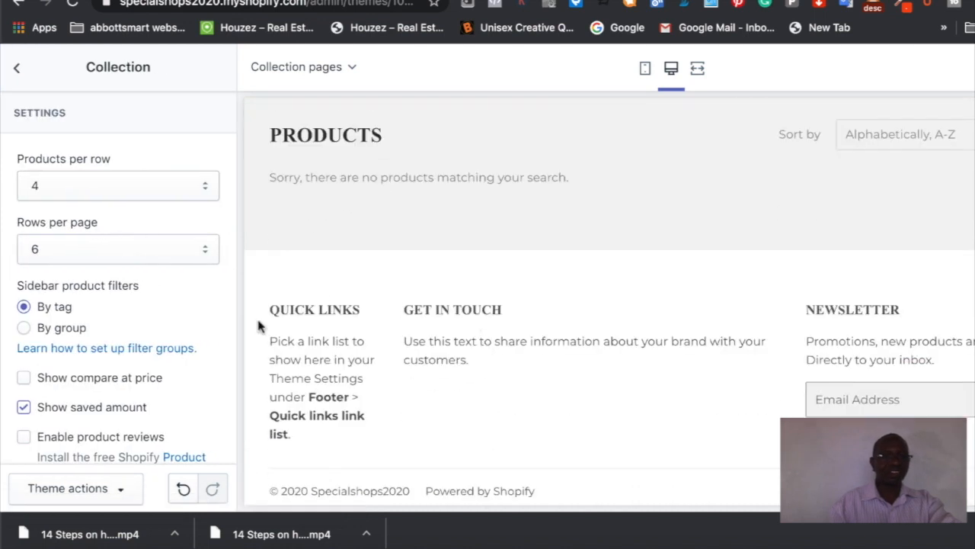
{"action": "scroll", "coordinate": [145, 392], "scroll_direction": "down", "scroll_amount": 3}
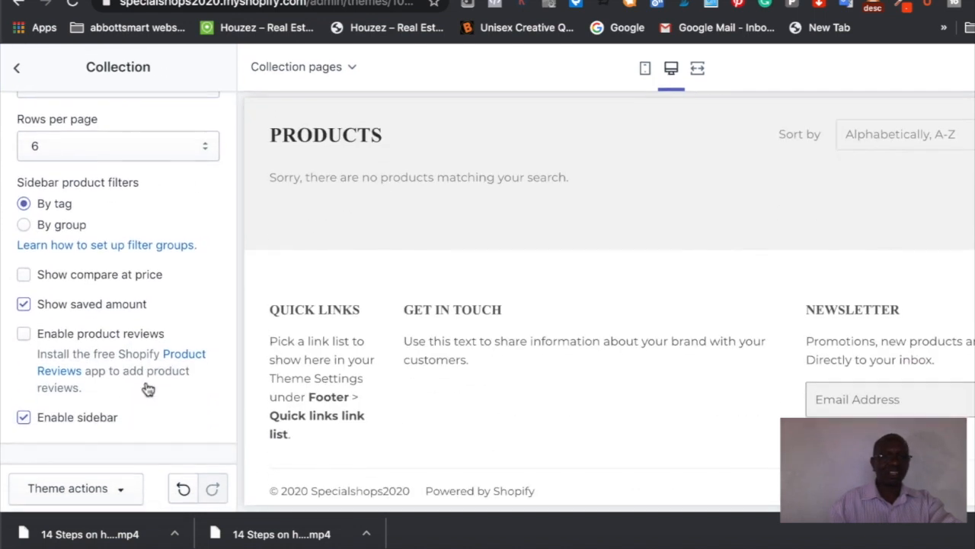
{"action": "scroll", "coordinate": [72, 183], "scroll_direction": "up", "scroll_amount": 3}
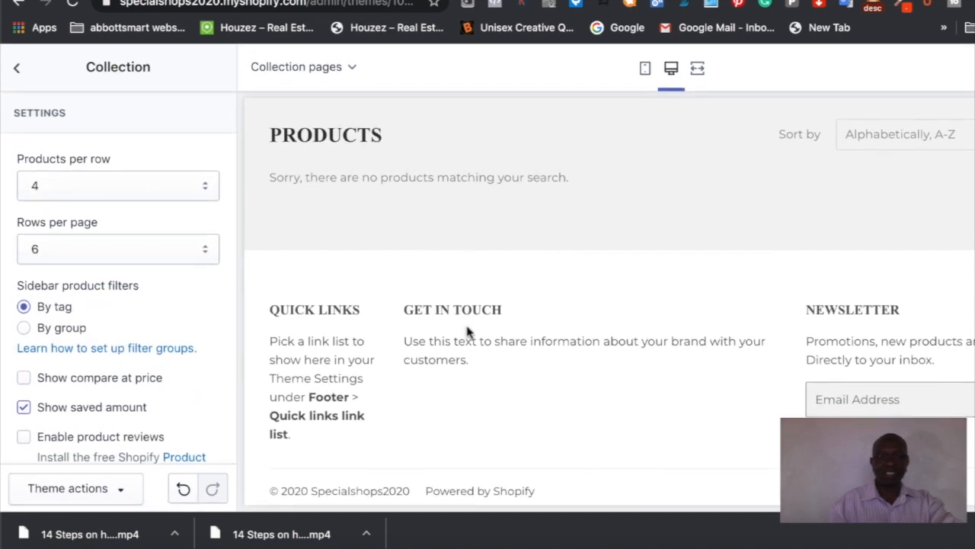
{"action": "scroll", "coordinate": [465, 320], "scroll_direction": "up", "scroll_amount": 3}
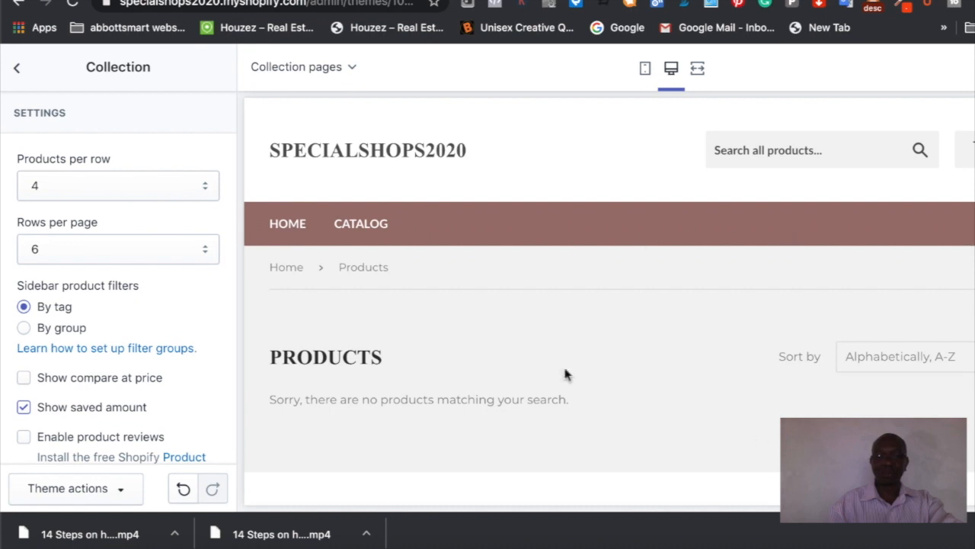
{"action": "scroll", "coordinate": [565, 373], "scroll_direction": "down", "scroll_amount": 3}
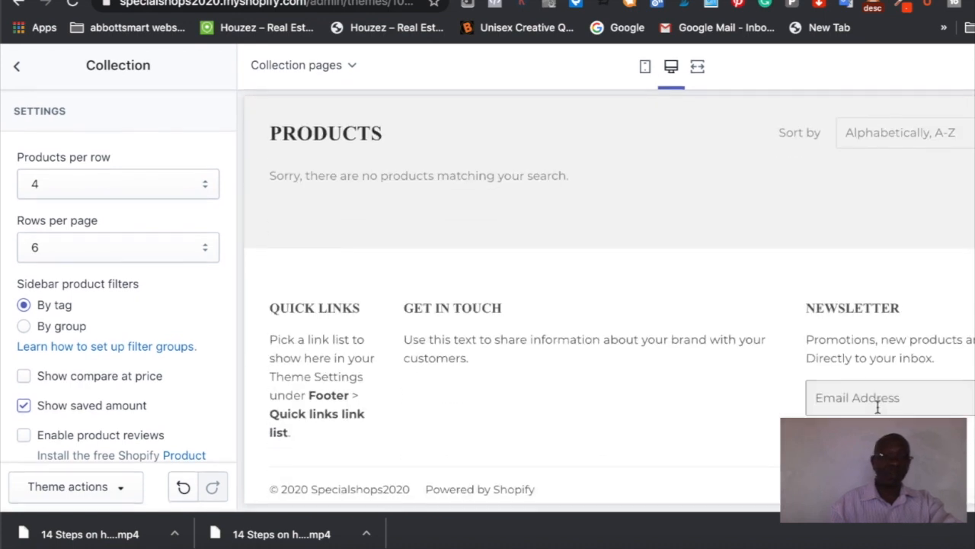
{"action": "left_click", "coordinate": [18, 71]}
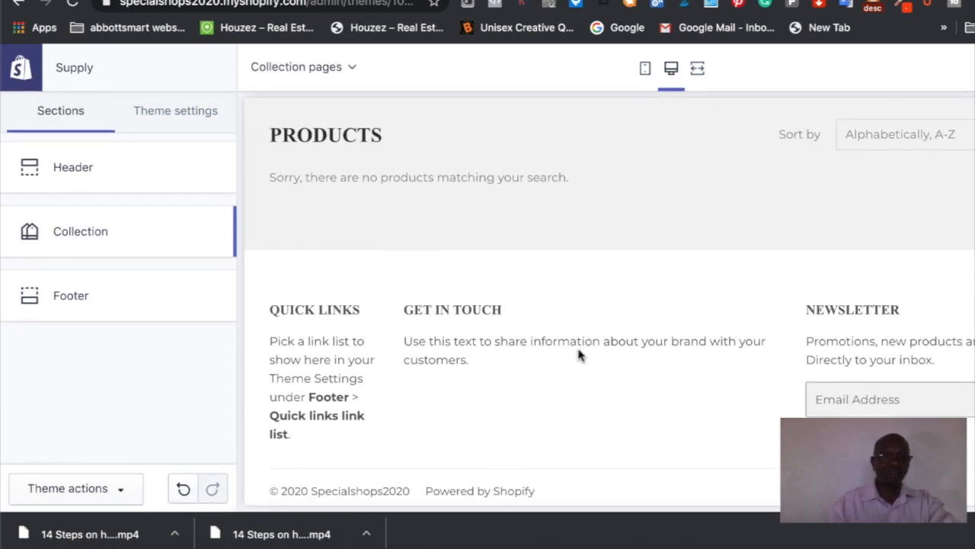
Examine the collection page in the mobile, desktop and full-width previews, finishing in the mobile preview
{"action": "left_click", "coordinate": [645, 69]}
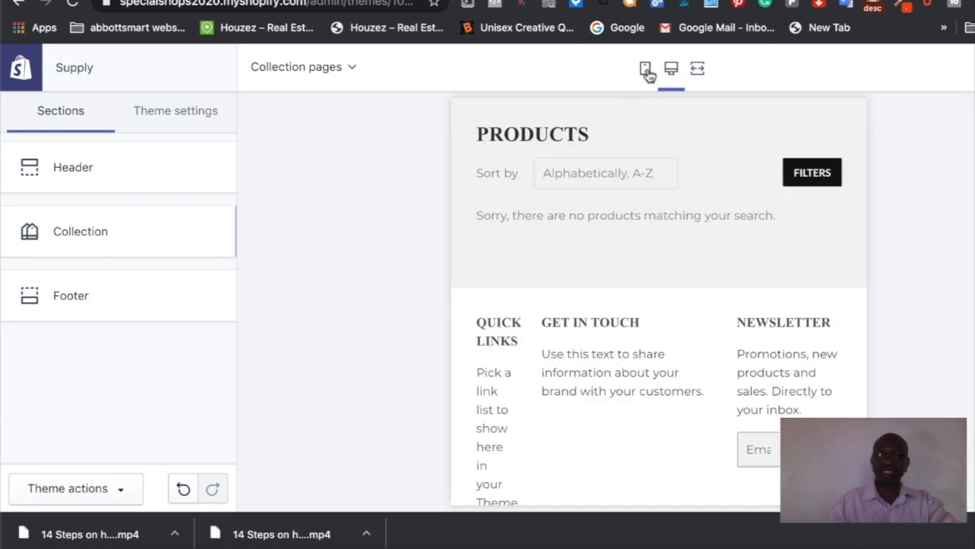
{"action": "scroll", "coordinate": [714, 369], "scroll_direction": "down", "scroll_amount": 3}
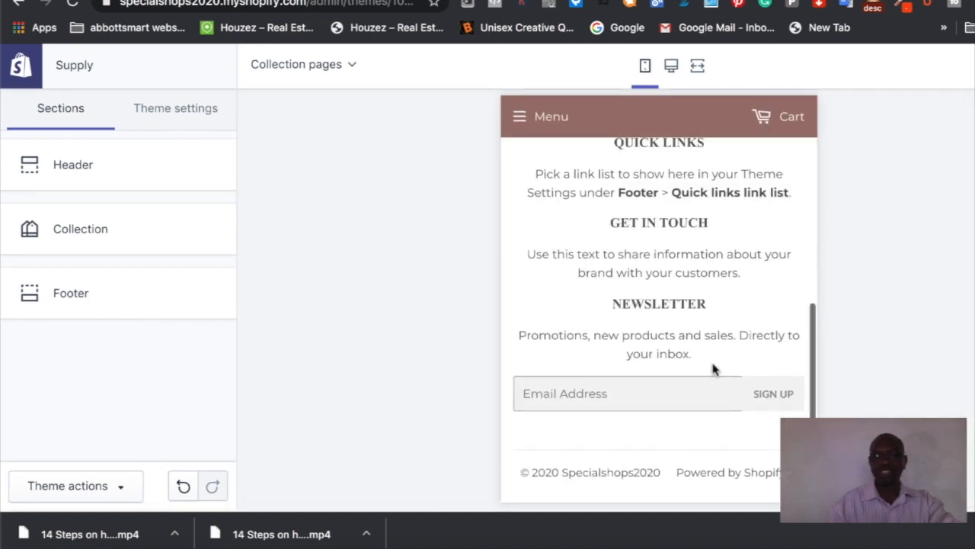
{"action": "scroll", "coordinate": [711, 364], "scroll_direction": "up", "scroll_amount": 6}
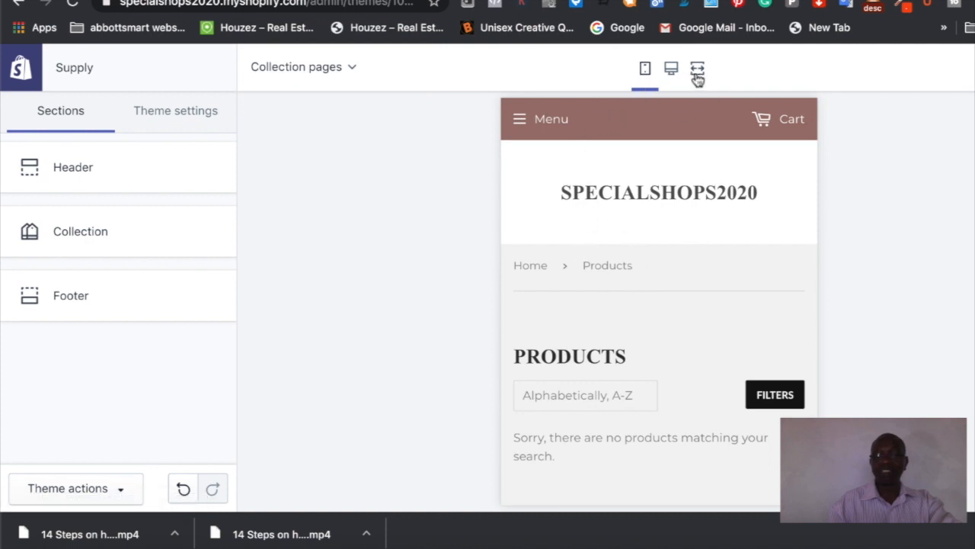
{"action": "scroll", "coordinate": [661, 285], "scroll_direction": "down", "scroll_amount": 2}
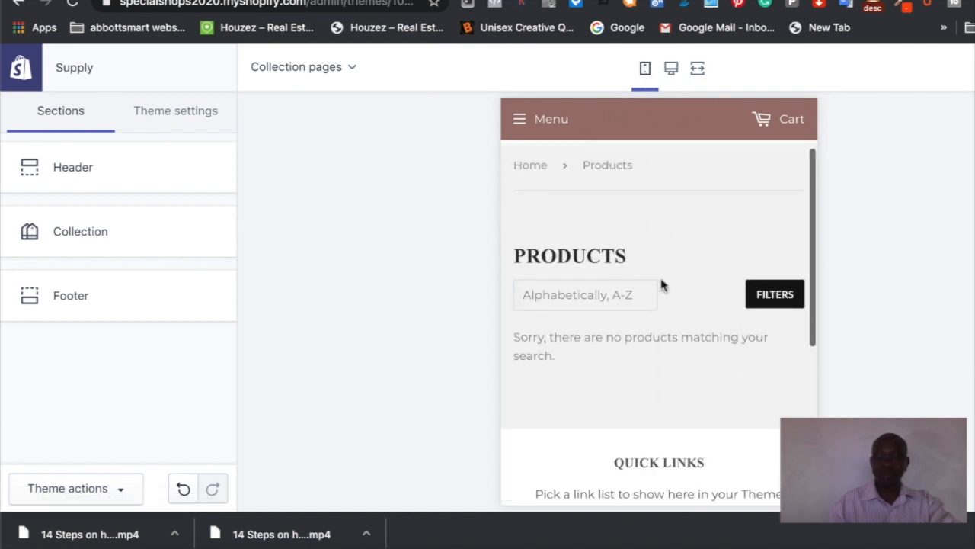
{"action": "scroll", "coordinate": [662, 283], "scroll_direction": "down", "scroll_amount": 1}
{"action": "scroll", "coordinate": [663, 282], "scroll_direction": "up", "scroll_amount": 3}
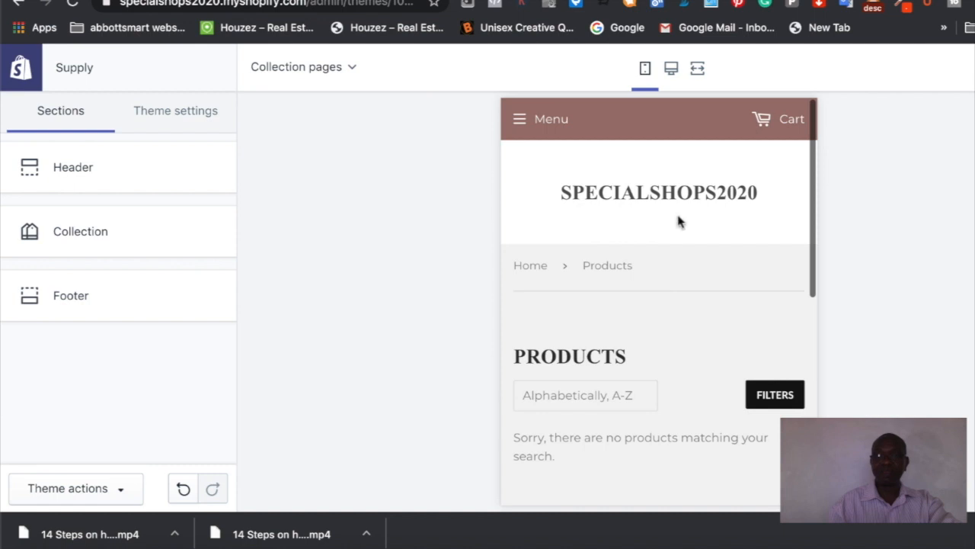
{"action": "left_click", "coordinate": [672, 80]}
{"action": "scroll", "coordinate": [666, 285], "scroll_direction": "down", "scroll_amount": 3}
{"action": "scroll", "coordinate": [675, 176], "scroll_direction": "up", "scroll_amount": 3}
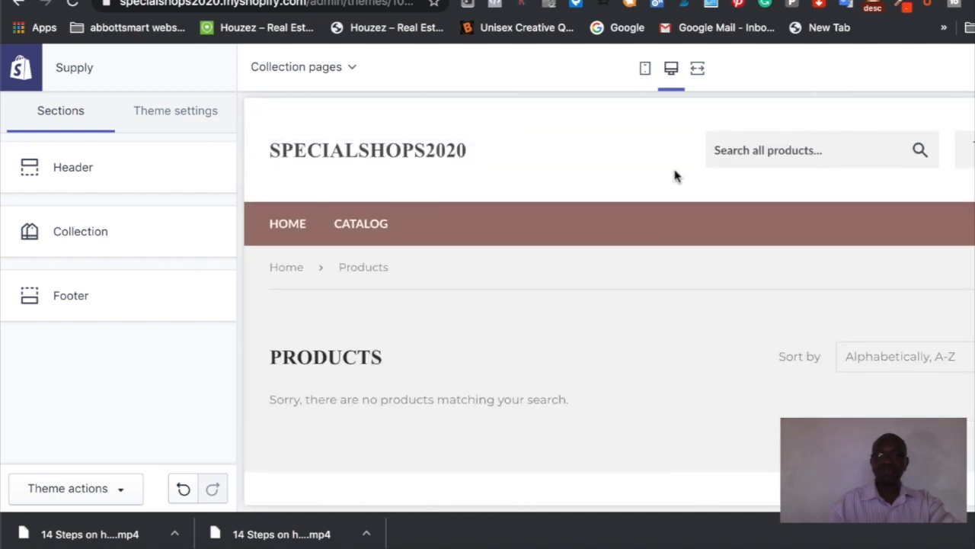
{"action": "left_click", "coordinate": [698, 69]}
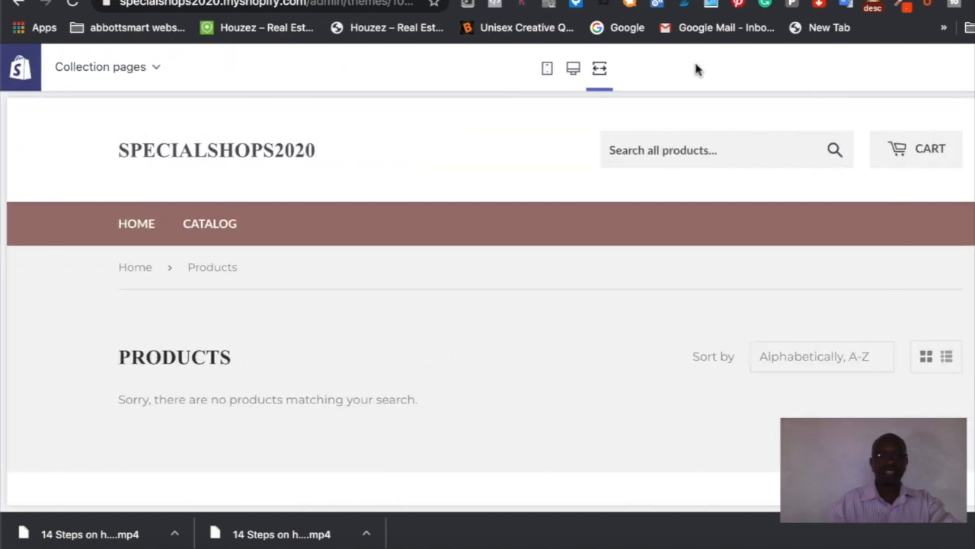
{"action": "left_click", "coordinate": [547, 68]}
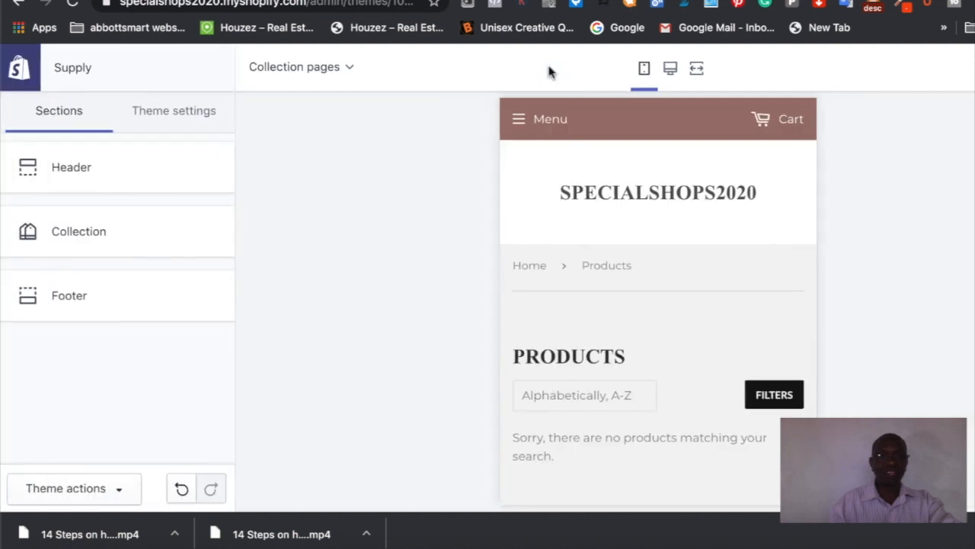
Leave the theme editor for the store admin's home page and review its getting-started and setup tasks
{"action": "left_click", "coordinate": [22, 71]}
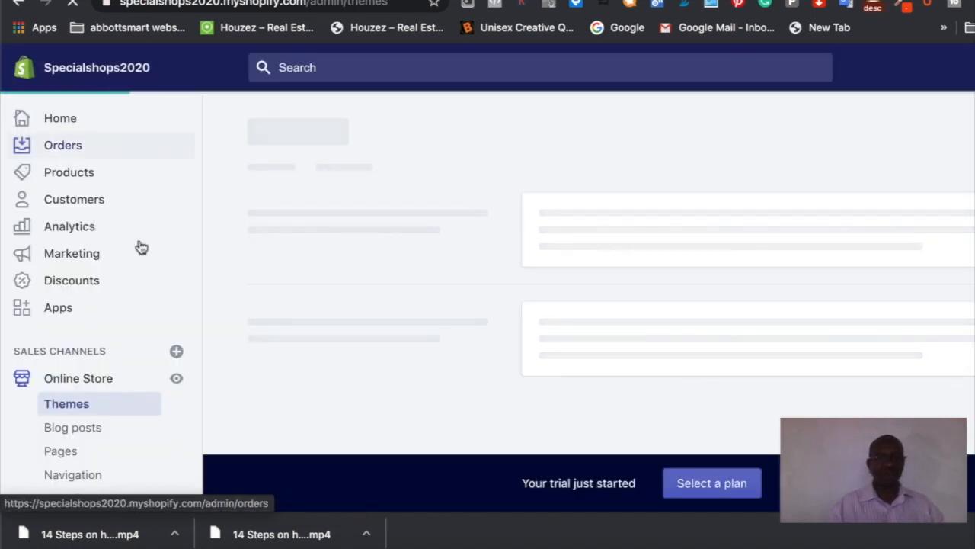
{"action": "left_click", "coordinate": [65, 121]}
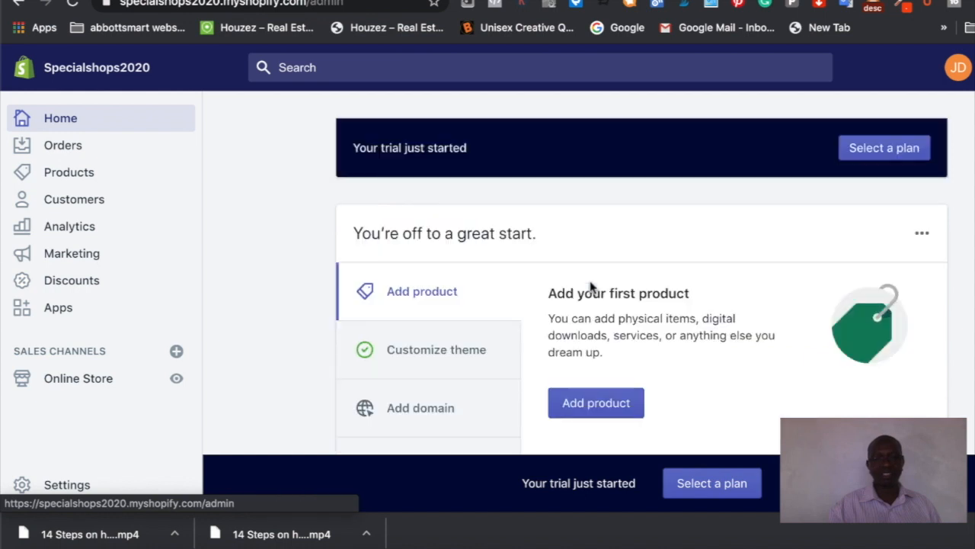
{"action": "scroll", "coordinate": [777, 357], "scroll_direction": "down", "scroll_amount": 1}
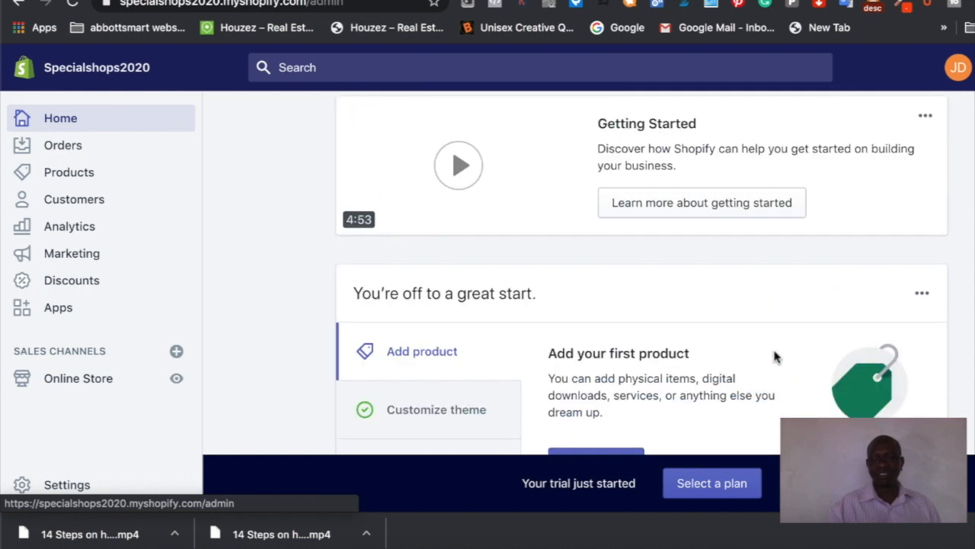
{"action": "scroll", "coordinate": [775, 357], "scroll_direction": "down", "scroll_amount": 3}
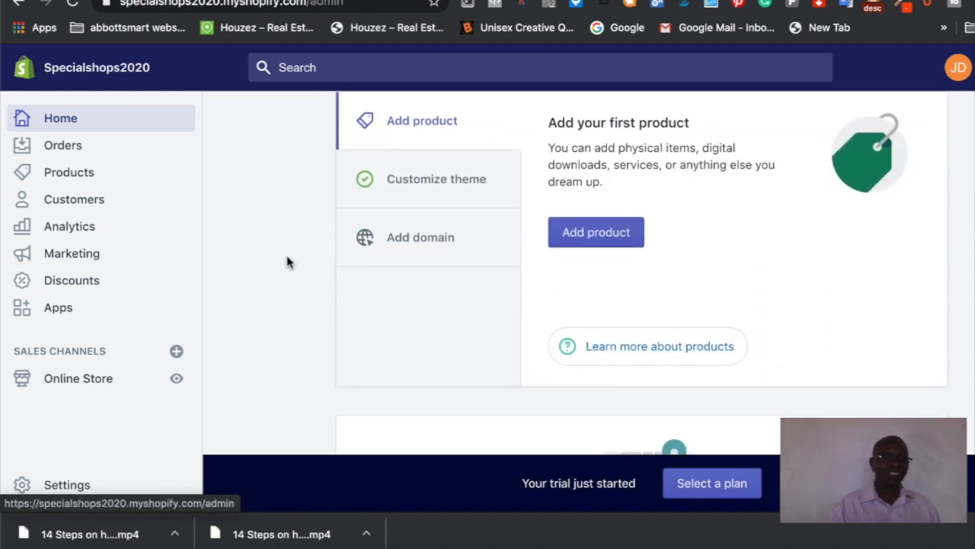
Look through the store admin's orders, abandoned checkouts, products, customers, marketing overview, campaigns, automations and discounts pages
{"action": "left_click", "coordinate": [62, 148]}
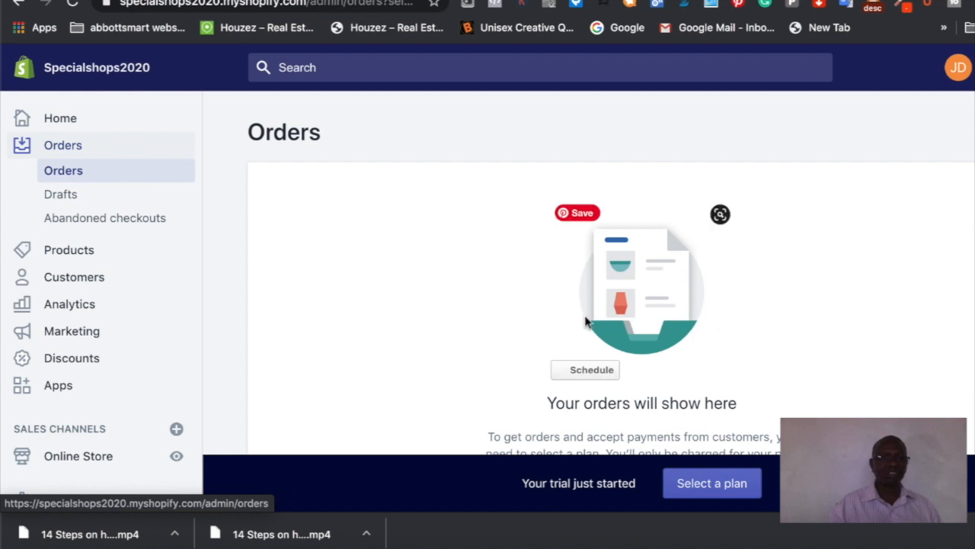
{"action": "left_click", "coordinate": [115, 221]}
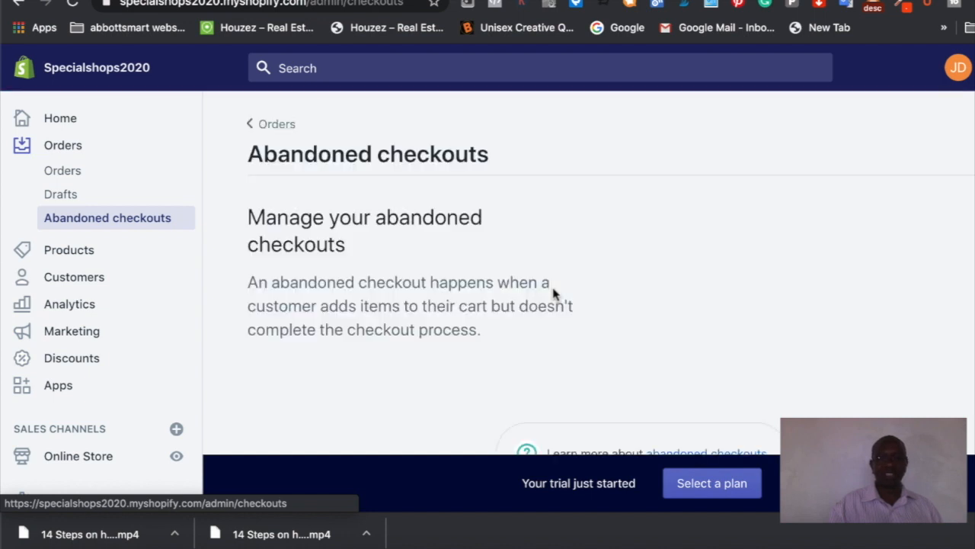
{"action": "left_click", "coordinate": [44, 251]}
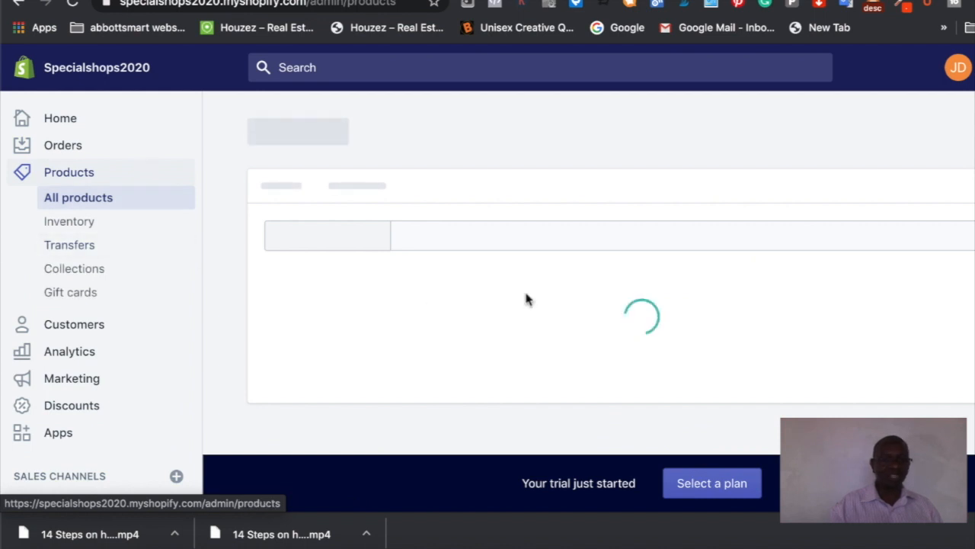
{"action": "left_click", "coordinate": [78, 324]}
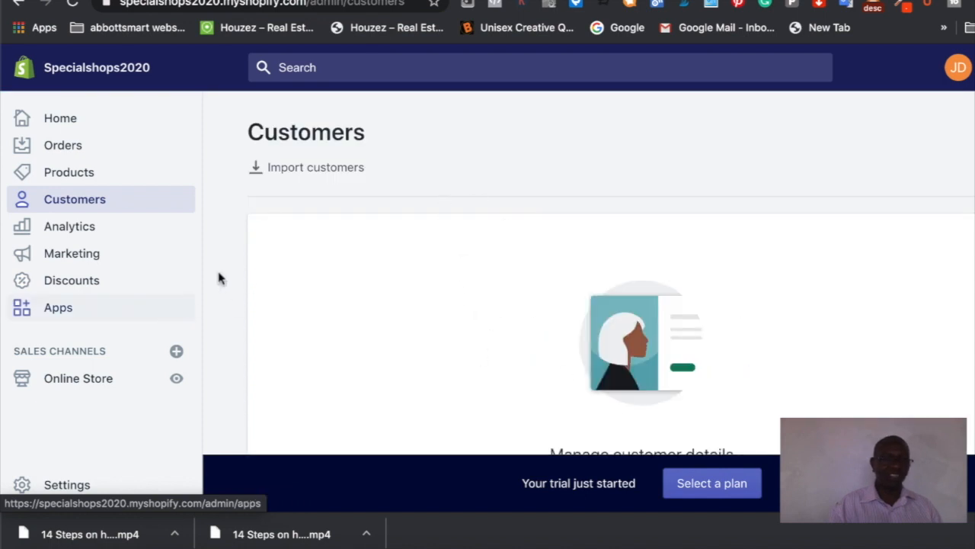
{"action": "left_click", "coordinate": [72, 254]}
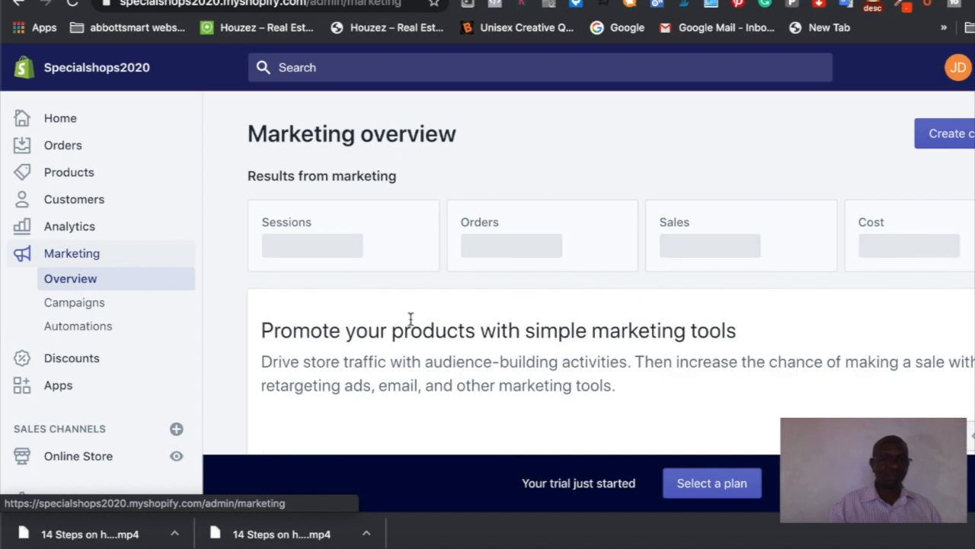
{"action": "left_click", "coordinate": [81, 305]}
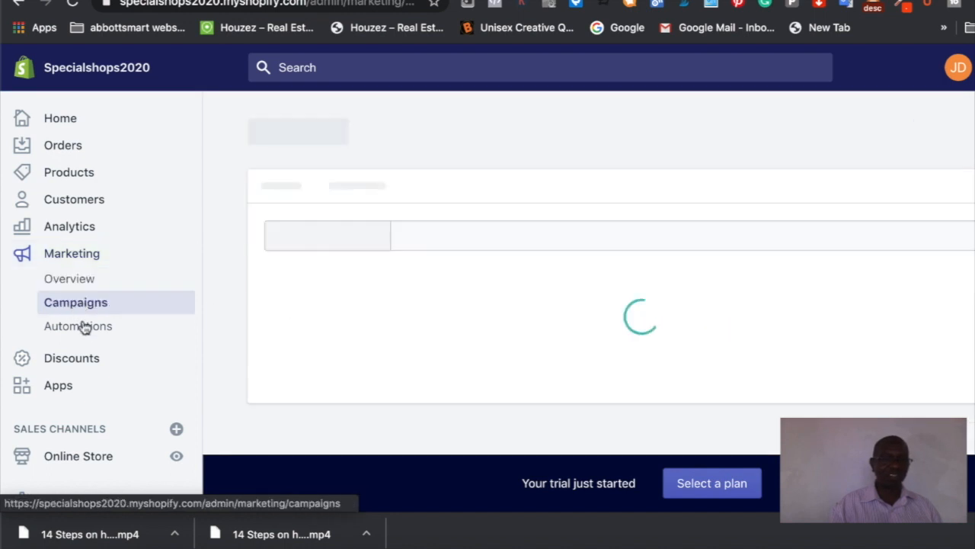
{"action": "left_click", "coordinate": [80, 327]}
{"action": "left_click", "coordinate": [71, 358]}
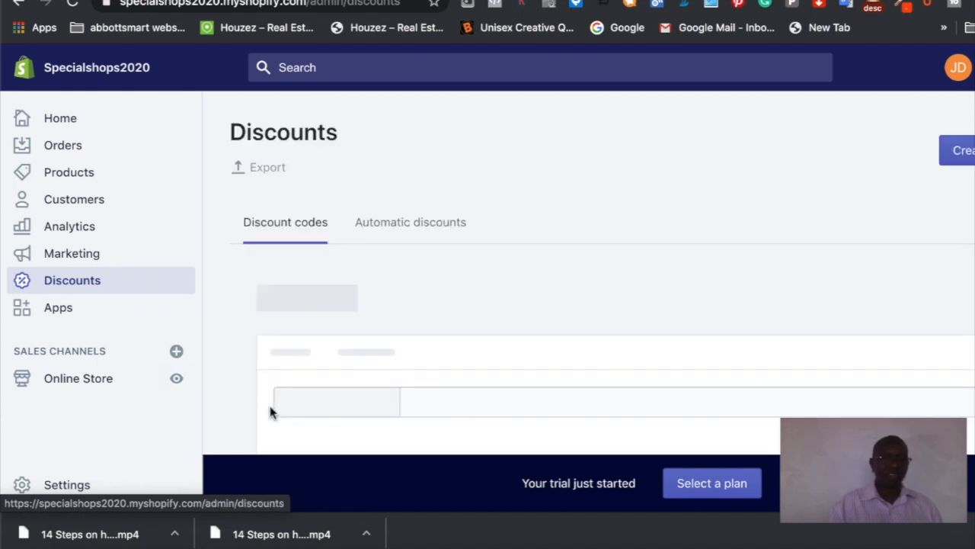
Open the Shopify App Store from the store's apps page and look over the staff picks
{"action": "left_click", "coordinate": [61, 309]}
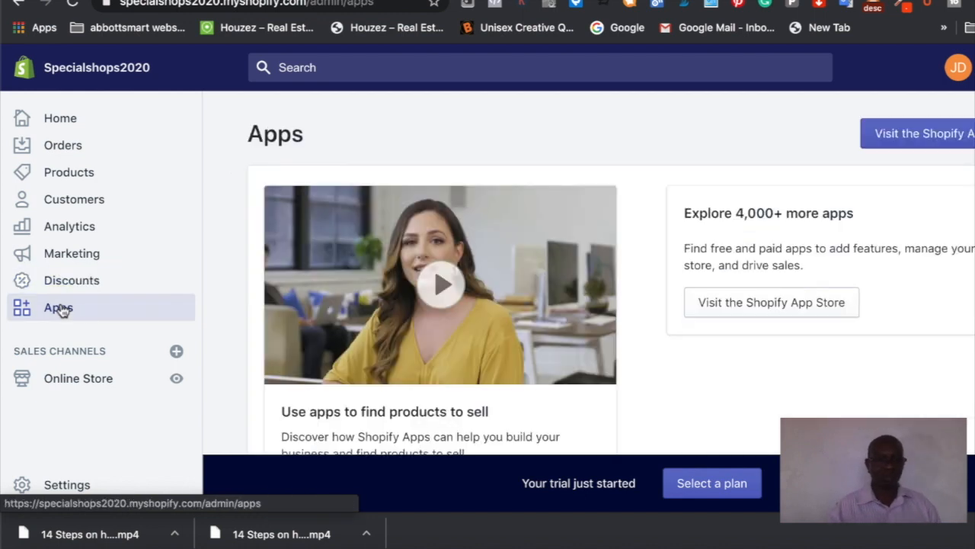
{"action": "left_click", "coordinate": [954, 137]}
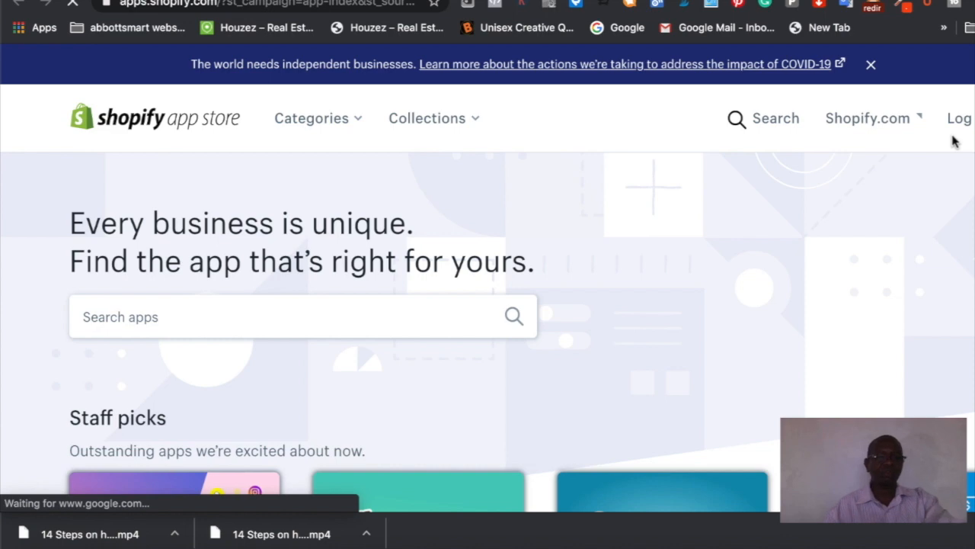
{"action": "scroll", "coordinate": [544, 239], "scroll_direction": "down", "scroll_amount": 3}
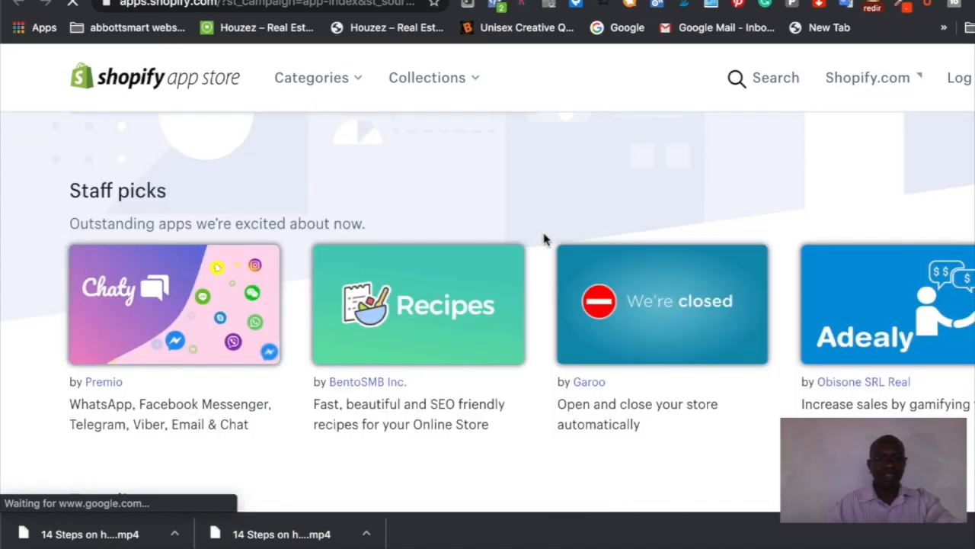
{"action": "scroll", "coordinate": [534, 237], "scroll_direction": "up", "scroll_amount": 3}
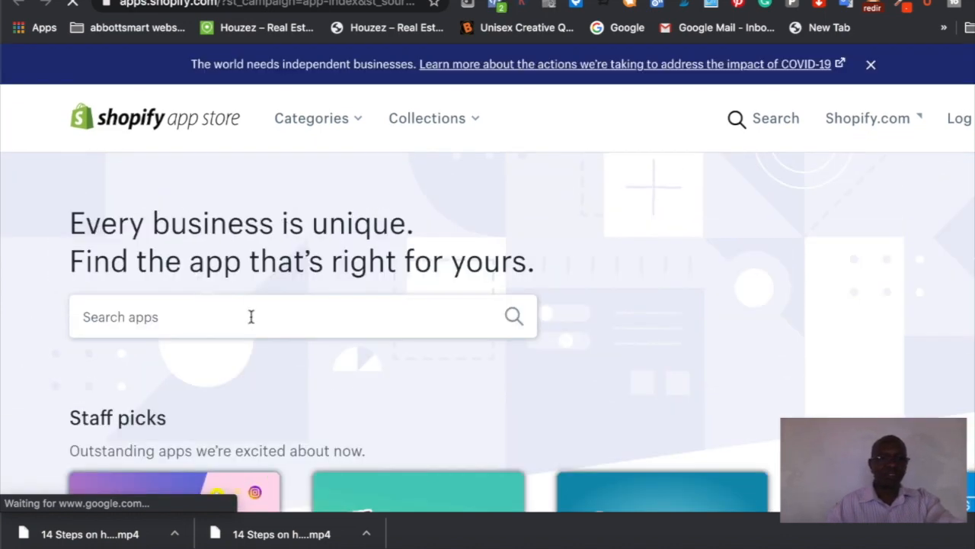
Search the Shopify App Store for oberlo
{"action": "left_click", "coordinate": [251, 316]}
{"action": "type", "text": "i"}
{"action": "key", "text": "BackSpace"}
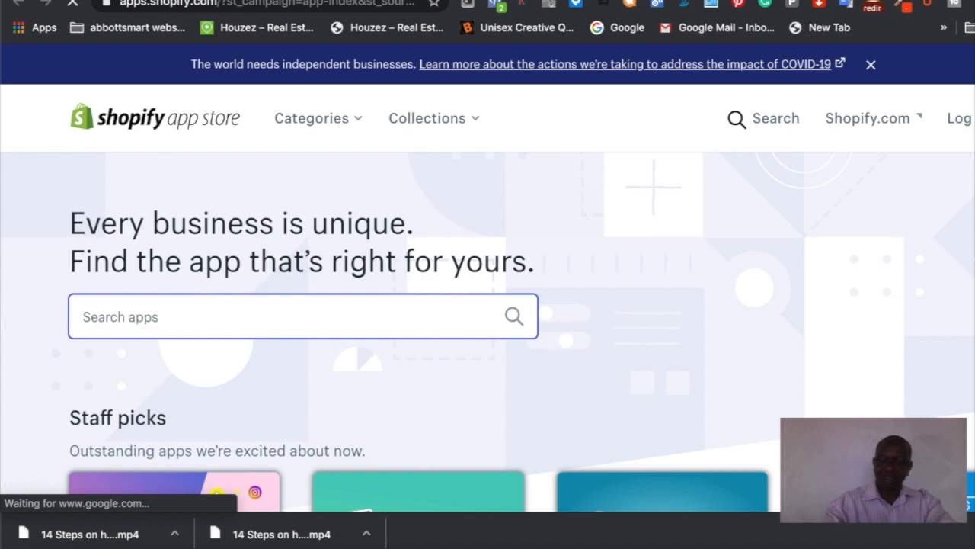
{"action": "type", "text": "ober"}
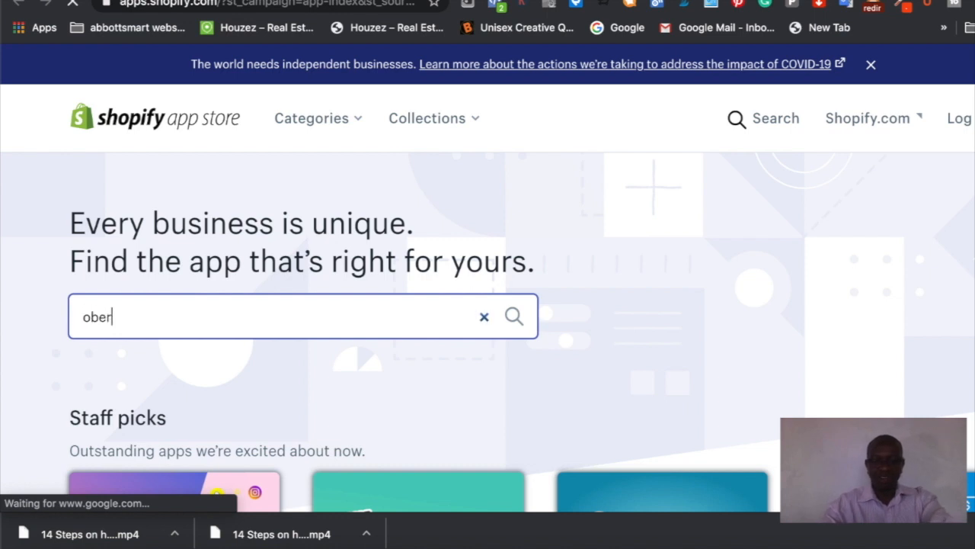
{"action": "type", "text": "lo"}
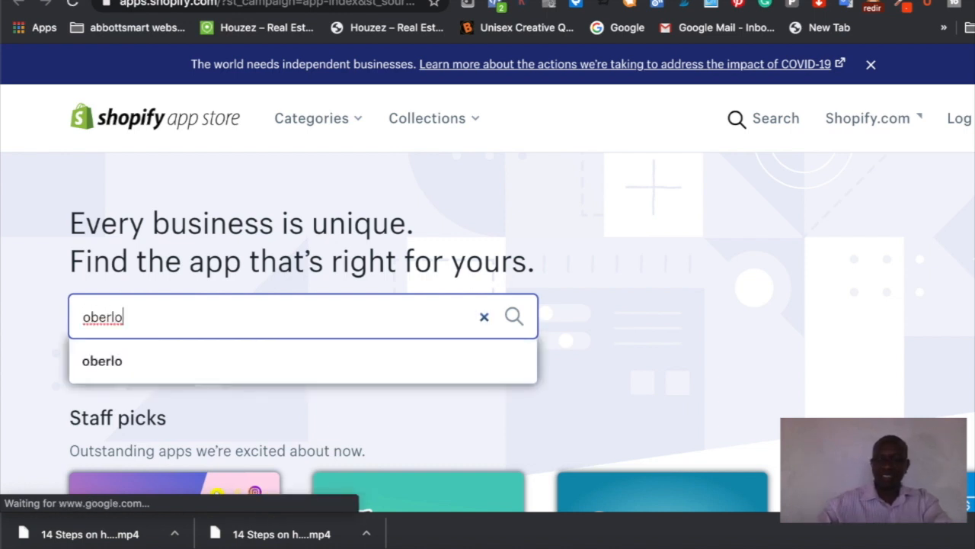
{"action": "left_click", "coordinate": [106, 367]}
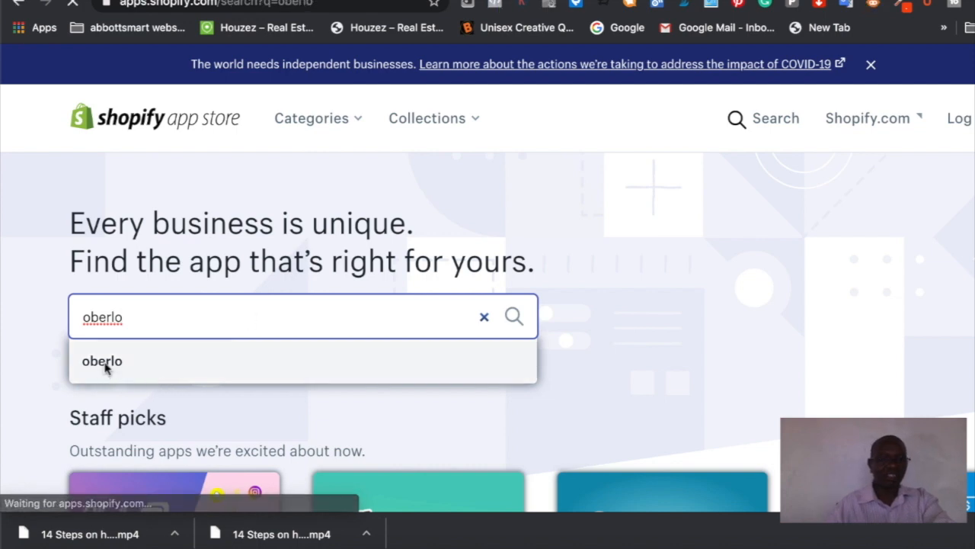
Open the Oberlo - Dropshipping App listing from the search results and add the app to the store
{"action": "scroll", "coordinate": [342, 383], "scroll_direction": "down", "scroll_amount": 1}
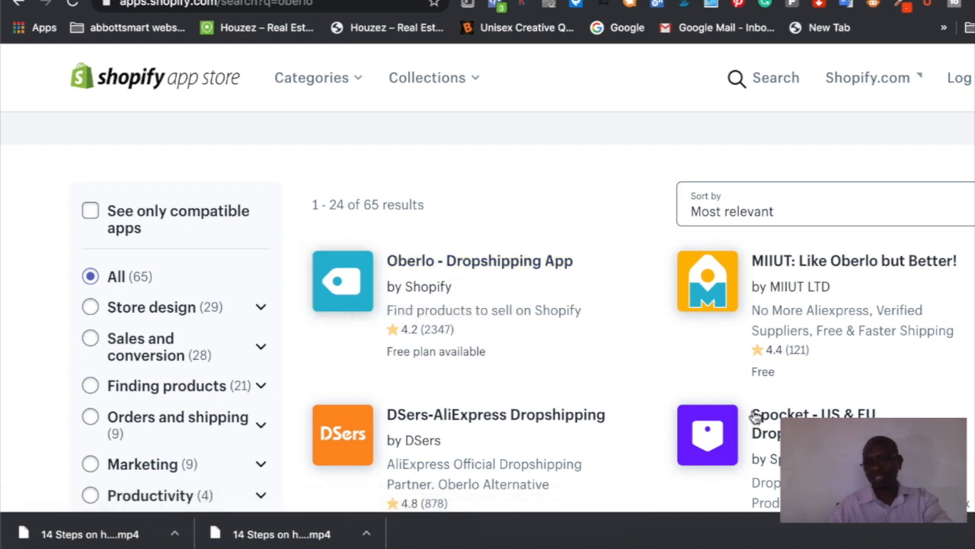
{"action": "scroll", "coordinate": [762, 397], "scroll_direction": "down", "scroll_amount": 1}
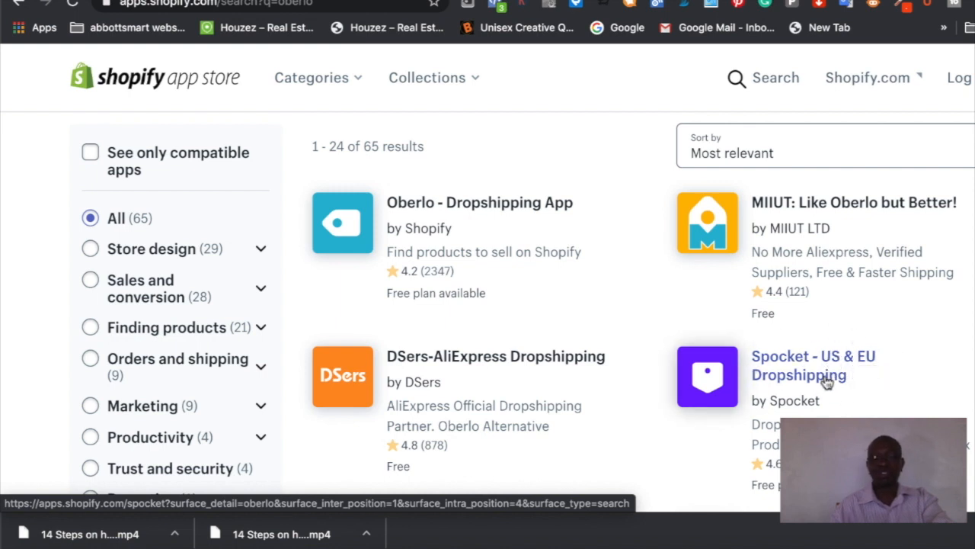
{"action": "left_click", "coordinate": [451, 204]}
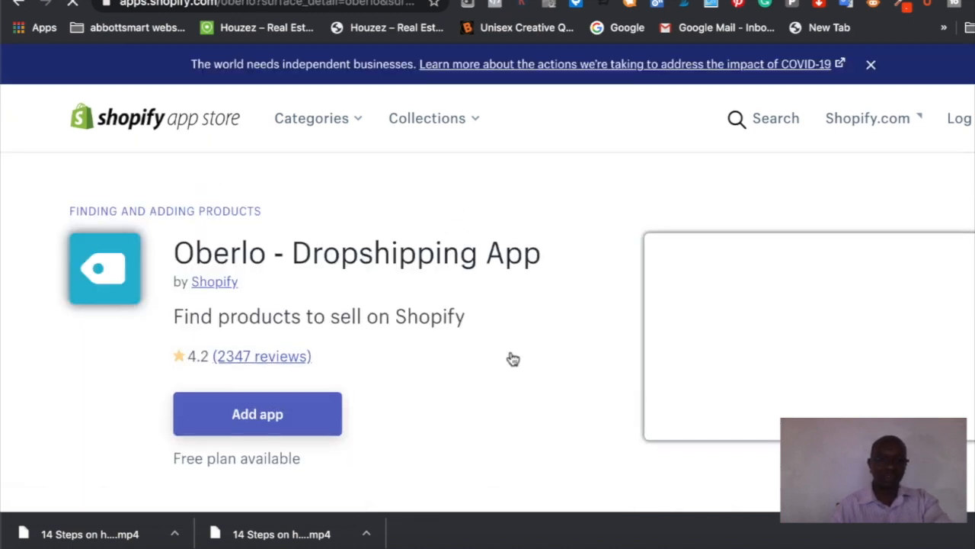
{"action": "scroll", "coordinate": [191, 404], "scroll_direction": "down", "scroll_amount": 2}
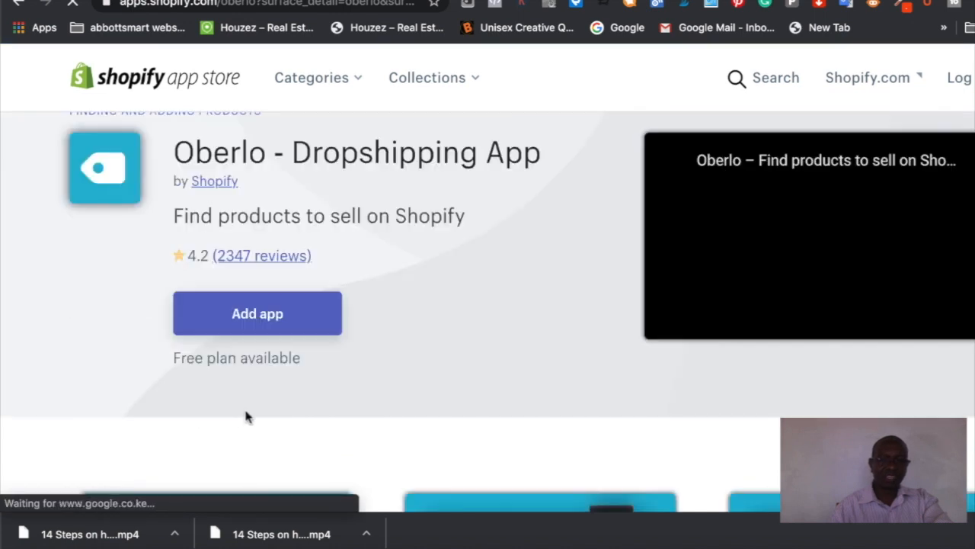
{"action": "left_click", "coordinate": [260, 323]}
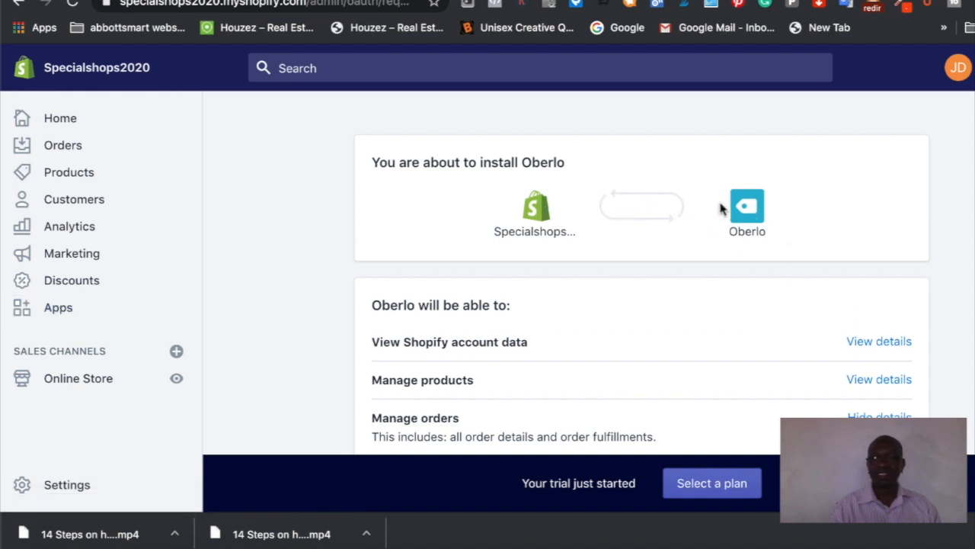
Review the permissions Oberlo requests and install the app on the Specialshops2020 store
{"action": "scroll", "coordinate": [724, 266], "scroll_direction": "down", "scroll_amount": 3}
{"action": "scroll", "coordinate": [725, 270], "scroll_direction": "up", "scroll_amount": 3}
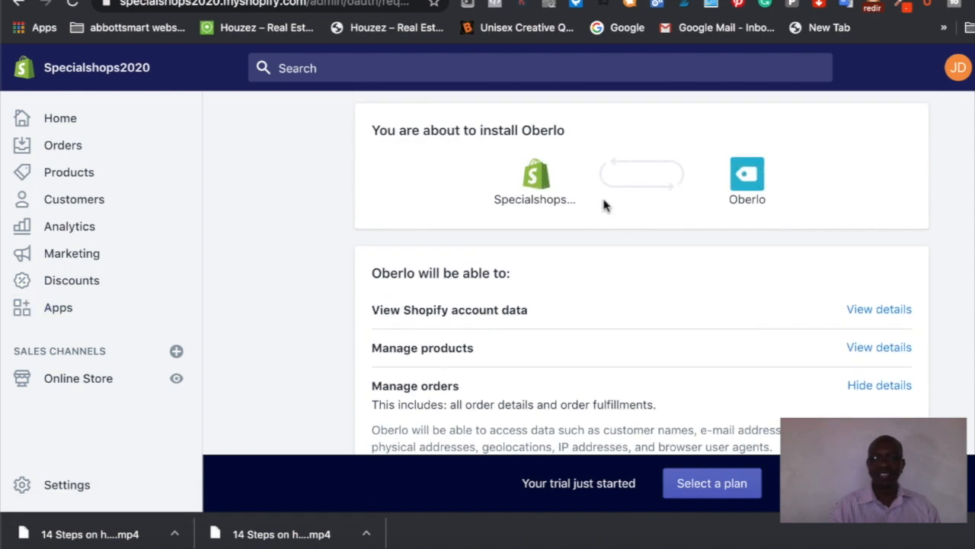
{"action": "scroll", "coordinate": [605, 204], "scroll_direction": "down", "scroll_amount": 3}
{"action": "scroll", "coordinate": [604, 204], "scroll_direction": "down", "scroll_amount": 3}
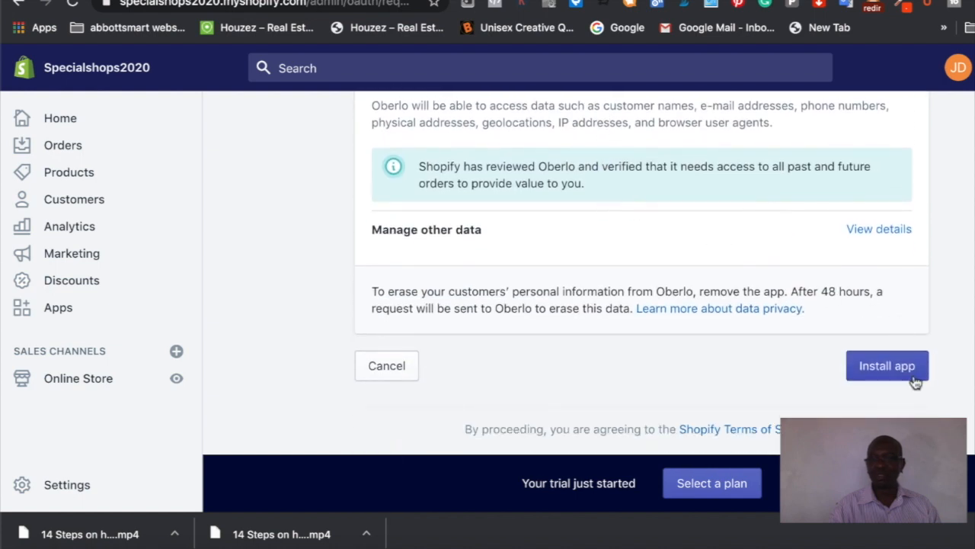
{"action": "left_click", "coordinate": [885, 368]}
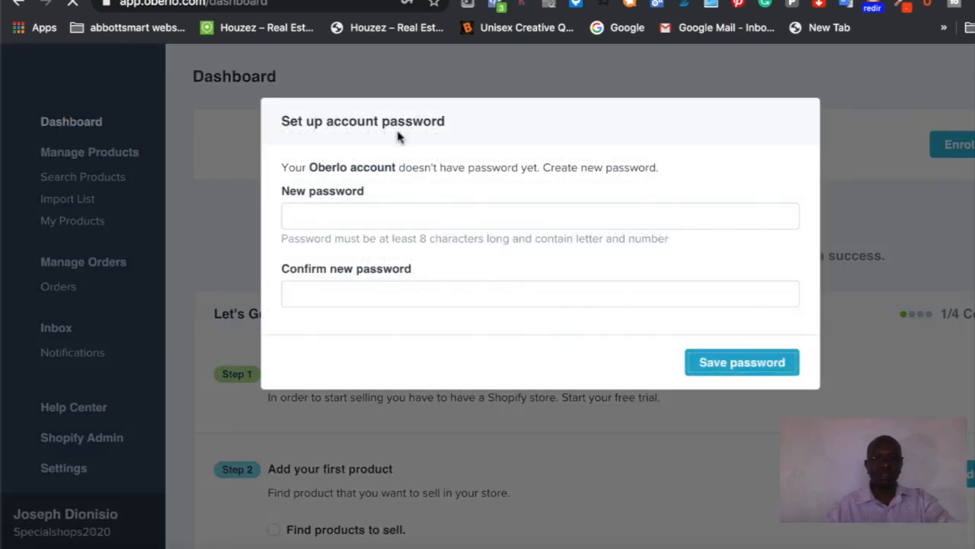
Try filling the Oberlo account's new password field with the browser's saved password
{"action": "left_click", "coordinate": [467, 213]}
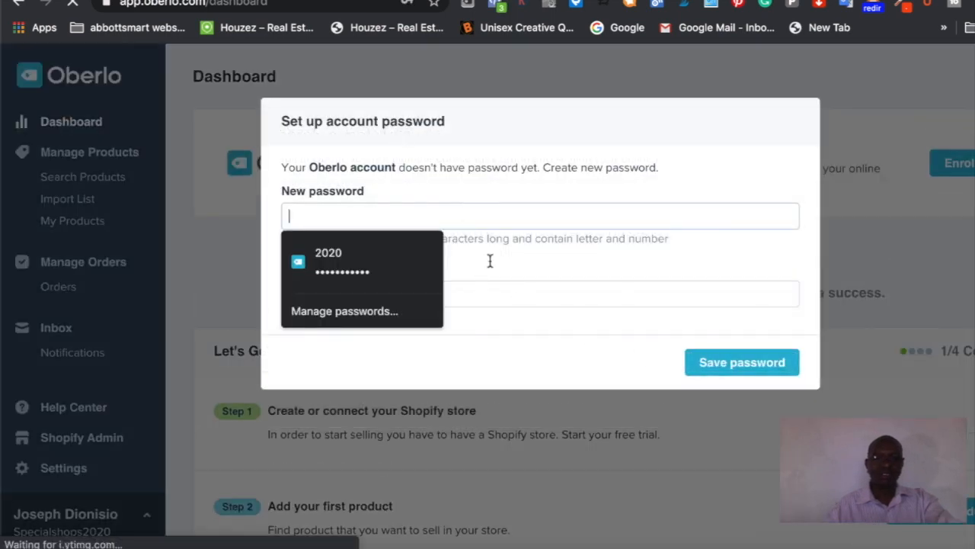
{"action": "left_click", "coordinate": [743, 273]}
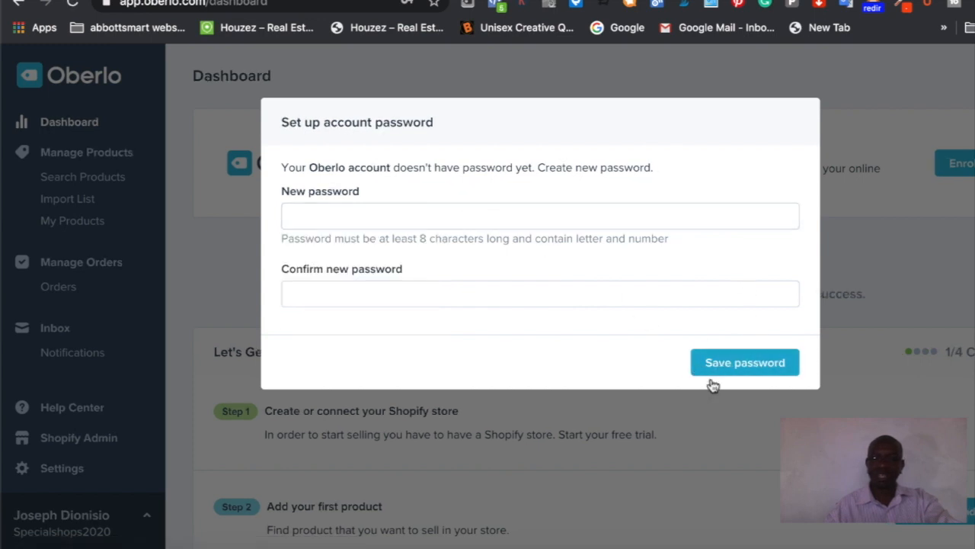
{"action": "left_click", "coordinate": [471, 213]}
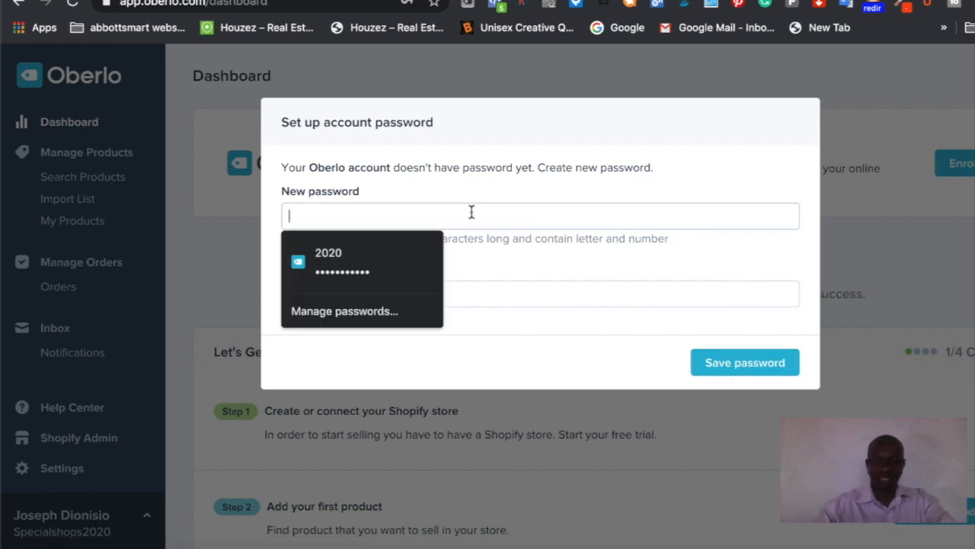
{"action": "left_click", "coordinate": [363, 266]}
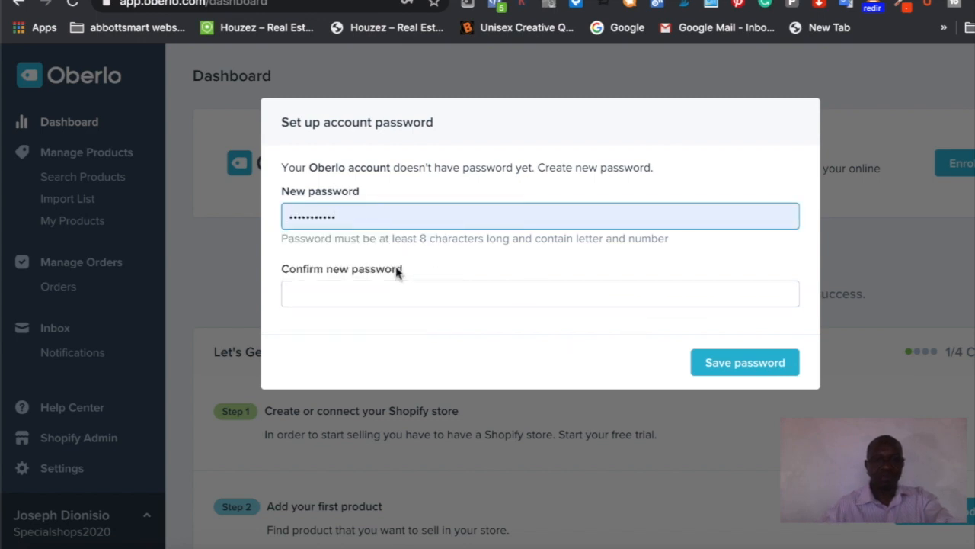
{"action": "left_click", "coordinate": [404, 290]}
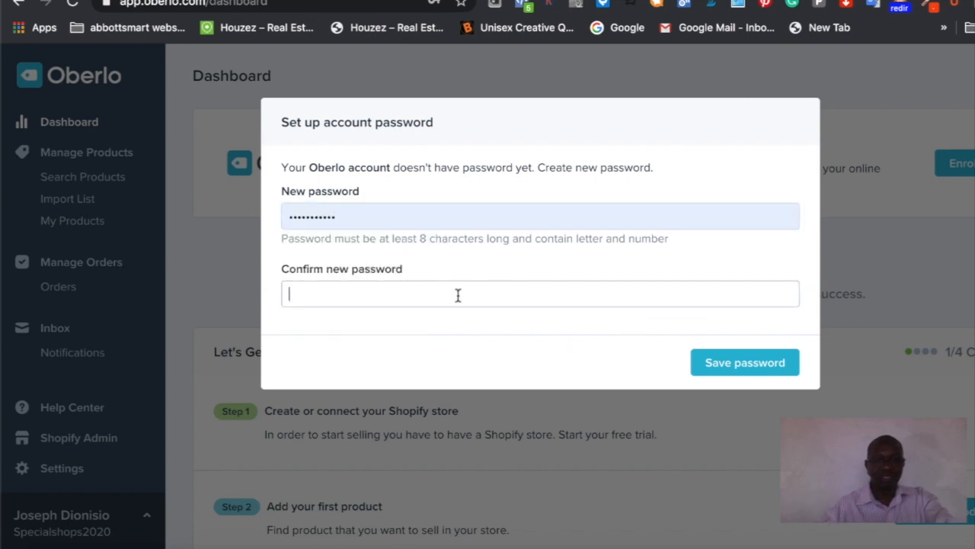
{"action": "left_click", "coordinate": [412, 218]}
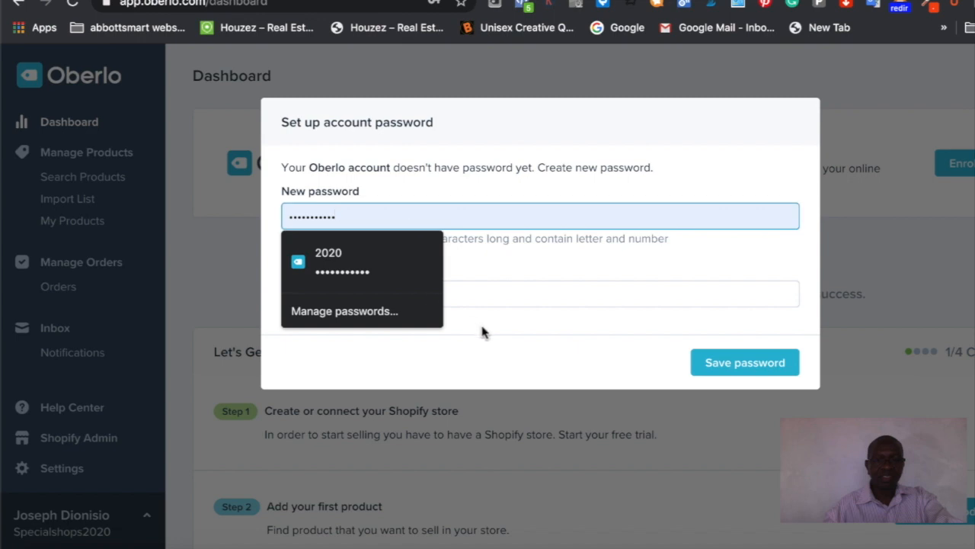
{"action": "key", "text": "BackSpace"}
{"action": "key", "text": "BackSpace"}
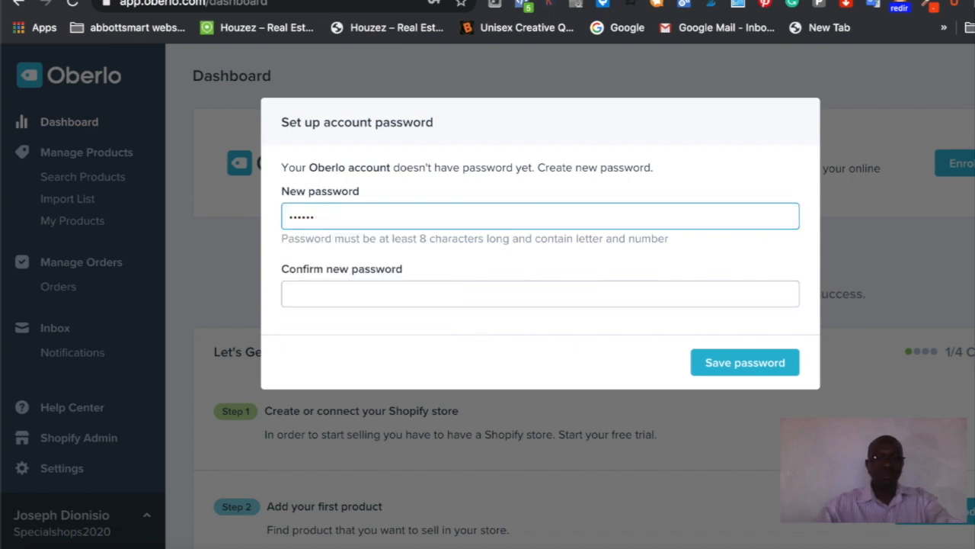
{"action": "key", "text": "BackSpace"}
{"action": "key", "text": "BackSpace"}
{"action": "key", "text": "BackSpace"}
{"action": "key", "text": "BackSpace"}
{"action": "key", "text": "BackSpace"}
{"action": "key", "text": "BackSpace"}
Enter a new Oberlo account password, confirm it in the second password field and save it
{"action": "type", "text": "s"}
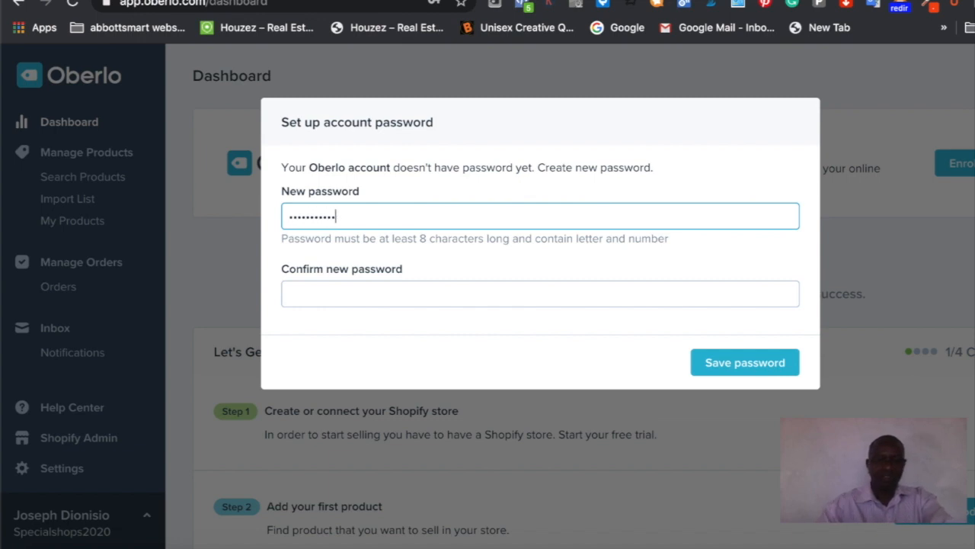
{"action": "left_click", "coordinate": [450, 297]}
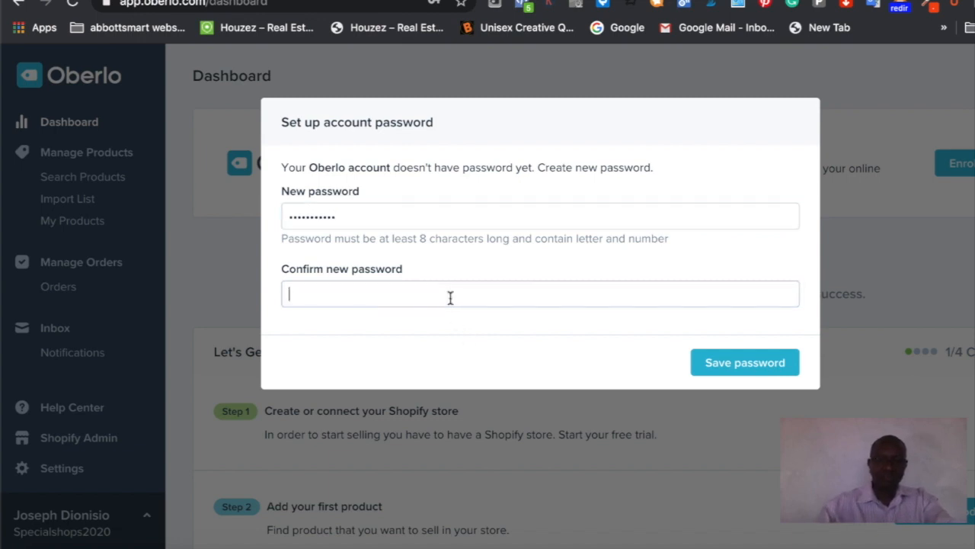
{"action": "left_click", "coordinate": [736, 377]}
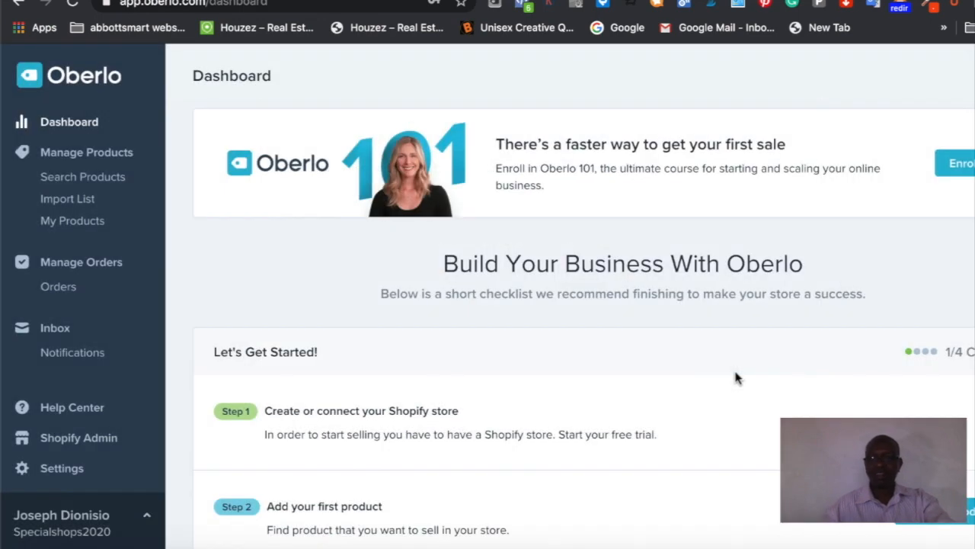
Review the getting-started checklist on the Oberlo dashboard, including the steps for adding a first product
{"action": "scroll", "coordinate": [612, 324], "scroll_direction": "down", "scroll_amount": 2}
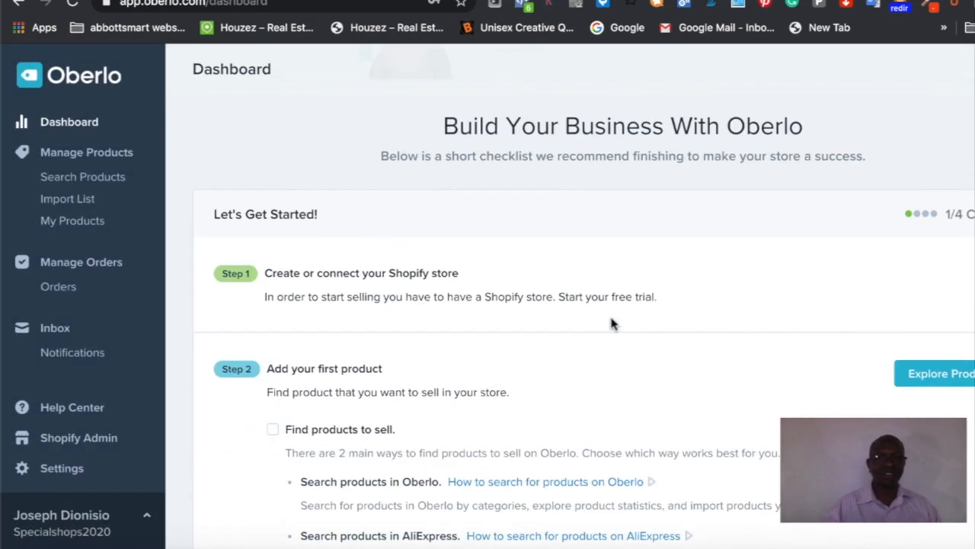
{"action": "scroll", "coordinate": [612, 324], "scroll_direction": "down", "scroll_amount": 1}
{"action": "scroll", "coordinate": [612, 323], "scroll_direction": "up", "scroll_amount": 2}
{"action": "scroll", "coordinate": [611, 324], "scroll_direction": "down", "scroll_amount": 2}
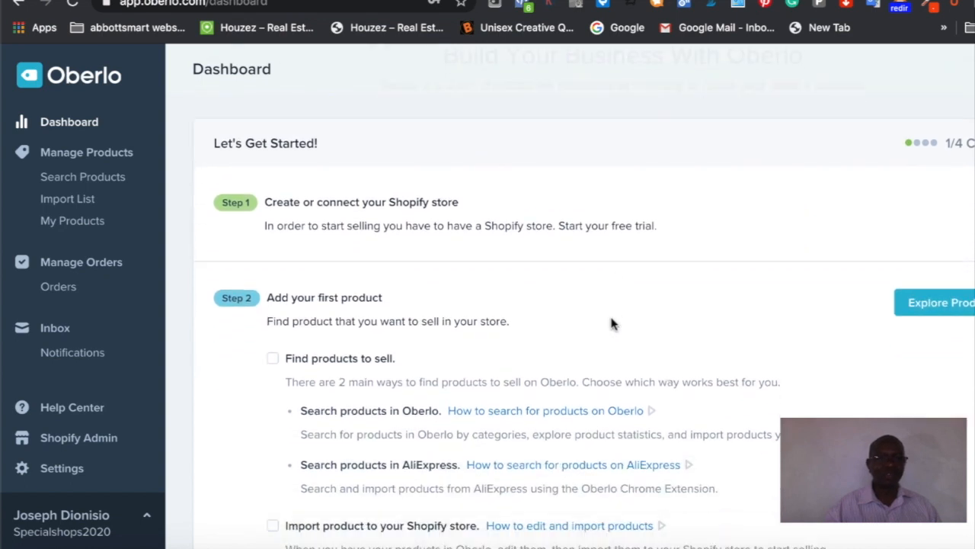
Look over the Oberlo dashboard and open its orders section
{"action": "scroll", "coordinate": [612, 324], "scroll_direction": "up", "scroll_amount": 1}
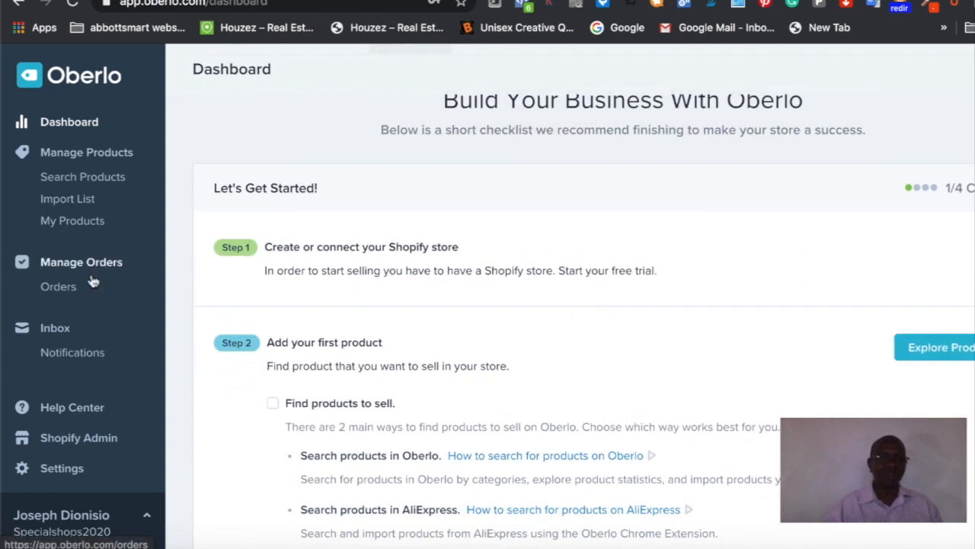
{"action": "scroll", "coordinate": [516, 385], "scroll_direction": "up", "scroll_amount": 4}
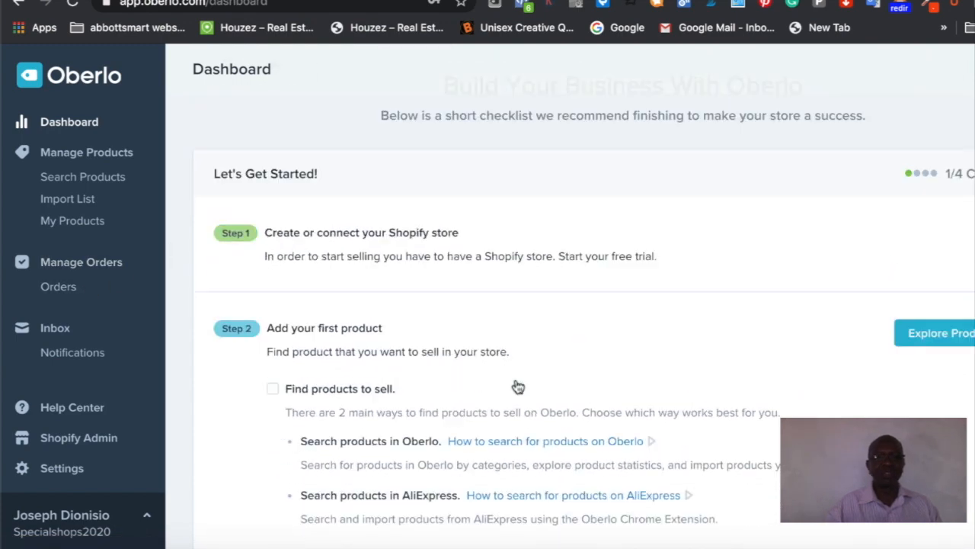
{"action": "left_click", "coordinate": [70, 288]}
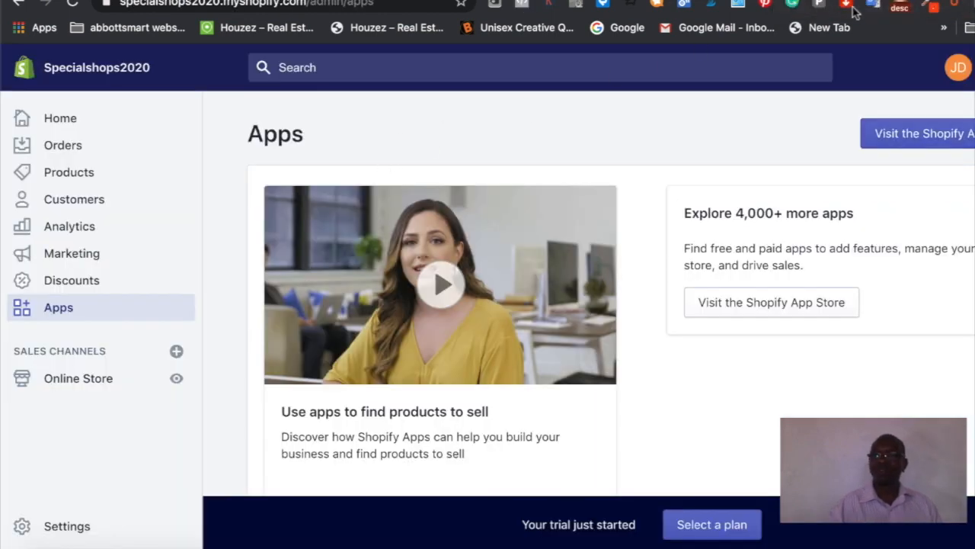
Open aliexpress.com in a new browser tab
{"action": "key", "text": "super+t"}
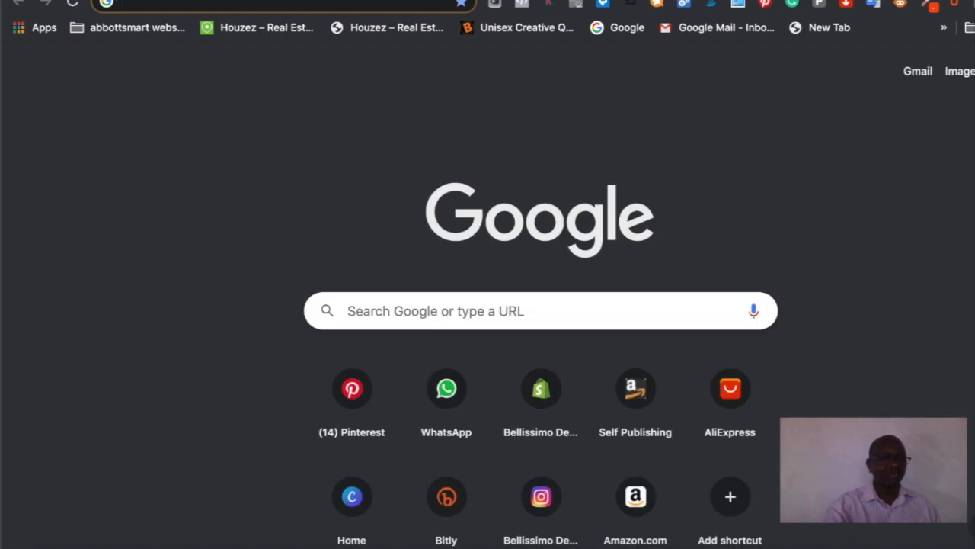
{"action": "type", "text": "al"}
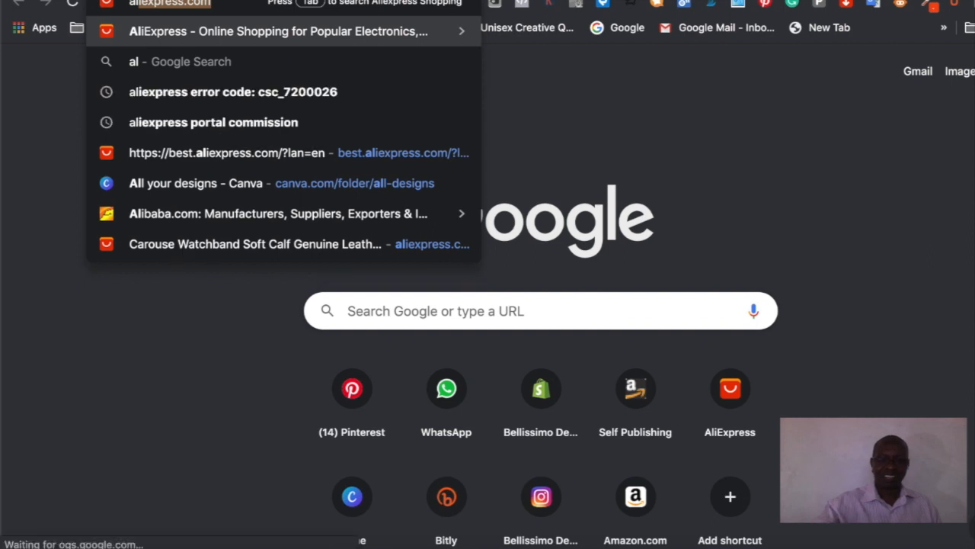
{"action": "key", "text": "Return"}
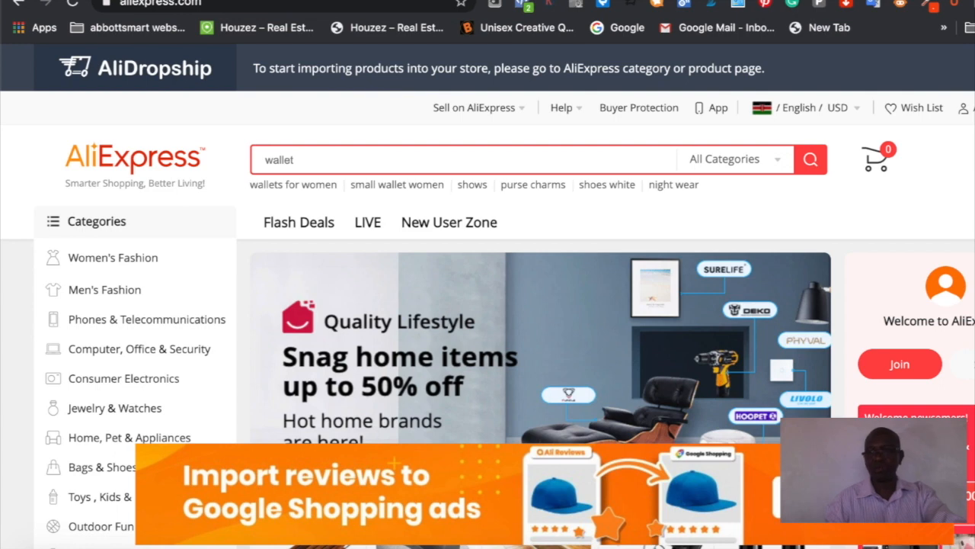
Sign in to AliExpress with the Google account instead of the saved credentials, and set the shipping country to United States
{"action": "mouse_move", "coordinate": [967, 109]}
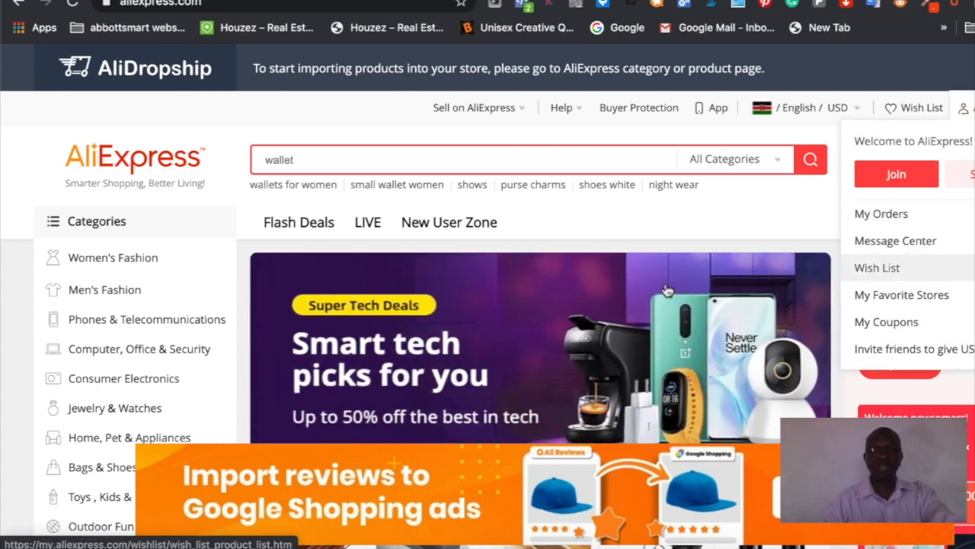
{"action": "scroll", "coordinate": [931, 260], "scroll_direction": "down", "scroll_amount": 2}
{"action": "scroll", "coordinate": [930, 261], "scroll_direction": "down", "scroll_amount": 2}
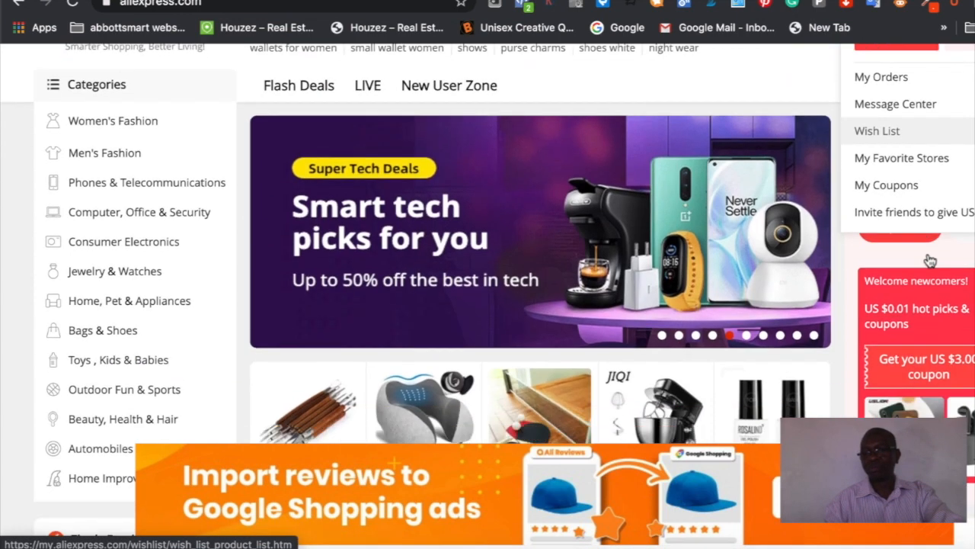
{"action": "scroll", "coordinate": [931, 260], "scroll_direction": "up", "scroll_amount": 4}
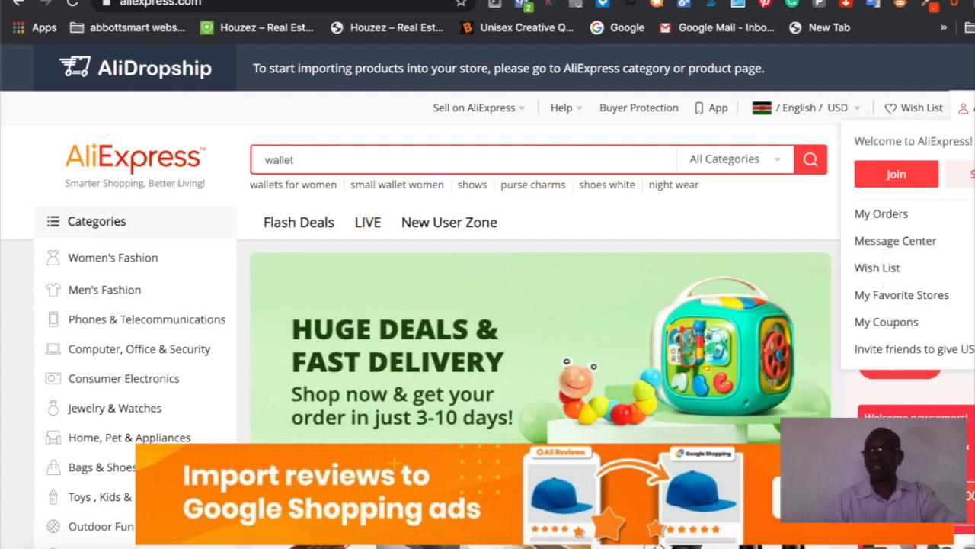
{"action": "left_click", "coordinate": [970, 180]}
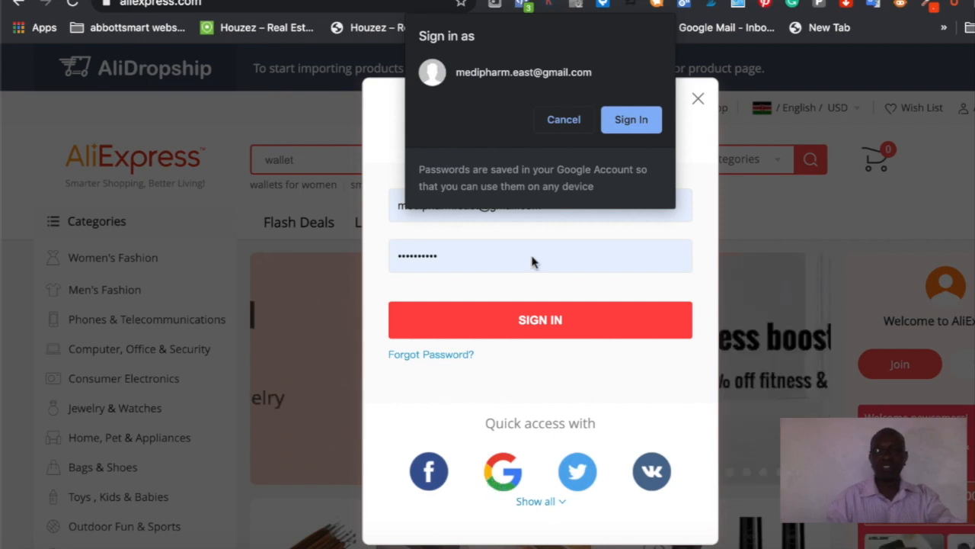
{"action": "left_click", "coordinate": [562, 120]}
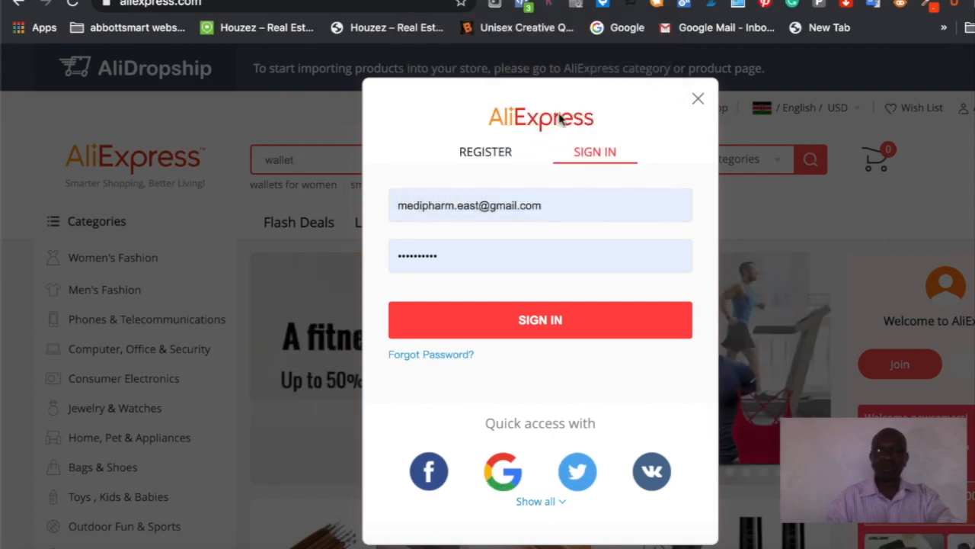
{"action": "left_click", "coordinate": [496, 480]}
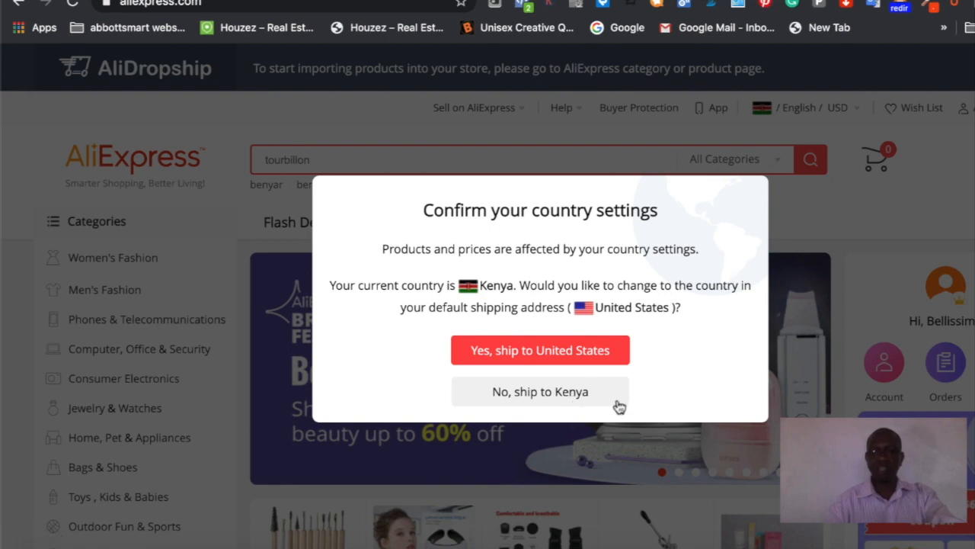
{"action": "left_click", "coordinate": [564, 356]}
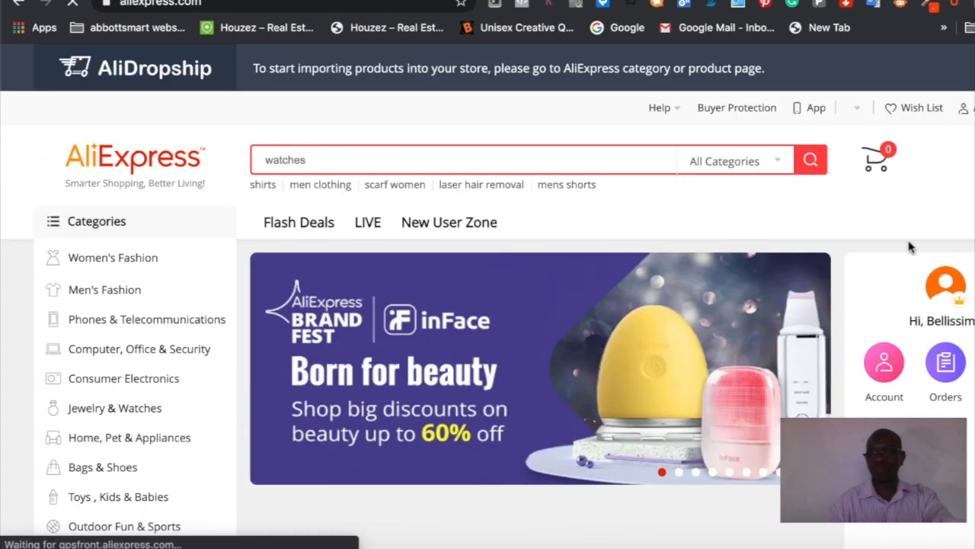
Search AliExpress for shoes
{"action": "left_click", "coordinate": [576, 161]}
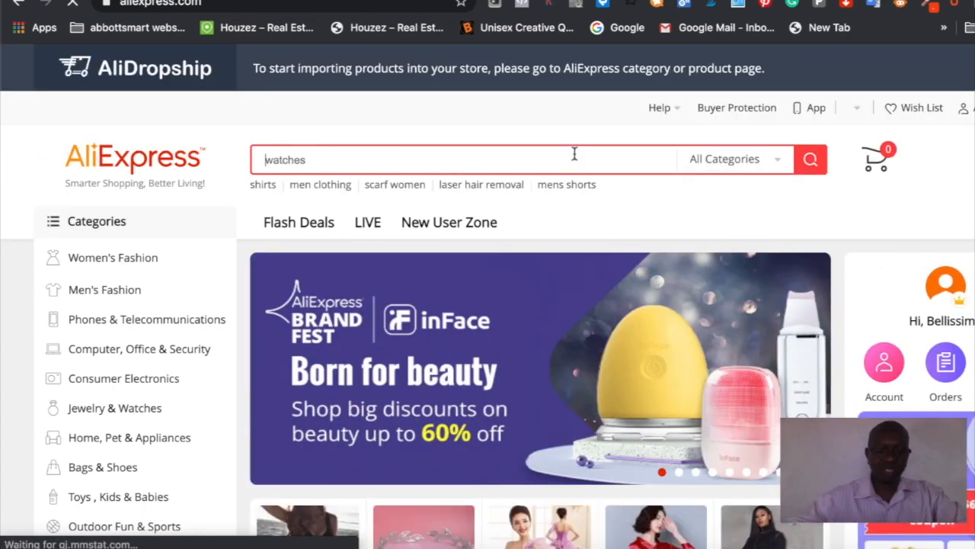
{"action": "type", "text": "shoes"}
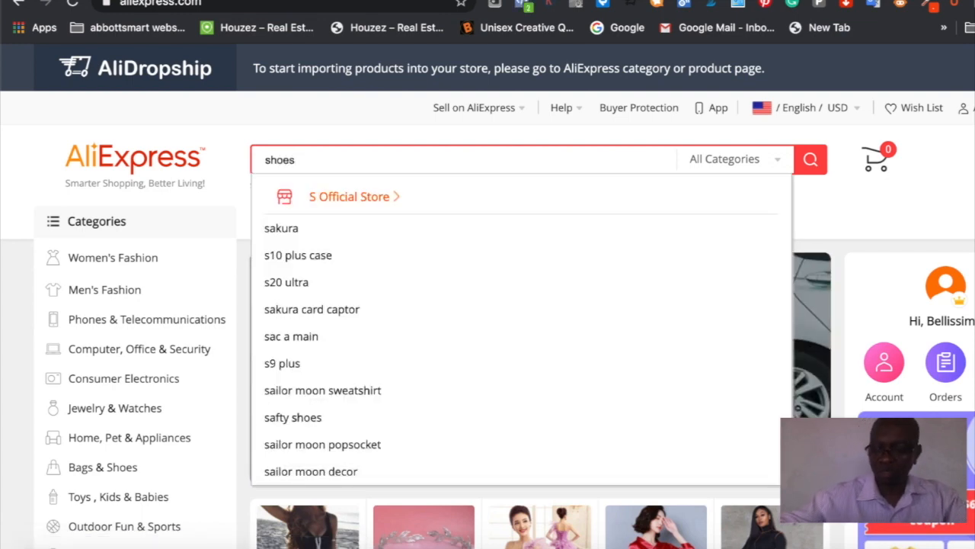
{"action": "key", "text": "Return"}
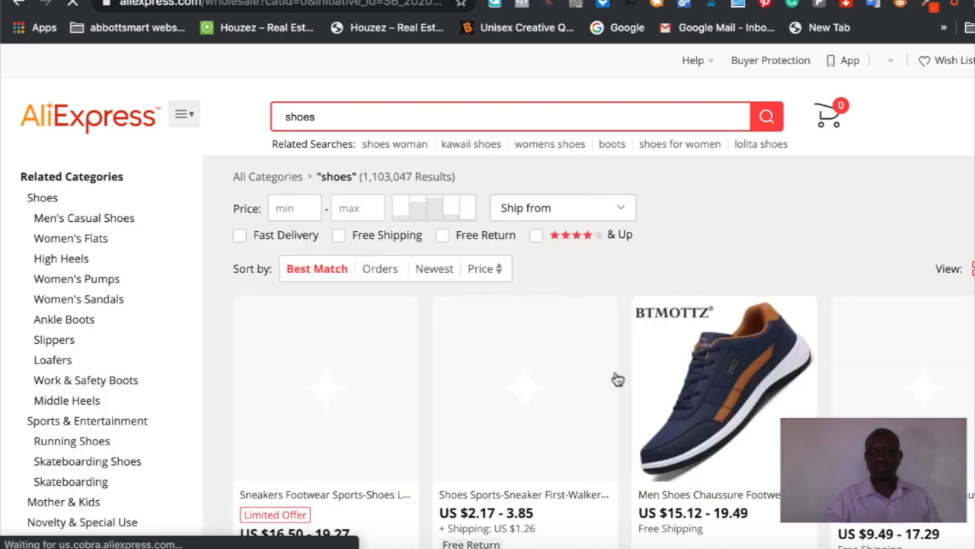
Examine the shoe results for ePacket availability, shipping cost, processing time, price, rating and number sold
{"action": "scroll", "coordinate": [562, 381], "scroll_direction": "down", "scroll_amount": 2}
{"action": "scroll", "coordinate": [562, 381], "scroll_direction": "down", "scroll_amount": 2}
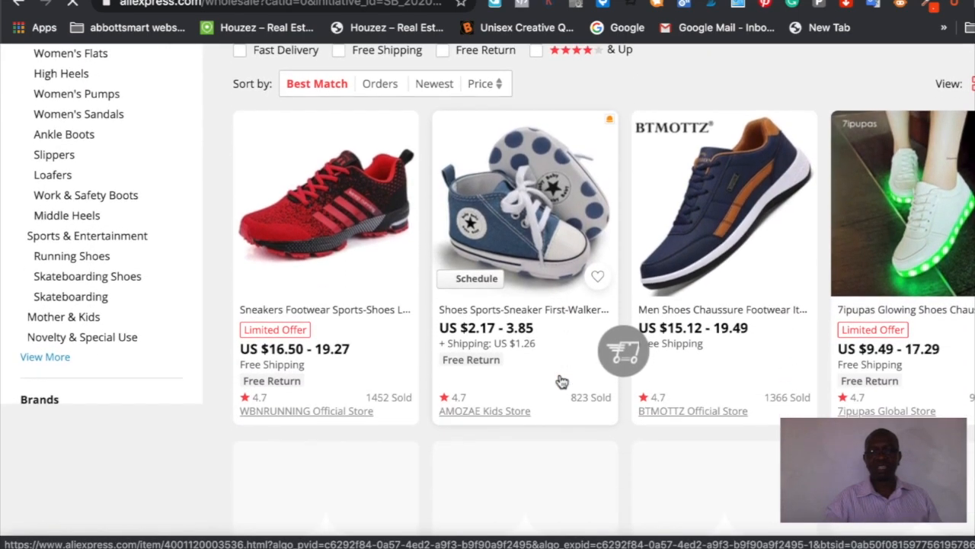
{"action": "scroll", "coordinate": [562, 381], "scroll_direction": "down", "scroll_amount": 2}
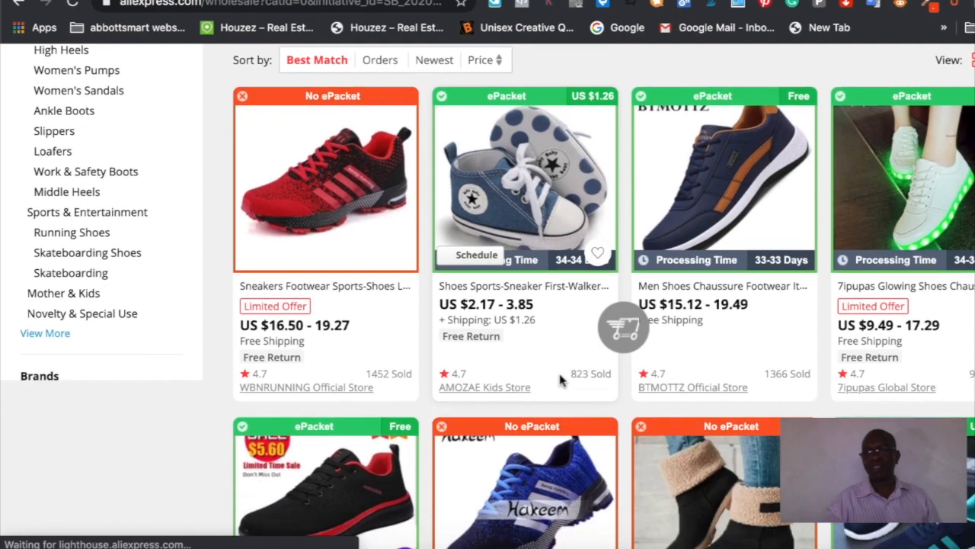
{"action": "scroll", "coordinate": [562, 381], "scroll_direction": "down", "scroll_amount": 5}
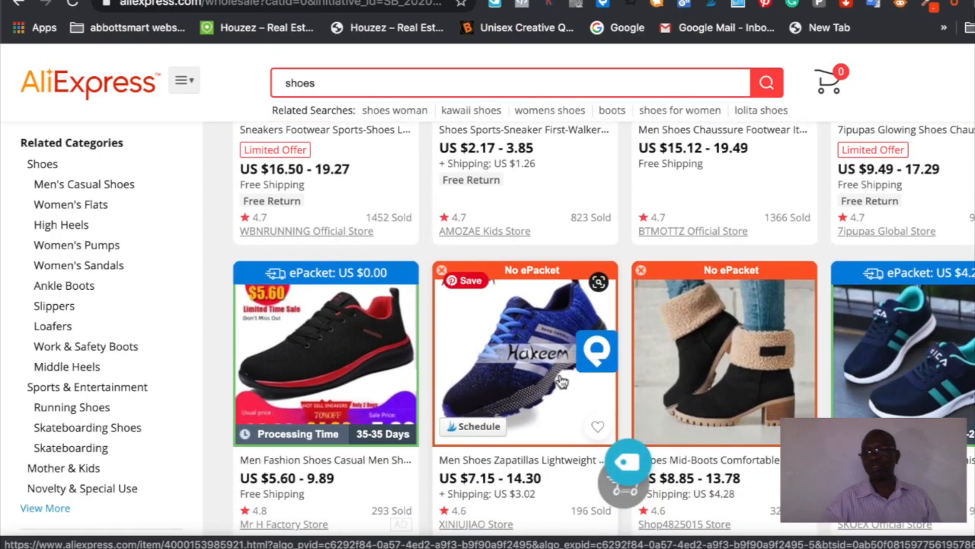
{"action": "scroll", "coordinate": [560, 379], "scroll_direction": "down", "scroll_amount": 3}
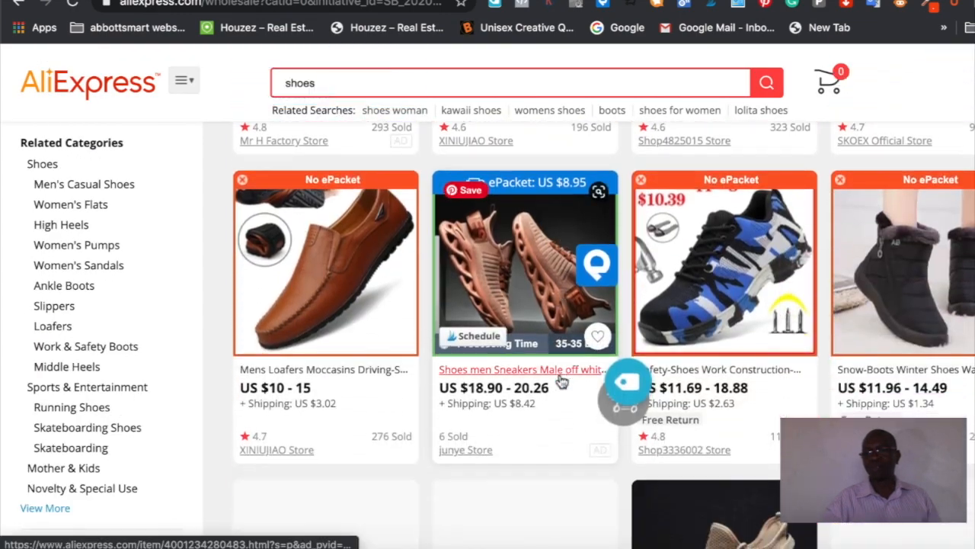
{"action": "scroll", "coordinate": [562, 381], "scroll_direction": "up", "scroll_amount": 5}
{"action": "scroll", "coordinate": [562, 381], "scroll_direction": "up", "scroll_amount": 2}
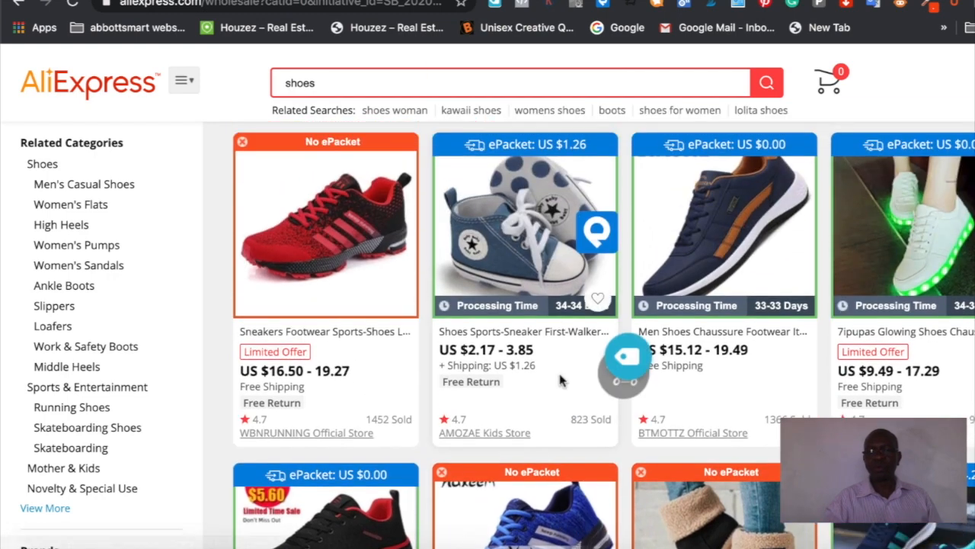
{"action": "scroll", "coordinate": [561, 380], "scroll_direction": "down", "scroll_amount": 1}
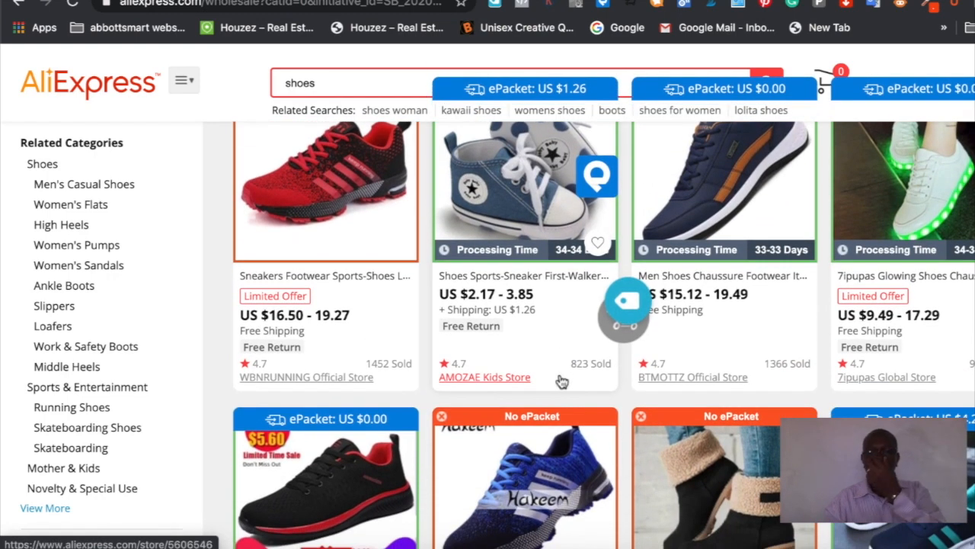
{"action": "scroll", "coordinate": [562, 381], "scroll_direction": "up", "scroll_amount": 2}
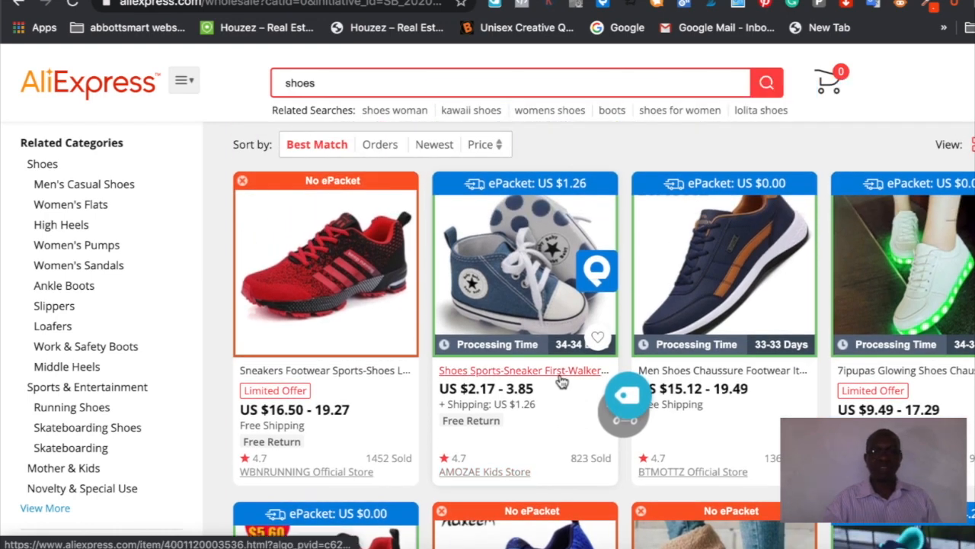
{"action": "scroll", "coordinate": [562, 381], "scroll_direction": "up", "scroll_amount": 1}
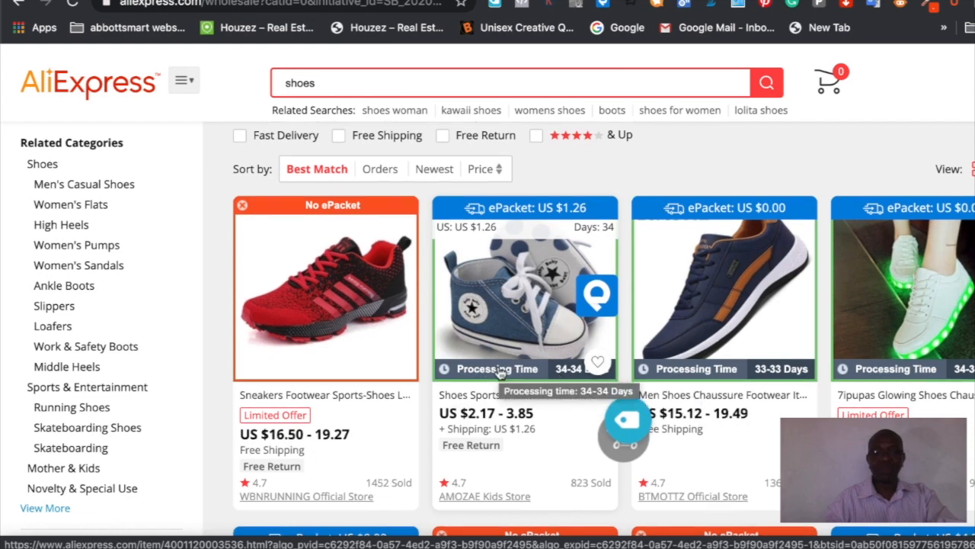
{"action": "scroll", "coordinate": [507, 370], "scroll_direction": "down", "scroll_amount": 3}
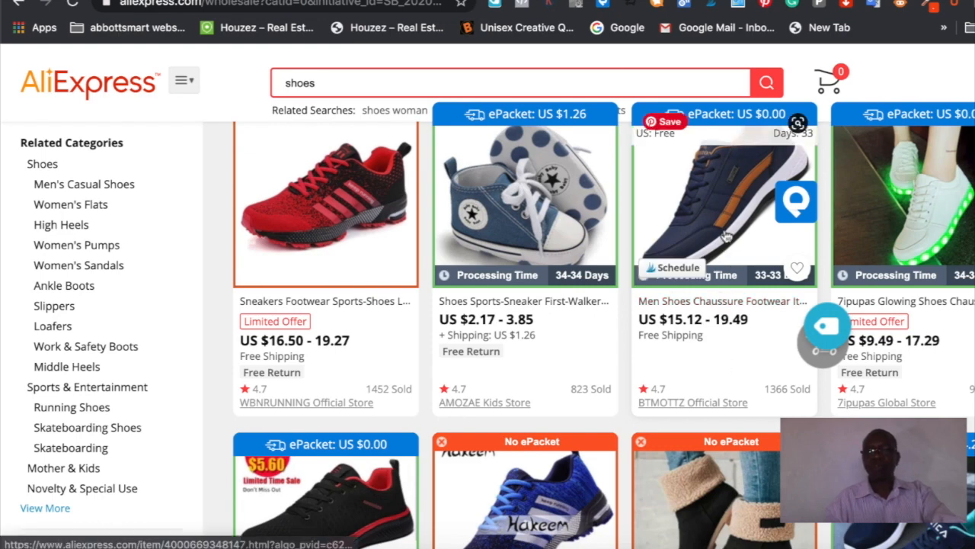
{"action": "scroll", "coordinate": [728, 235], "scroll_direction": "up", "scroll_amount": 1}
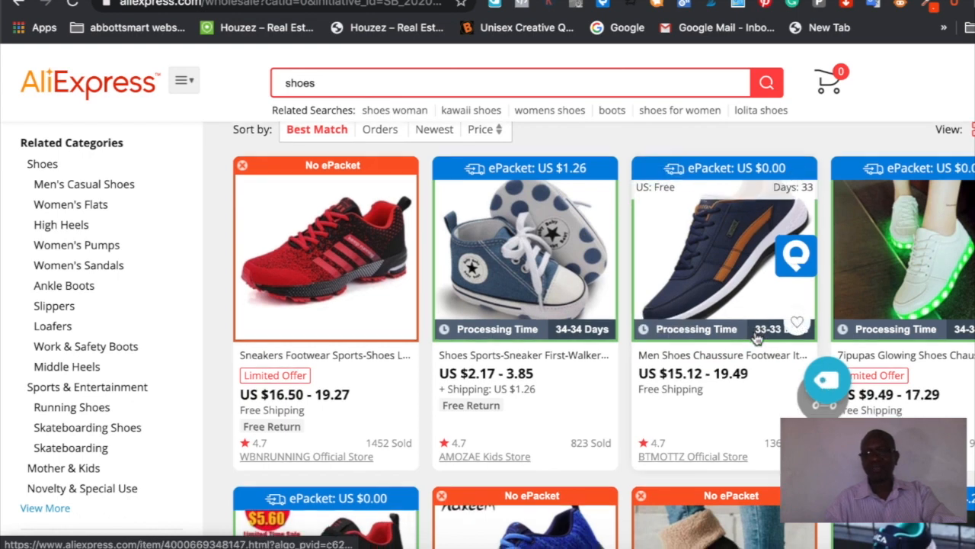
{"action": "scroll", "coordinate": [753, 336], "scroll_direction": "down", "scroll_amount": 1}
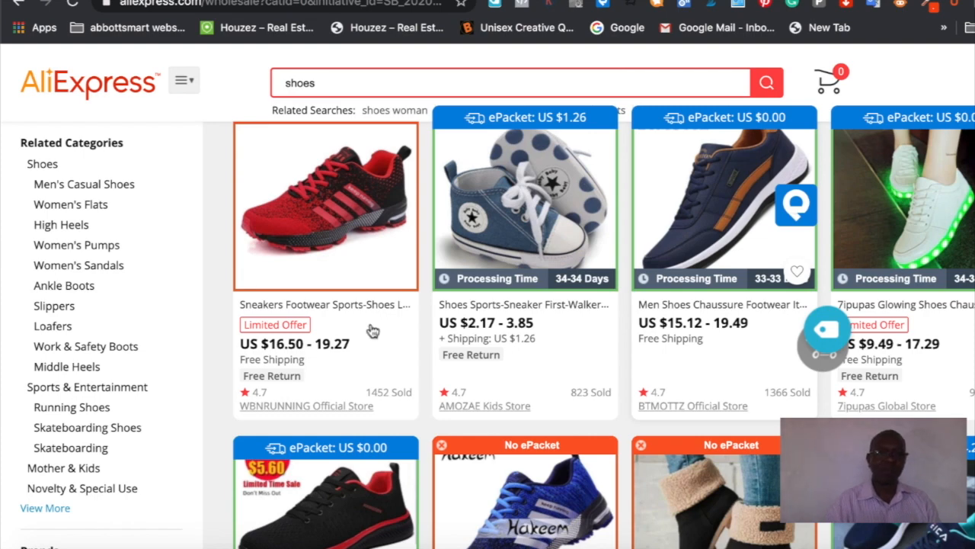
{"action": "scroll", "coordinate": [333, 260], "scroll_direction": "up", "scroll_amount": 1}
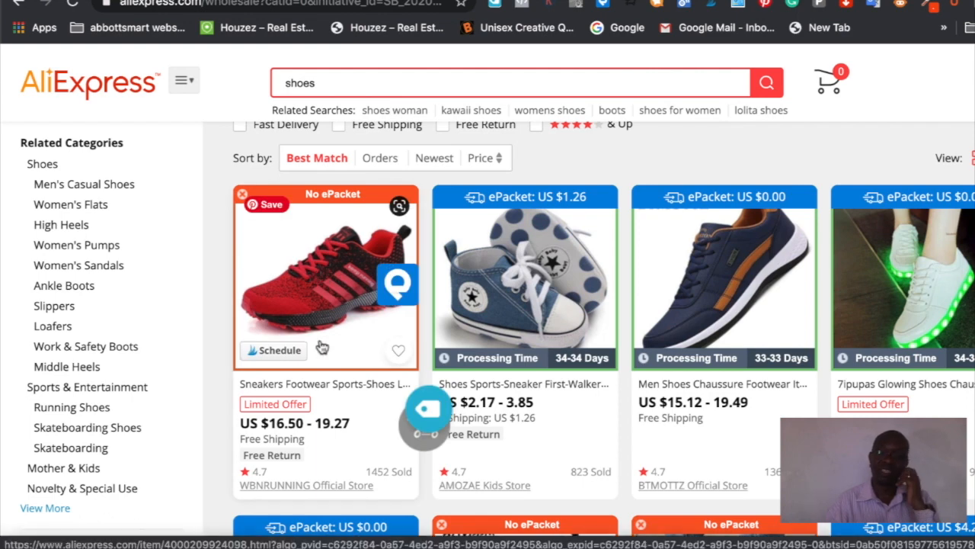
Add the navy BTMOTTZ men's shoes with free ePacket shipping from the AliExpress results to the Oberlo import list
{"action": "left_click", "coordinate": [728, 305]}
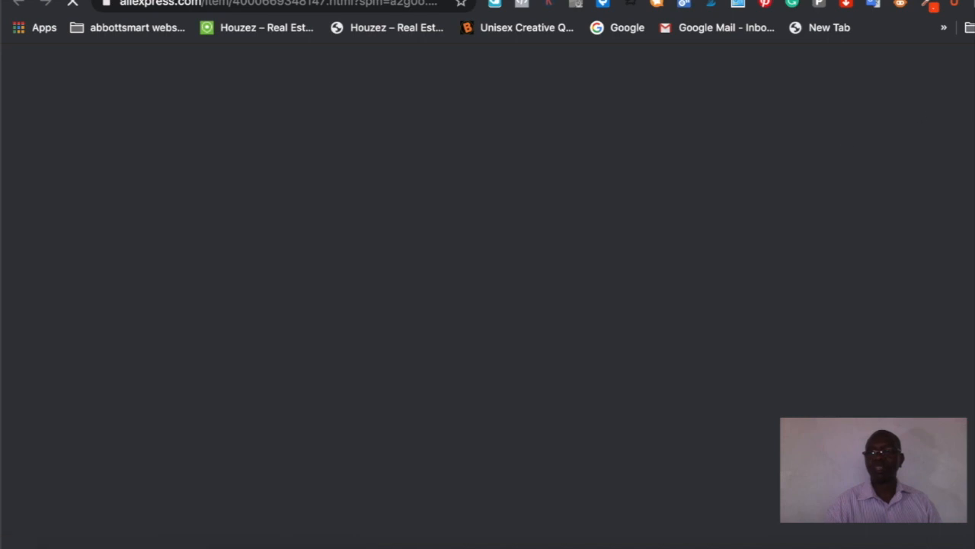
{"action": "key", "text": "ctrl+shift+Tab"}
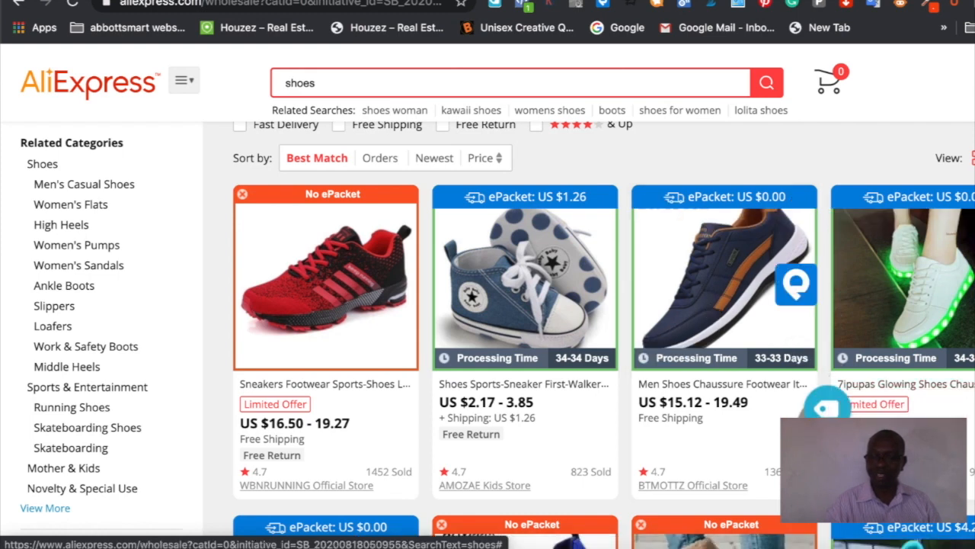
{"action": "left_click", "coordinate": [824, 412]}
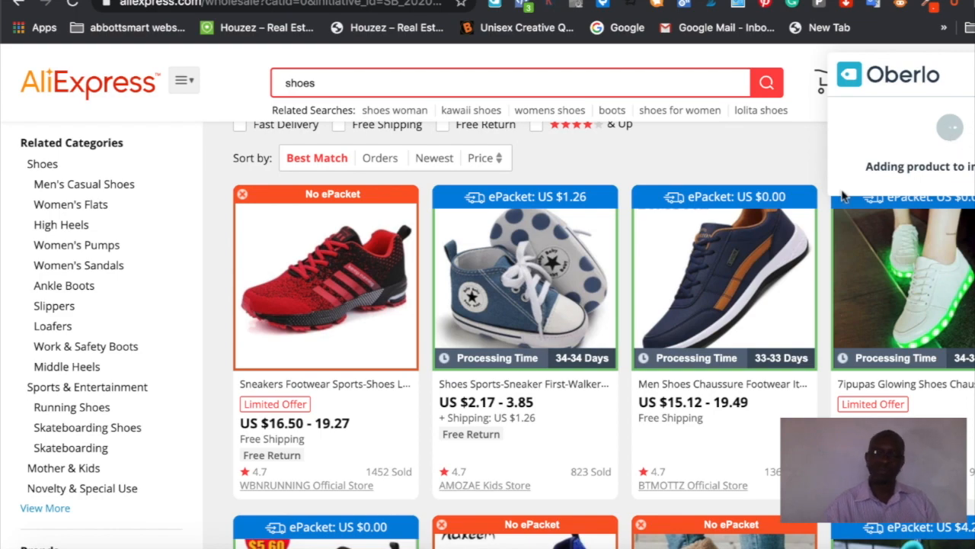
Browse further down the shoe results for other products that offer ePacket shipping
{"action": "scroll", "coordinate": [753, 334], "scroll_direction": "down", "scroll_amount": 5}
{"action": "scroll", "coordinate": [753, 335], "scroll_direction": "down", "scroll_amount": 3}
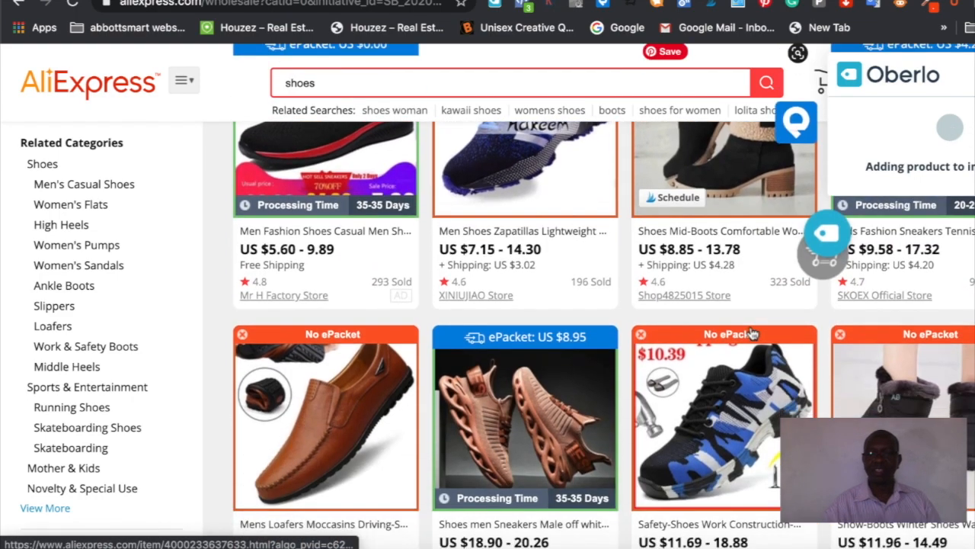
{"action": "scroll", "coordinate": [752, 335], "scroll_direction": "down", "scroll_amount": 3}
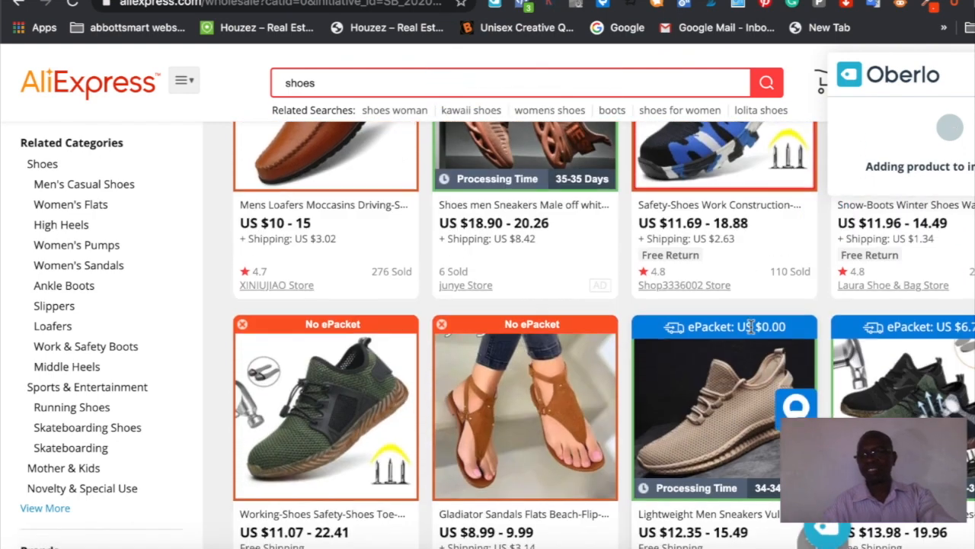
Add the dark blue Men Boots Shoes Plush Ankle-Boots from Ali top1 Store to the Oberlo import list
{"action": "scroll", "coordinate": [753, 331], "scroll_direction": "down", "scroll_amount": 3}
{"action": "scroll", "coordinate": [752, 333], "scroll_direction": "down", "scroll_amount": 3}
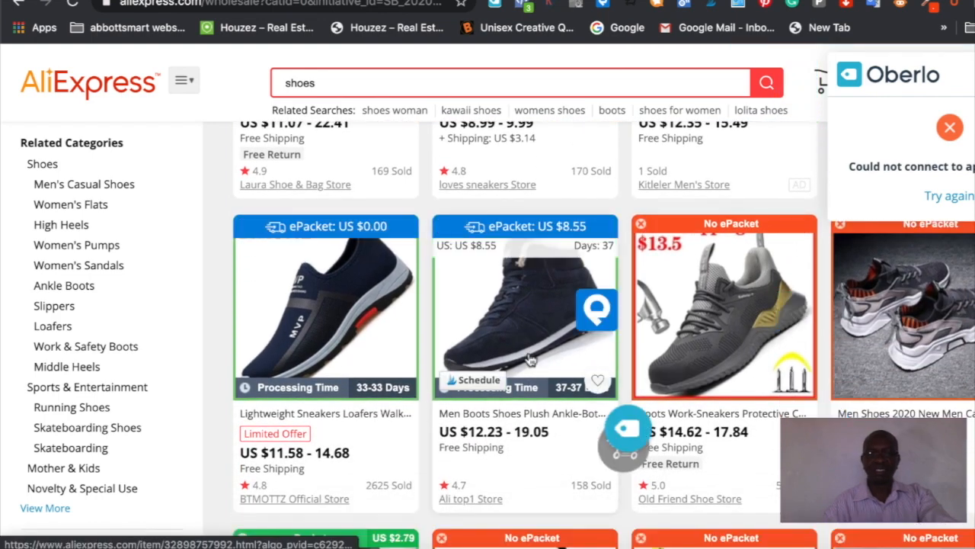
{"action": "left_click", "coordinate": [631, 432]}
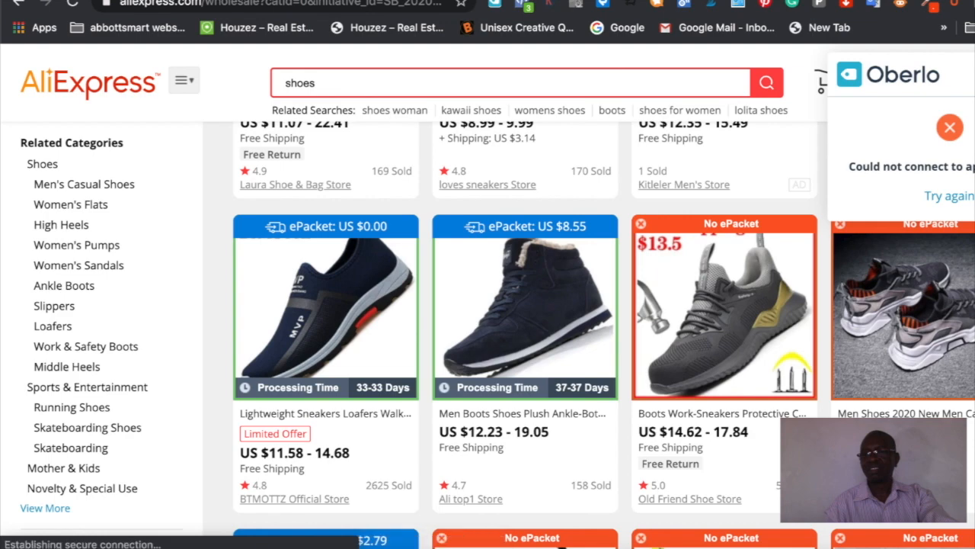
Find the 7ipupas Glowing Shoes among the AliExpress shoe results and add them to the Oberlo import list
{"action": "scroll", "coordinate": [653, 468], "scroll_direction": "down", "scroll_amount": 5}
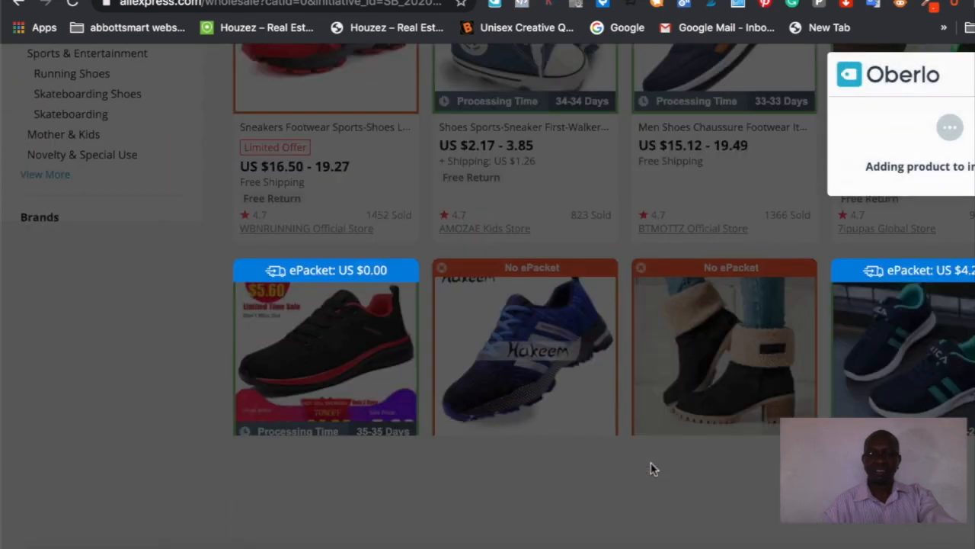
{"action": "scroll", "coordinate": [653, 468], "scroll_direction": "down", "scroll_amount": 3}
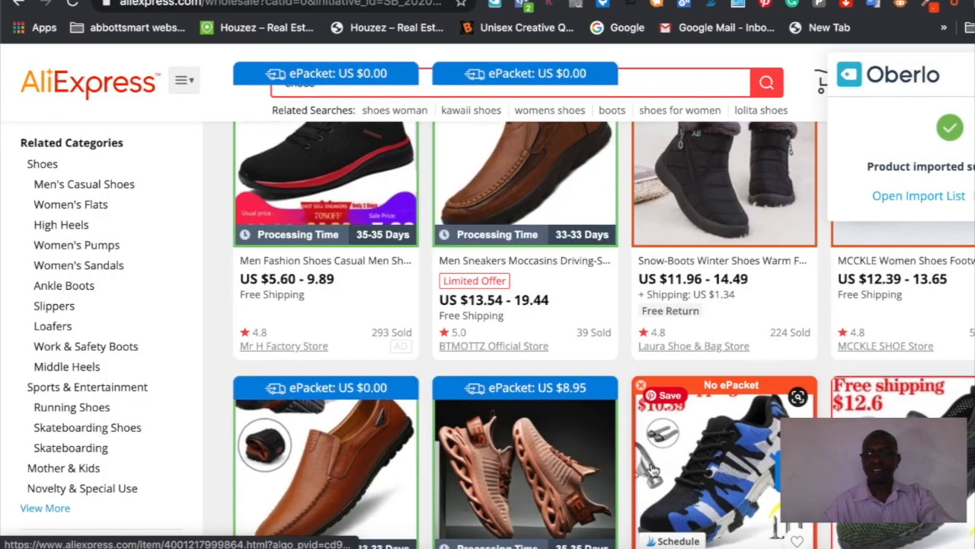
{"action": "scroll", "coordinate": [651, 469], "scroll_direction": "down", "scroll_amount": 4}
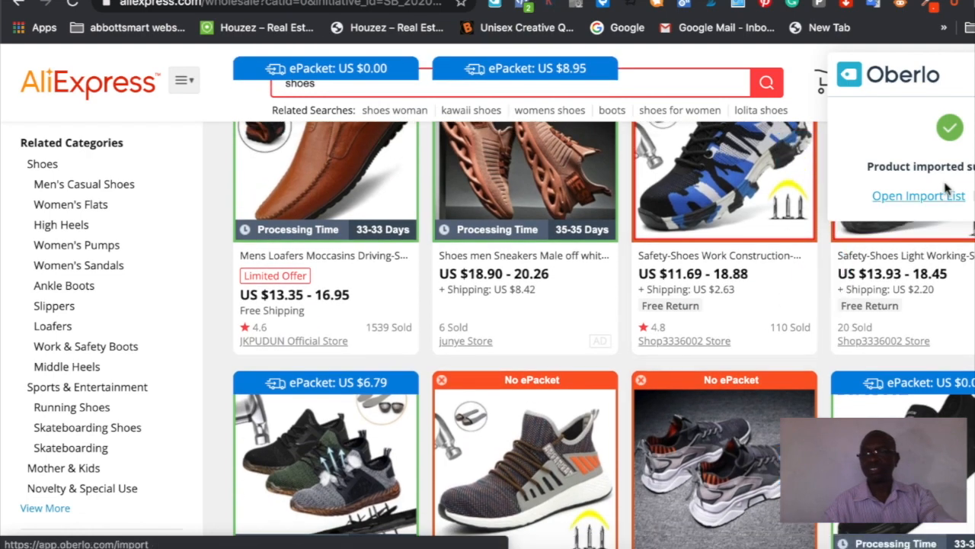
{"action": "scroll", "coordinate": [515, 377], "scroll_direction": "down", "scroll_amount": 3}
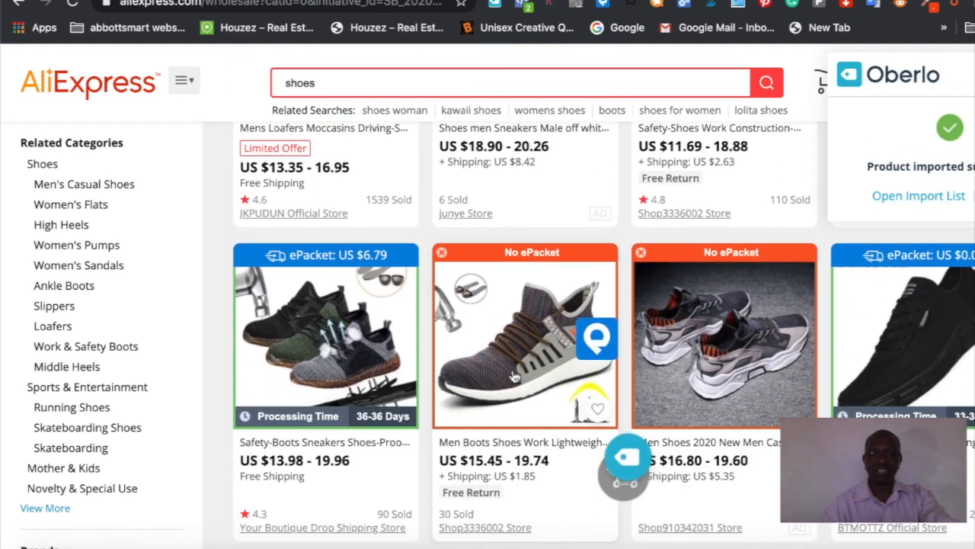
{"action": "scroll", "coordinate": [515, 377], "scroll_direction": "down", "scroll_amount": 6}
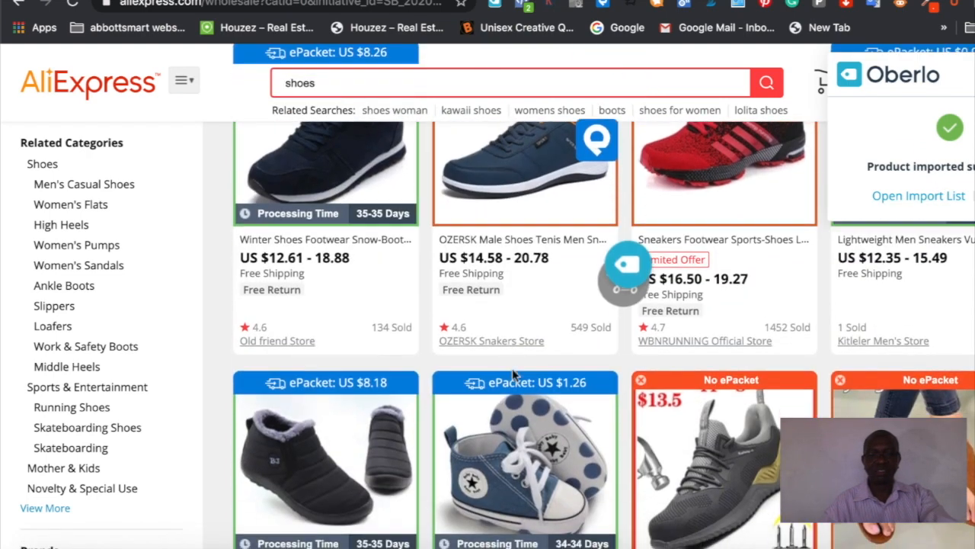
{"action": "scroll", "coordinate": [515, 376], "scroll_direction": "up", "scroll_amount": 2}
{"action": "scroll", "coordinate": [447, 396], "scroll_direction": "down", "scroll_amount": 6}
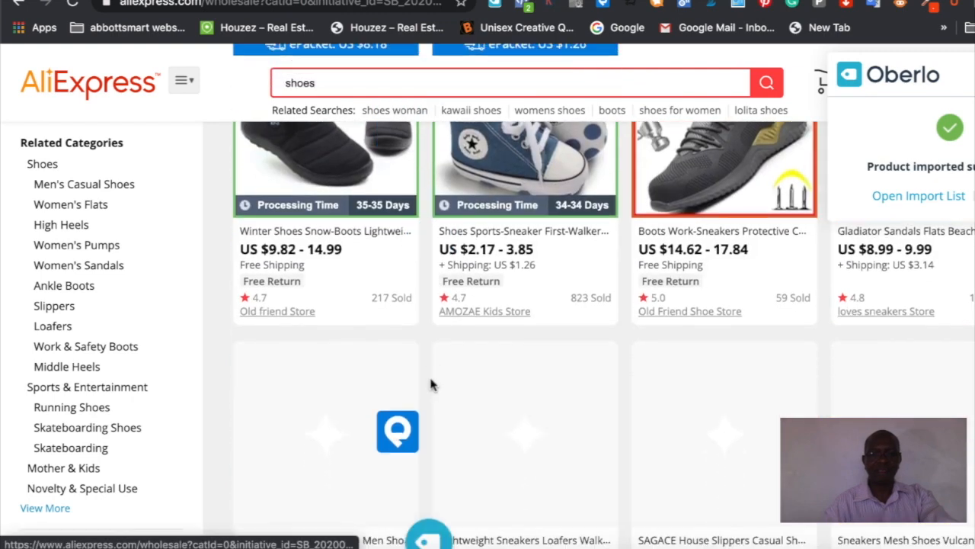
{"action": "scroll", "coordinate": [432, 385], "scroll_direction": "down", "scroll_amount": 4}
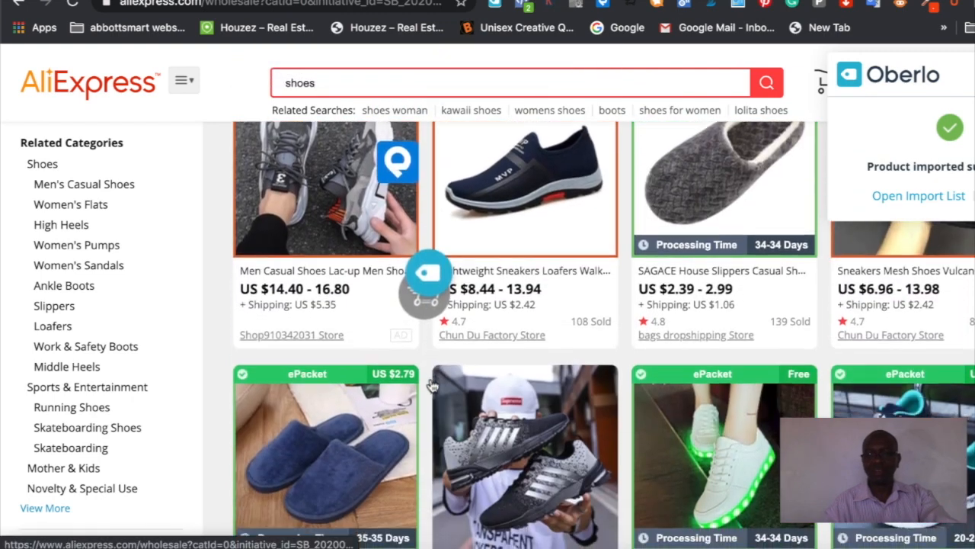
{"action": "scroll", "coordinate": [431, 385], "scroll_direction": "down", "scroll_amount": 2}
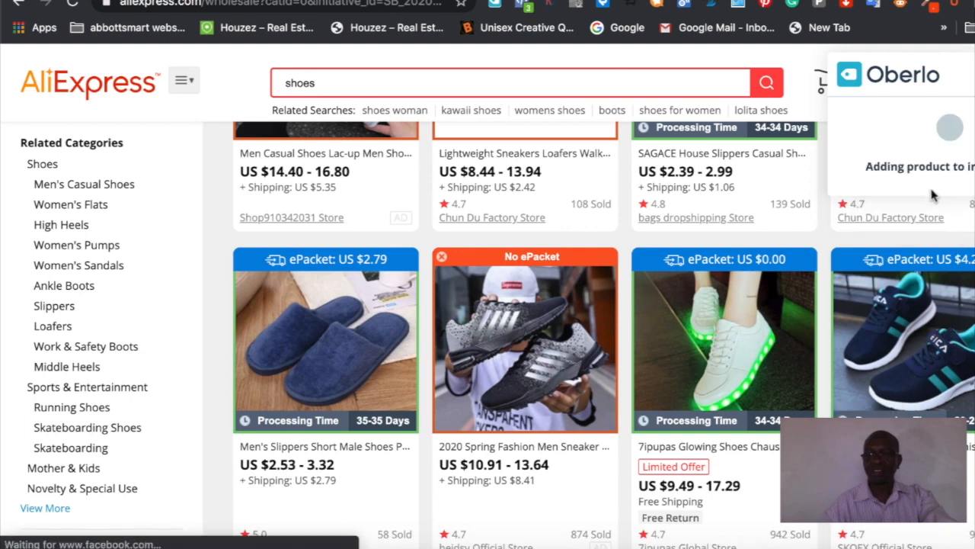
Browse further through the shoe results and add the white Damyuan 2020 New Fashion Classic shoes to the Oberlo import list
{"action": "scroll", "coordinate": [833, 364], "scroll_direction": "down", "scroll_amount": 1}
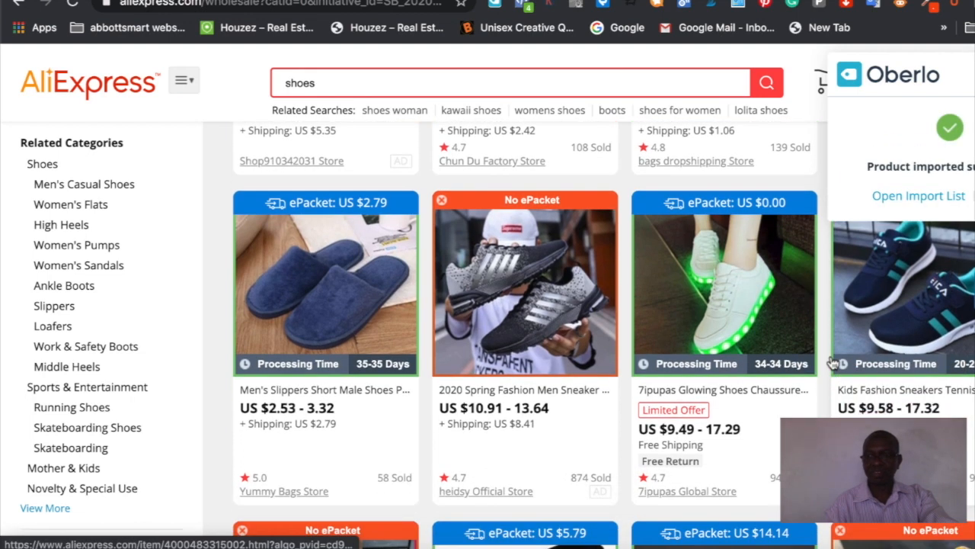
{"action": "scroll", "coordinate": [833, 364], "scroll_direction": "down", "scroll_amount": 6}
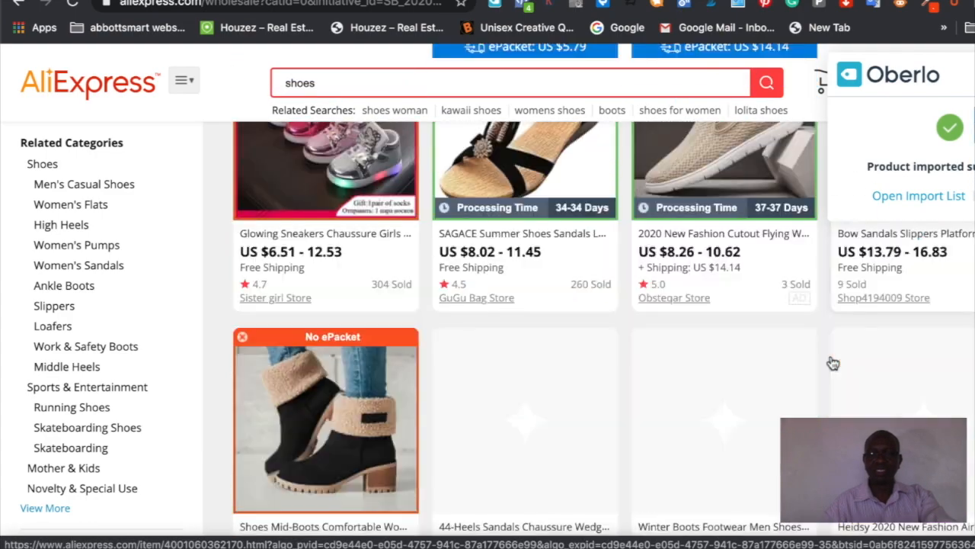
{"action": "scroll", "coordinate": [833, 363], "scroll_direction": "down", "scroll_amount": 10}
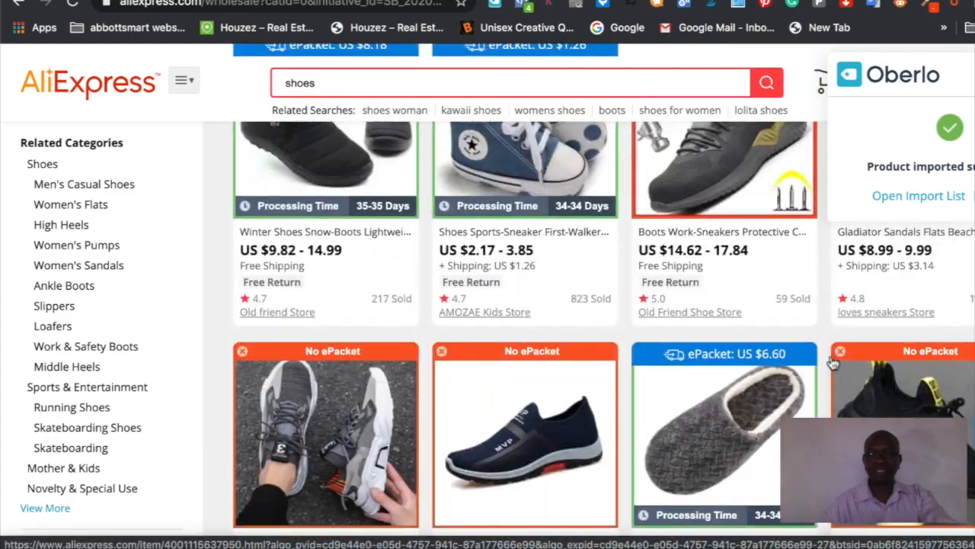
{"action": "scroll", "coordinate": [833, 363], "scroll_direction": "down", "scroll_amount": 10}
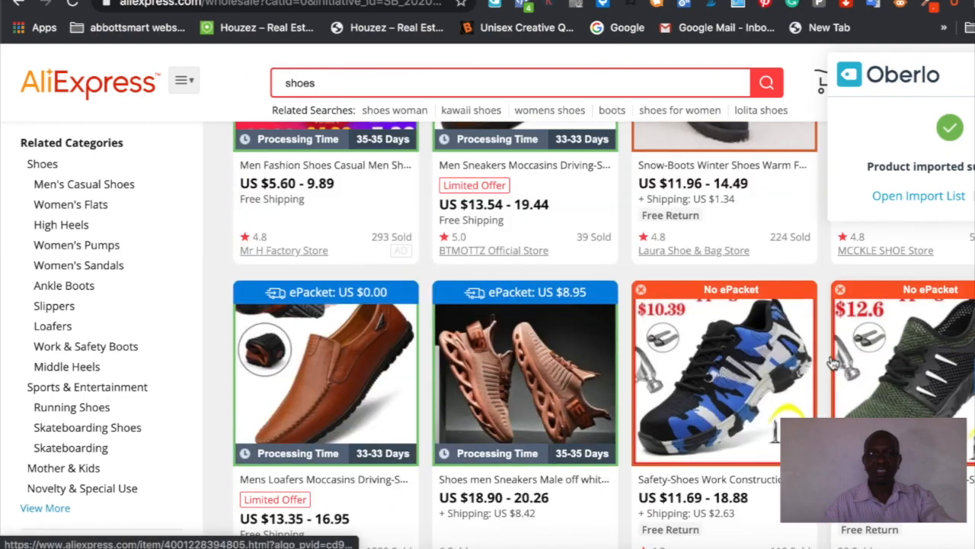
{"action": "scroll", "coordinate": [833, 363], "scroll_direction": "up", "scroll_amount": 2}
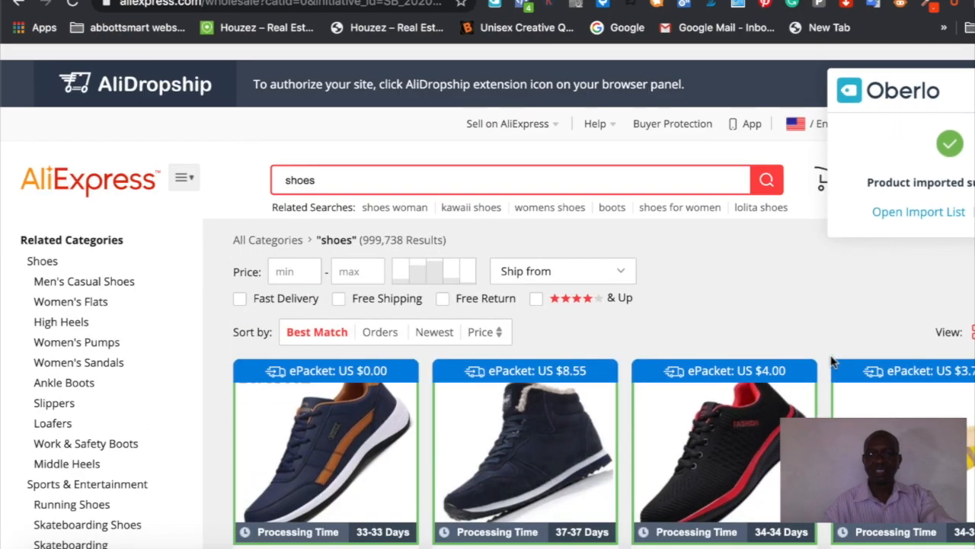
{"action": "scroll", "coordinate": [833, 364], "scroll_direction": "down", "scroll_amount": 4}
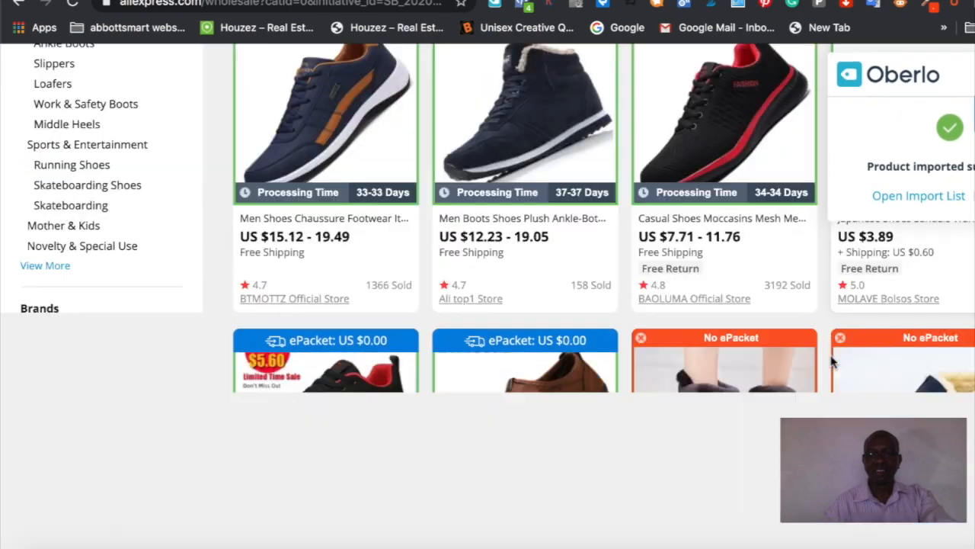
{"action": "scroll", "coordinate": [832, 363], "scroll_direction": "down", "scroll_amount": 10}
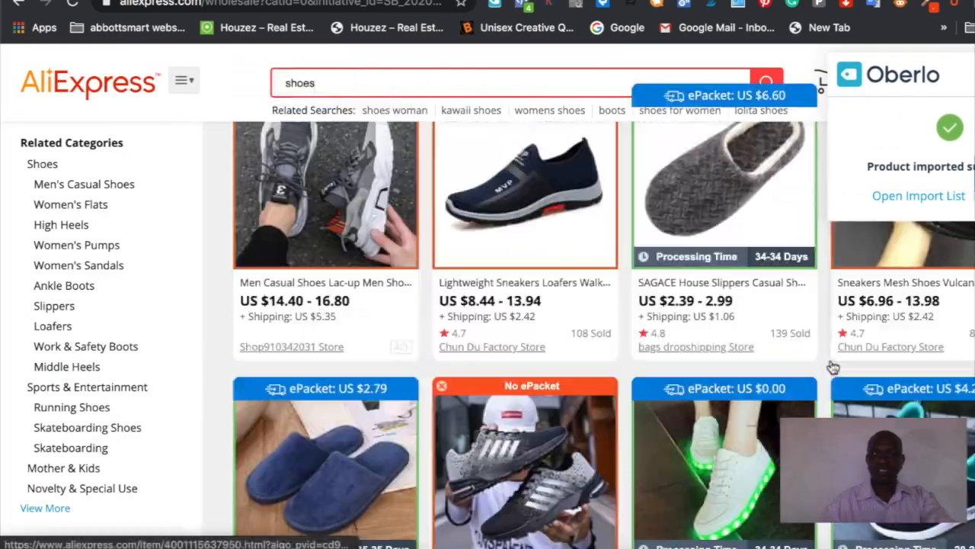
{"action": "scroll", "coordinate": [833, 367], "scroll_direction": "down", "scroll_amount": 10}
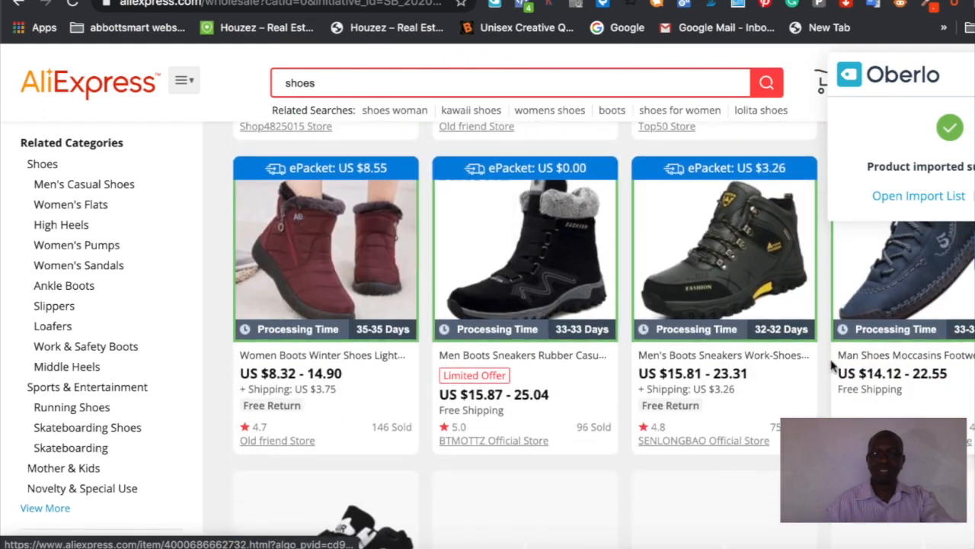
{"action": "scroll", "coordinate": [833, 367], "scroll_direction": "down", "scroll_amount": 5}
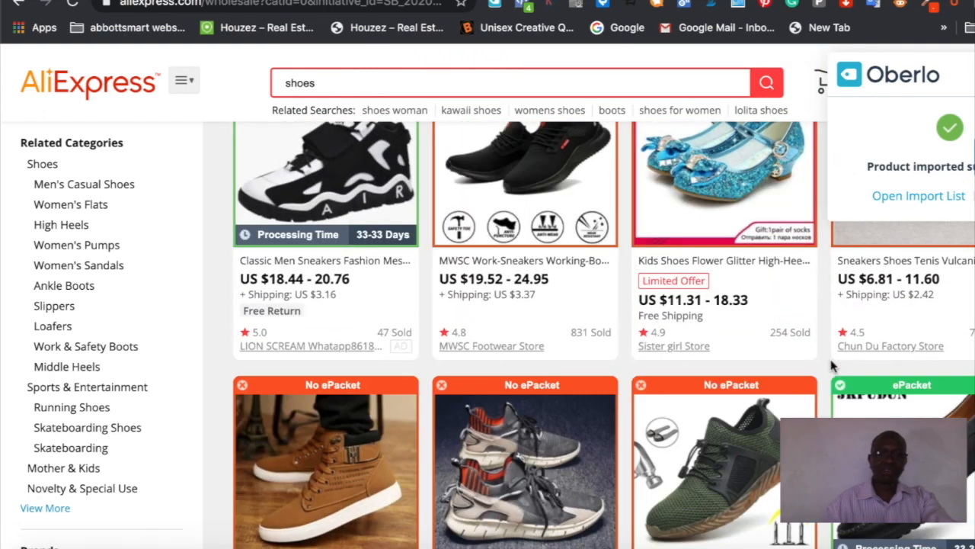
{"action": "scroll", "coordinate": [833, 368], "scroll_direction": "down", "scroll_amount": 5}
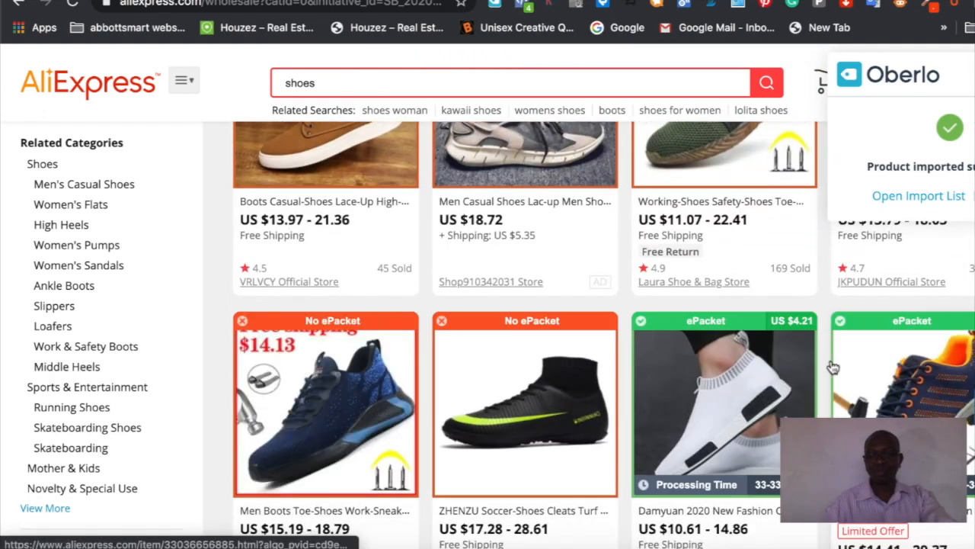
{"action": "scroll", "coordinate": [833, 367], "scroll_direction": "down", "scroll_amount": 2}
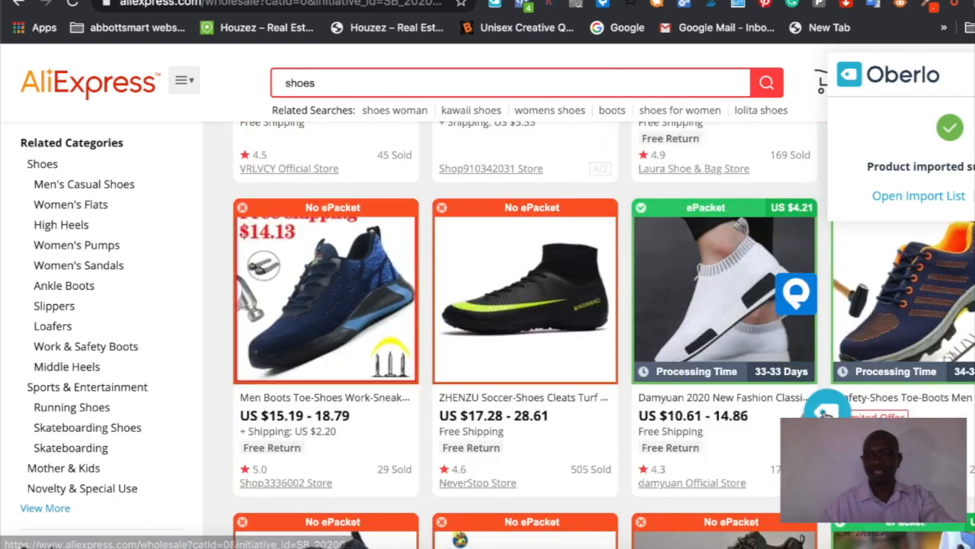
{"action": "left_click", "coordinate": [358, 538]}
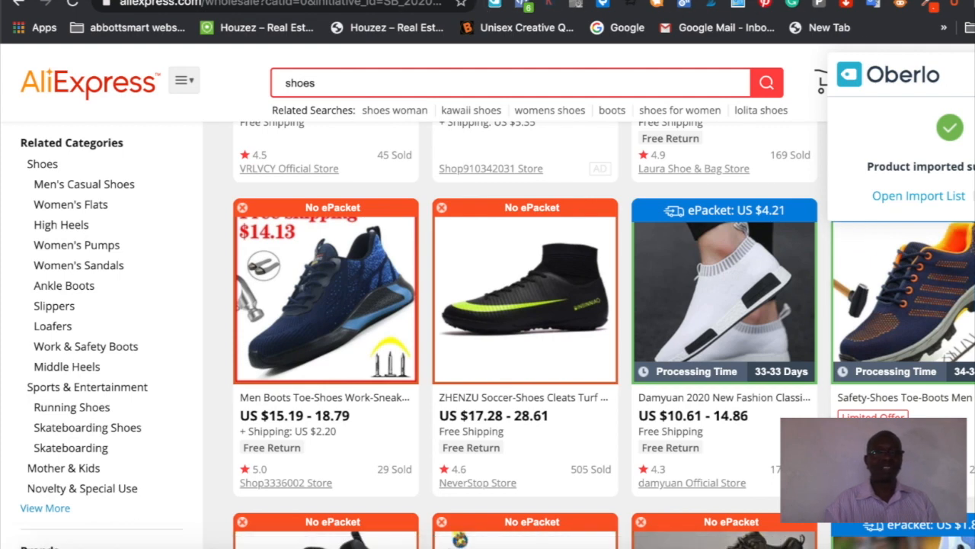
Switch to the Oberlo app, open its import list and review the imported shoe products
{"action": "key", "text": "ctrl+Tab"}
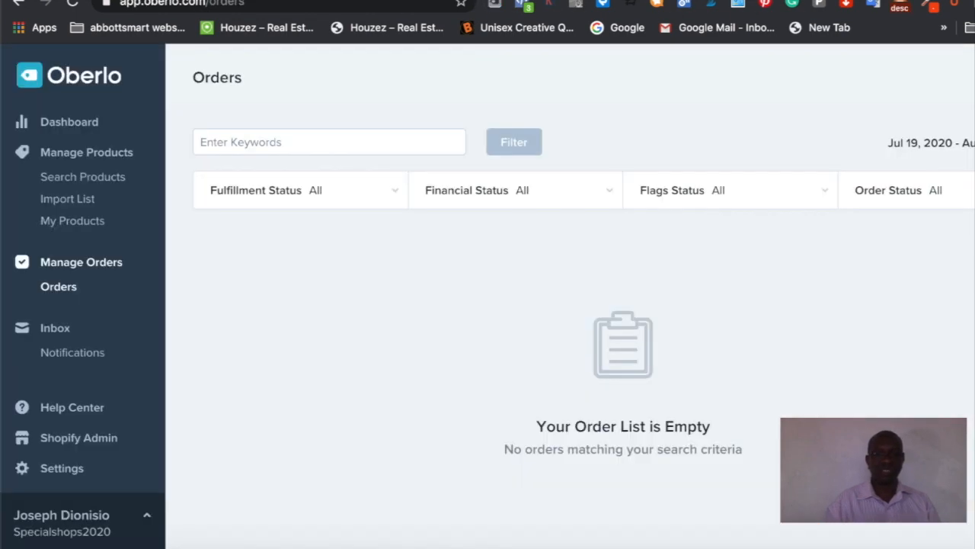
{"action": "left_click", "coordinate": [52, 77]}
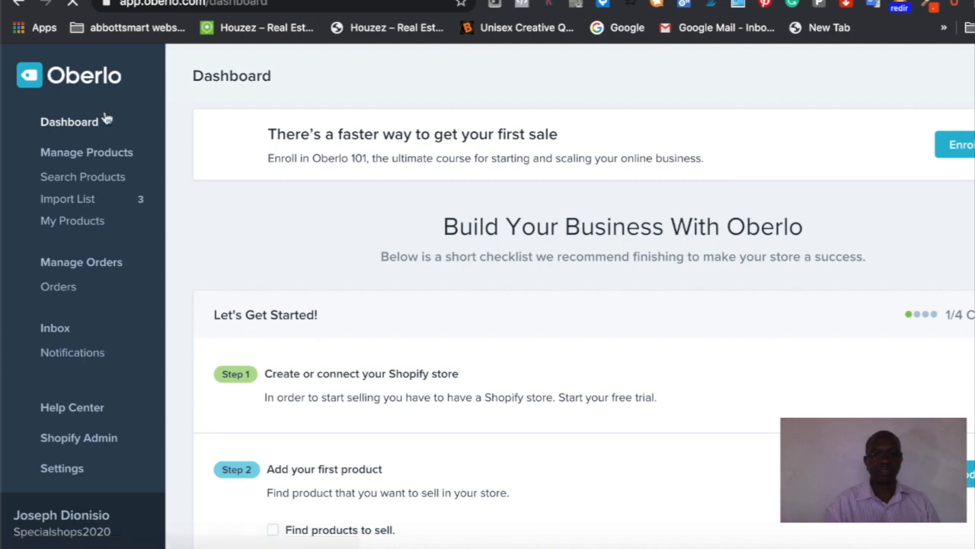
{"action": "left_click", "coordinate": [88, 204]}
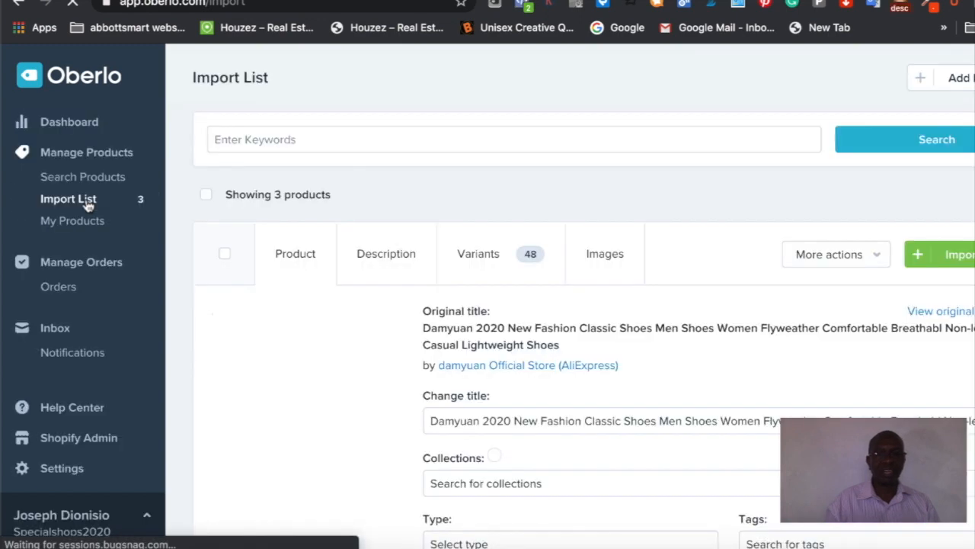
{"action": "scroll", "coordinate": [460, 344], "scroll_direction": "down", "scroll_amount": 5}
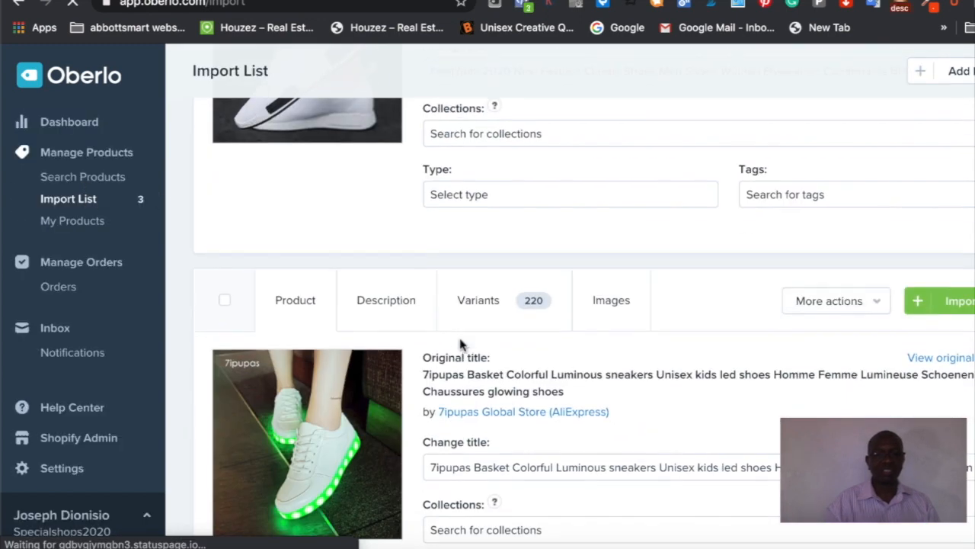
{"action": "scroll", "coordinate": [460, 345], "scroll_direction": "down", "scroll_amount": 7}
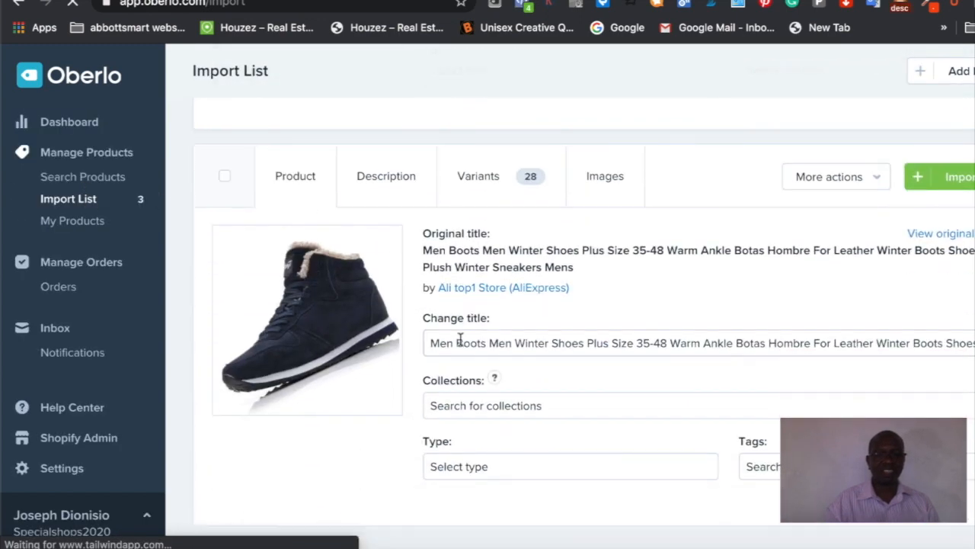
{"action": "scroll", "coordinate": [460, 344], "scroll_direction": "up", "scroll_amount": 10}
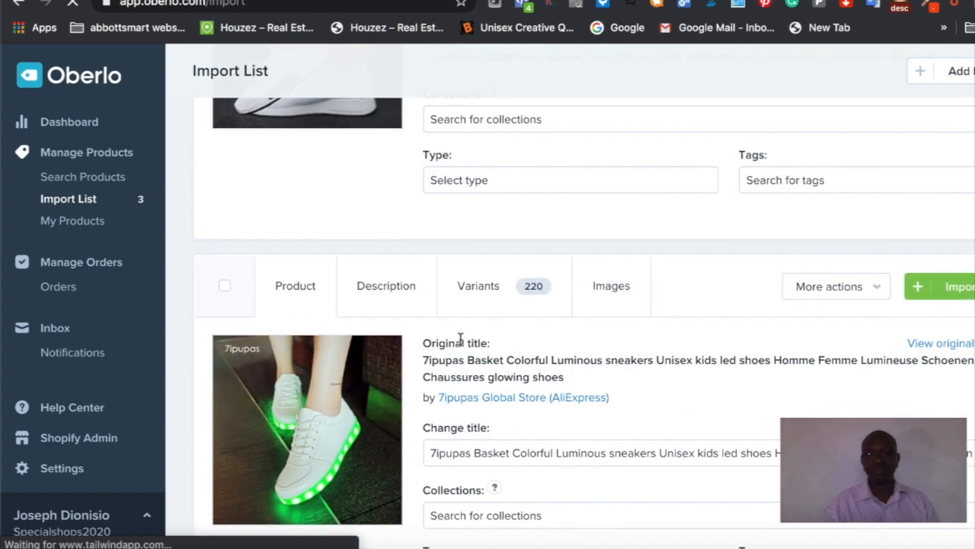
{"action": "scroll", "coordinate": [460, 344], "scroll_direction": "up", "scroll_amount": 1}
{"action": "scroll", "coordinate": [460, 344], "scroll_direction": "down", "scroll_amount": 1}
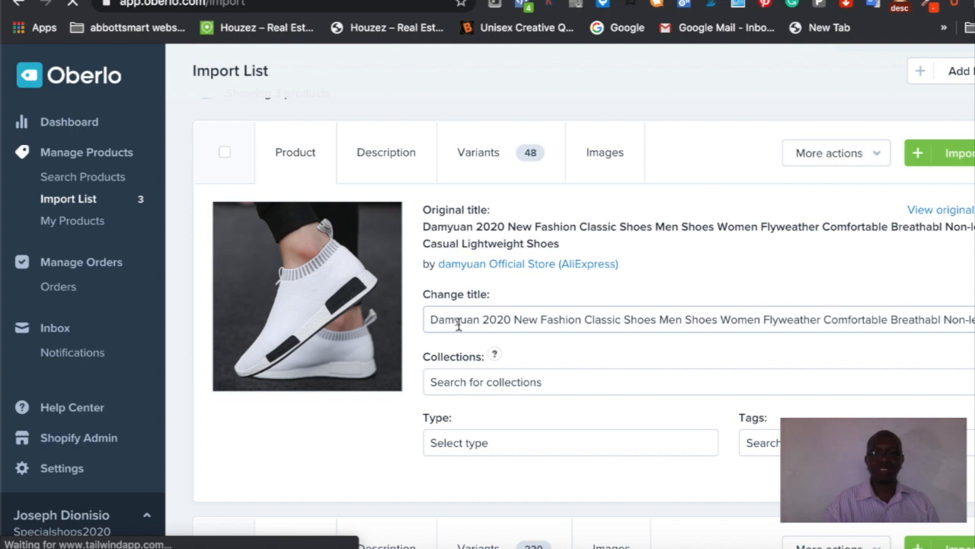
Replace the Damyuan shoe product's title with "Sports Women 2020"
{"action": "scroll", "coordinate": [374, 331], "scroll_direction": "down", "scroll_amount": 2}
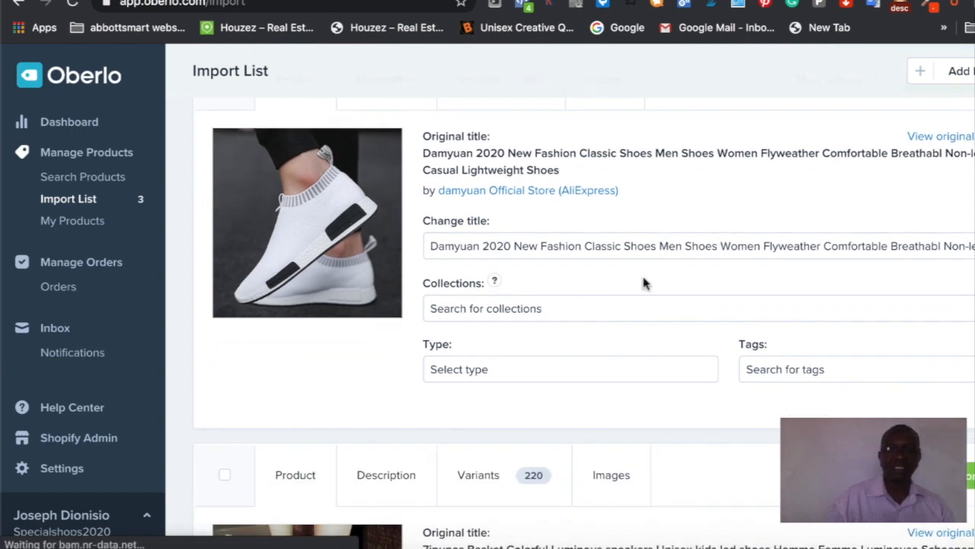
{"action": "left_click", "coordinate": [565, 247]}
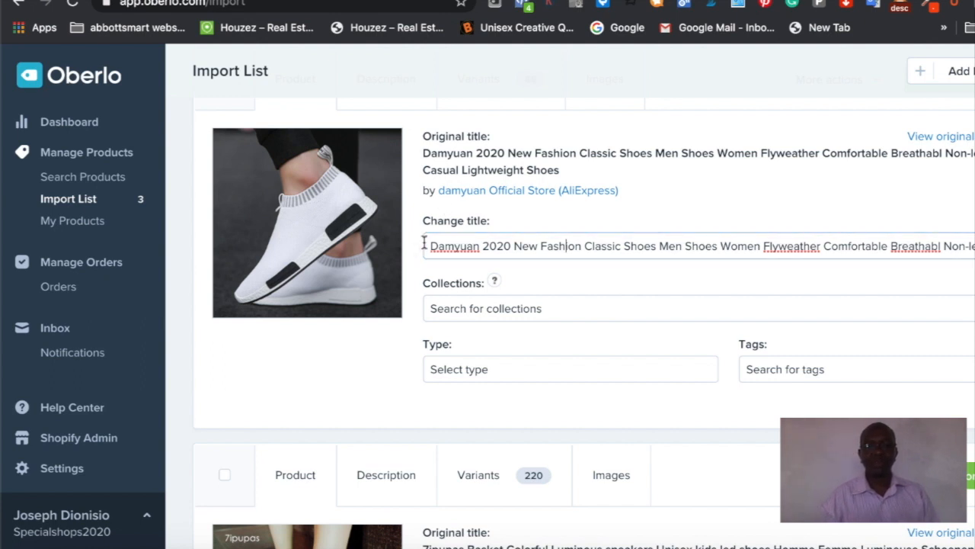
{"action": "left_click_drag", "start_coordinate": [430, 246], "coordinate": [972, 248]}
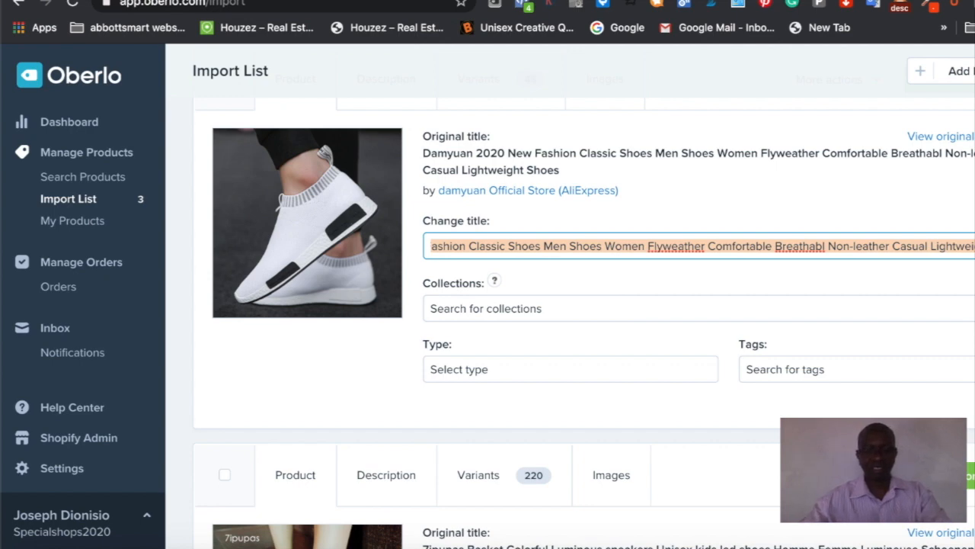
{"action": "type", "text": "Sports Wo"}
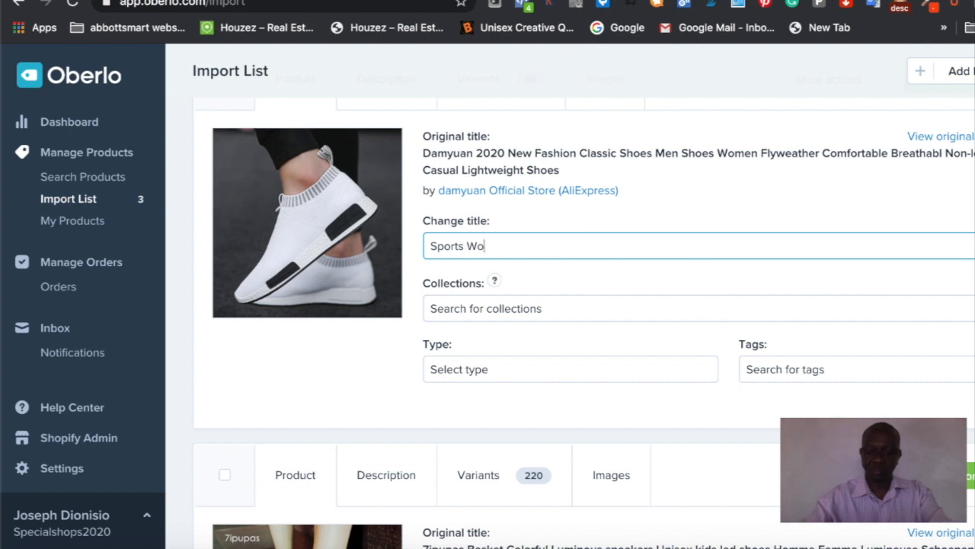
{"action": "type", "text": "men 2020"}
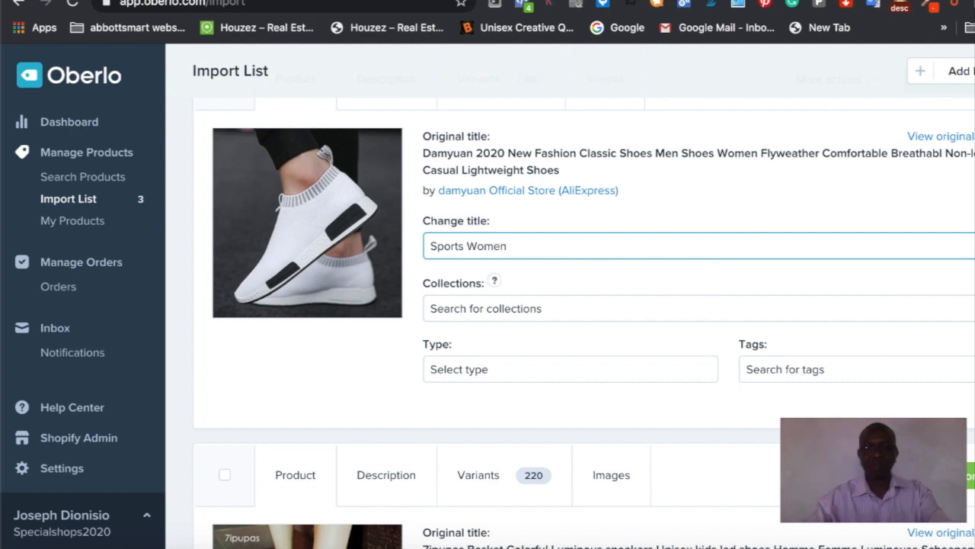
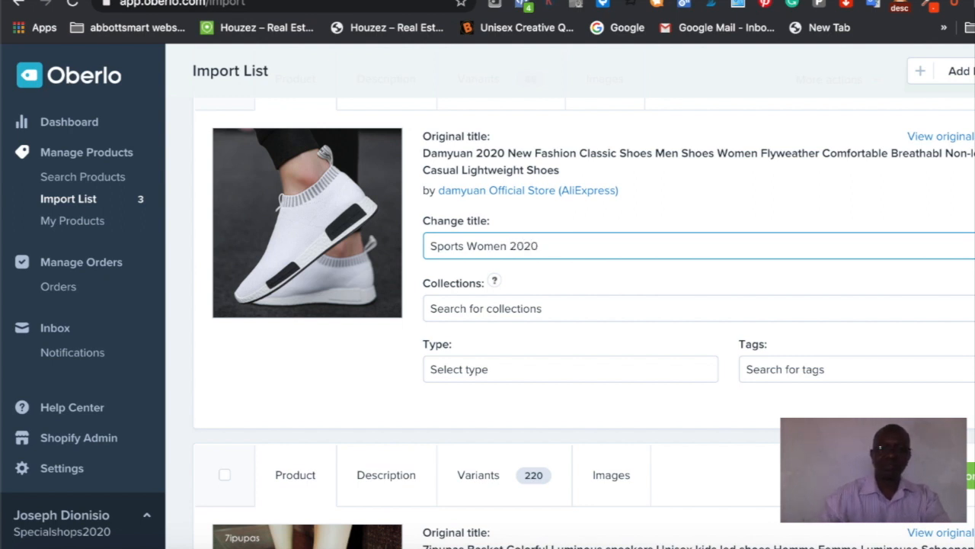
Check which collections, types and tags are available for the Damyuan shoe product without choosing any
{"action": "left_click", "coordinate": [586, 312]}
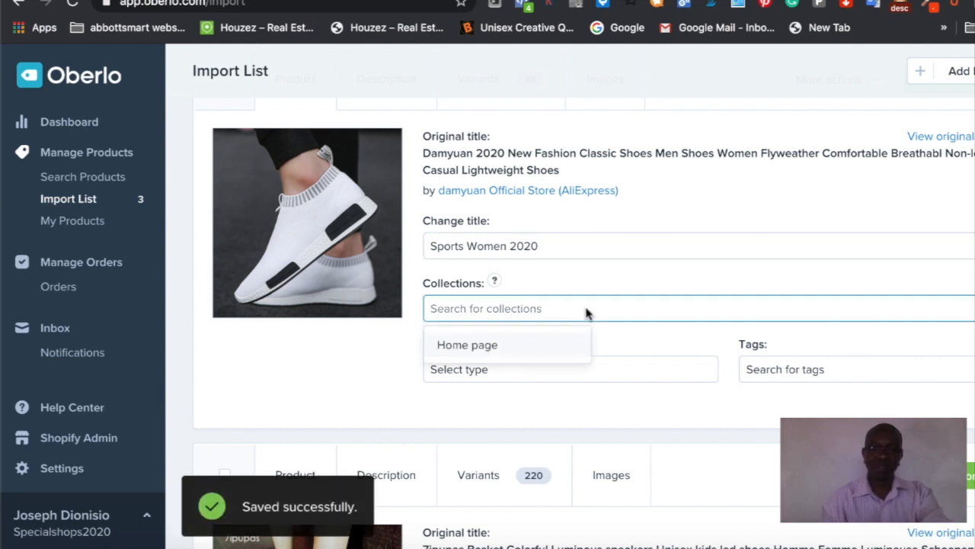
{"action": "left_click", "coordinate": [626, 339]}
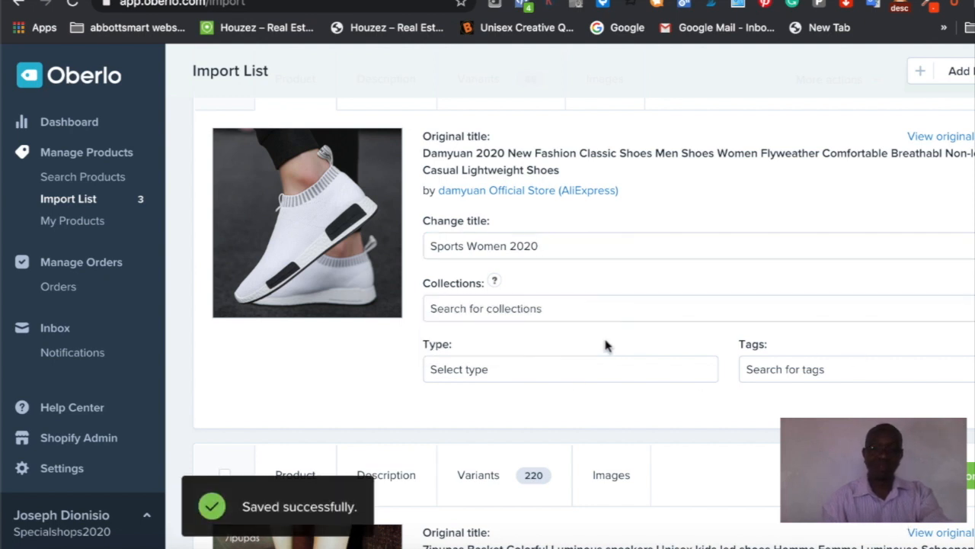
{"action": "left_click", "coordinate": [626, 374]}
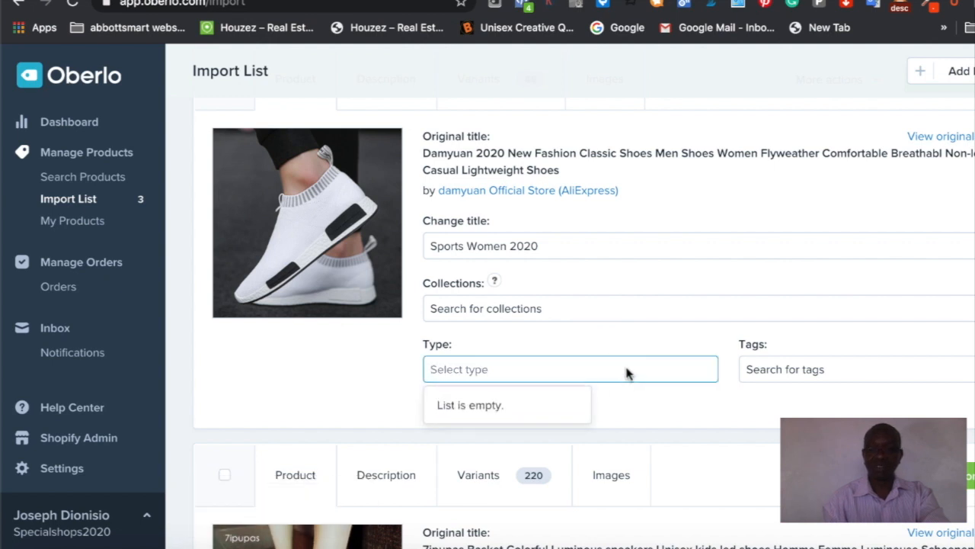
{"action": "left_click", "coordinate": [794, 368]}
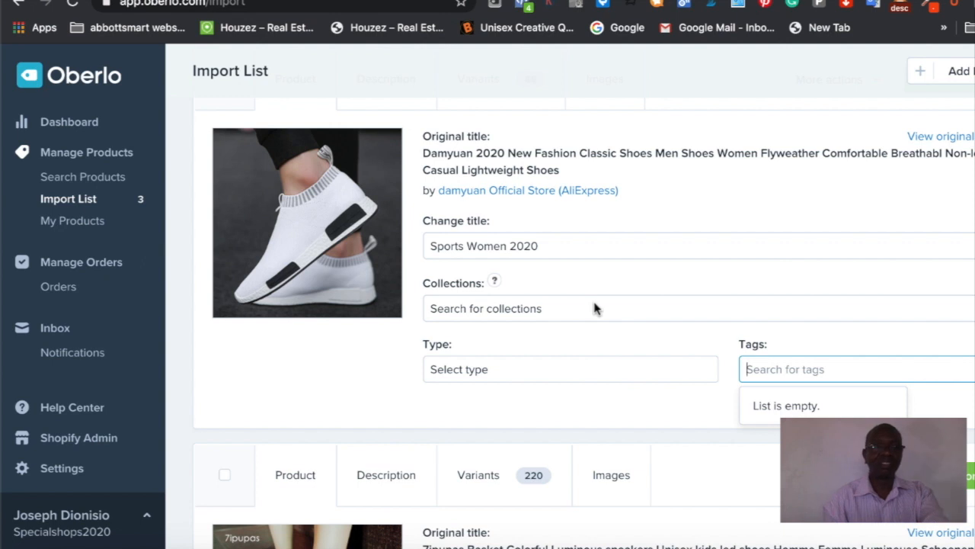
{"action": "scroll", "coordinate": [596, 308], "scroll_direction": "up", "scroll_amount": 3}
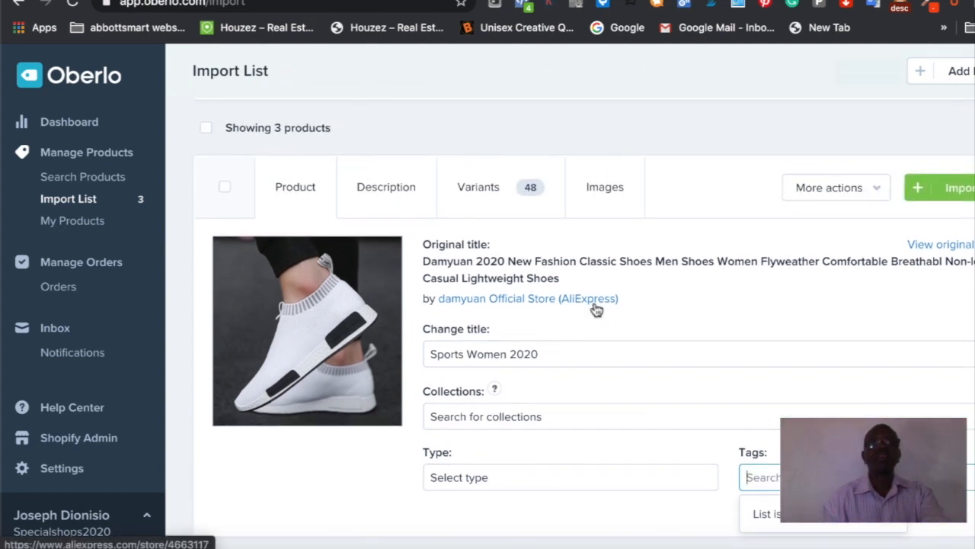
{"action": "scroll", "coordinate": [596, 307], "scroll_direction": "down", "scroll_amount": 1}
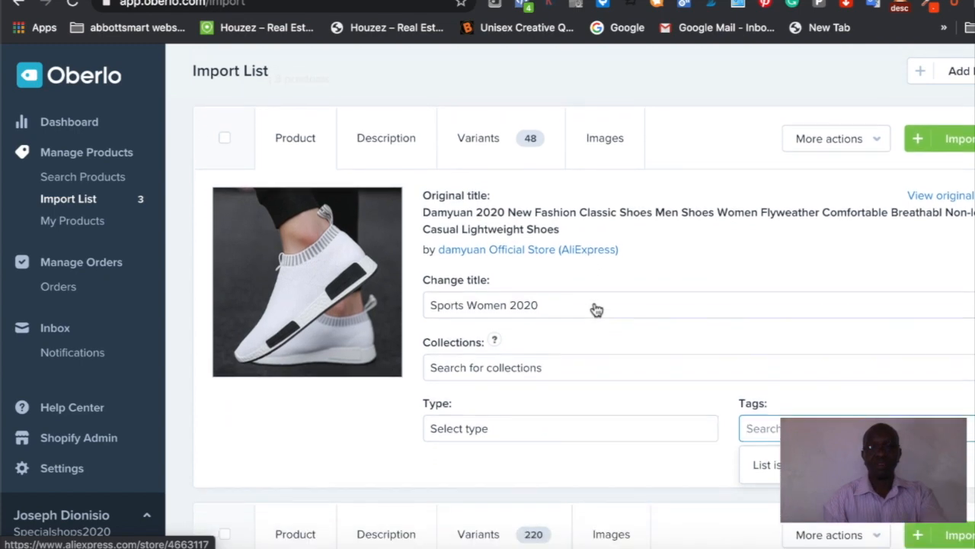
Open the Damyuan product's description and insert an empty line above the Brand Name entry
{"action": "left_click", "coordinate": [393, 137]}
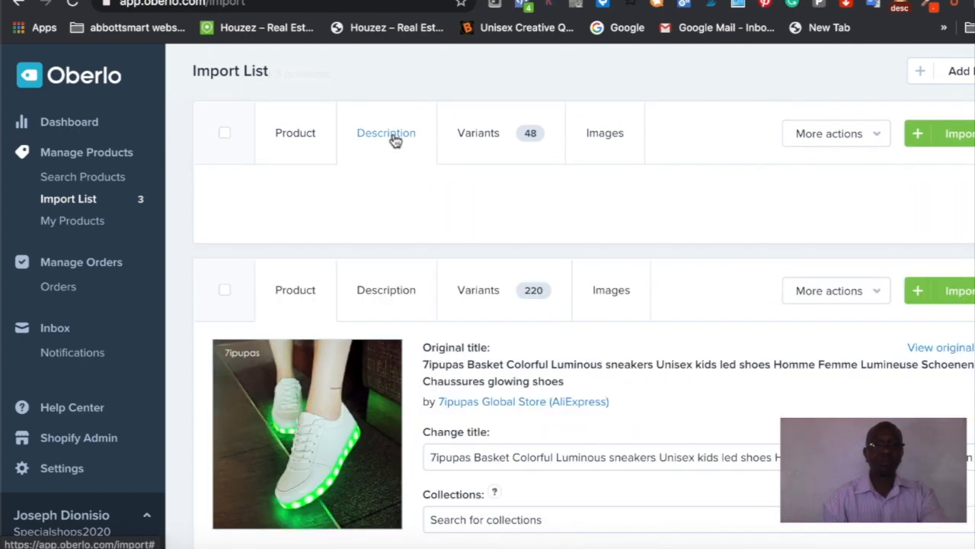
{"action": "left_click", "coordinate": [296, 139]}
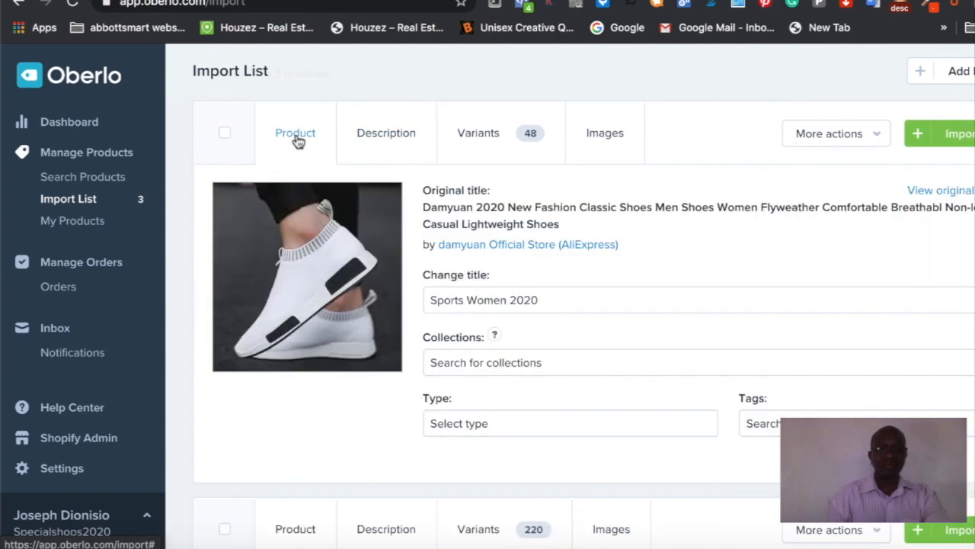
{"action": "scroll", "coordinate": [499, 353], "scroll_direction": "up", "scroll_amount": 1}
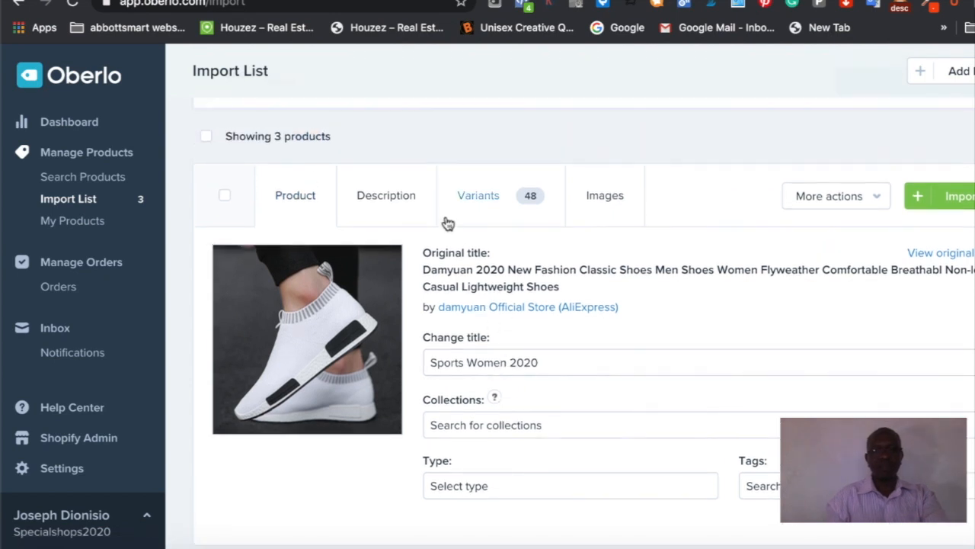
{"action": "left_click", "coordinate": [390, 196]}
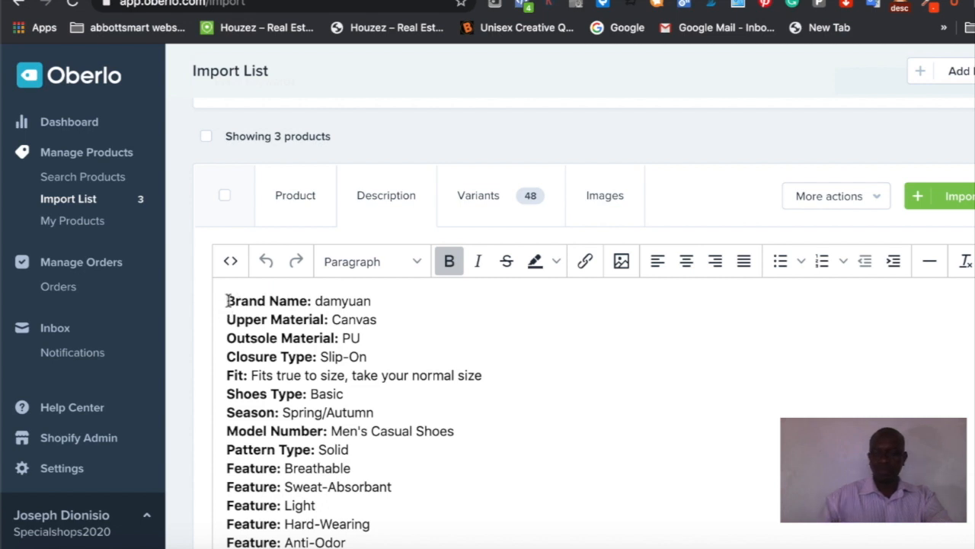
{"action": "key", "text": "Return"}
{"action": "scroll", "coordinate": [299, 400], "scroll_direction": "down", "scroll_amount": 3}
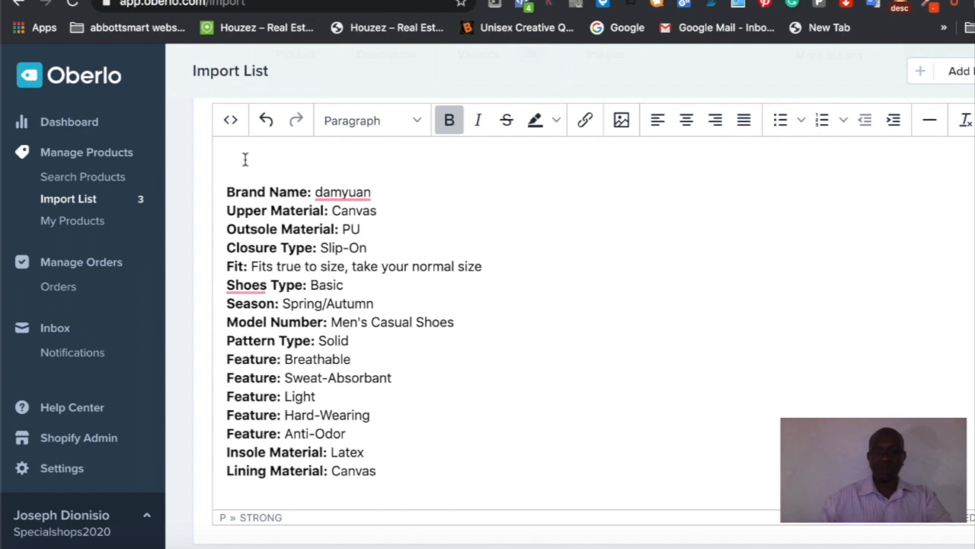
Enter the bold introductory line "The is most mondern women shoe for 2020" above the product specifications
{"action": "type", "text": "The "}
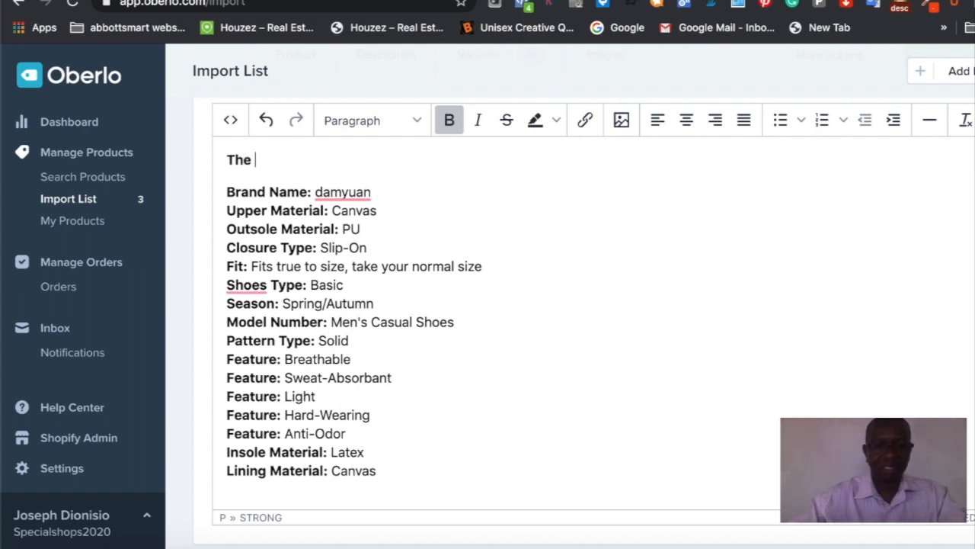
{"action": "type", "text": "is most mon"}
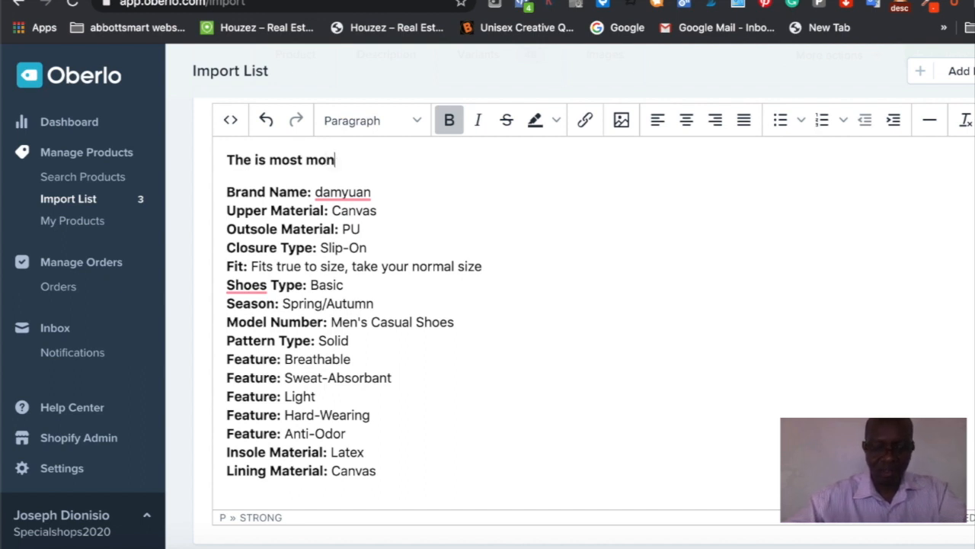
{"action": "key", "text": "BackSpace"}
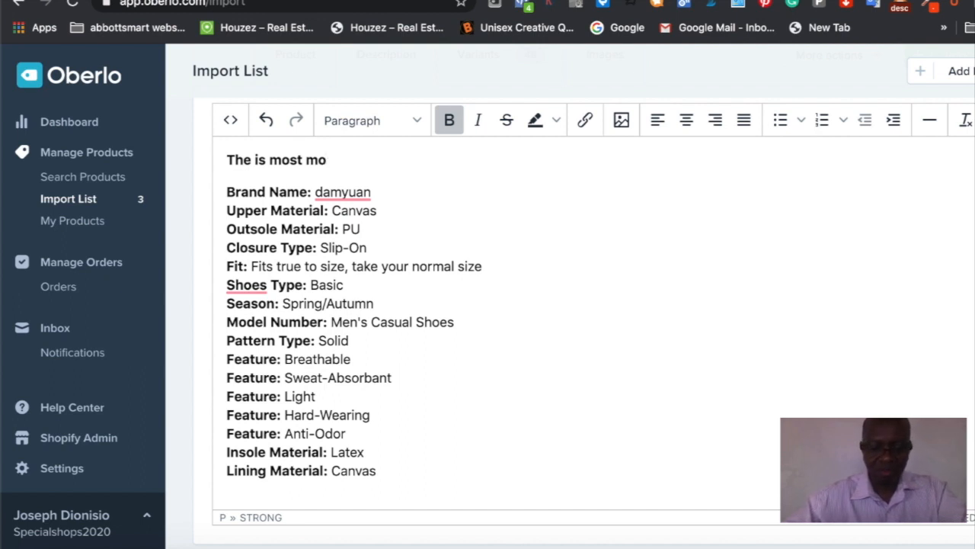
{"action": "type", "text": "nder"}
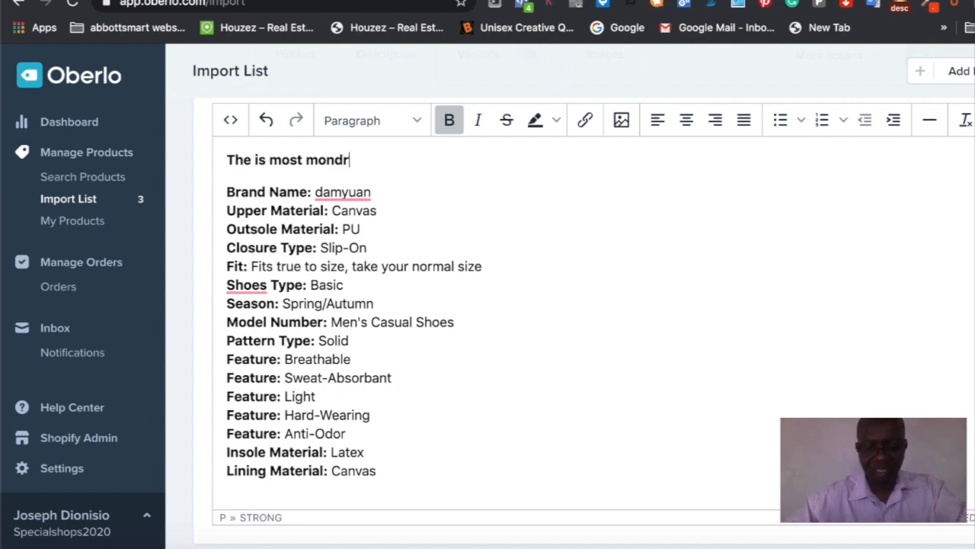
{"action": "key", "text": "BackSpace"}
{"action": "type", "text": "ern "}
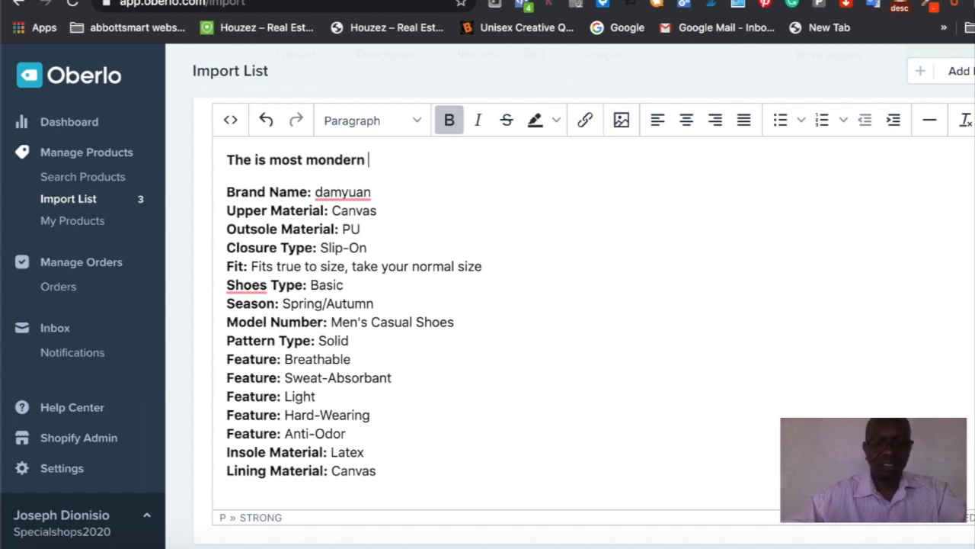
{"action": "type", "text": "women "}
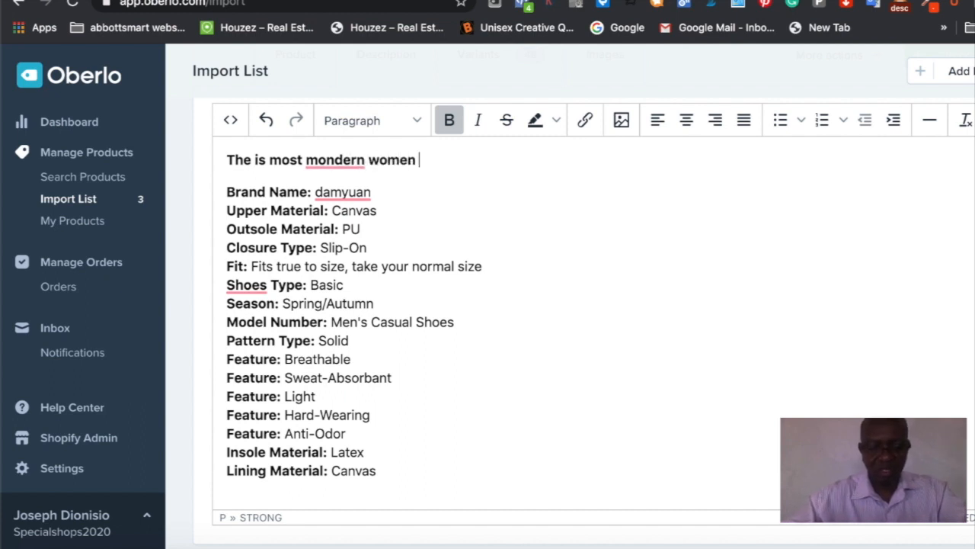
{"action": "type", "text": "shoe"}
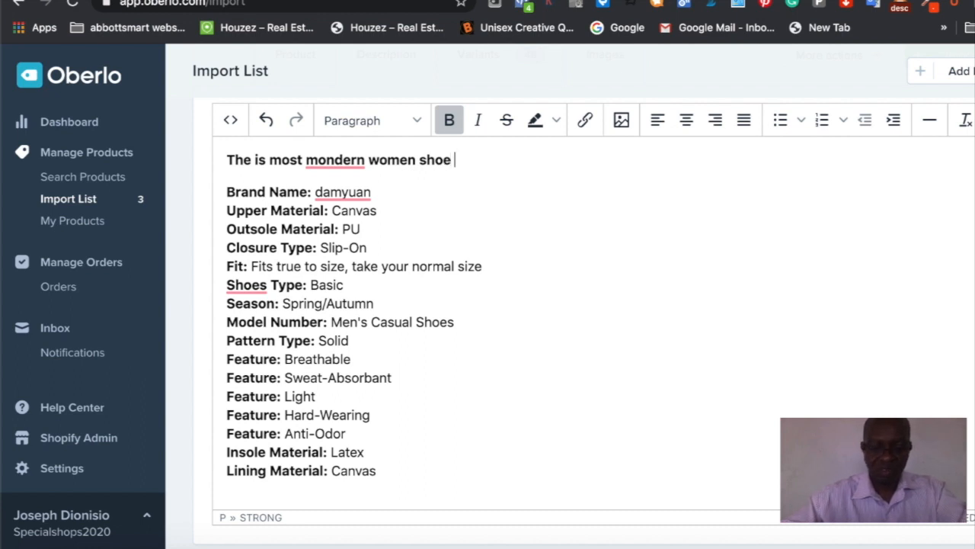
{"action": "type", "text": " for 2020"}
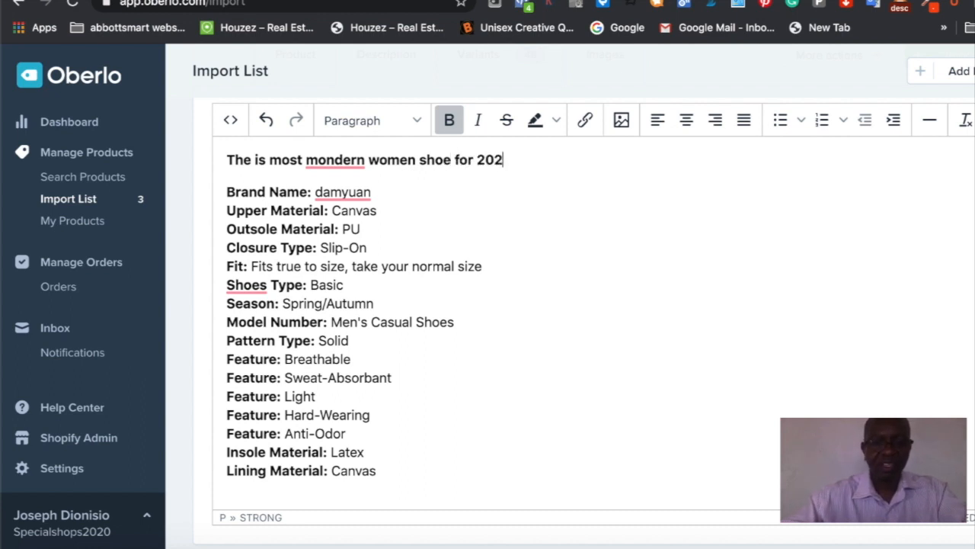
Correct the misspelled word "mondern" to "modern" in the introductory line using the spelling suggestion
{"action": "right_click", "coordinate": [332, 165]}
{"action": "left_click", "coordinate": [317, 196]}
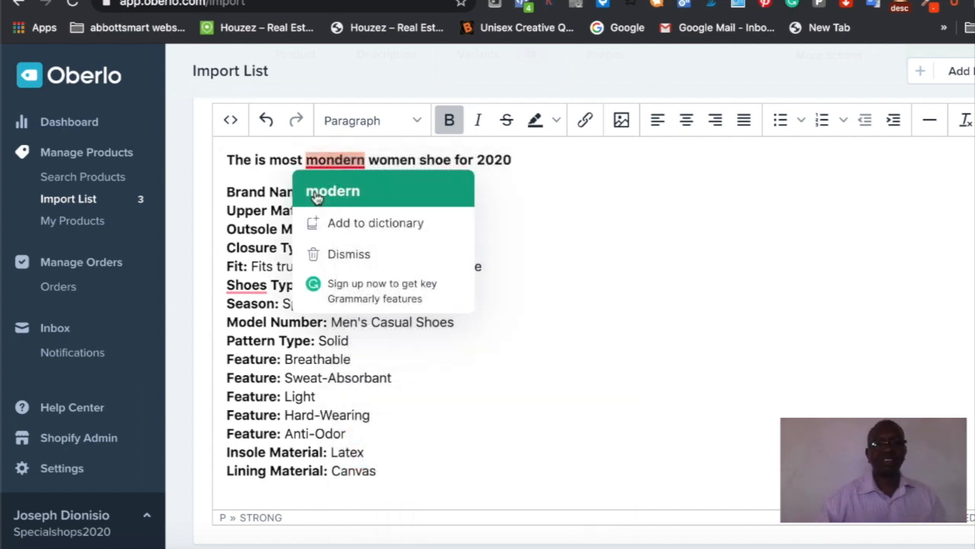
{"action": "left_click", "coordinate": [317, 196]}
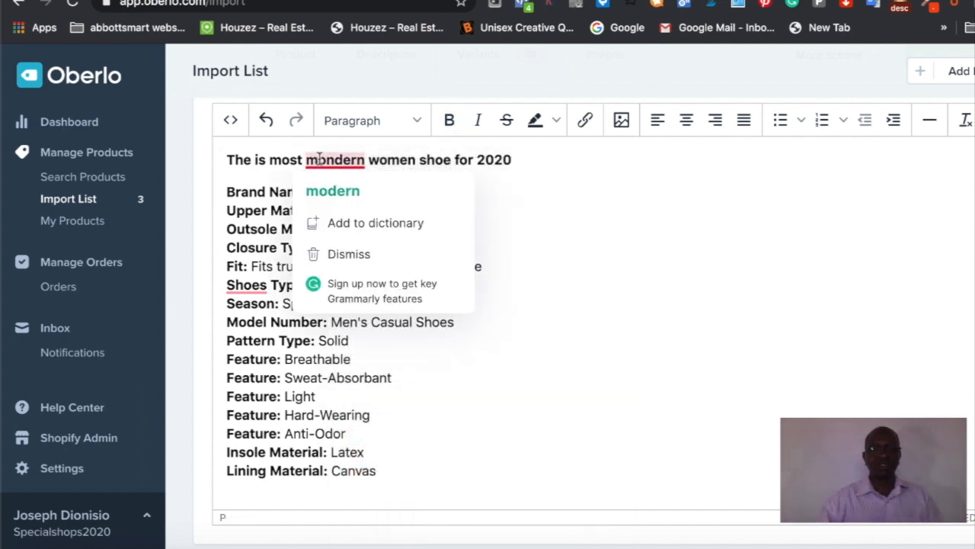
{"action": "right_click", "coordinate": [320, 163]}
{"action": "left_click", "coordinate": [312, 195]}
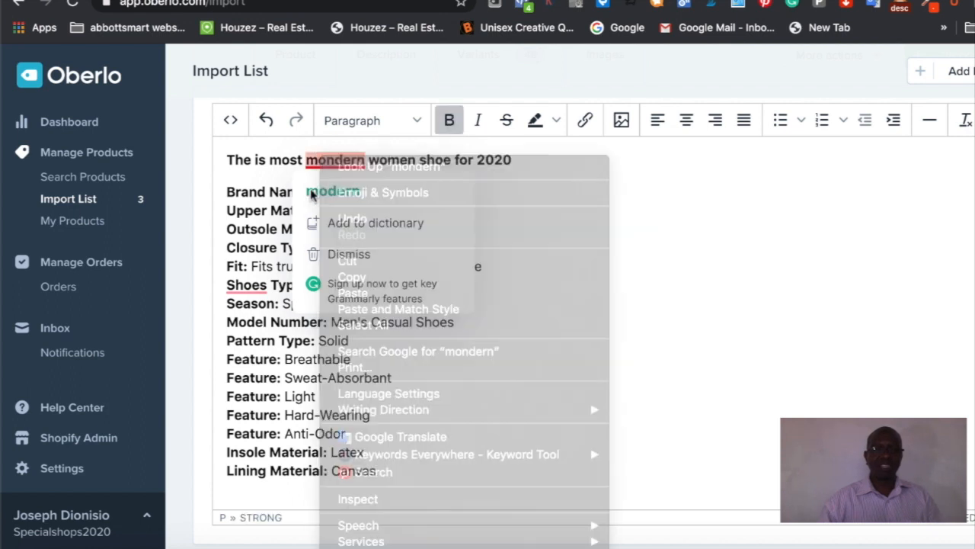
{"action": "left_click", "coordinate": [312, 193]}
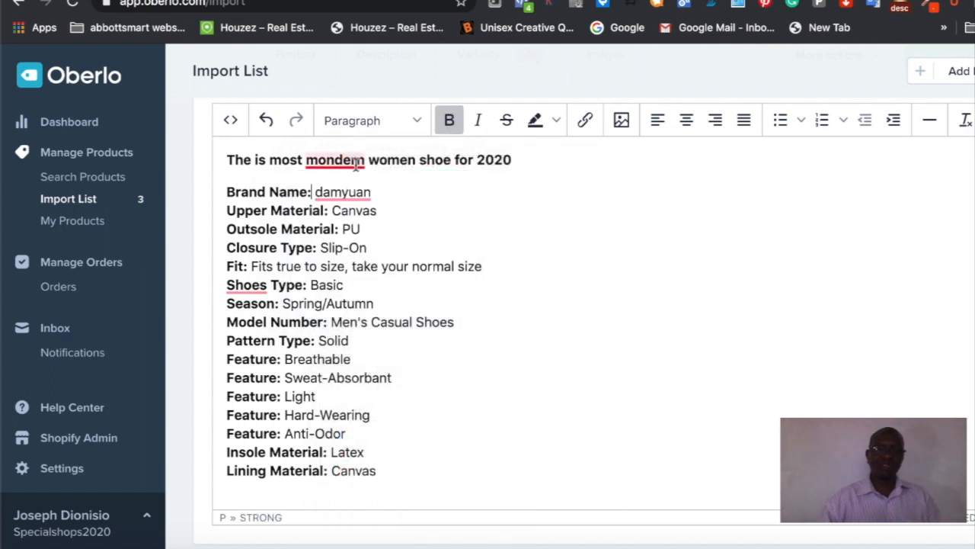
{"action": "mouse_move", "coordinate": [355, 163]}
{"action": "left_click", "coordinate": [399, 193]}
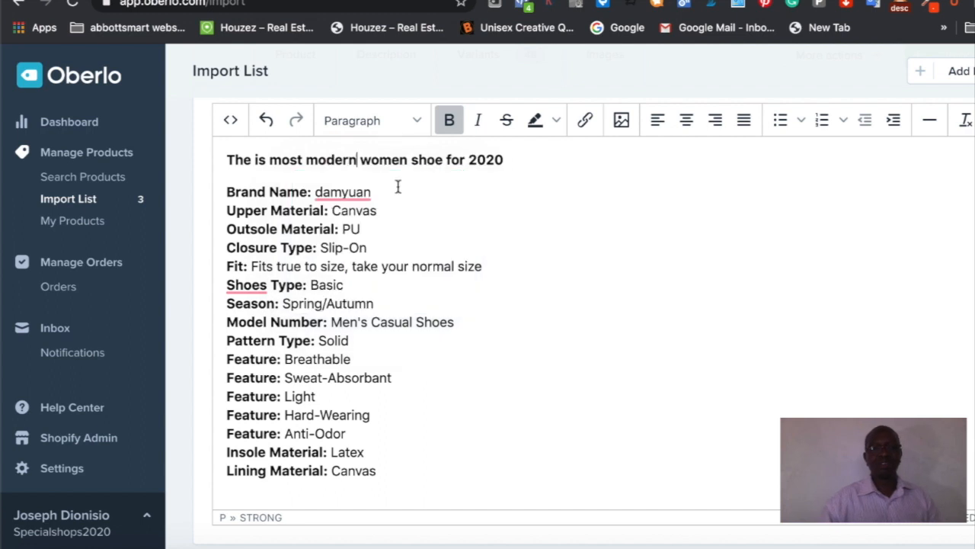
Add a separate line reading "Special" between the introductory sentence and the Brand Name entry
{"action": "left_click", "coordinate": [227, 191]}
{"action": "key", "text": "Return"}
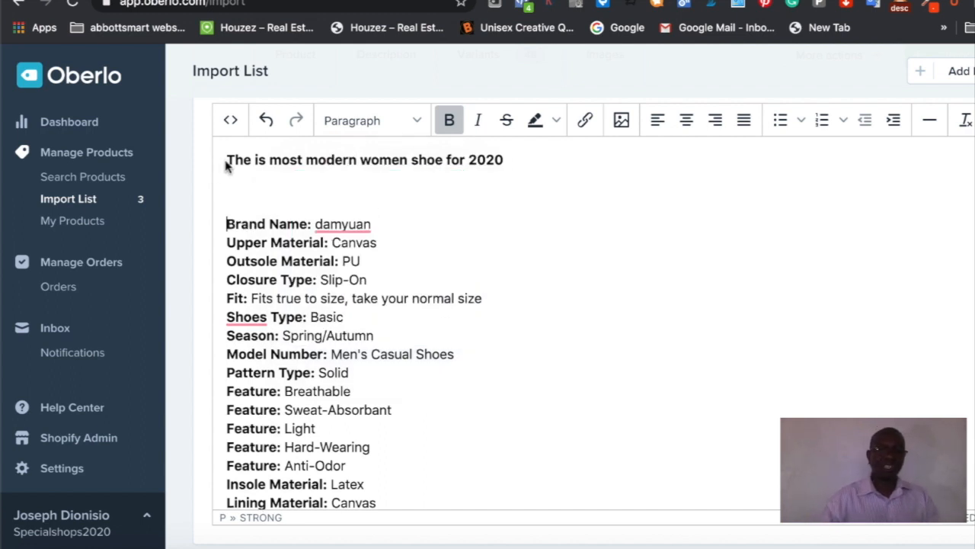
{"action": "left_click", "coordinate": [242, 186]}
{"action": "type", "text": "S"}
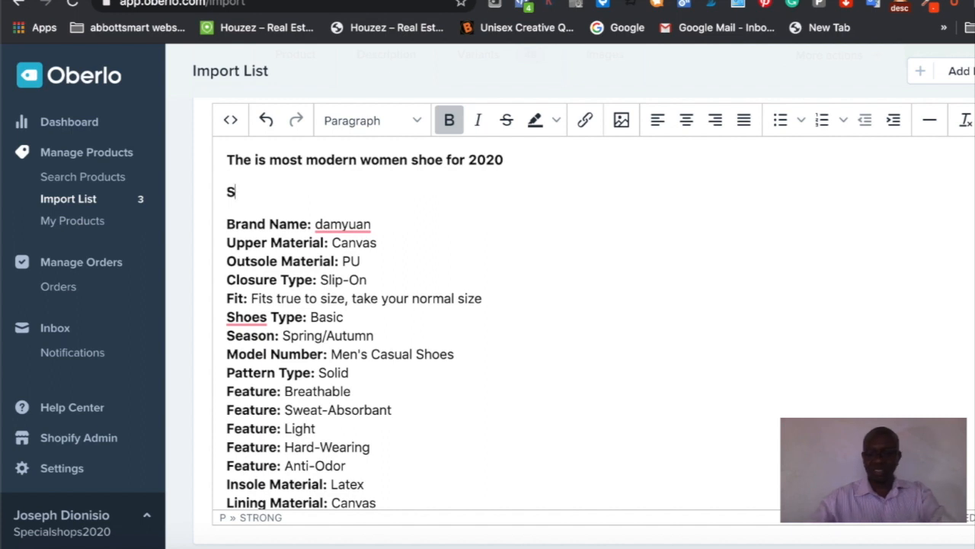
{"action": "type", "text": "pecisal"}
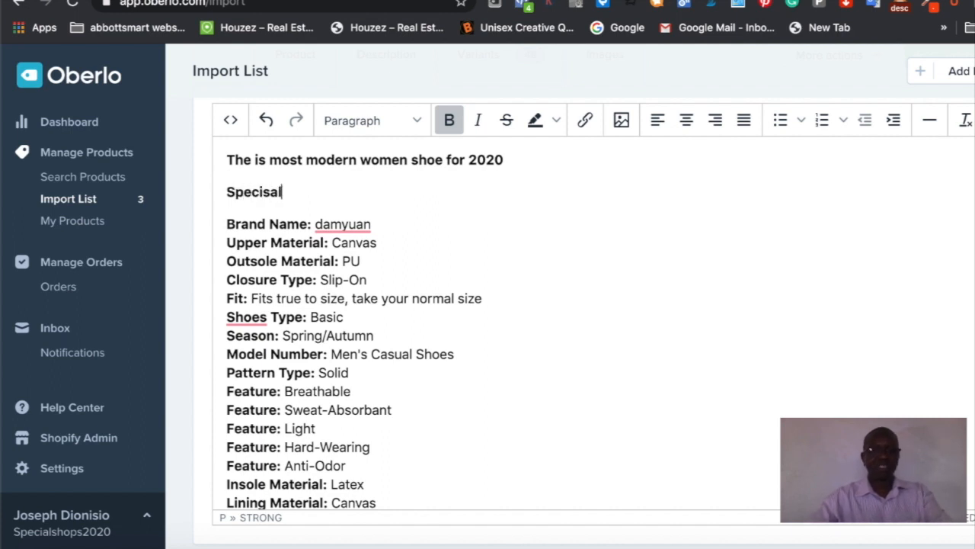
{"action": "key", "text": "BackSpace"}
{"action": "key", "text": "BackSpace"}
{"action": "key", "text": "BackSpace"}
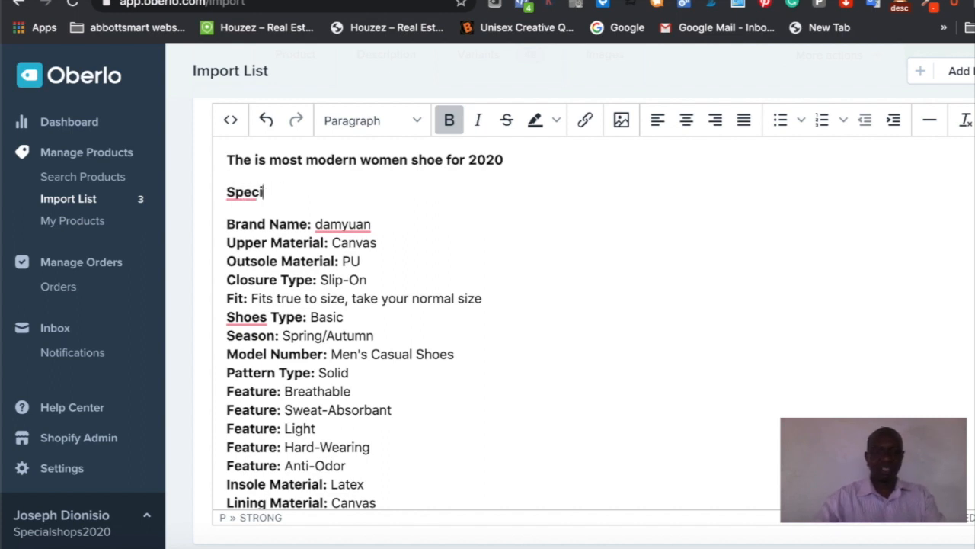
{"action": "type", "text": "al"}
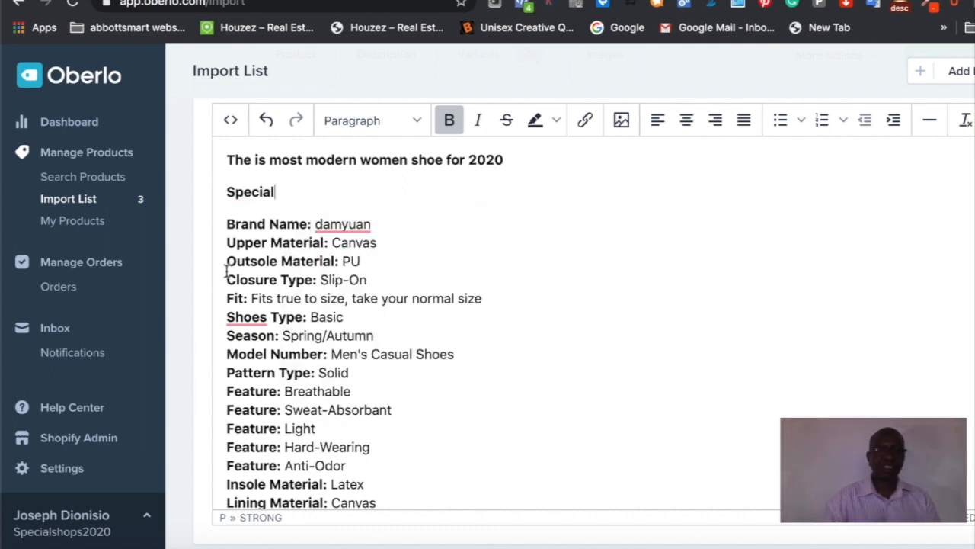
Delete the description text from Brand Name through the Fit label, and remove the first letter of "Season"
{"action": "left_click_drag", "start_coordinate": [226, 223], "coordinate": [252, 297]}
{"action": "key", "text": "BackSpace"}
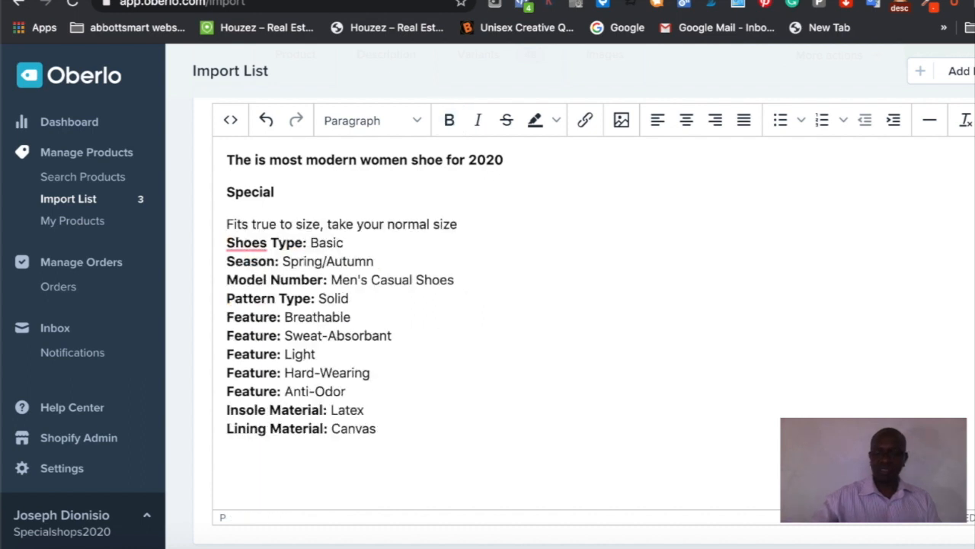
{"action": "left_click", "coordinate": [234, 262]}
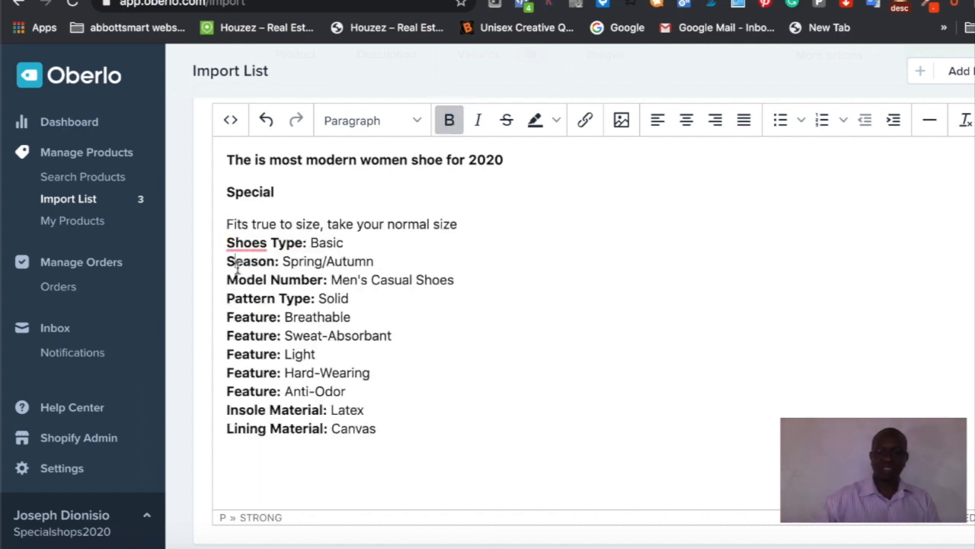
{"action": "key", "text": "BackSpace"}
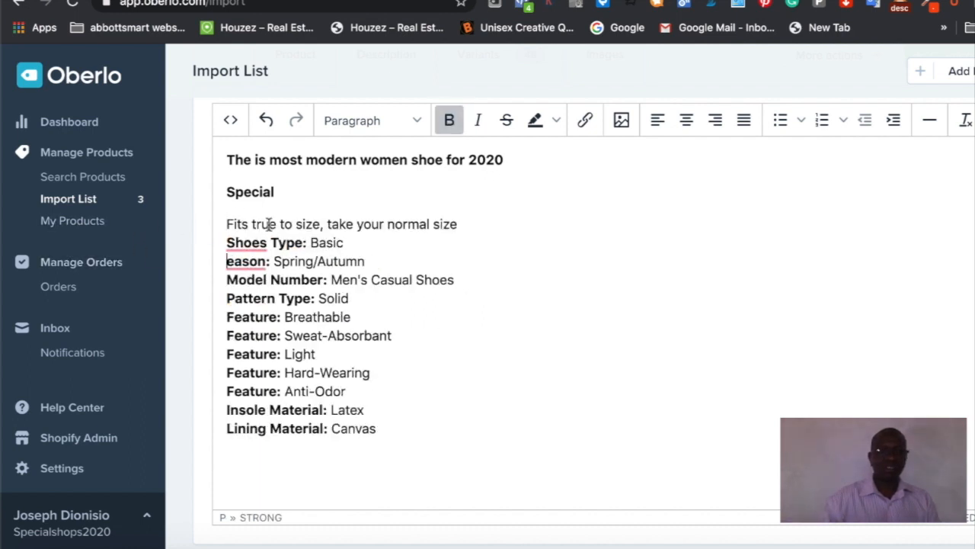
Format the specification block starting at "Fits true to size" as a bulleted list
{"action": "left_click", "coordinate": [227, 223]}
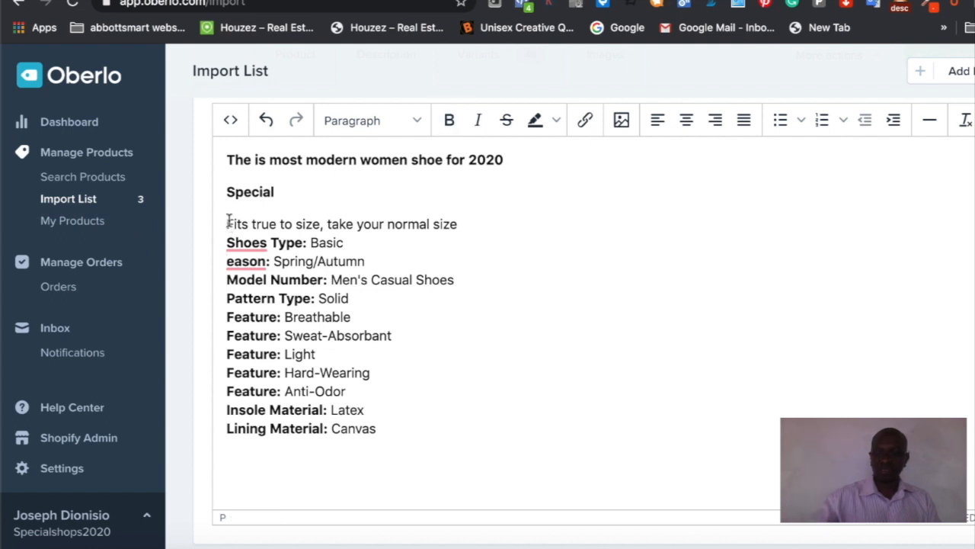
{"action": "key", "text": "BackSpace"}
{"action": "key", "text": "Return"}
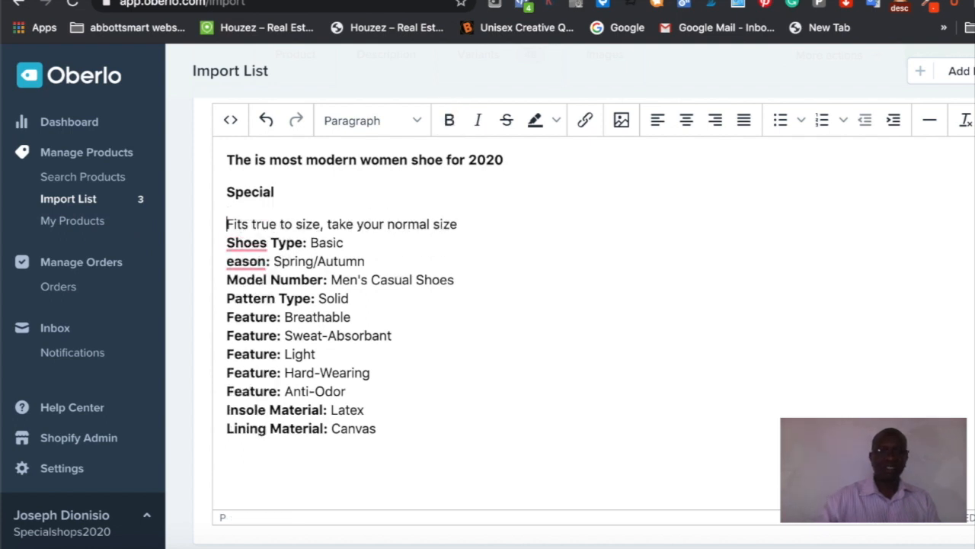
{"action": "left_click", "coordinate": [782, 123]}
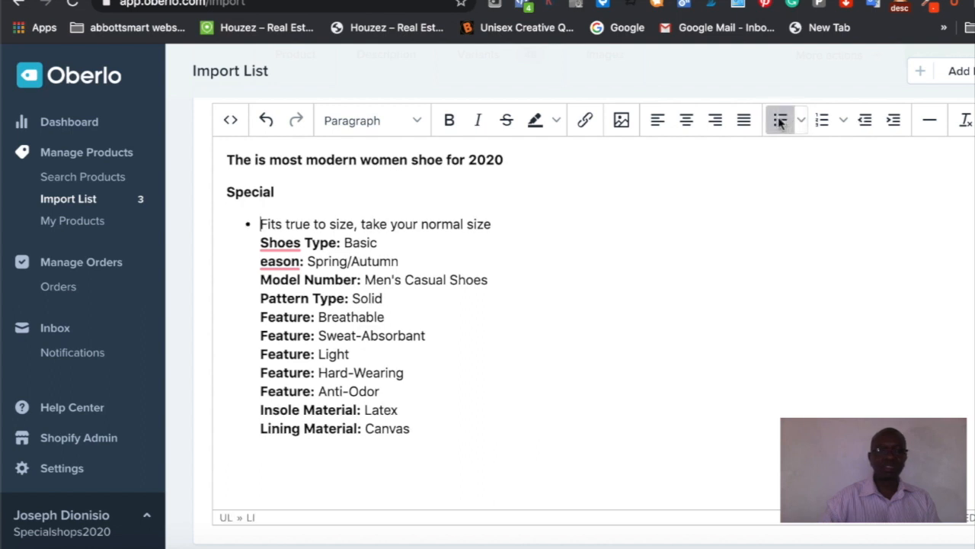
Remove the "Shoes Type:" label from the specification list and put "Basic" in its own bullet
{"action": "left_click", "coordinate": [340, 242]}
{"action": "key", "text": "BackSpace"}
{"action": "key", "text": "BackSpace"}
{"action": "key", "text": "BackSpace"}
{"action": "key", "text": "BackSpace"}
{"action": "key", "text": "BackSpace"}
{"action": "key", "text": "BackSpace"}
{"action": "key", "text": "BackSpace"}
{"action": "key", "text": "BackSpace"}
{"action": "key", "text": "BackSpace"}
{"action": "key", "text": "BackSpace"}
{"action": "key", "text": "BackSpace"}
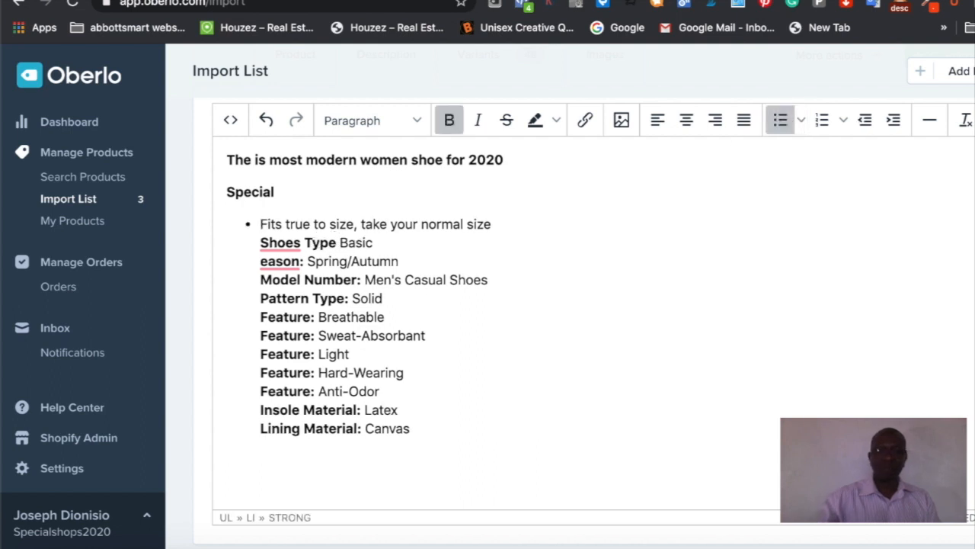
{"action": "key", "text": "BackSpace"}
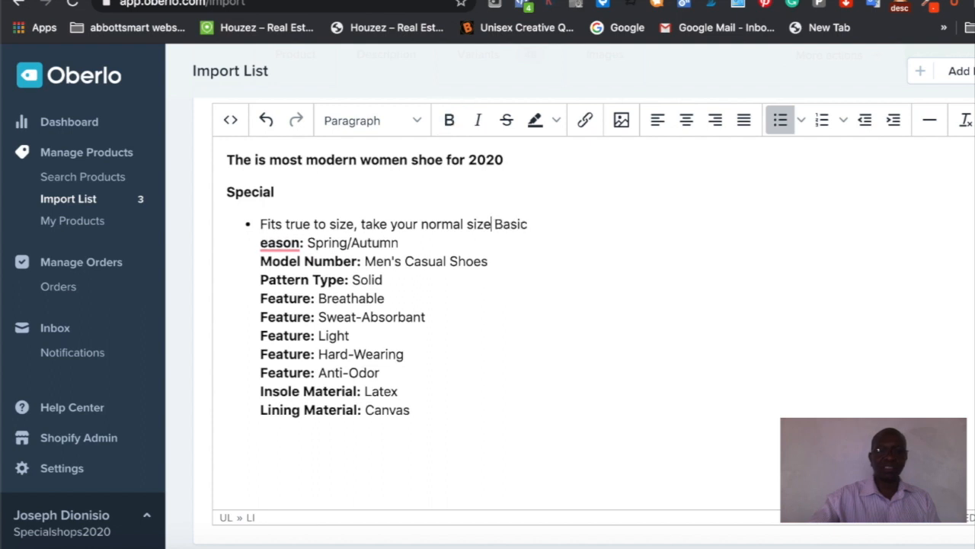
{"action": "key", "text": "Return"}
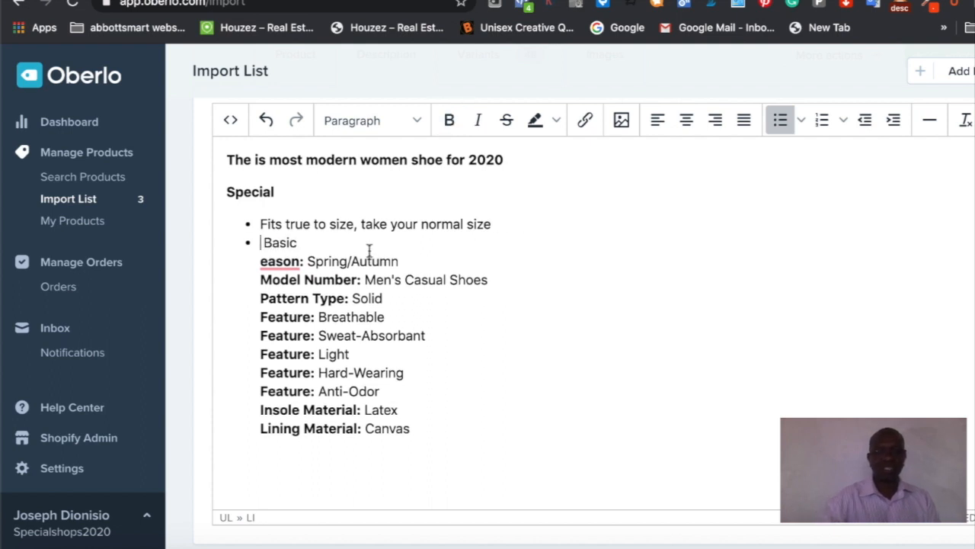
Remove the "eason:" label and put "Spring/Autumn" in its own bullet below "Basic"
{"action": "left_click", "coordinate": [305, 261]}
{"action": "key", "text": "BackSpace"}
{"action": "key", "text": "BackSpace"}
{"action": "key", "text": "BackSpace"}
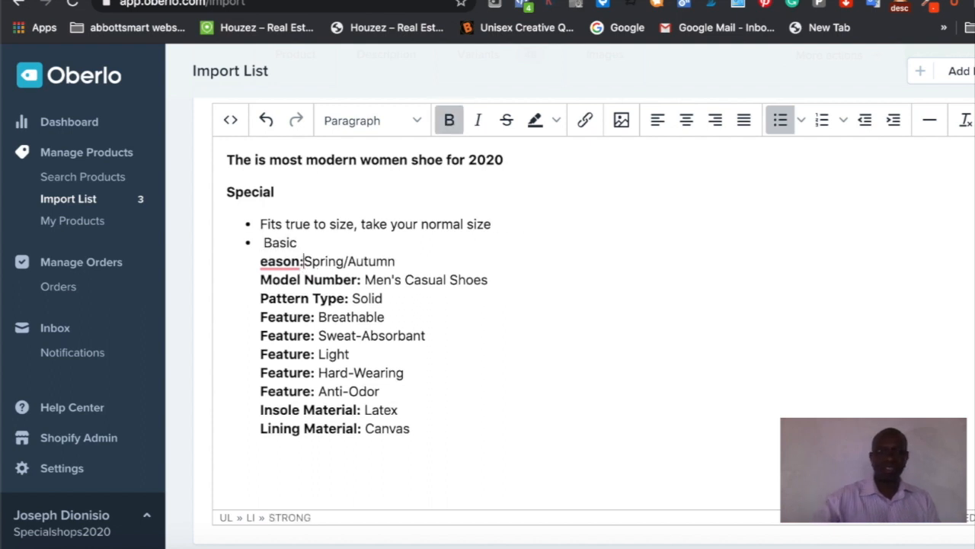
{"action": "key", "text": "BackSpace"}
{"action": "key", "text": "BackSpace"}
{"action": "key", "text": "BackSpace"}
{"action": "key", "text": "BackSpace"}
{"action": "key", "text": "BackSpace"}
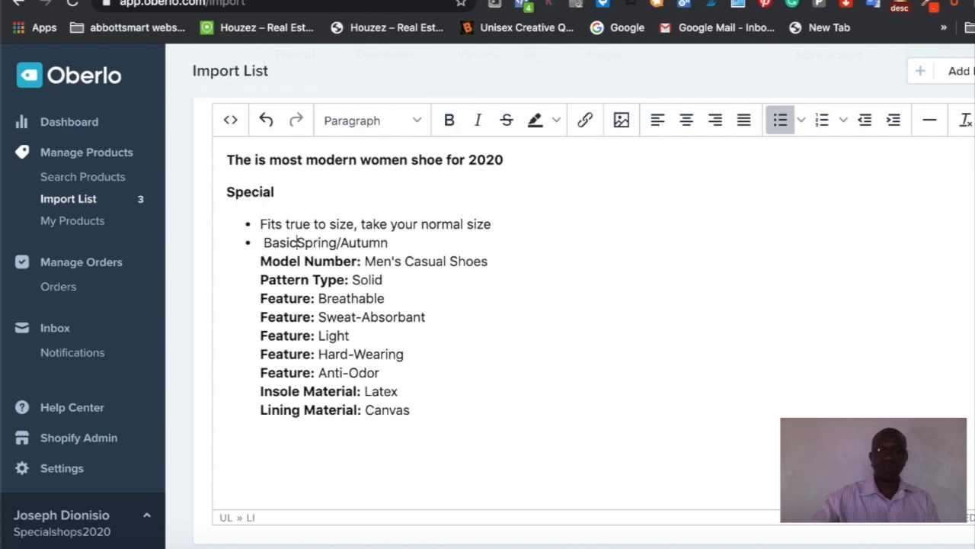
{"action": "key", "text": "Return"}
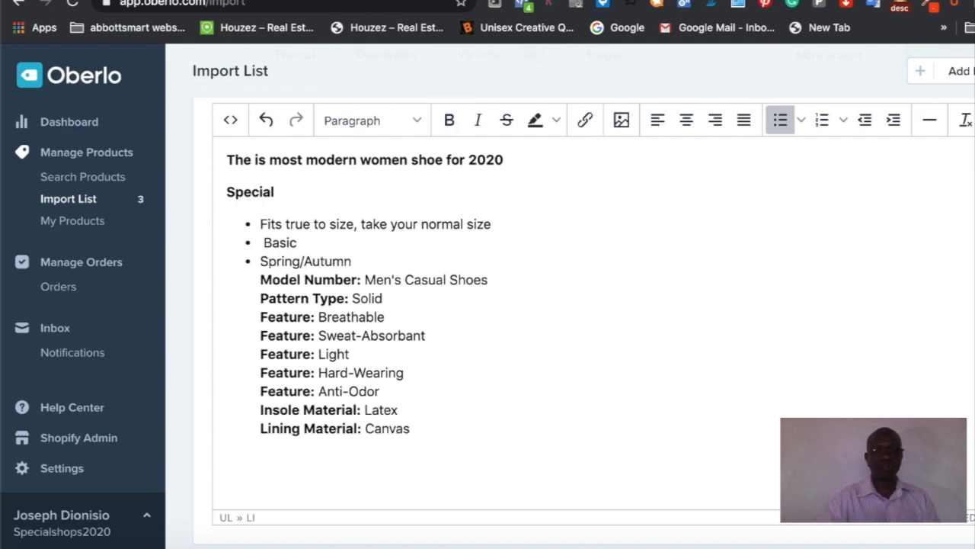
Remove the "Model Number:" label and put "Men's Casual Shoes" in its own bullet below "Spring/Autumn"
{"action": "left_click", "coordinate": [362, 280]}
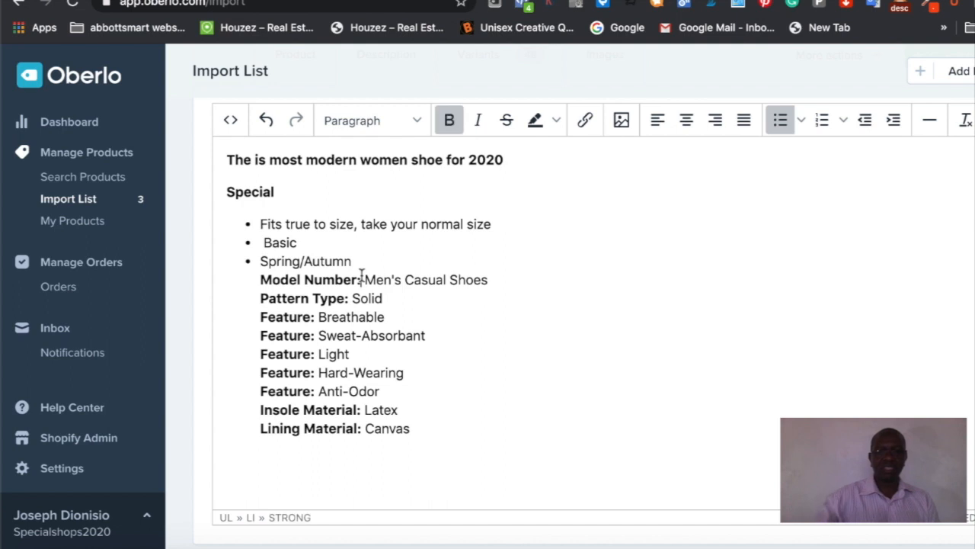
{"action": "key", "text": "BackSpace"}
{"action": "key", "text": "BackSpace"}
{"action": "key", "text": "BackSpace"}
{"action": "key", "text": "BackSpace"}
{"action": "key", "text": "BackSpace"}
{"action": "key", "text": "BackSpace"}
{"action": "key", "text": "BackSpace"}
{"action": "key", "text": "BackSpace"}
{"action": "key", "text": "BackSpace"}
{"action": "key", "text": "BackSpace"}
{"action": "key", "text": "BackSpace"}
{"action": "key", "text": "BackSpace"}
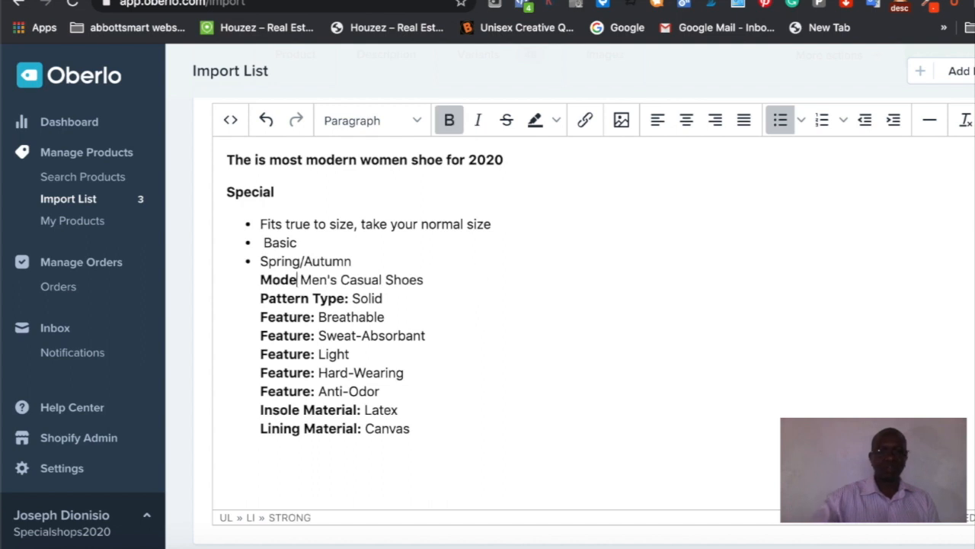
{"action": "key", "text": "BackSpace"}
{"action": "key", "text": "BackSpace"}
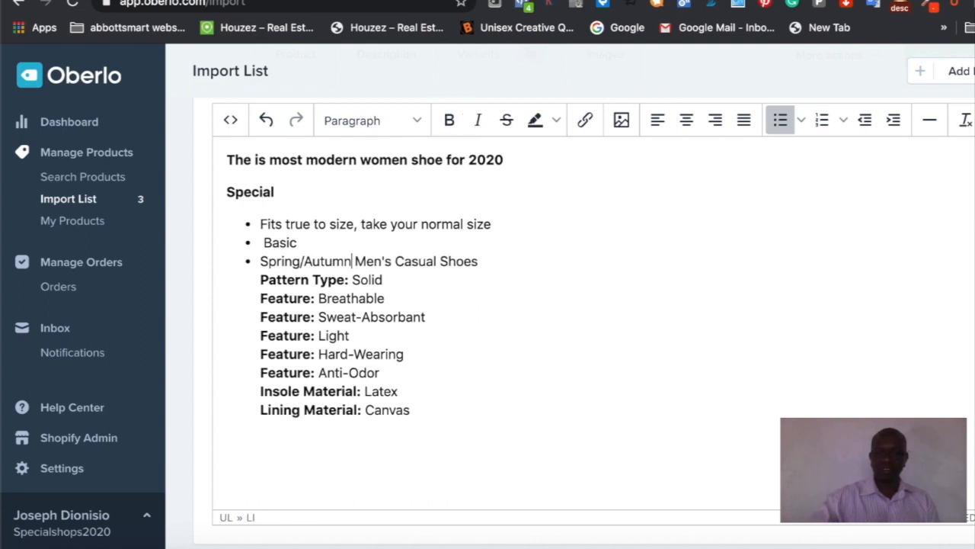
{"action": "key", "text": "Return"}
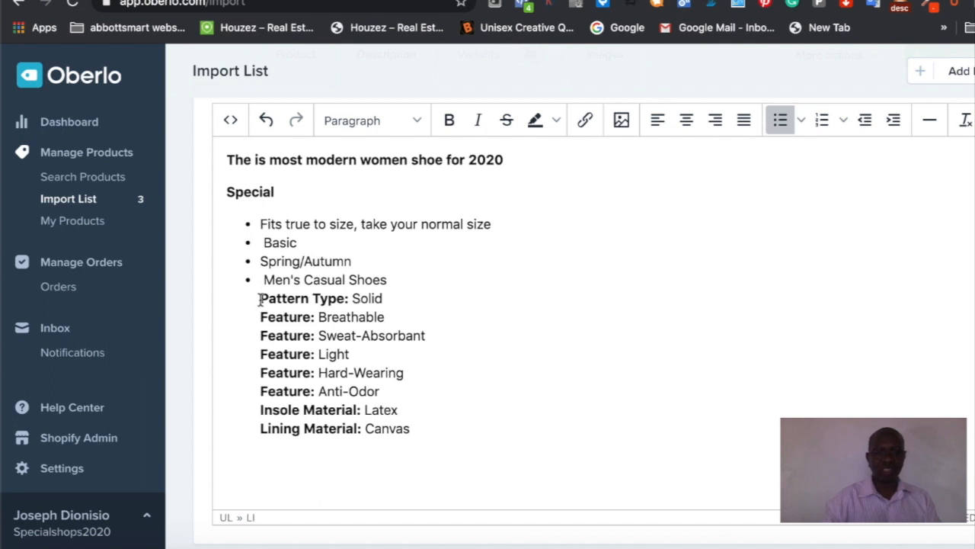
Delete the specification lines from Pattern Type through Lining Material and end the bulleted list with a new paragraph
{"action": "left_click_drag", "start_coordinate": [259, 299], "coordinate": [452, 489]}
{"action": "key", "text": "BackSpace"}
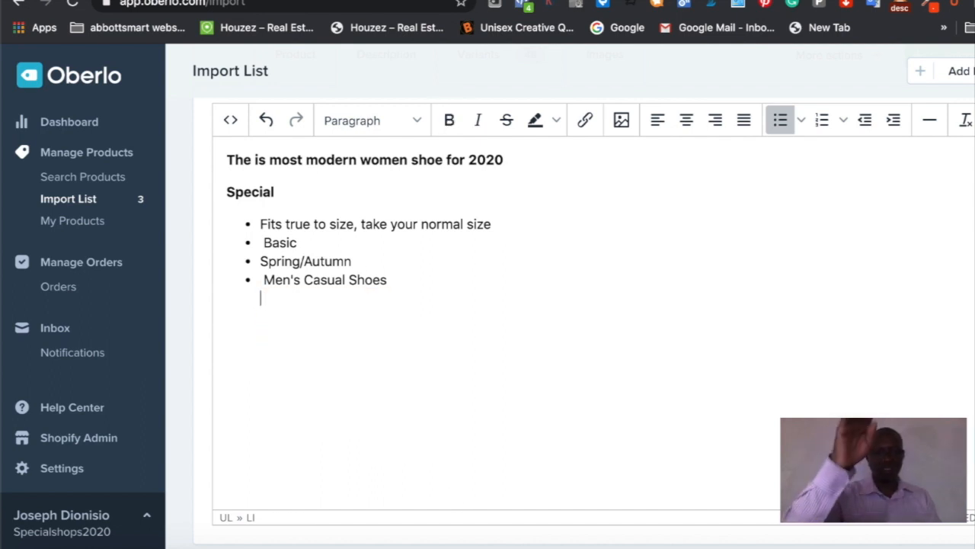
{"action": "key", "text": "Return"}
{"action": "key", "text": "Return"}
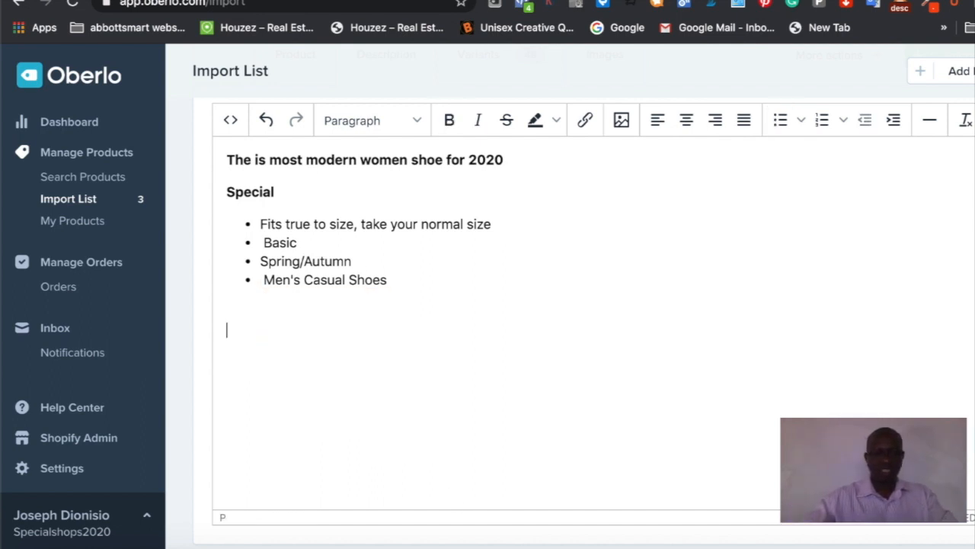
Add the line "Shipping takes 2-3 weeks worldwide" below the bulleted list
{"action": "type", "text": "Ship"}
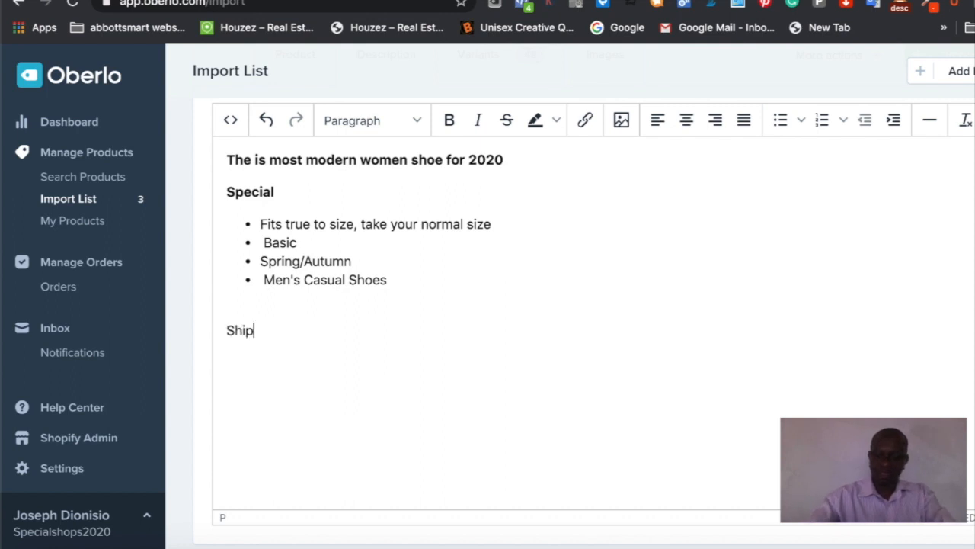
{"action": "type", "text": "ing"}
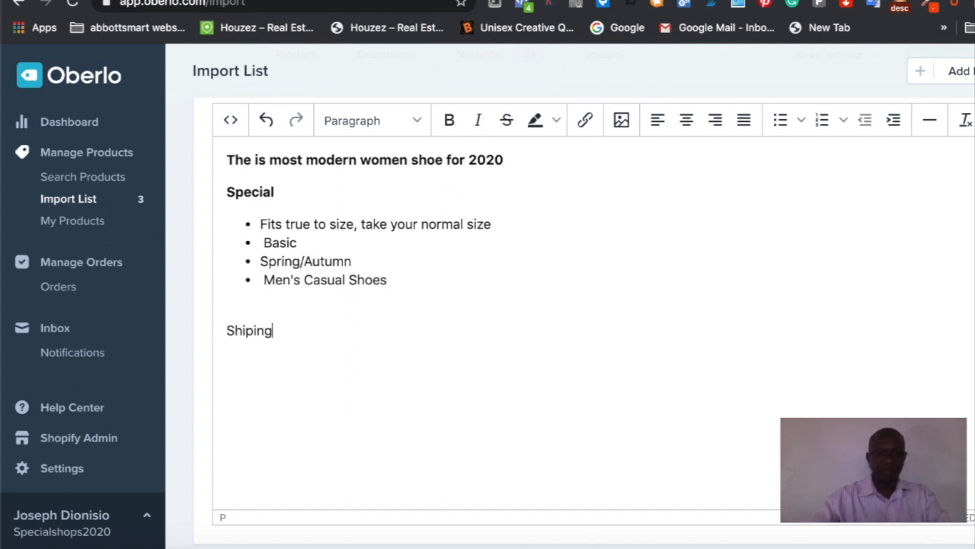
{"action": "key", "text": "BackSpace"}
{"action": "key", "text": "BackSpace"}
{"action": "key", "text": "BackSpace"}
{"action": "type", "text": "pin"}
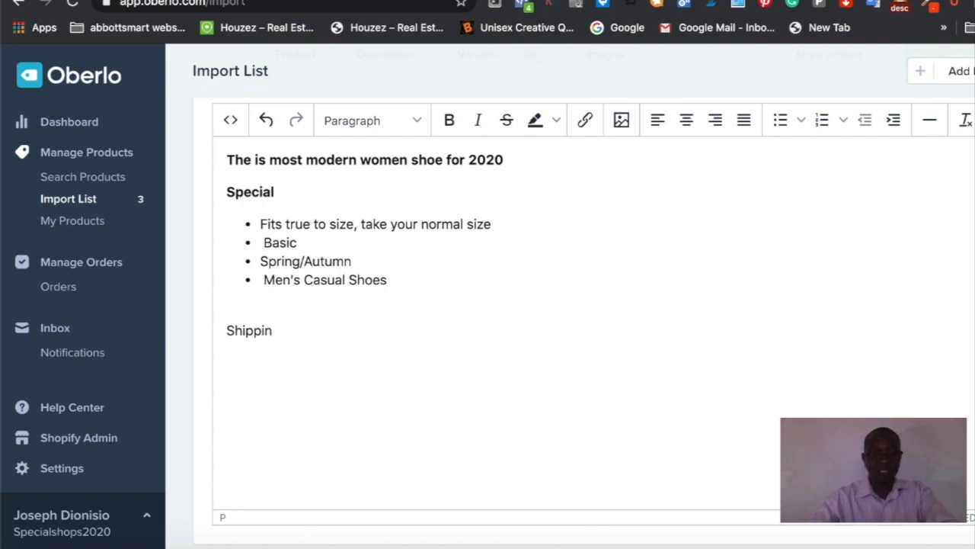
{"action": "type", "text": "g ta"}
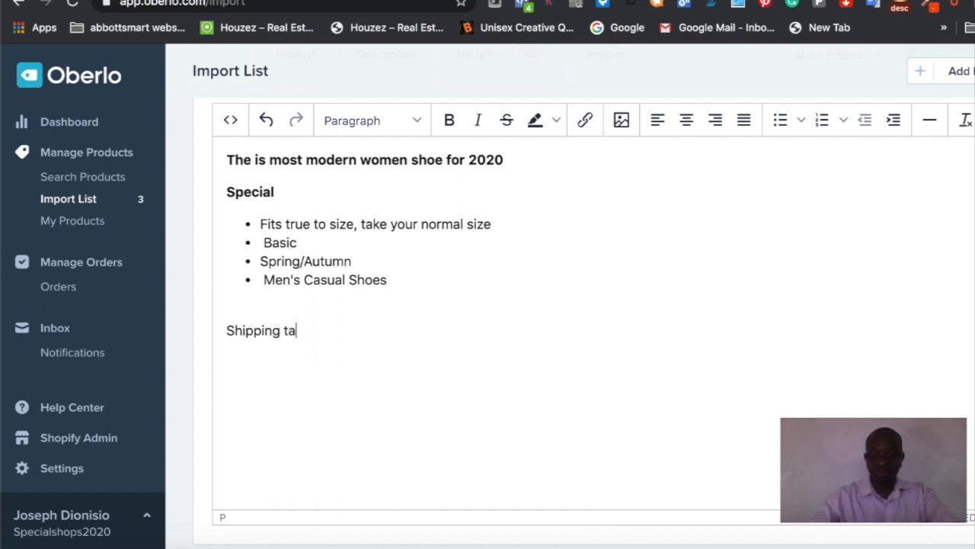
{"action": "type", "text": "kes 2"}
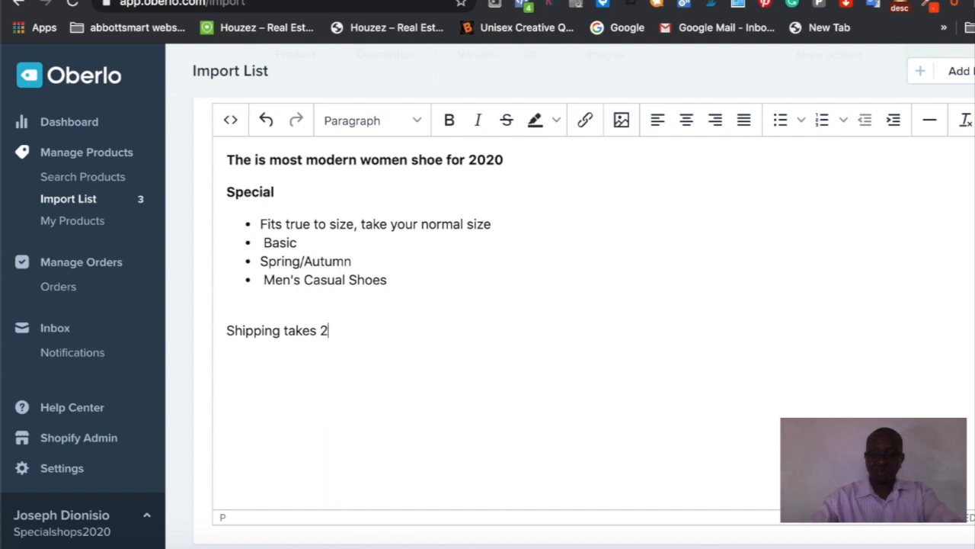
{"action": "type", "text": "-3 wee"}
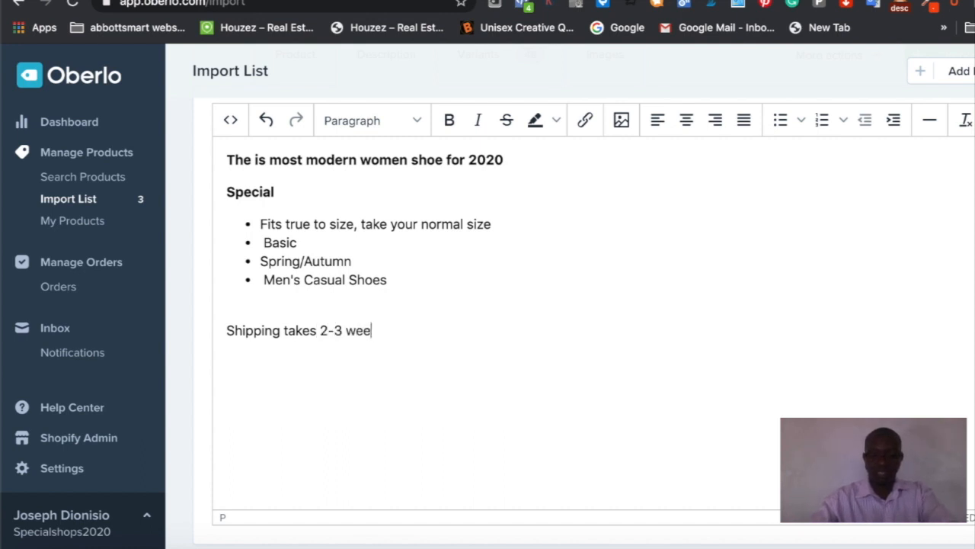
{"action": "type", "text": "ks for th"}
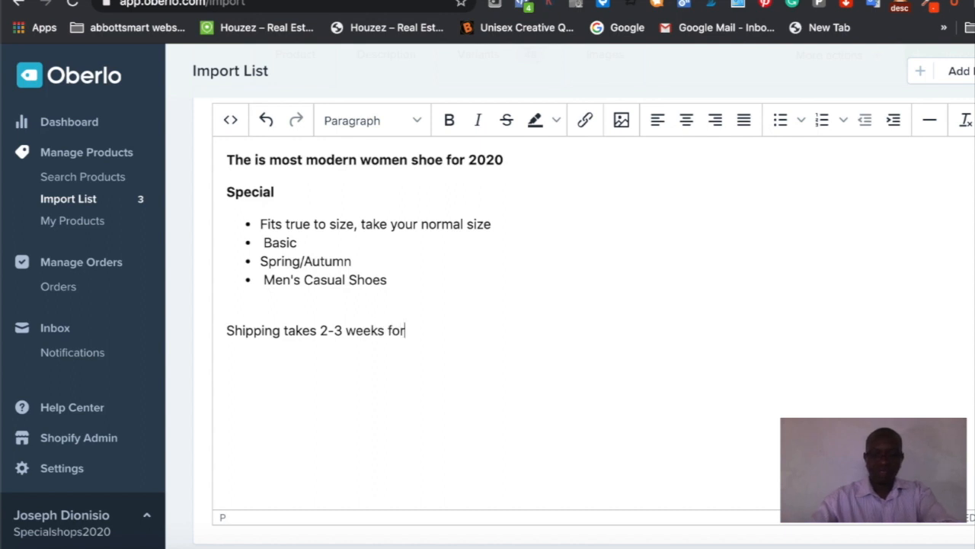
{"action": "key", "text": "BackSpace"}
{"action": "key", "text": "BackSpace"}
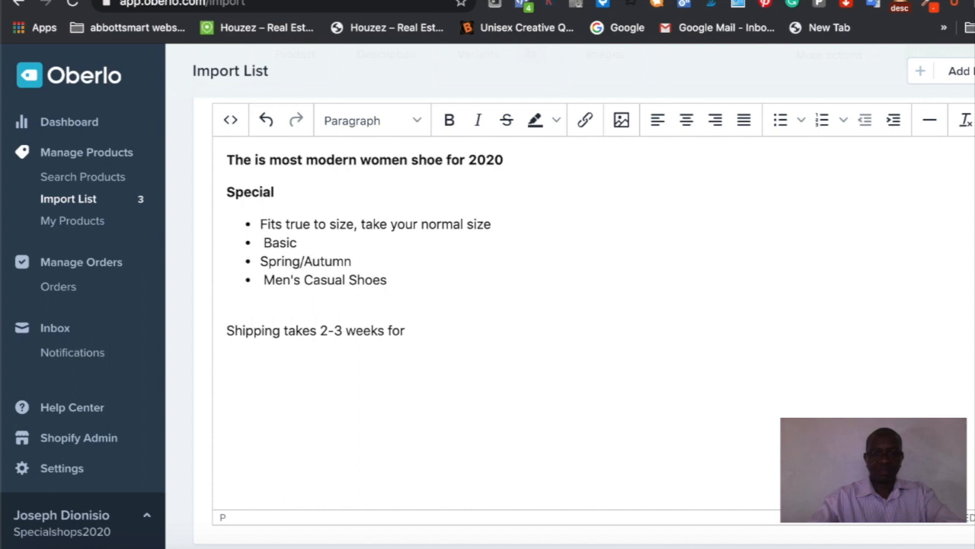
{"action": "key", "text": "BackSpace"}
{"action": "key", "text": "BackSpace"}
{"action": "key", "text": "BackSpace"}
{"action": "type", "text": "wo"}
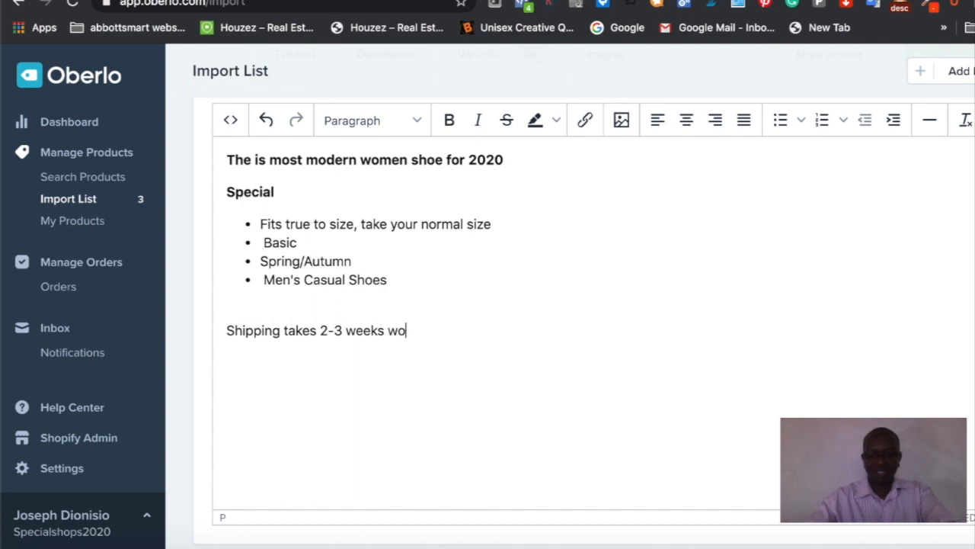
{"action": "type", "text": "rl"}
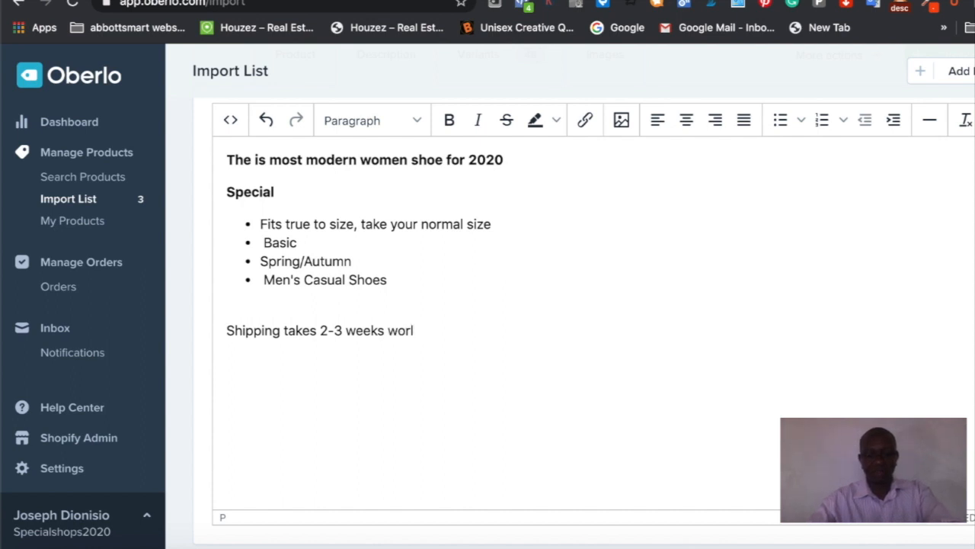
{"action": "type", "text": "dwid"}
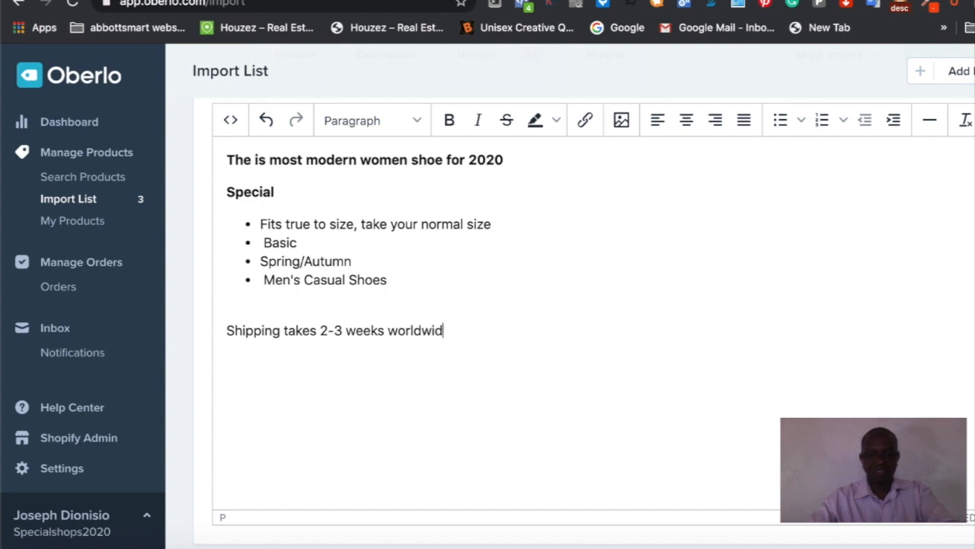
{"action": "type", "text": "e"}
{"action": "key", "text": "BackSpace"}
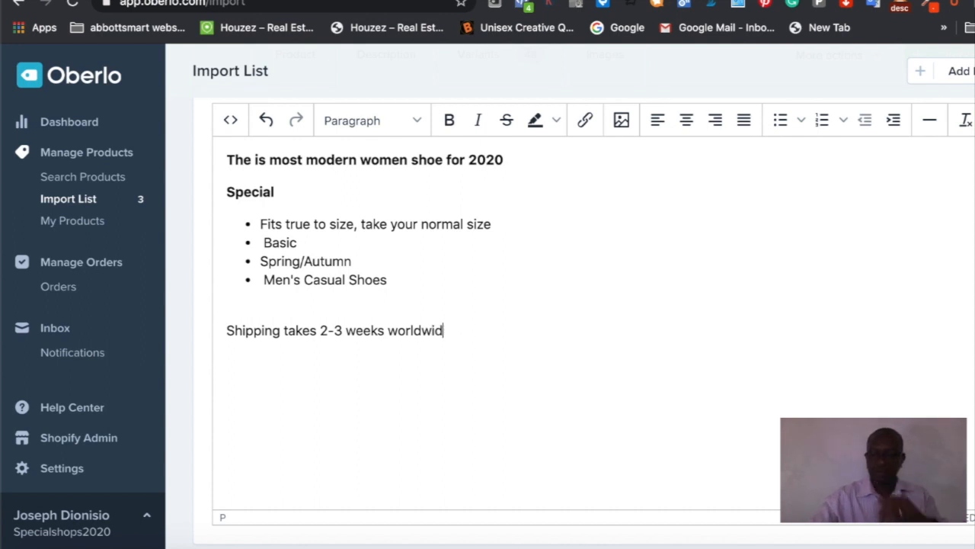
{"action": "type", "text": "e"}
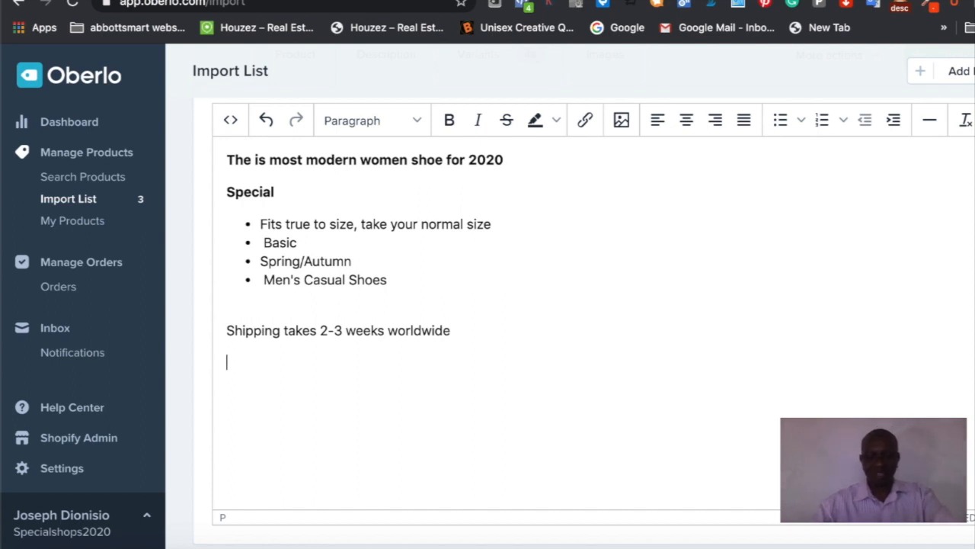
Add the line "Our store has 100% money back guarantee" in a new paragraph below the shipping line
{"action": "type", "text": "O"}
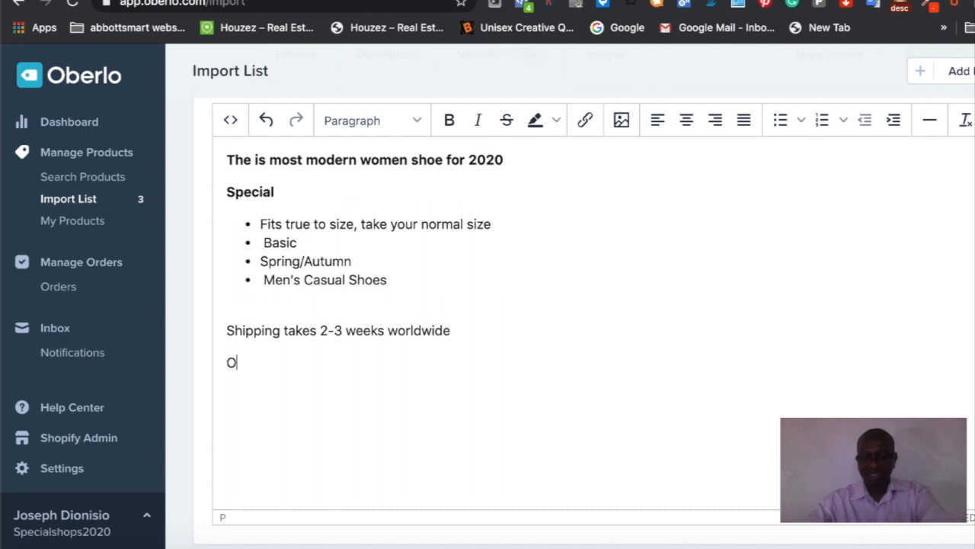
{"action": "type", "text": "ur s"}
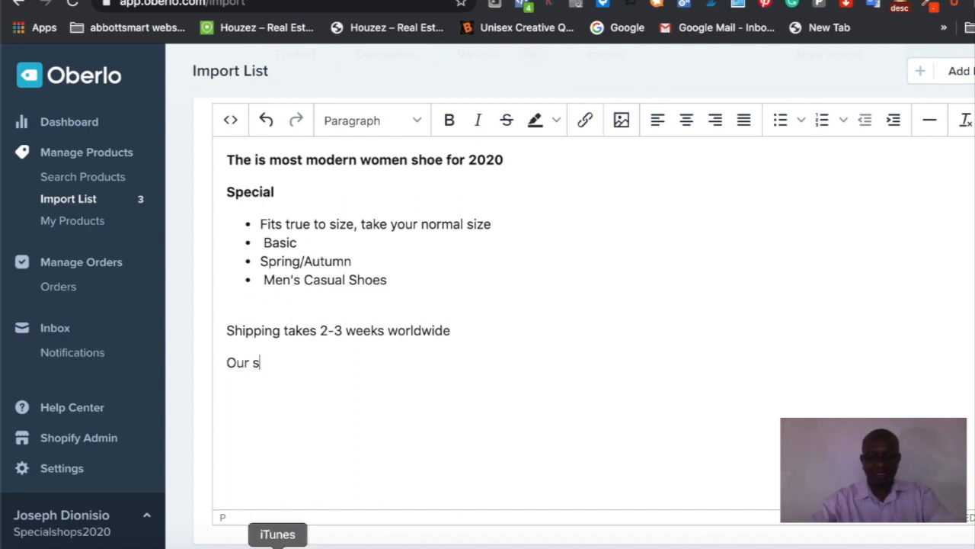
{"action": "type", "text": "to "}
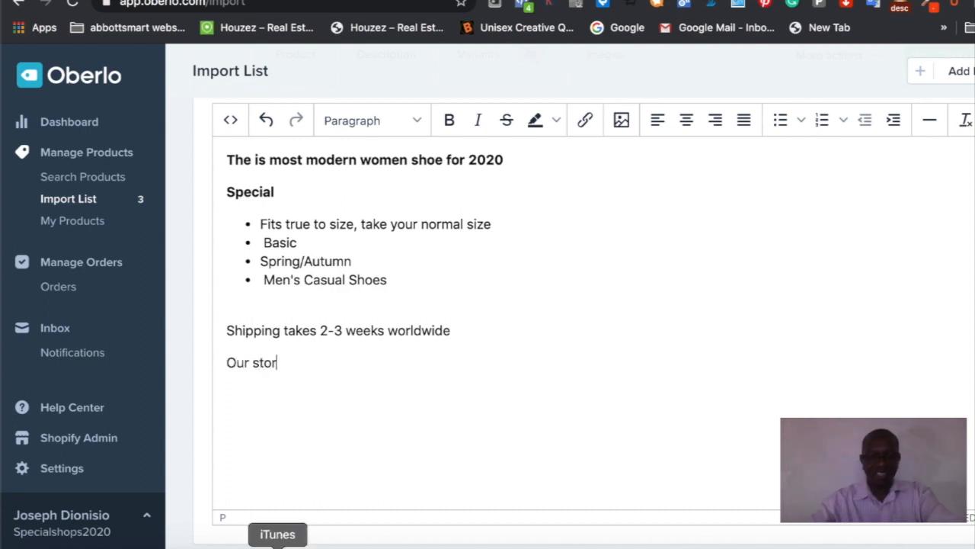
{"action": "type", "text": "e has"}
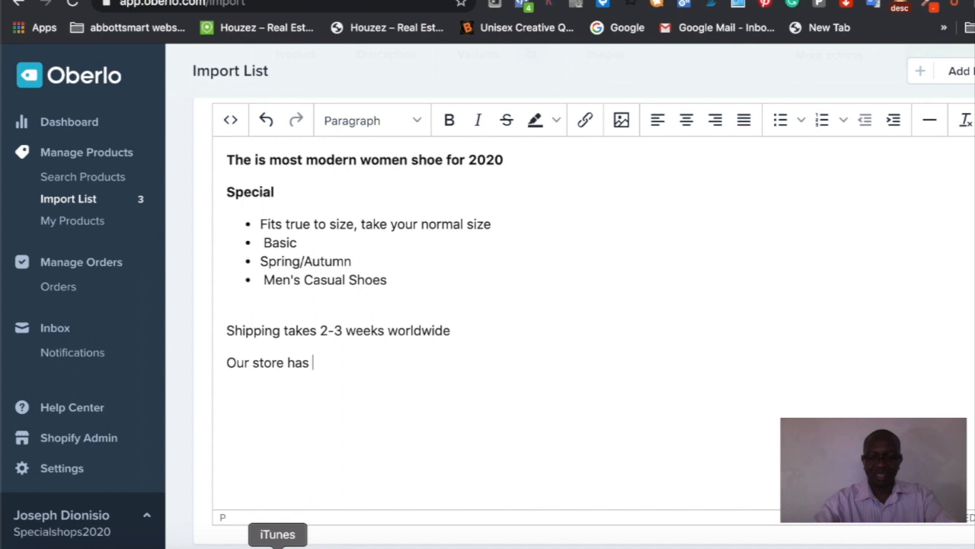
{"action": "type", "text": "100"}
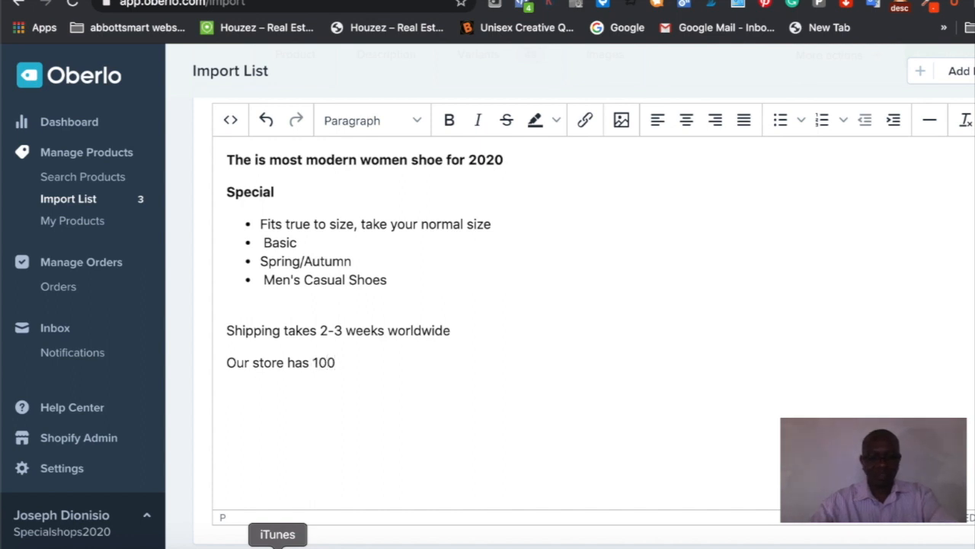
{"action": "type", "text": "%"}
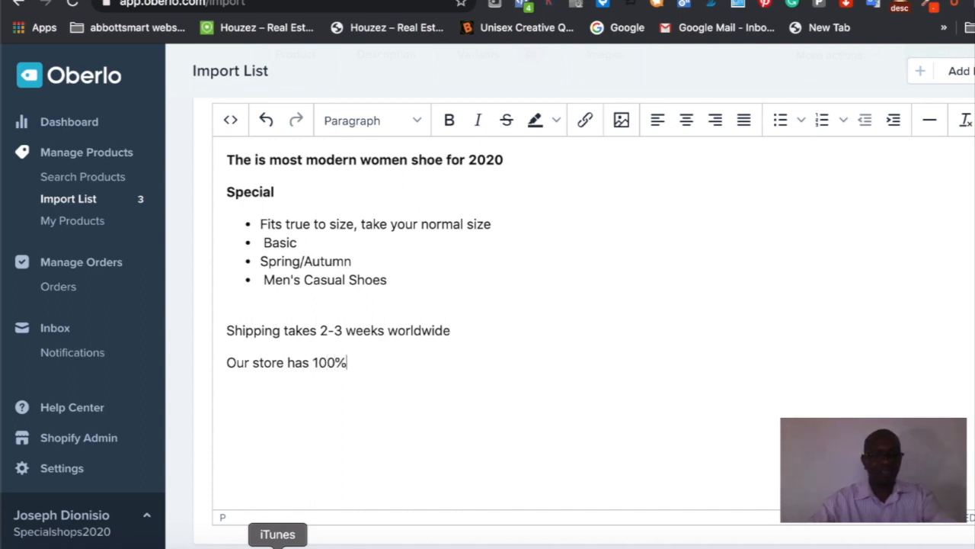
{"action": "type", "text": " mon"}
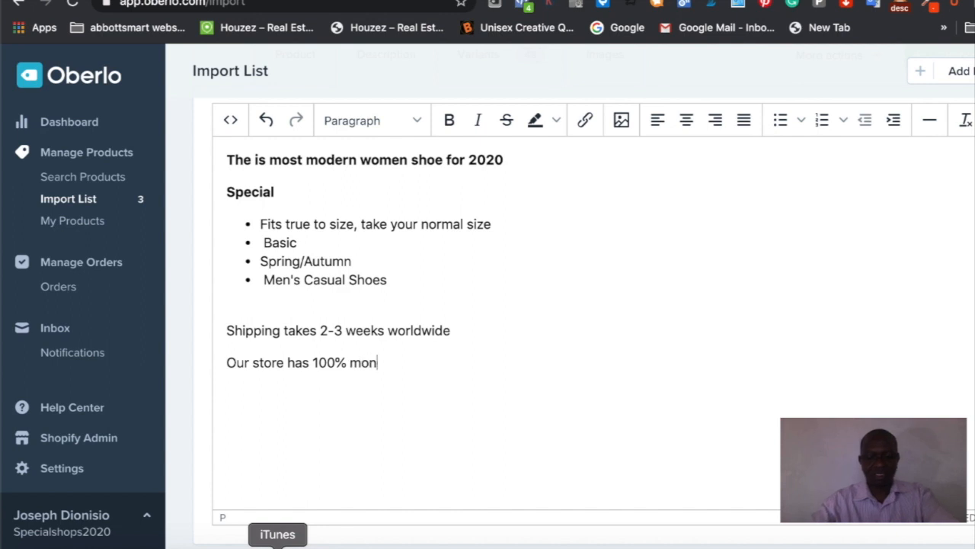
{"action": "type", "text": "ey"}
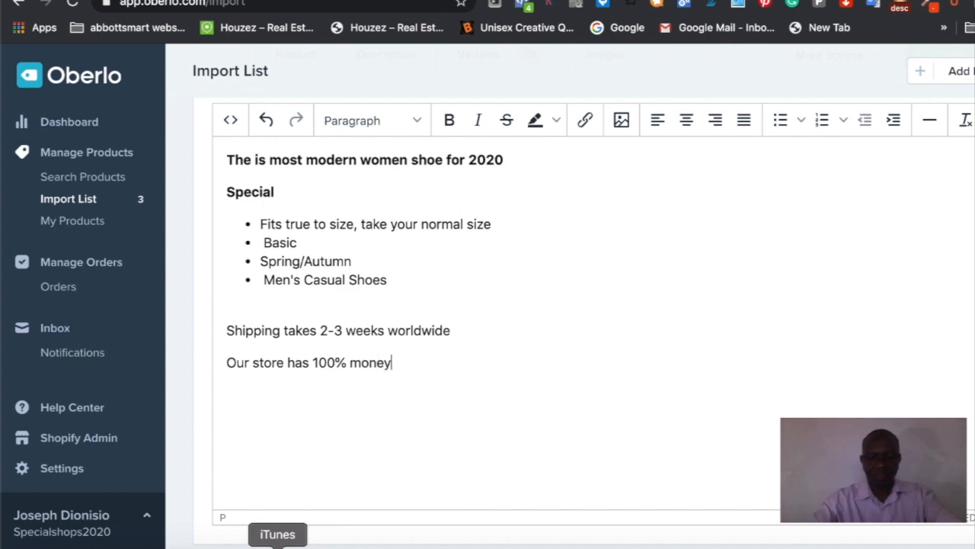
{"action": "type", "text": " back guar"}
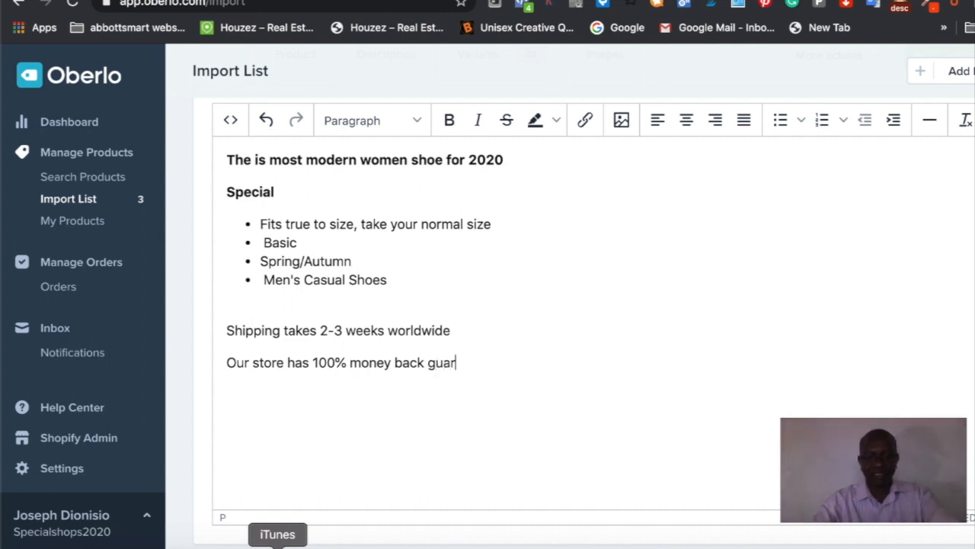
{"action": "type", "text": "antee "}
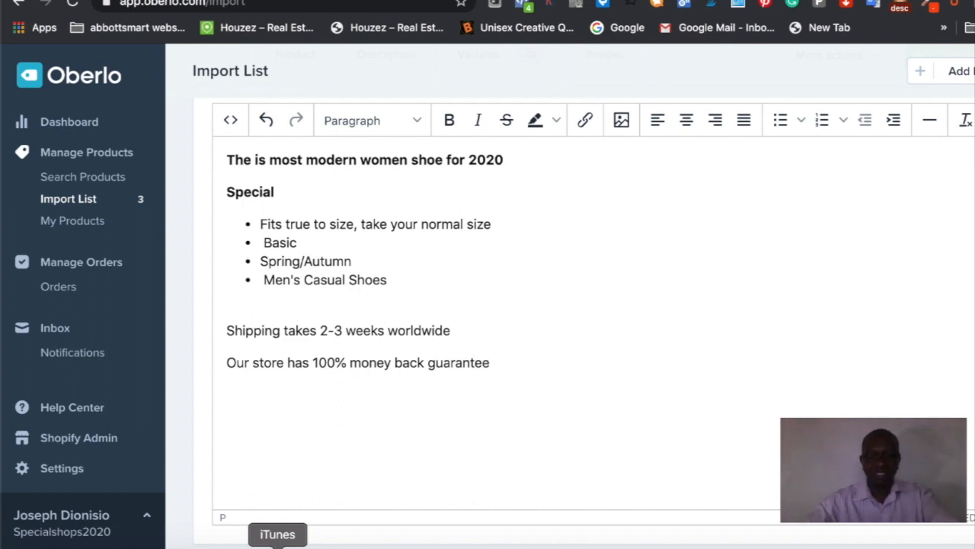
Extend the money back guarantee line with "return refund policy." and start a new paragraph below it
{"action": "type", "text": "return"}
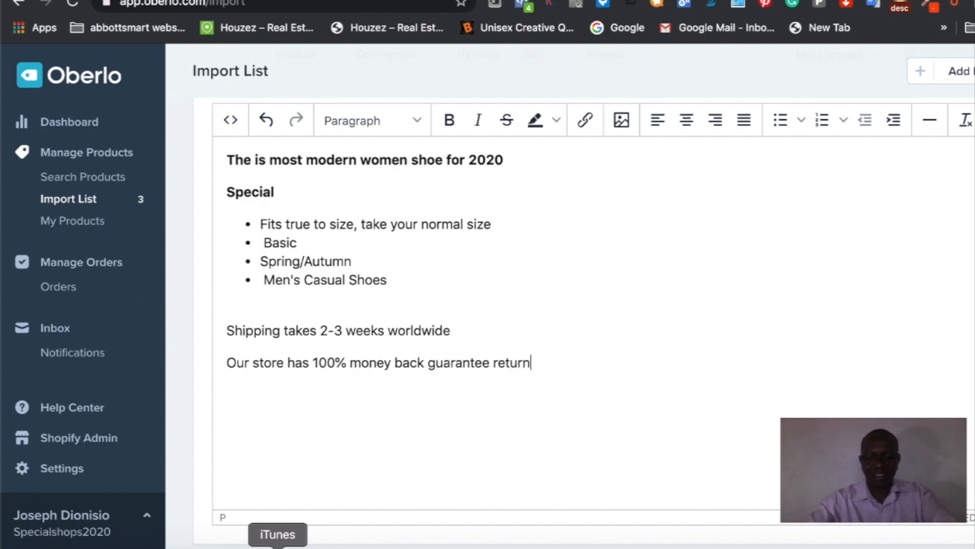
{"action": "type", "text": "refun"}
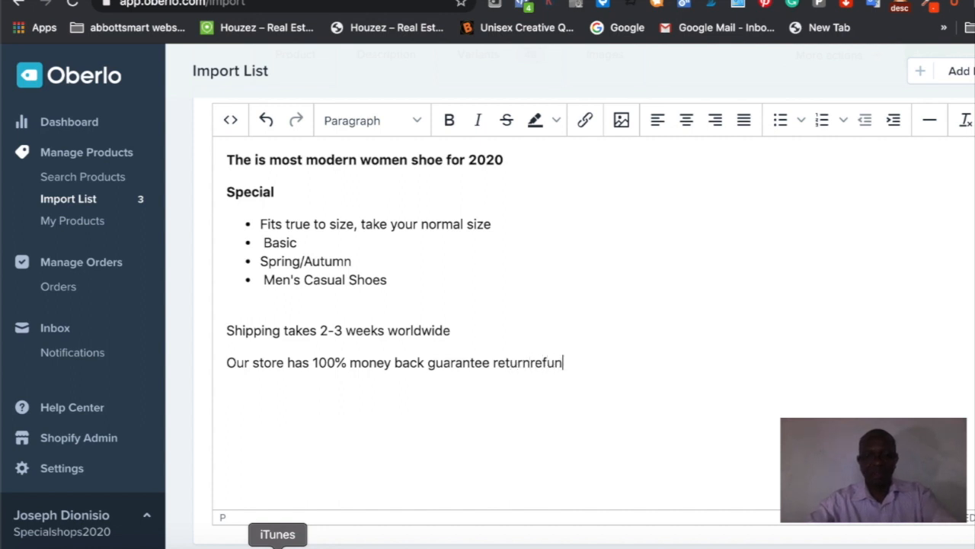
{"action": "key", "text": "BackSpace"}
{"action": "key", "text": "BackSpace"}
{"action": "key", "text": "BackSpace"}
{"action": "key", "text": "BackSpace"}
{"action": "key", "text": "BackSpace"}
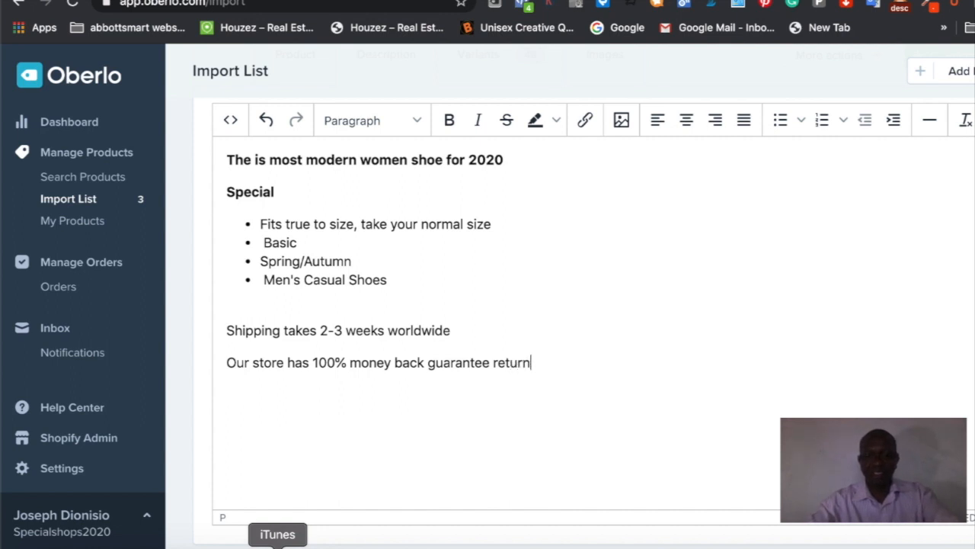
{"action": "type", "text": "refund"}
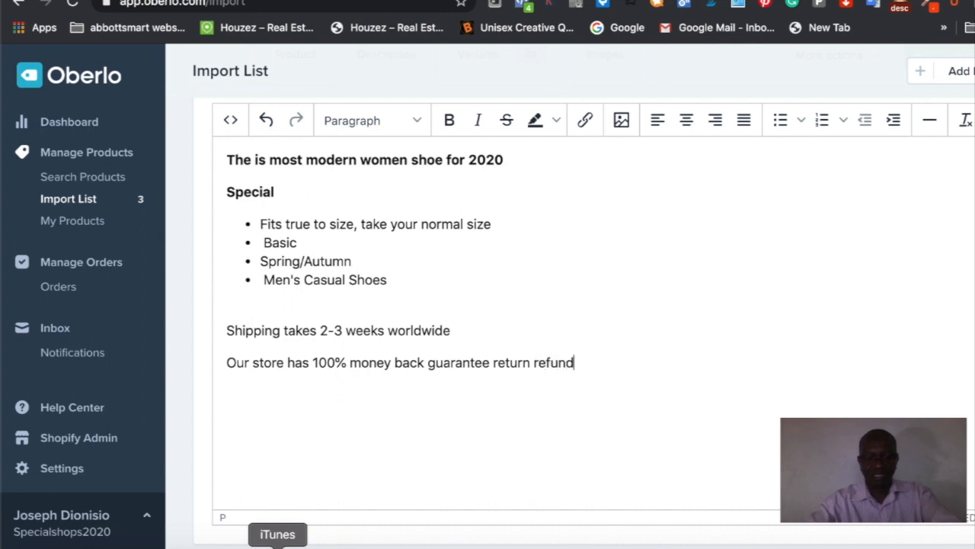
{"action": "type", "text": " policy"}
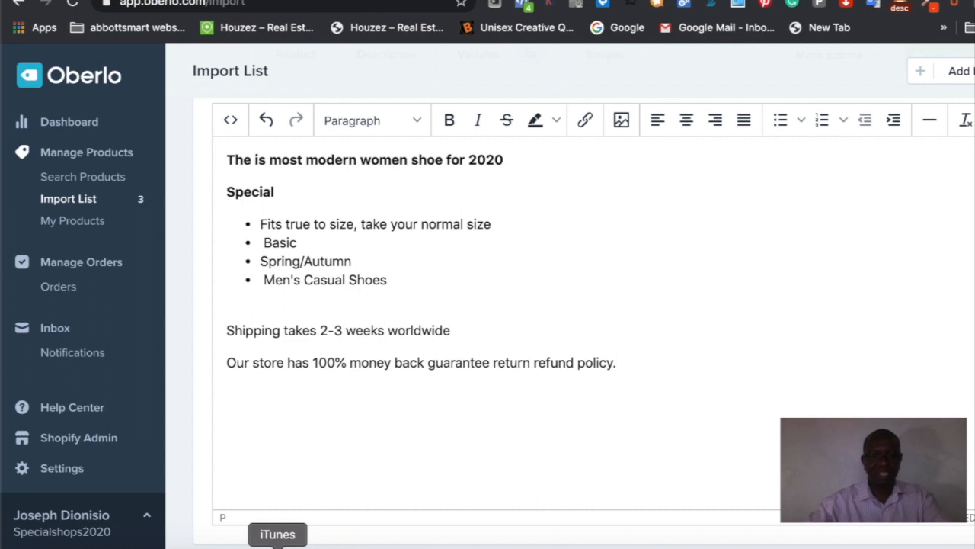
{"action": "type", "text": "."}
{"action": "key", "text": "Return"}
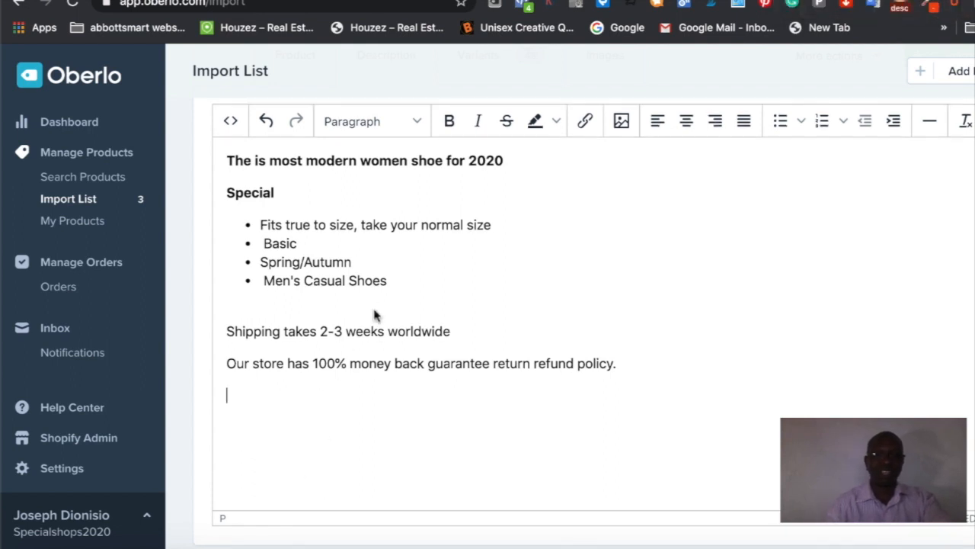
Add the worn white shoe and worn black shoe close-ups near the end of the gallery to the product's selected images
{"action": "scroll", "coordinate": [374, 315], "scroll_direction": "up", "scroll_amount": 3}
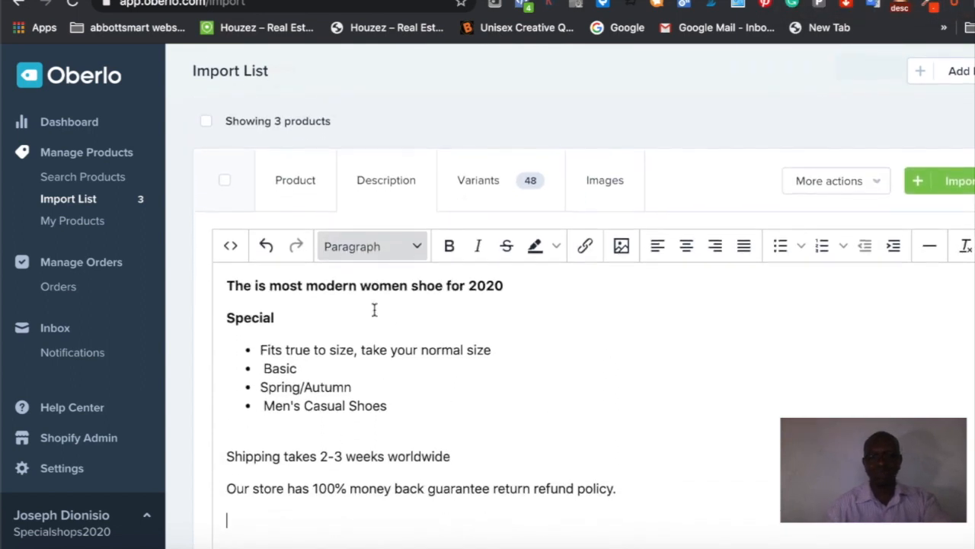
{"action": "left_click", "coordinate": [603, 188]}
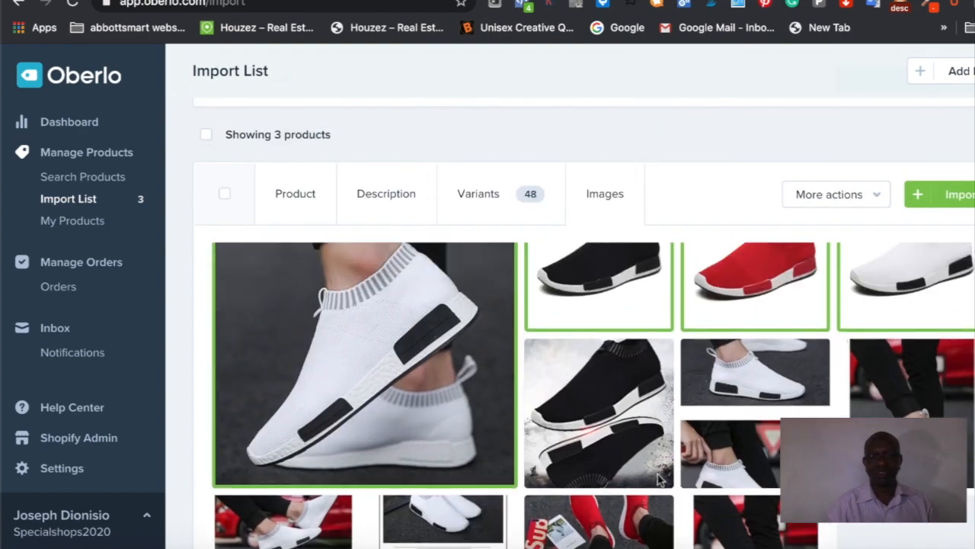
{"action": "scroll", "coordinate": [660, 479], "scroll_direction": "down", "scroll_amount": 1}
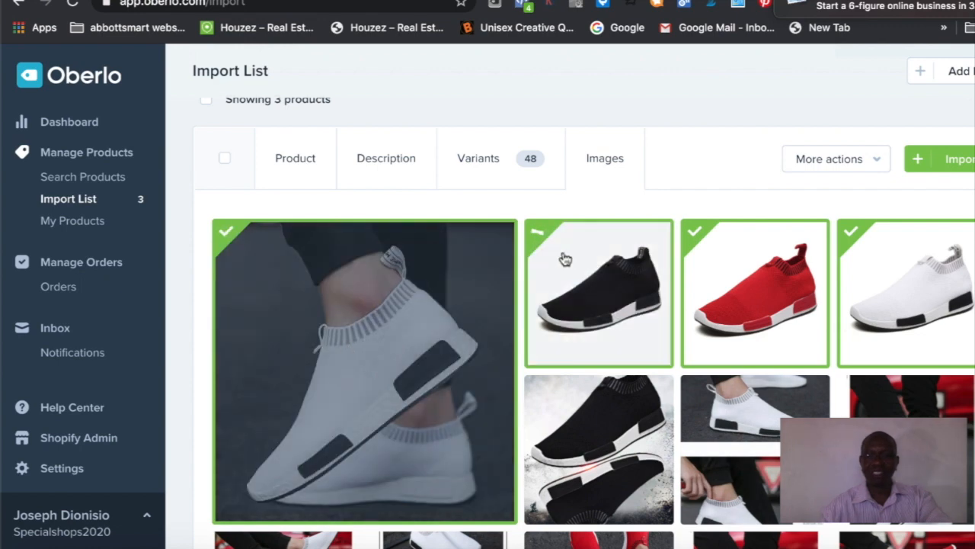
{"action": "scroll", "coordinate": [845, 288], "scroll_direction": "down", "scroll_amount": 4}
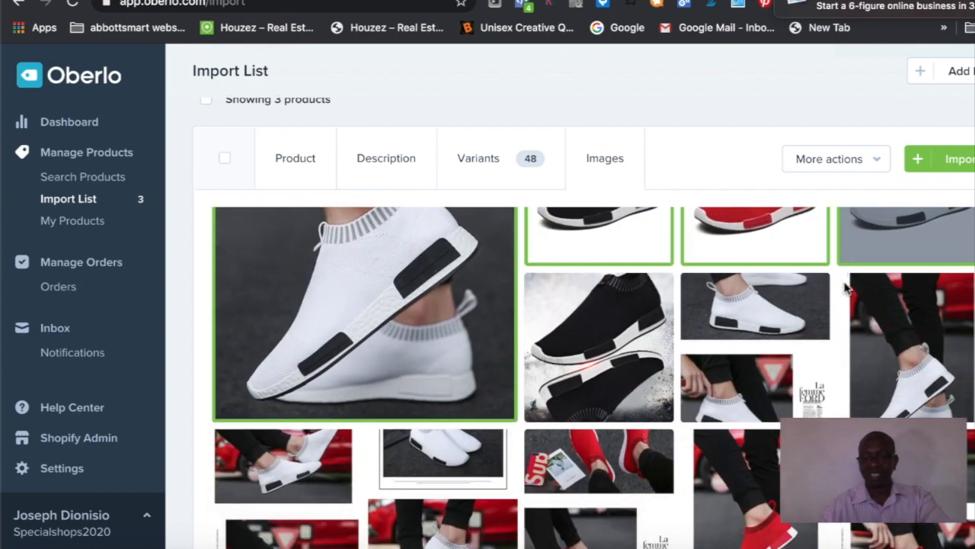
{"action": "scroll", "coordinate": [845, 288], "scroll_direction": "down", "scroll_amount": 5}
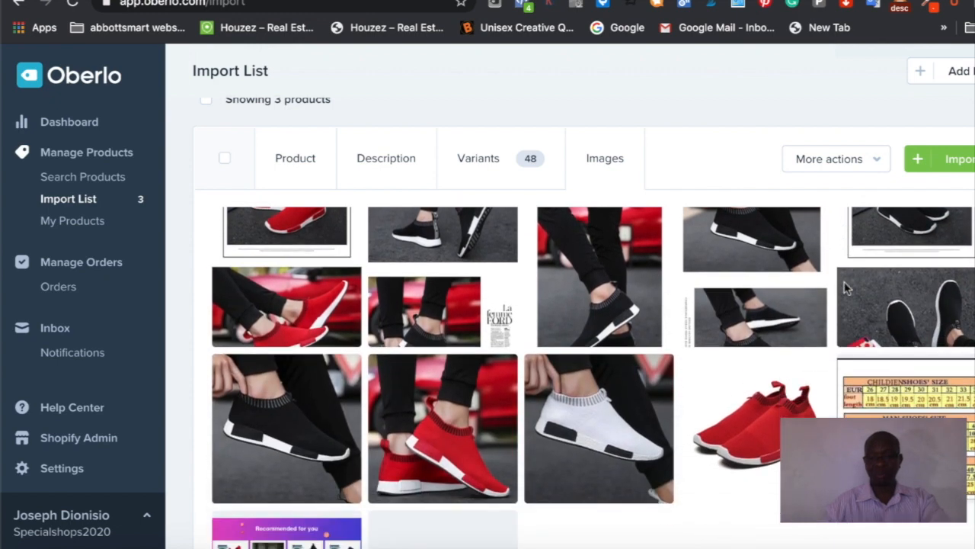
{"action": "left_click", "coordinate": [539, 368]}
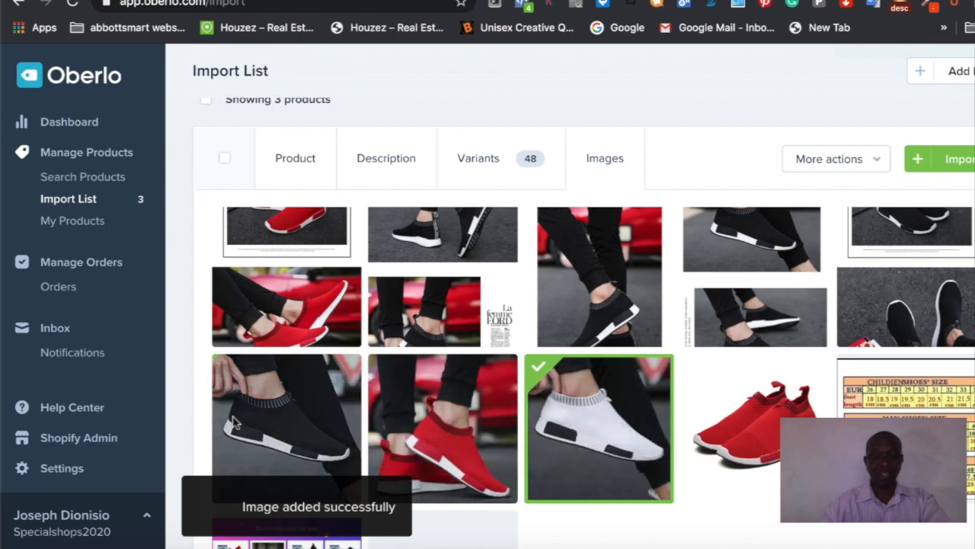
{"action": "left_click", "coordinate": [226, 369]}
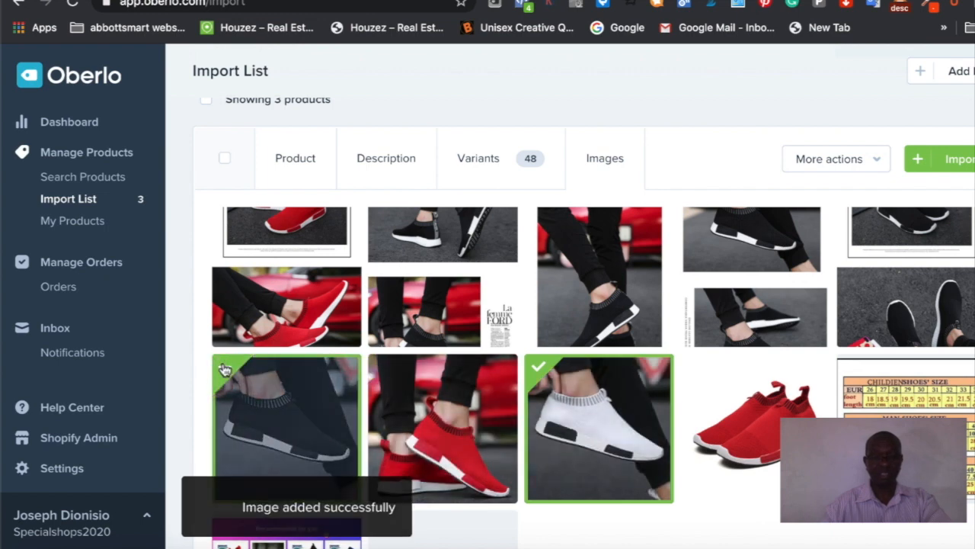
{"action": "scroll", "coordinate": [383, 403], "scroll_direction": "down", "scroll_amount": 2}
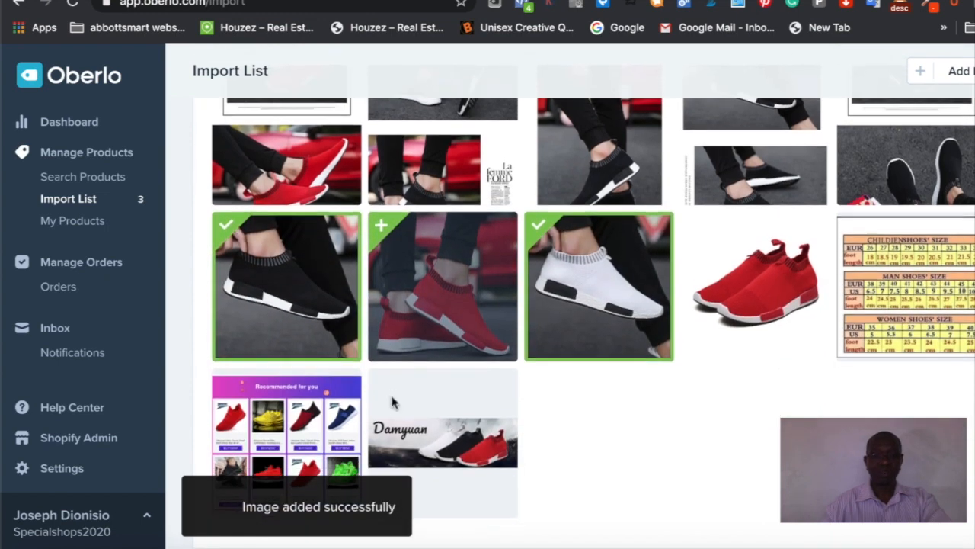
Review the shoe's variants, checking the cost, shipping, price and profit of each size and ship-from option
{"action": "scroll", "coordinate": [390, 404], "scroll_direction": "up", "scroll_amount": 3}
{"action": "scroll", "coordinate": [392, 404], "scroll_direction": "up", "scroll_amount": 1}
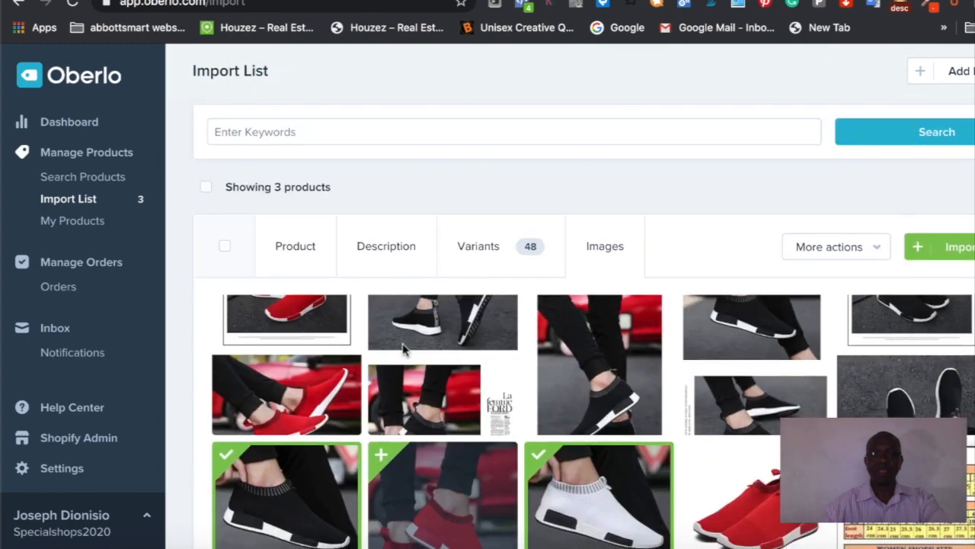
{"action": "left_click", "coordinate": [479, 247]}
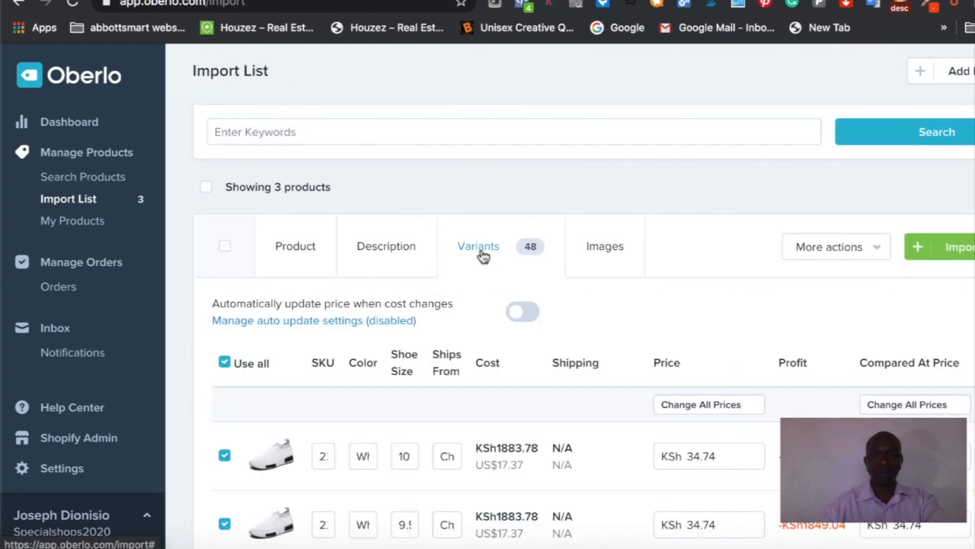
{"action": "scroll", "coordinate": [483, 257], "scroll_direction": "down", "scroll_amount": 3}
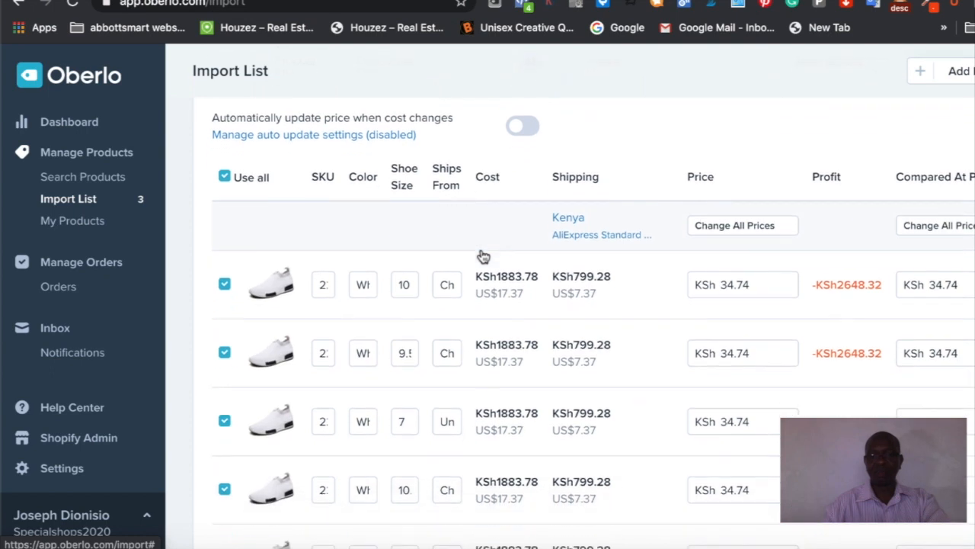
{"action": "scroll", "coordinate": [483, 257], "scroll_direction": "down", "scroll_amount": 2}
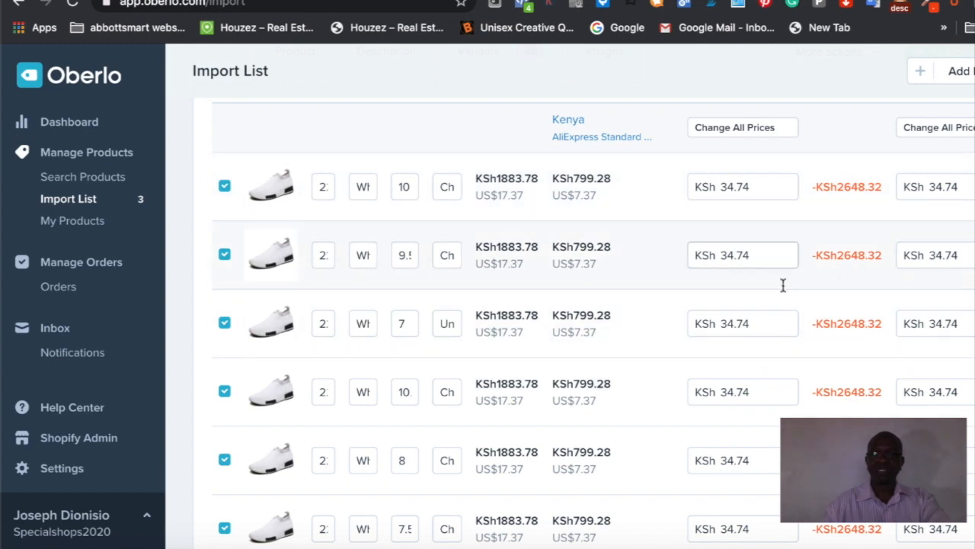
{"action": "scroll", "coordinate": [579, 347], "scroll_direction": "down", "scroll_amount": 5}
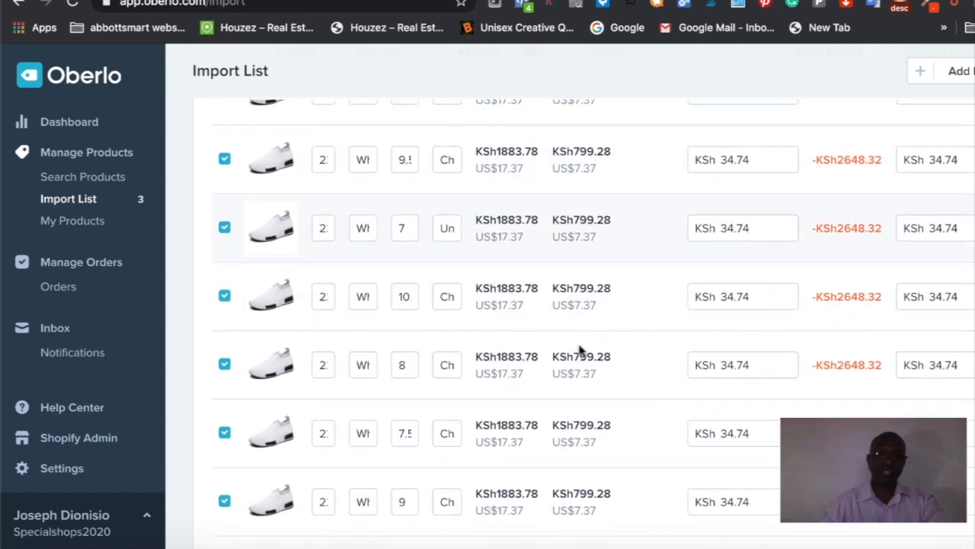
{"action": "scroll", "coordinate": [579, 347], "scroll_direction": "down", "scroll_amount": 1}
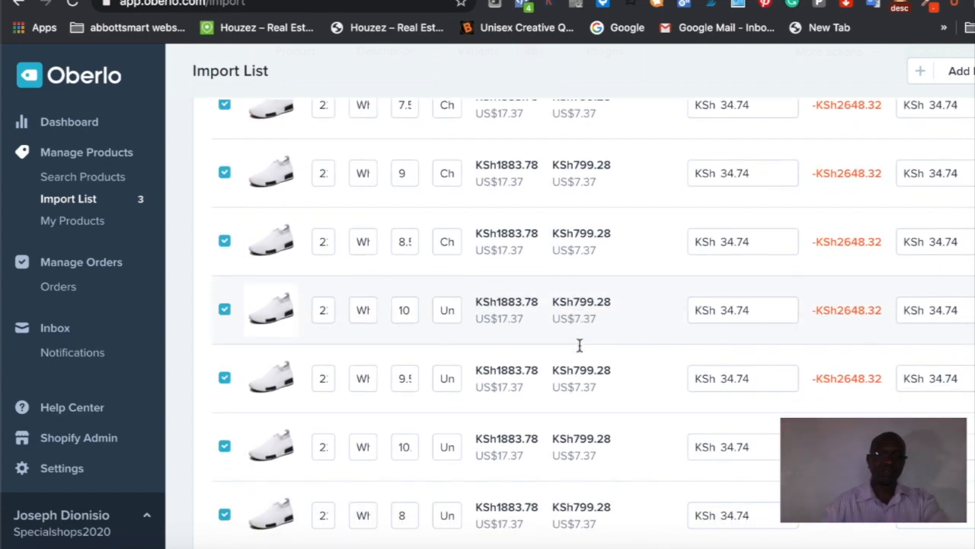
{"action": "scroll", "coordinate": [580, 347], "scroll_direction": "down", "scroll_amount": 4}
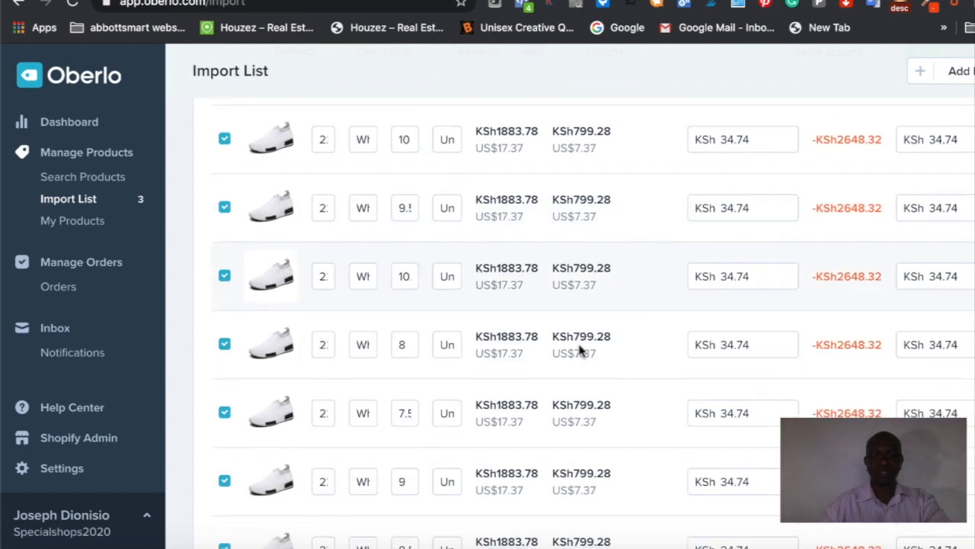
{"action": "scroll", "coordinate": [579, 349], "scroll_direction": "up", "scroll_amount": 3}
{"action": "scroll", "coordinate": [579, 349], "scroll_direction": "up", "scroll_amount": 4}
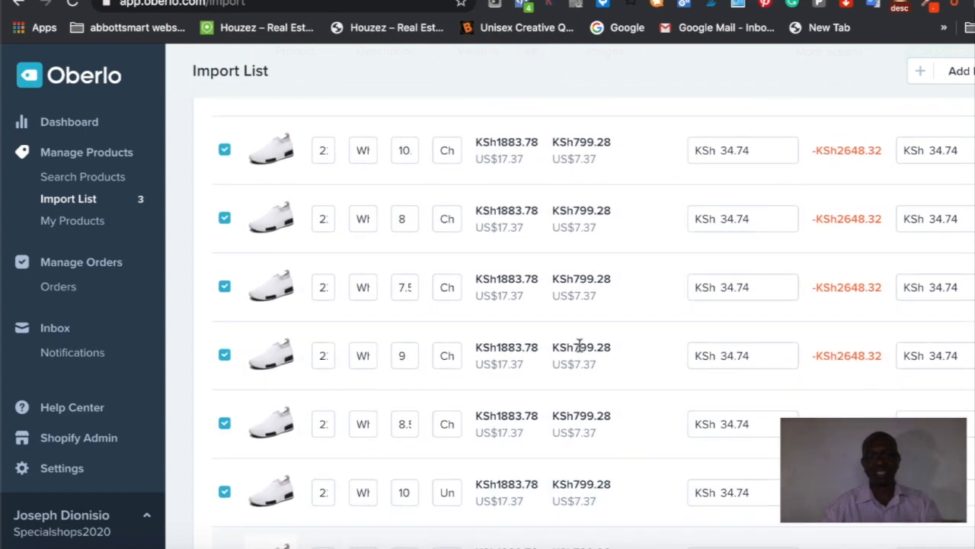
{"action": "scroll", "coordinate": [579, 349], "scroll_direction": "up", "scroll_amount": 5}
{"action": "scroll", "coordinate": [579, 349], "scroll_direction": "down", "scroll_amount": 2}
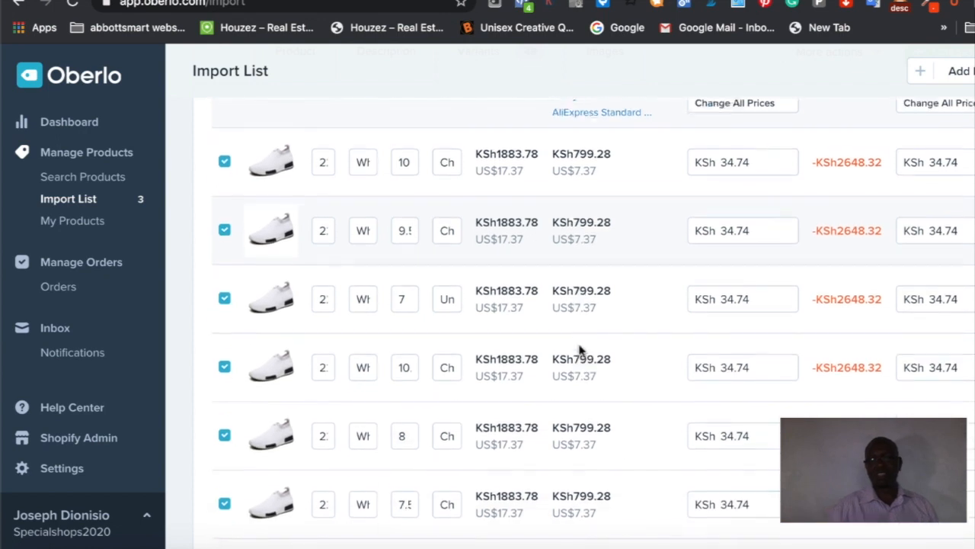
{"action": "scroll", "coordinate": [579, 349], "scroll_direction": "down", "scroll_amount": 1}
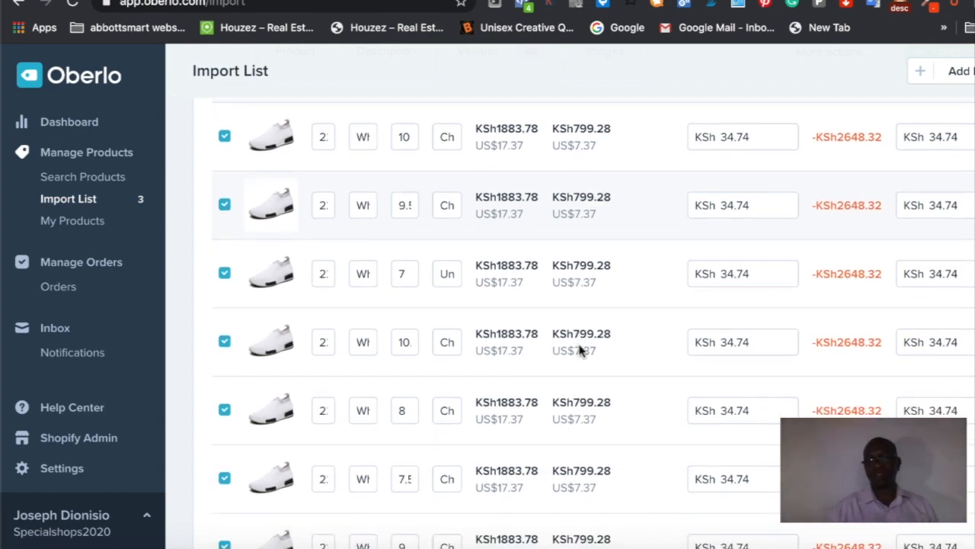
{"action": "scroll", "coordinate": [579, 349], "scroll_direction": "up", "scroll_amount": 1}
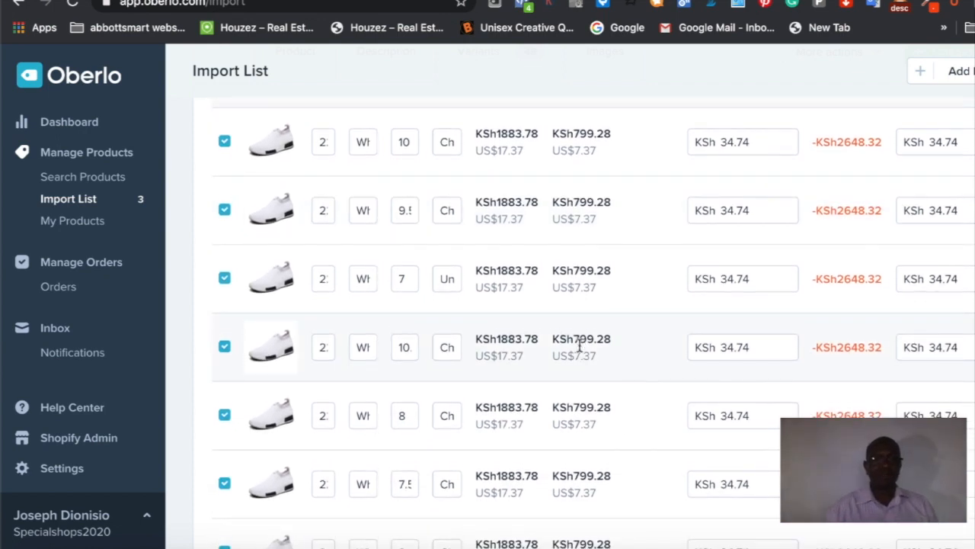
{"action": "scroll", "coordinate": [579, 347], "scroll_direction": "up", "scroll_amount": 1}
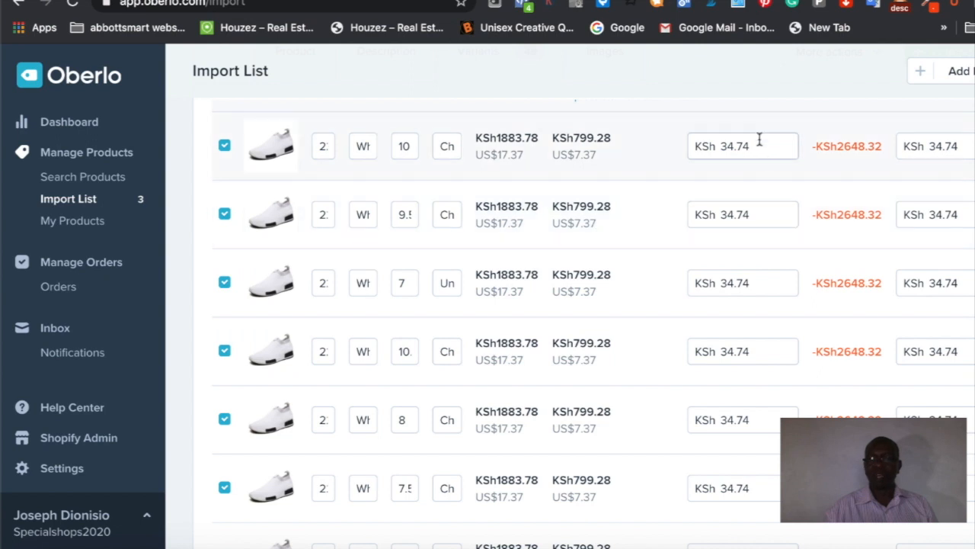
{"action": "scroll", "coordinate": [759, 145], "scroll_direction": "down", "scroll_amount": 2}
{"action": "scroll", "coordinate": [760, 146], "scroll_direction": "up", "scroll_amount": 4}
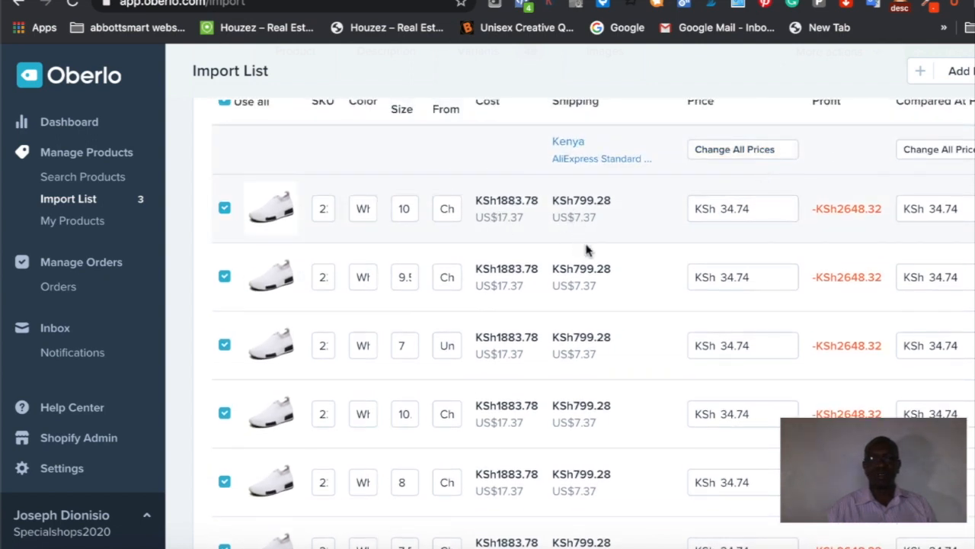
{"action": "scroll", "coordinate": [587, 249], "scroll_direction": "down", "scroll_amount": 1}
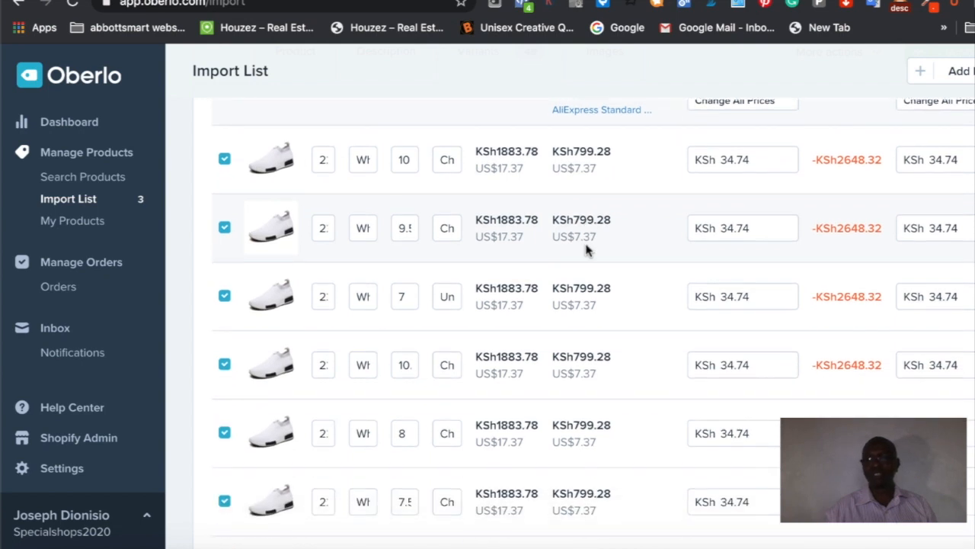
{"action": "scroll", "coordinate": [587, 249], "scroll_direction": "up", "scroll_amount": 3}
{"action": "scroll", "coordinate": [586, 250], "scroll_direction": "down", "scroll_amount": 1}
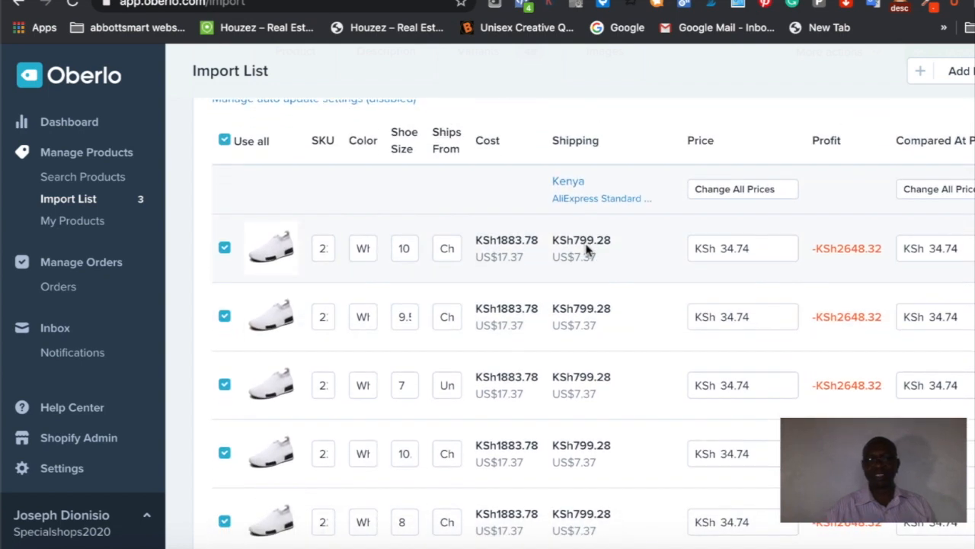
{"action": "scroll", "coordinate": [587, 243], "scroll_direction": "down", "scroll_amount": 1}
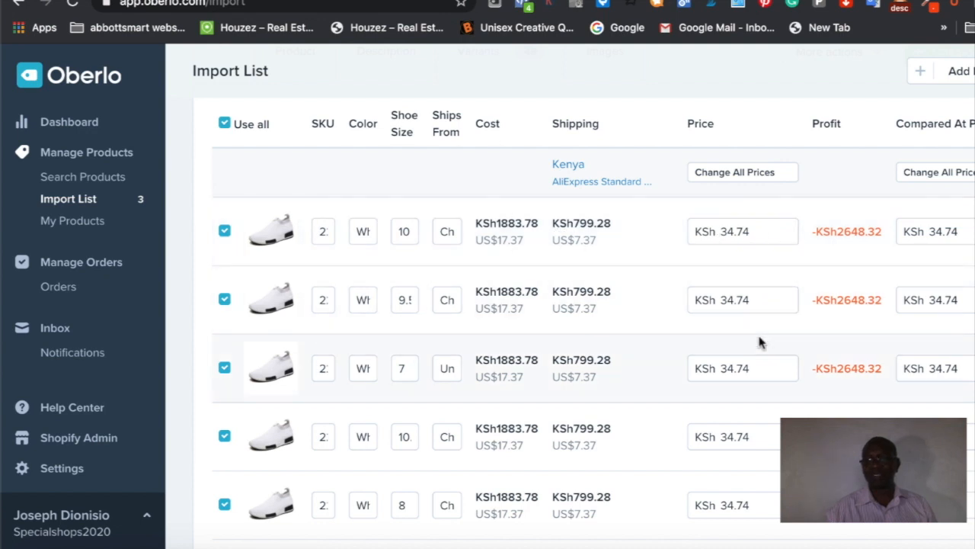
{"action": "scroll", "coordinate": [759, 343], "scroll_direction": "down", "scroll_amount": 1}
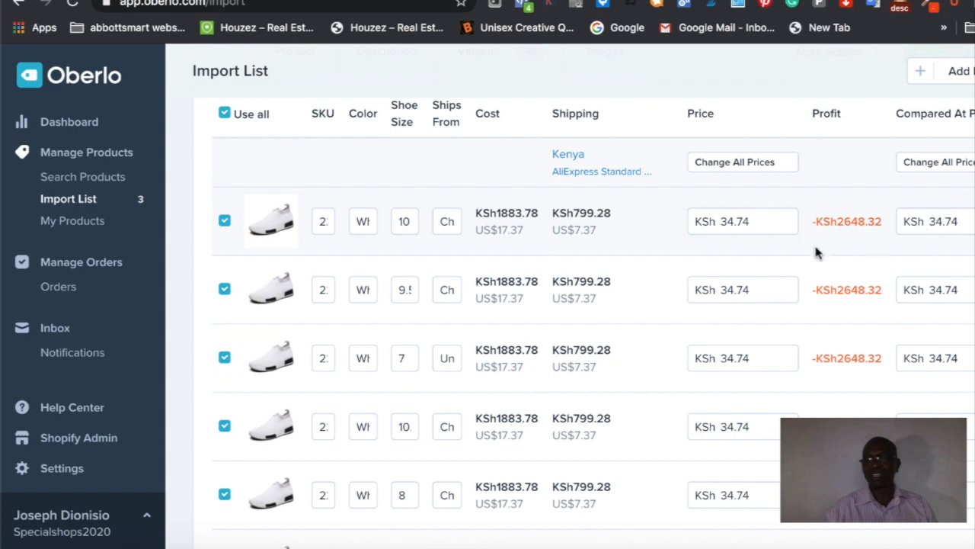
{"action": "scroll", "coordinate": [787, 398], "scroll_direction": "down", "scroll_amount": 5}
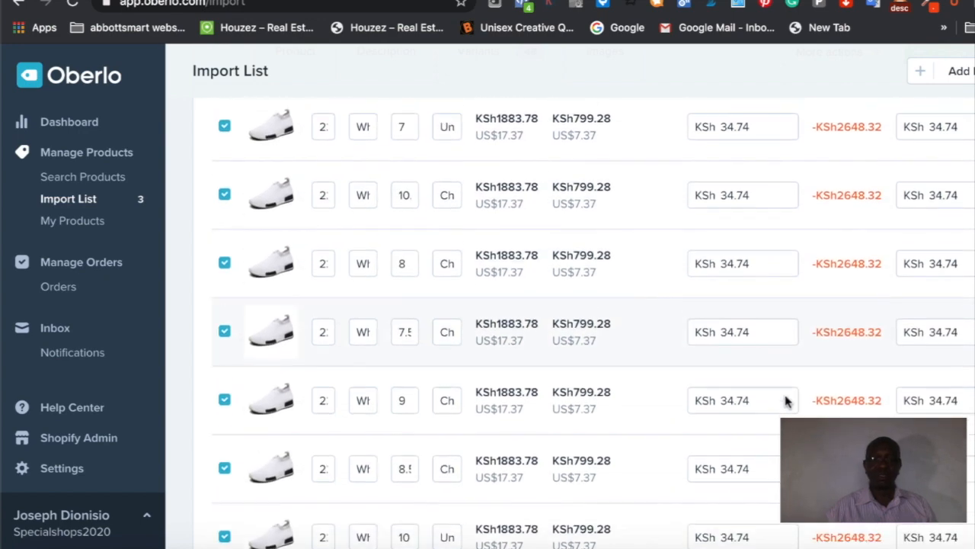
{"action": "scroll", "coordinate": [787, 400], "scroll_direction": "up", "scroll_amount": 6}
{"action": "scroll", "coordinate": [787, 400], "scroll_direction": "down", "scroll_amount": 10}
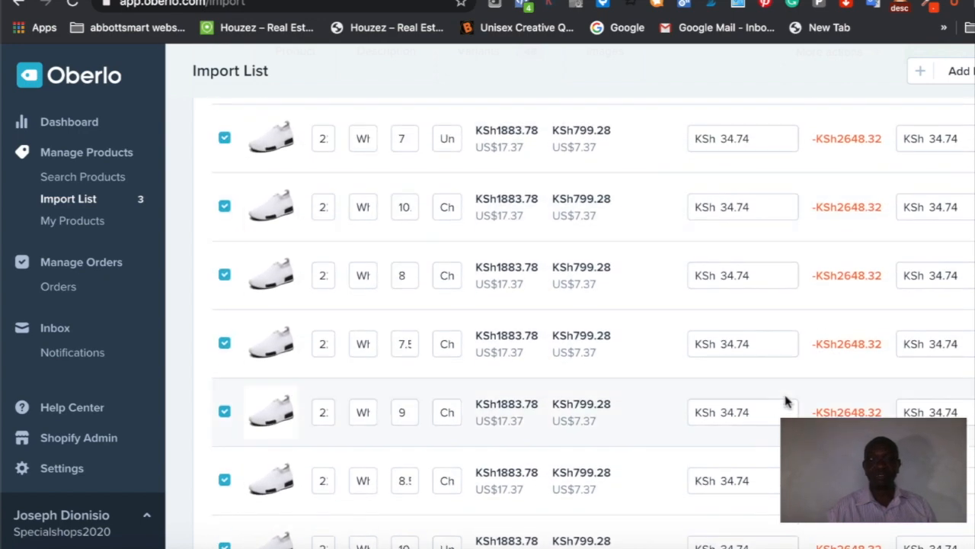
{"action": "scroll", "coordinate": [786, 397], "scroll_direction": "down", "scroll_amount": 2}
{"action": "scroll", "coordinate": [769, 366], "scroll_direction": "up", "scroll_amount": 10}
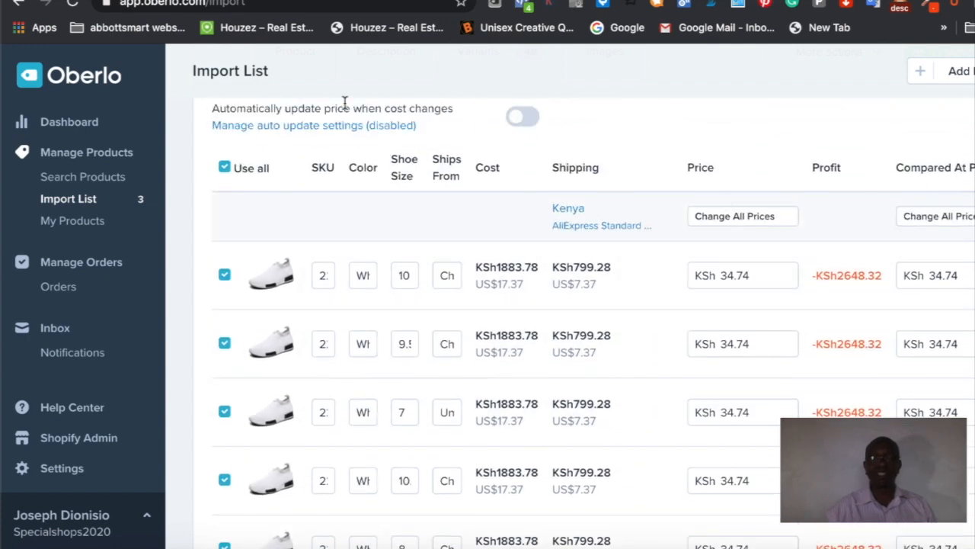
{"action": "scroll", "coordinate": [345, 103], "scroll_direction": "up", "scroll_amount": 3}
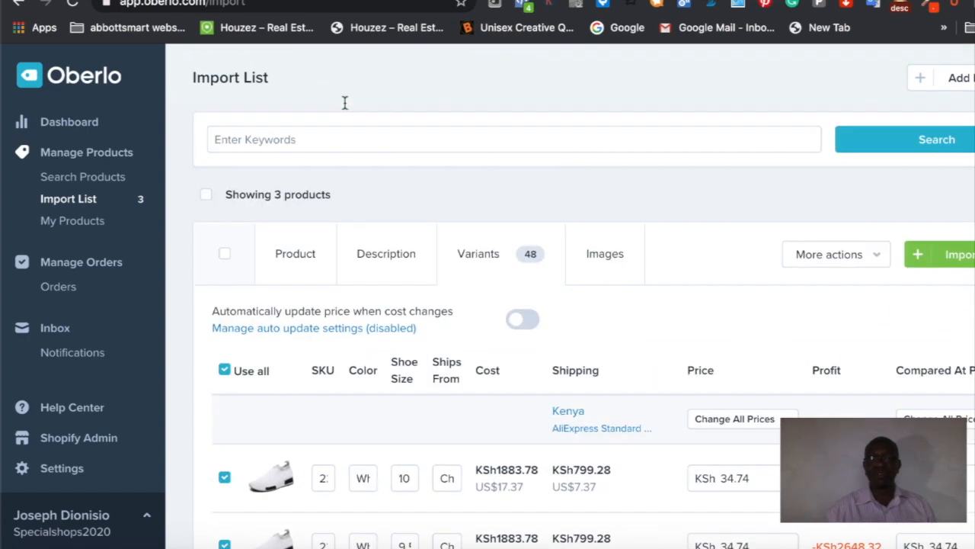
Recheck the Sports Women 2020 product's details, variants and images, and import it into the Shopify store
{"action": "left_click", "coordinate": [404, 253]}
{"action": "left_click", "coordinate": [298, 263]}
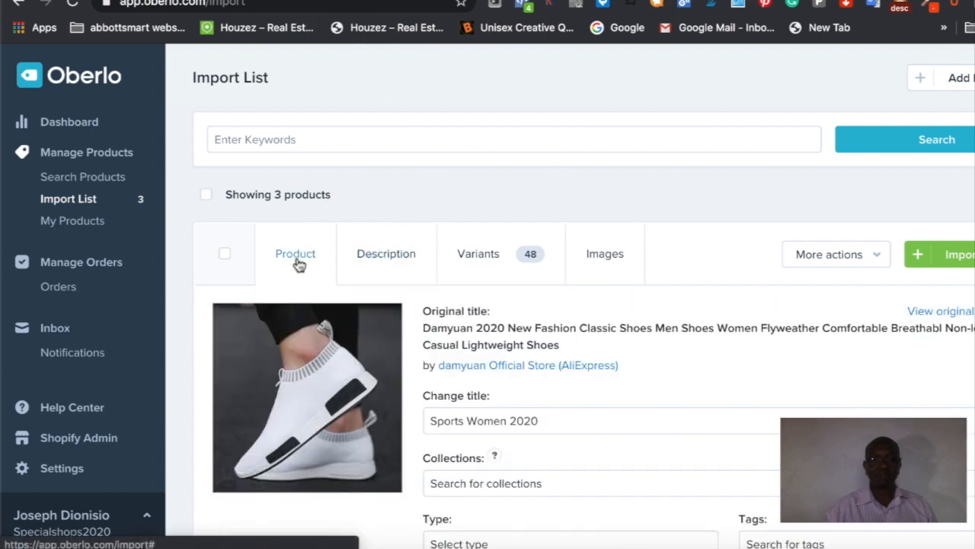
{"action": "left_click", "coordinate": [496, 268]}
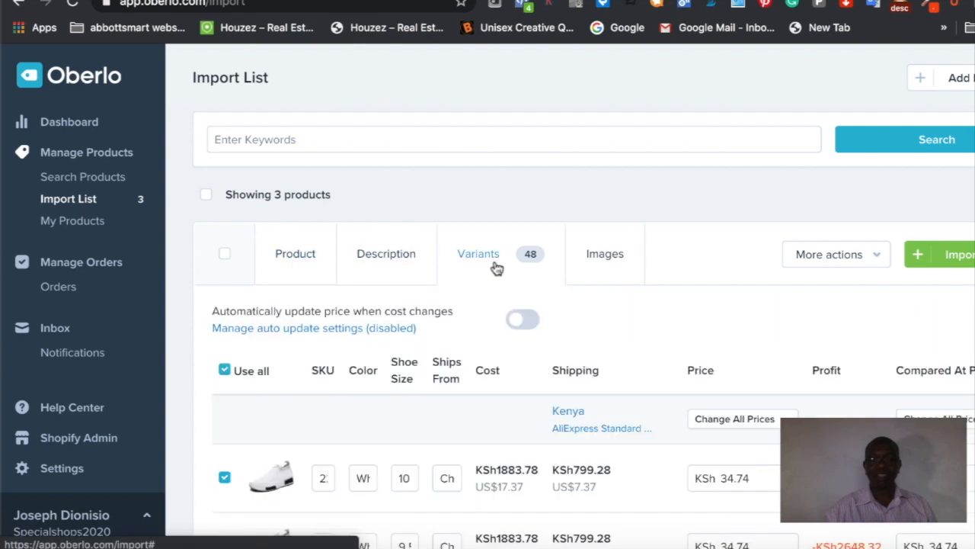
{"action": "left_click", "coordinate": [610, 267]}
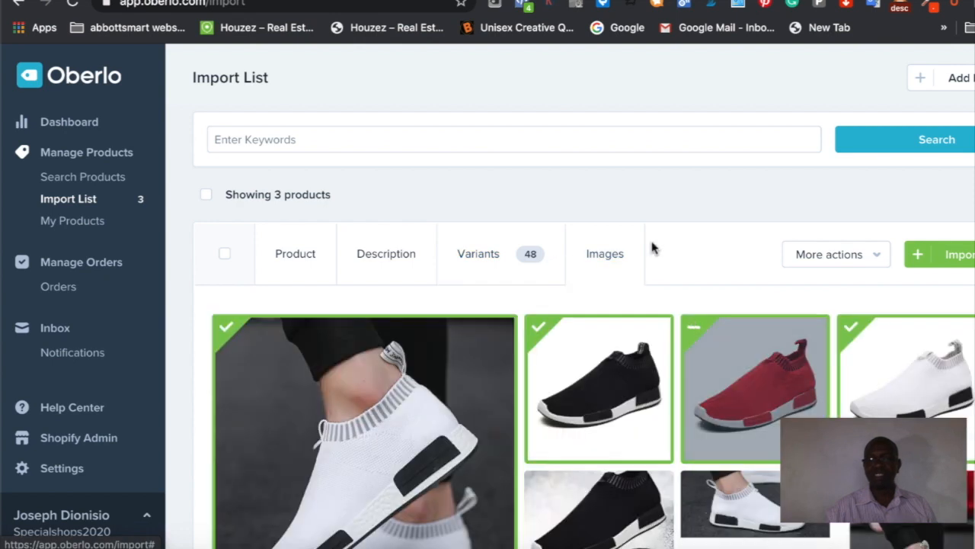
{"action": "scroll", "coordinate": [651, 246], "scroll_direction": "down", "scroll_amount": 2}
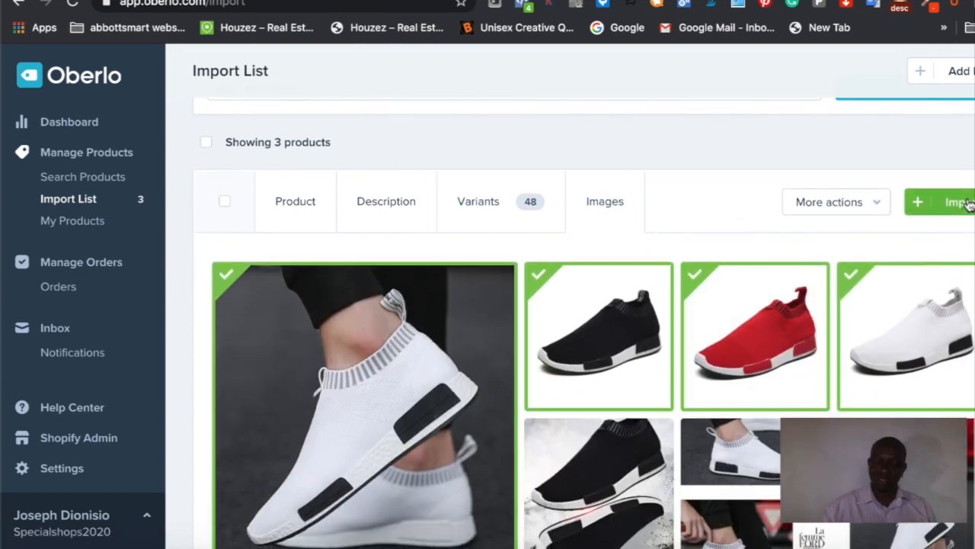
{"action": "left_click", "coordinate": [966, 203]}
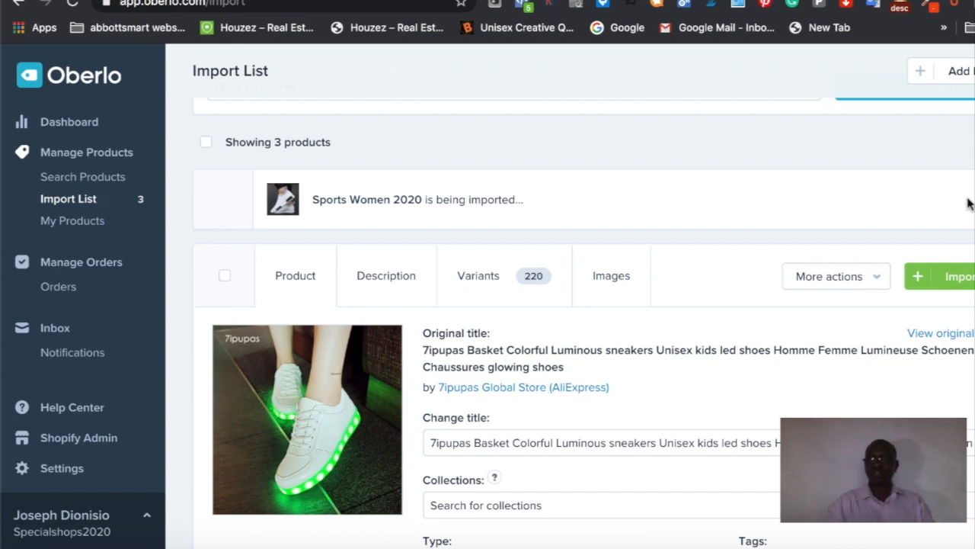
{"action": "scroll", "coordinate": [969, 203], "scroll_direction": "down", "scroll_amount": 1}
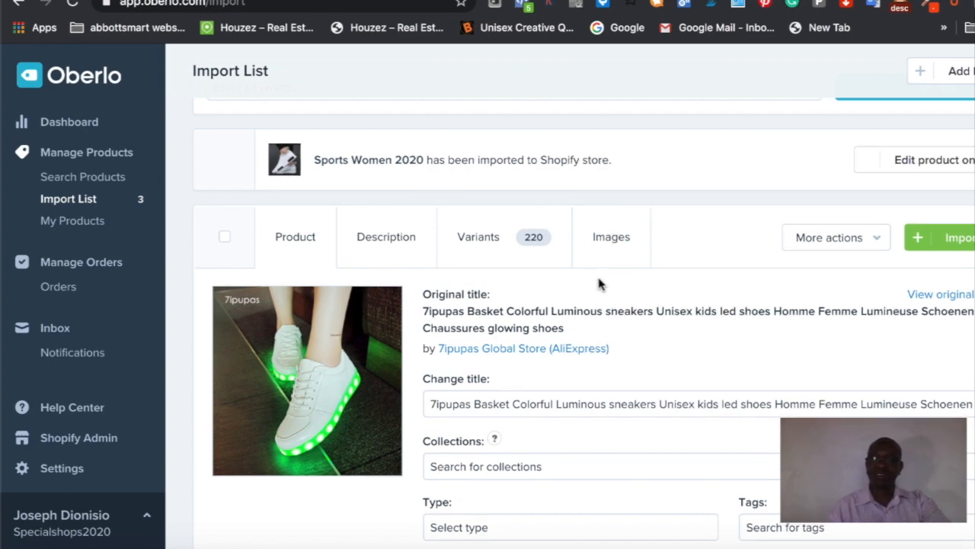
Open the imported Sports Women 2020 product for editing in Shopify and examine its title, description, media and variants
{"action": "left_click", "coordinate": [934, 162]}
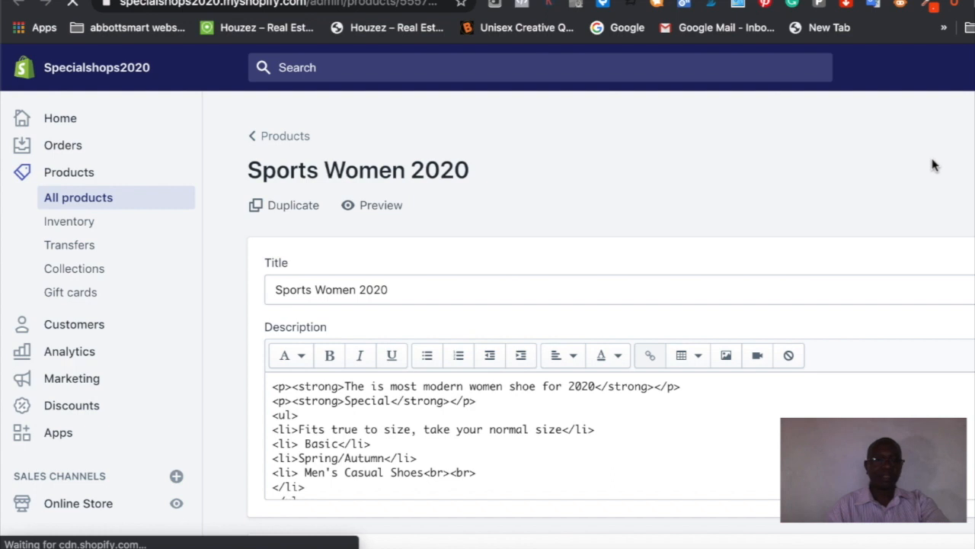
{"action": "scroll", "coordinate": [766, 298], "scroll_direction": "down", "scroll_amount": 3}
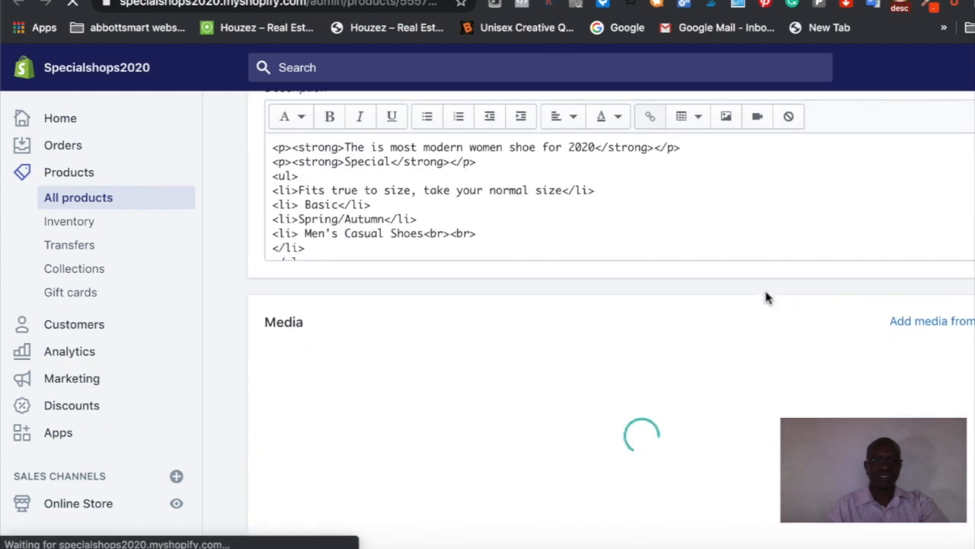
{"action": "scroll", "coordinate": [766, 297], "scroll_direction": "up", "scroll_amount": 1}
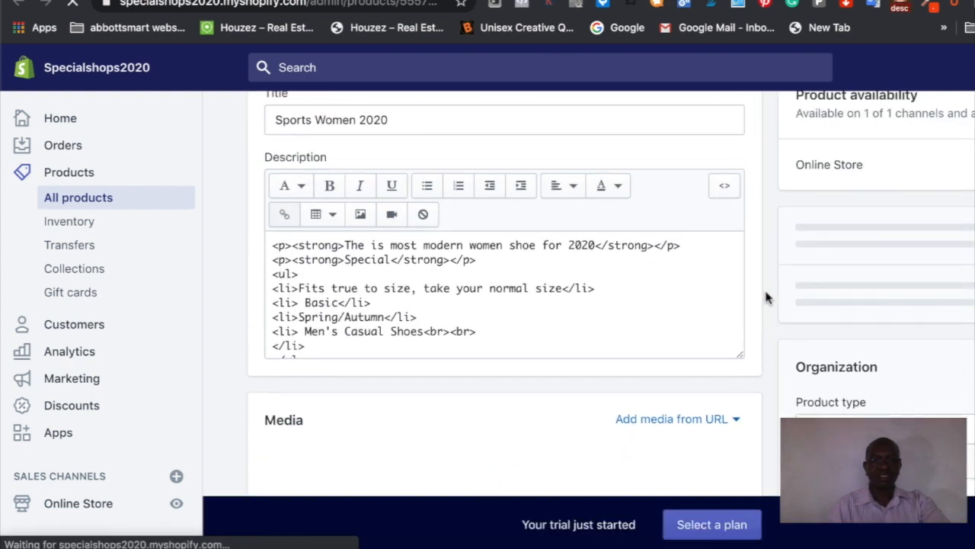
{"action": "scroll", "coordinate": [766, 298], "scroll_direction": "down", "scroll_amount": 2}
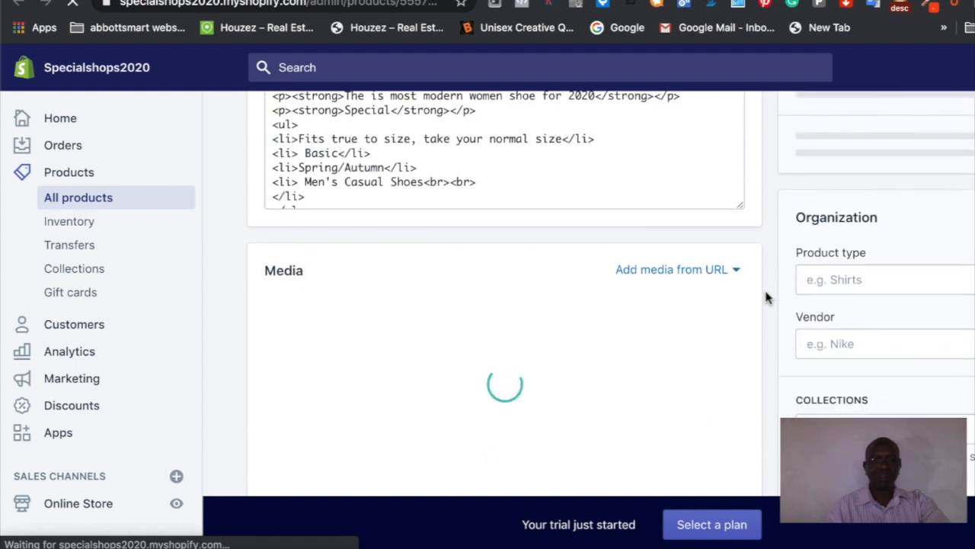
{"action": "scroll", "coordinate": [766, 298], "scroll_direction": "down", "scroll_amount": 1}
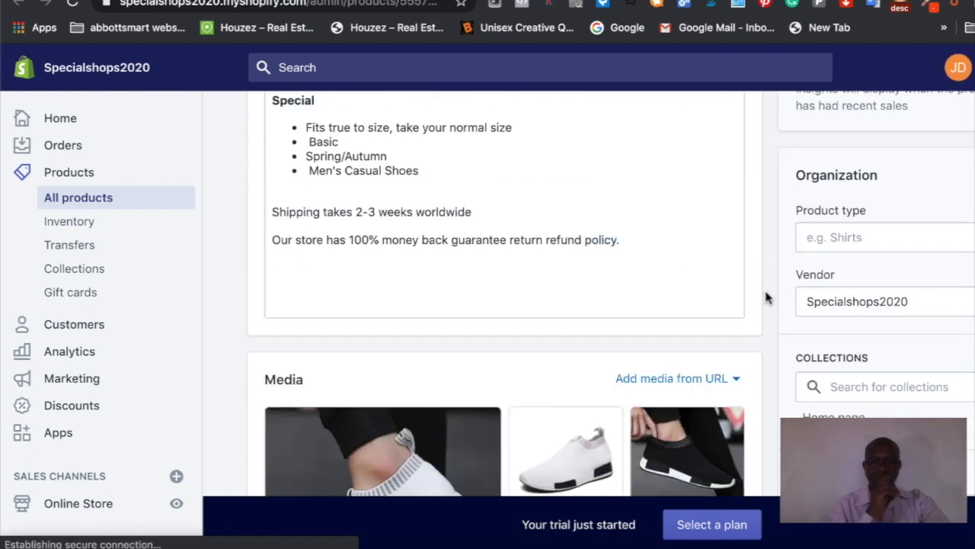
{"action": "scroll", "coordinate": [766, 297], "scroll_direction": "down", "scroll_amount": 5}
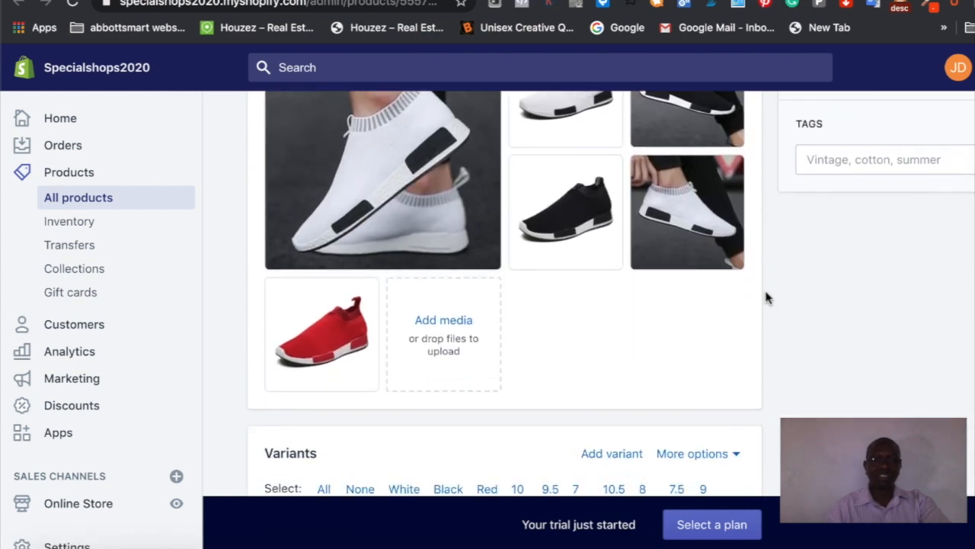
{"action": "scroll", "coordinate": [766, 297], "scroll_direction": "down", "scroll_amount": 6}
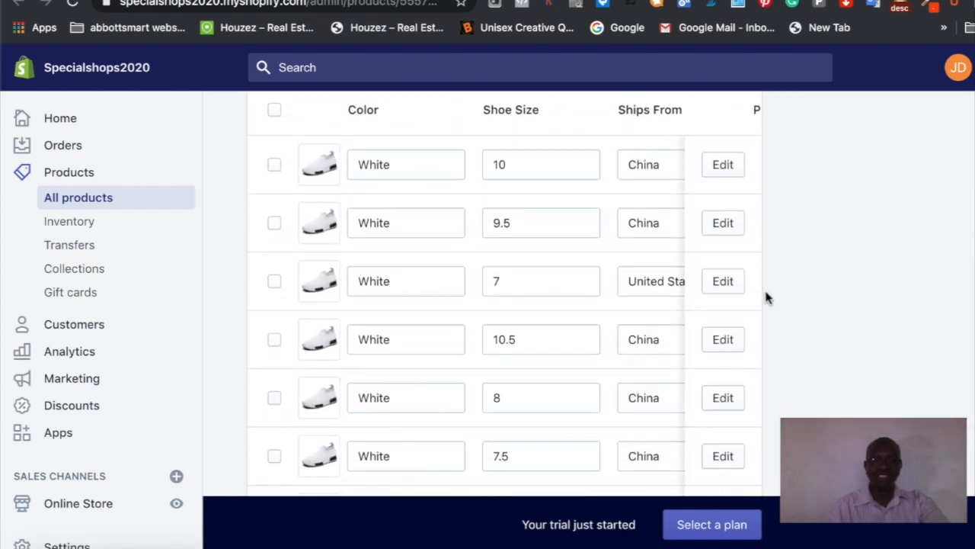
{"action": "scroll", "coordinate": [765, 287], "scroll_direction": "down", "scroll_amount": 6}
{"action": "scroll", "coordinate": [760, 236], "scroll_direction": "up", "scroll_amount": 12}
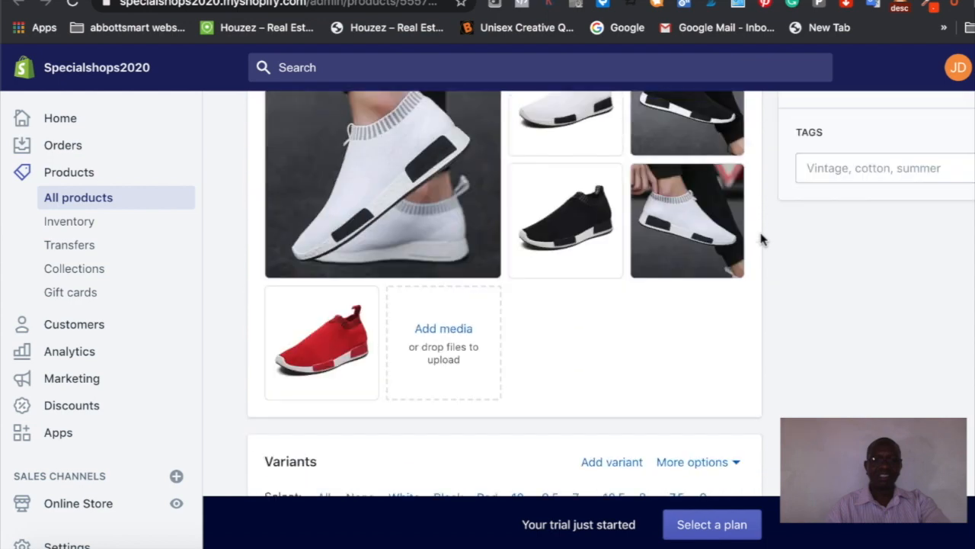
{"action": "scroll", "coordinate": [760, 239], "scroll_direction": "up", "scroll_amount": 10}
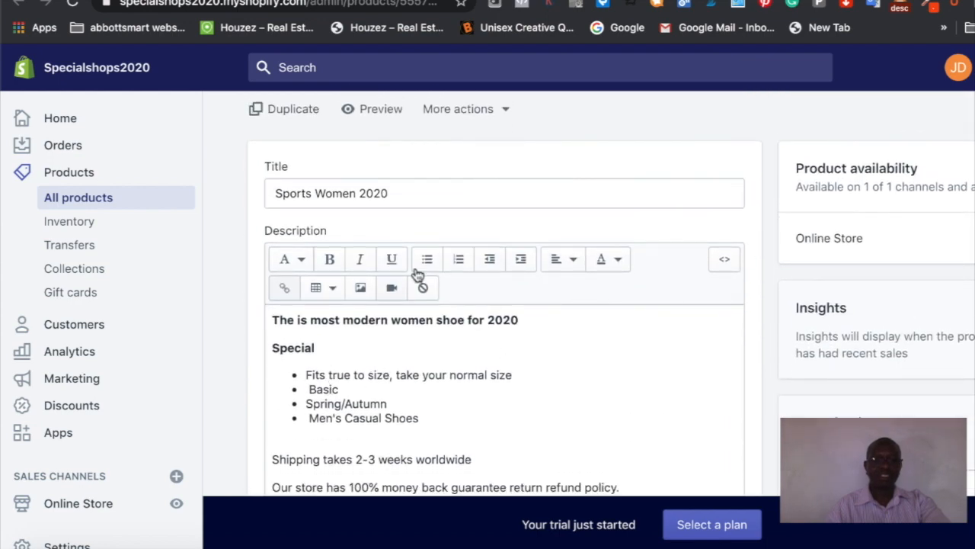
{"action": "scroll", "coordinate": [425, 196], "scroll_direction": "up", "scroll_amount": 2}
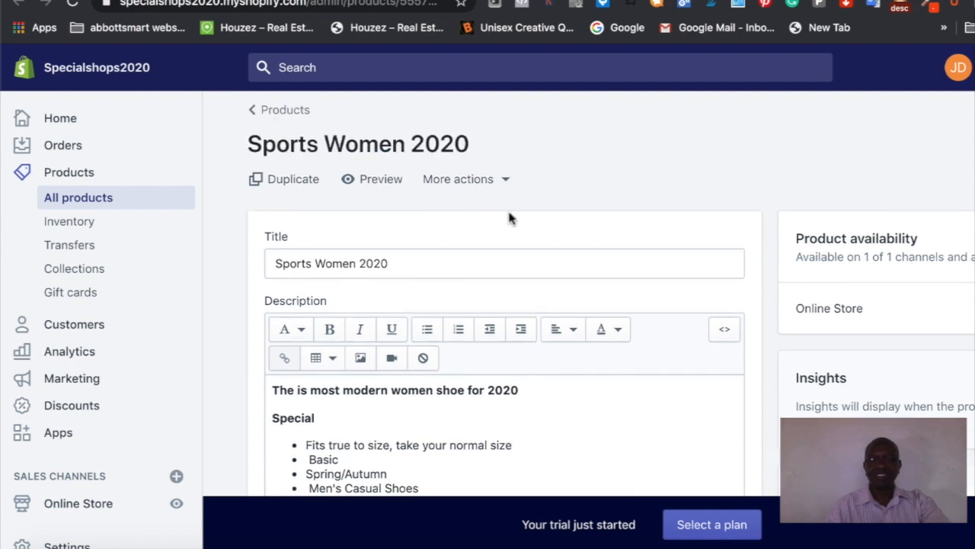
{"action": "scroll", "coordinate": [512, 226], "scroll_direction": "down", "scroll_amount": 6}
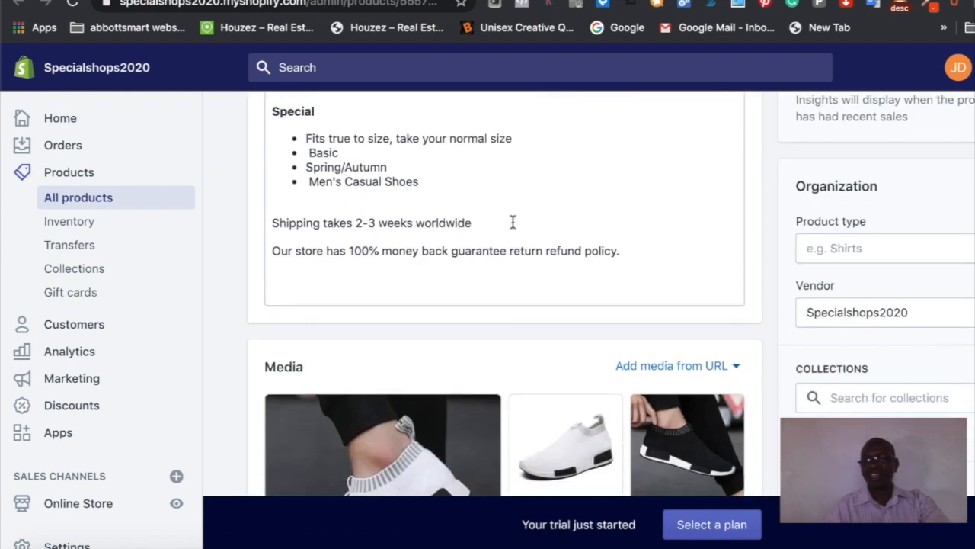
{"action": "scroll", "coordinate": [513, 221], "scroll_direction": "down", "scroll_amount": 5}
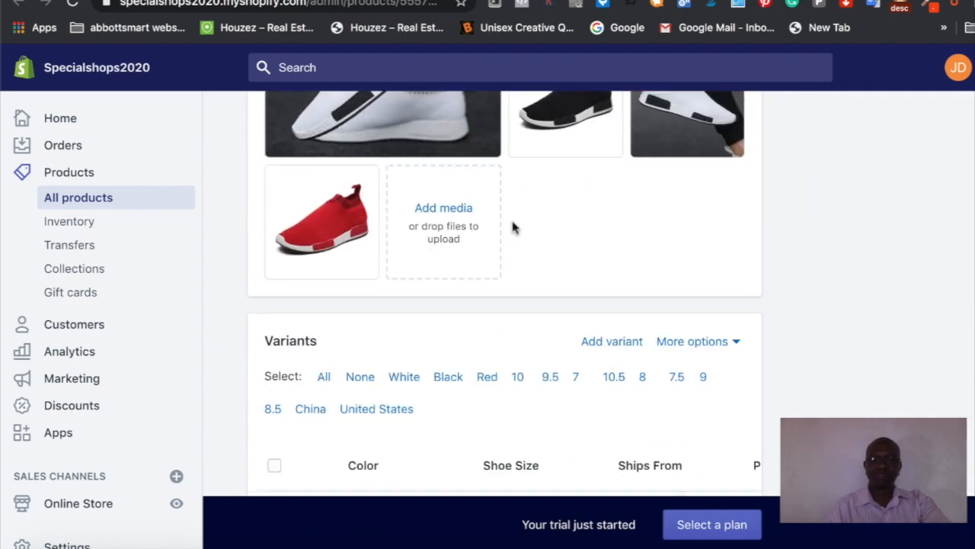
{"action": "scroll", "coordinate": [514, 226], "scroll_direction": "up", "scroll_amount": 8}
{"action": "scroll", "coordinate": [514, 226], "scroll_direction": "down", "scroll_amount": 5}
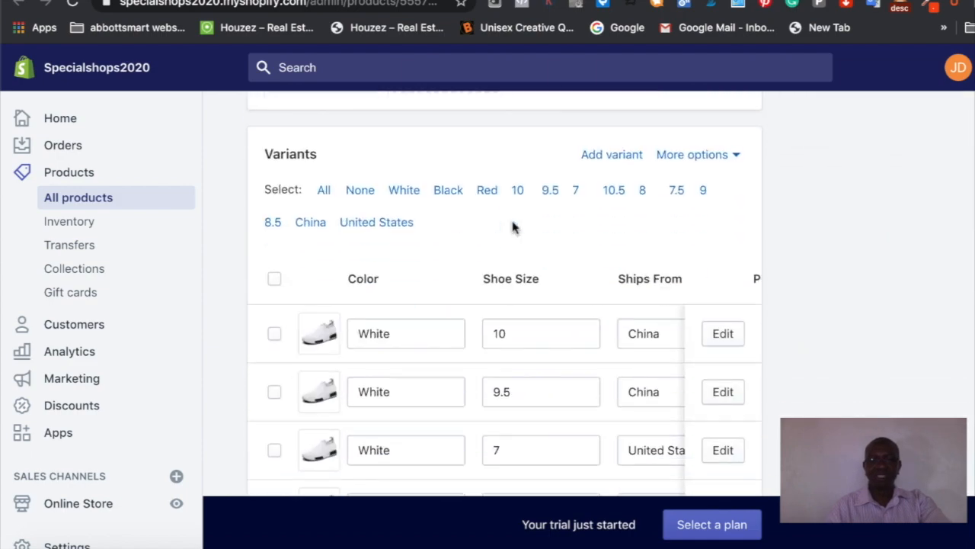
{"action": "scroll", "coordinate": [513, 226], "scroll_direction": "up", "scroll_amount": 8}
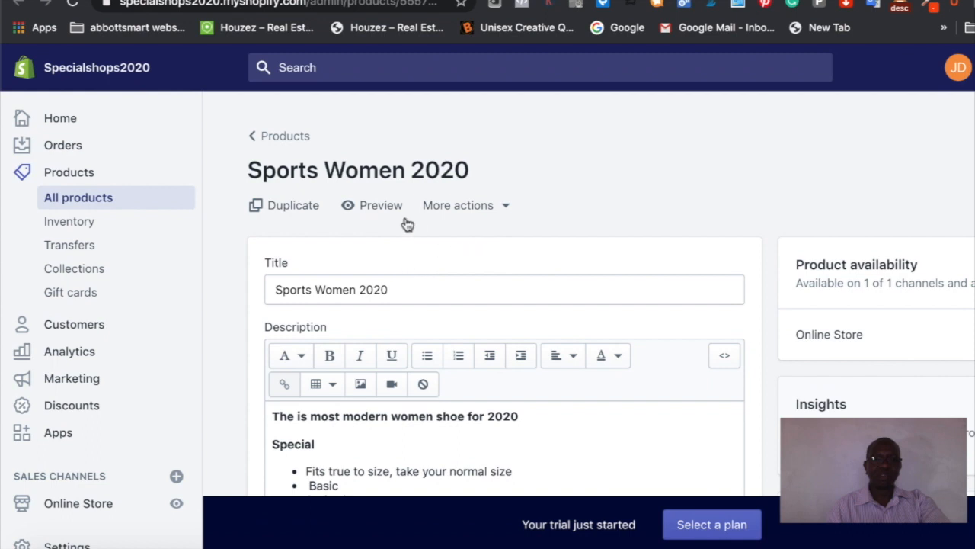
Preview the Sports Women 2020 product in the online store and examine its price, options, image thumbnails, description and page footer
{"action": "left_click", "coordinate": [349, 207]}
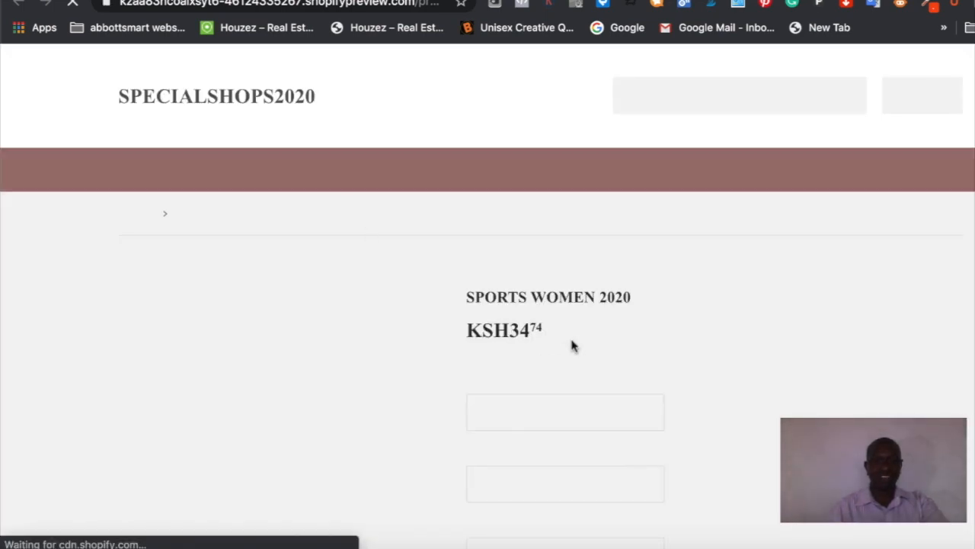
{"action": "scroll", "coordinate": [583, 333], "scroll_direction": "down", "scroll_amount": 2}
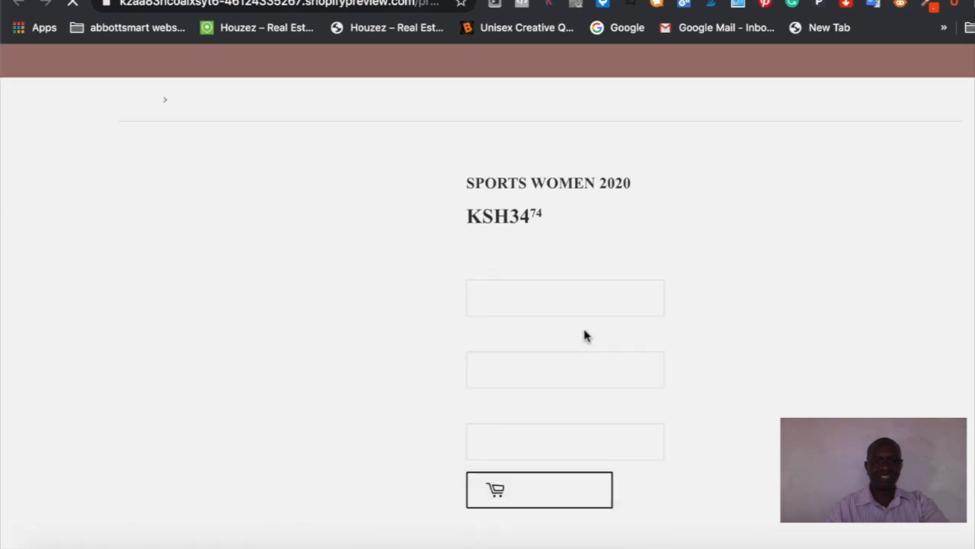
{"action": "scroll", "coordinate": [583, 333], "scroll_direction": "down", "scroll_amount": 4}
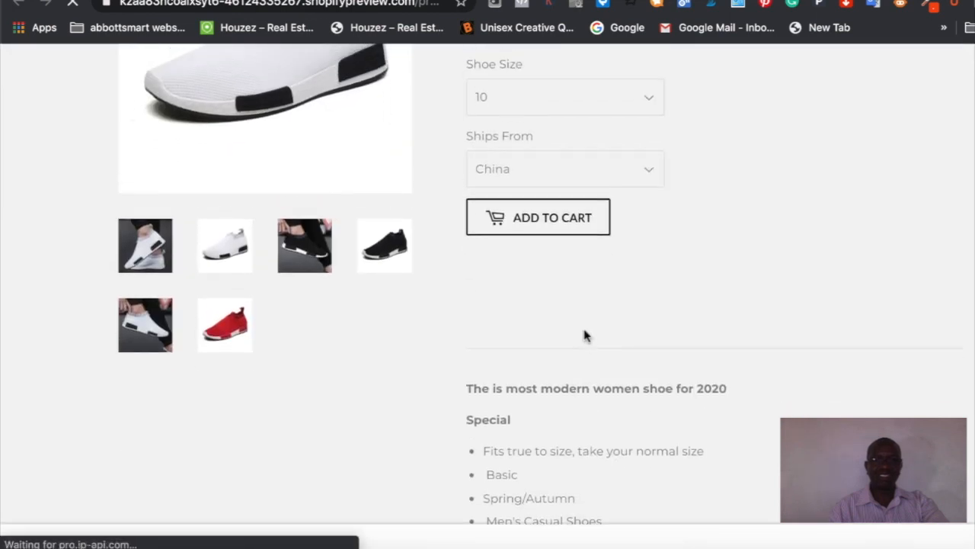
{"action": "scroll", "coordinate": [584, 336], "scroll_direction": "up", "scroll_amount": 1}
{"action": "scroll", "coordinate": [584, 336], "scroll_direction": "down", "scroll_amount": 1}
{"action": "scroll", "coordinate": [583, 336], "scroll_direction": "up", "scroll_amount": 2}
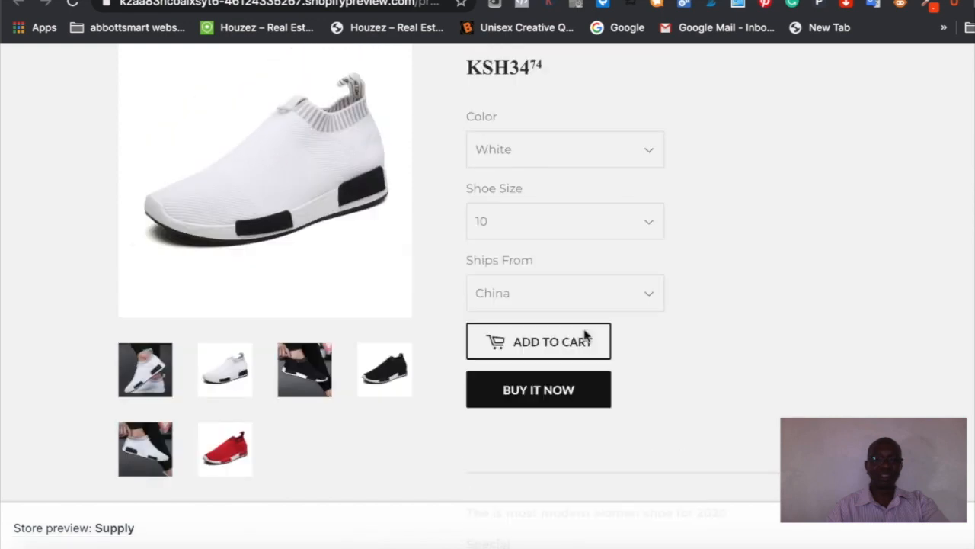
{"action": "scroll", "coordinate": [585, 335], "scroll_direction": "down", "scroll_amount": 7}
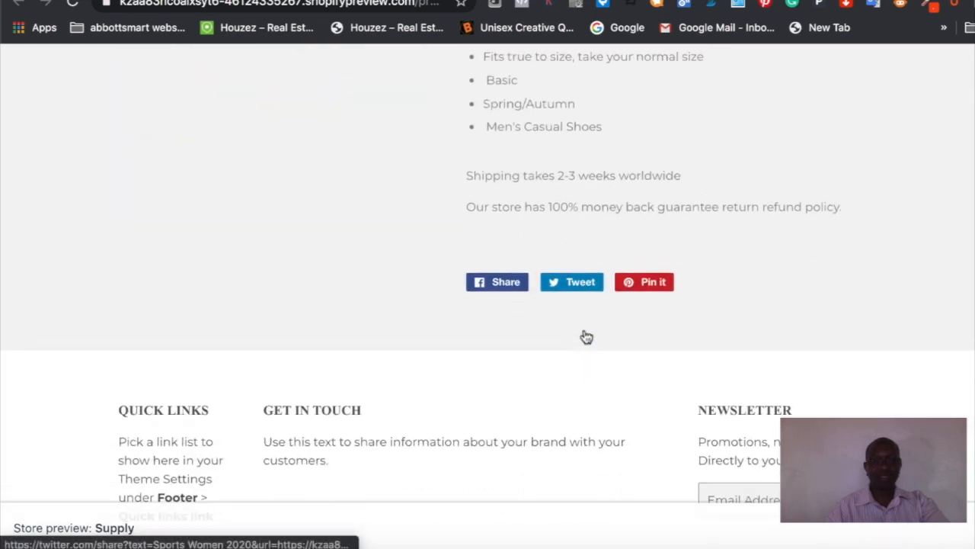
{"action": "scroll", "coordinate": [587, 337], "scroll_direction": "up", "scroll_amount": 10}
{"action": "scroll", "coordinate": [587, 337], "scroll_direction": "down", "scroll_amount": 4}
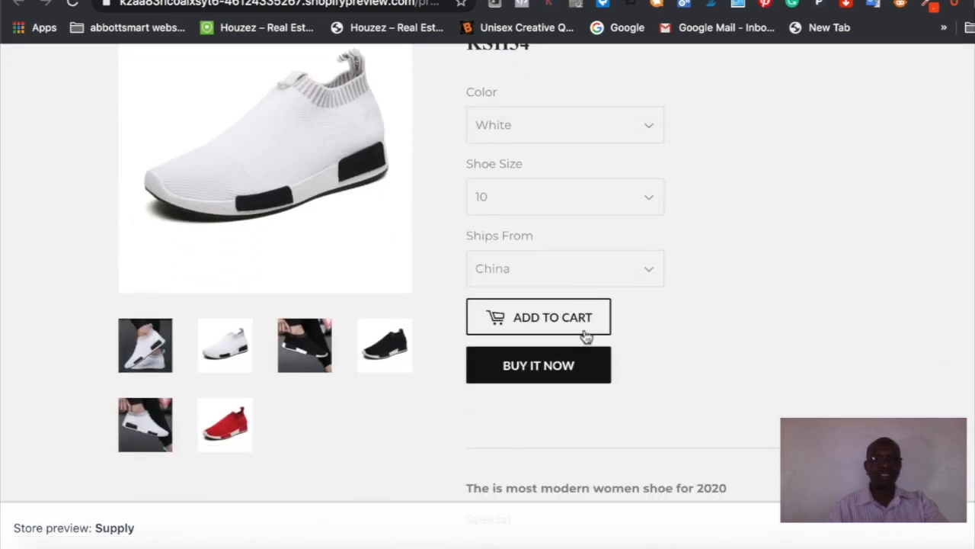
{"action": "scroll", "coordinate": [585, 337], "scroll_direction": "down", "scroll_amount": 3}
{"action": "scroll", "coordinate": [586, 336], "scroll_direction": "up", "scroll_amount": 6}
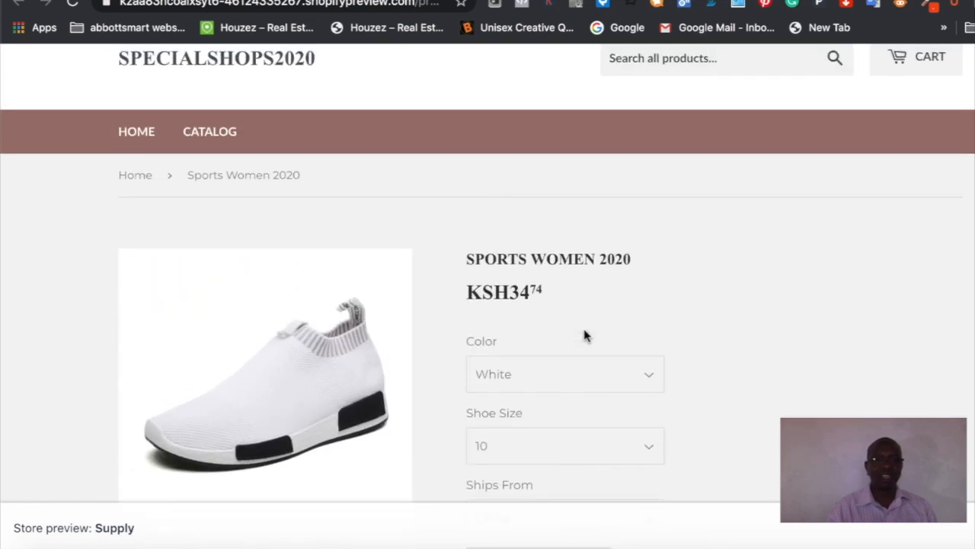
{"action": "scroll", "coordinate": [586, 336], "scroll_direction": "down", "scroll_amount": 3}
{"action": "scroll", "coordinate": [585, 336], "scroll_direction": "down", "scroll_amount": 4}
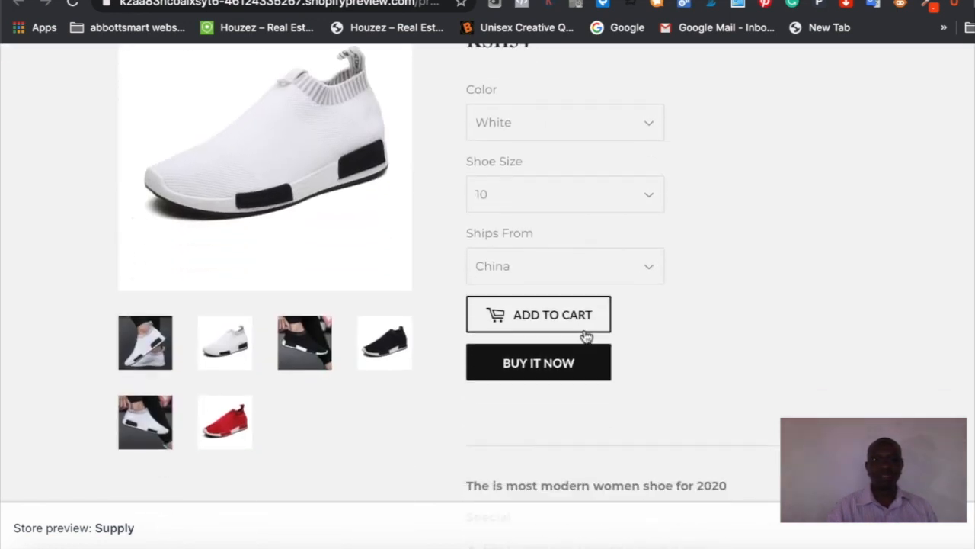
{"action": "scroll", "coordinate": [585, 330], "scroll_direction": "down", "scroll_amount": 5}
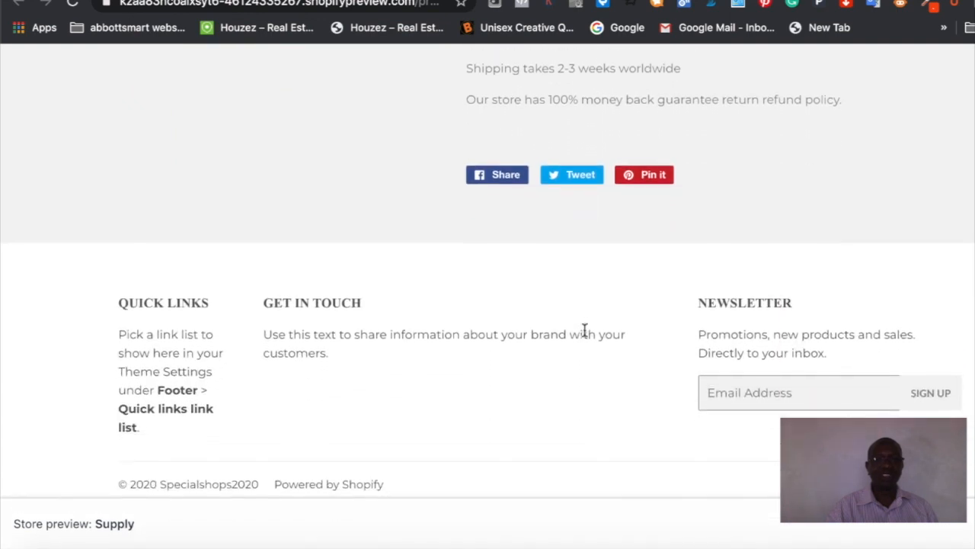
{"action": "scroll", "coordinate": [586, 330], "scroll_direction": "up", "scroll_amount": 12}
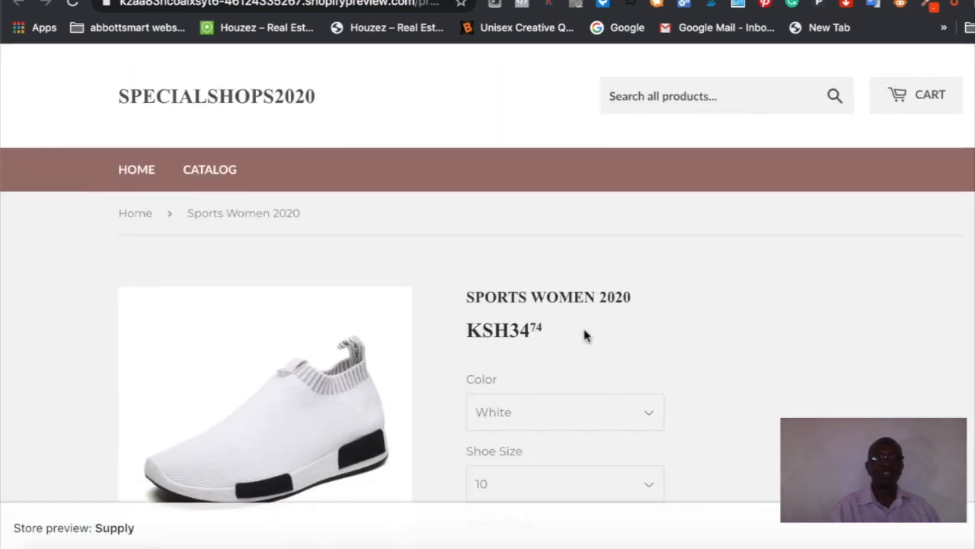
{"action": "scroll", "coordinate": [585, 336], "scroll_direction": "down", "scroll_amount": 2}
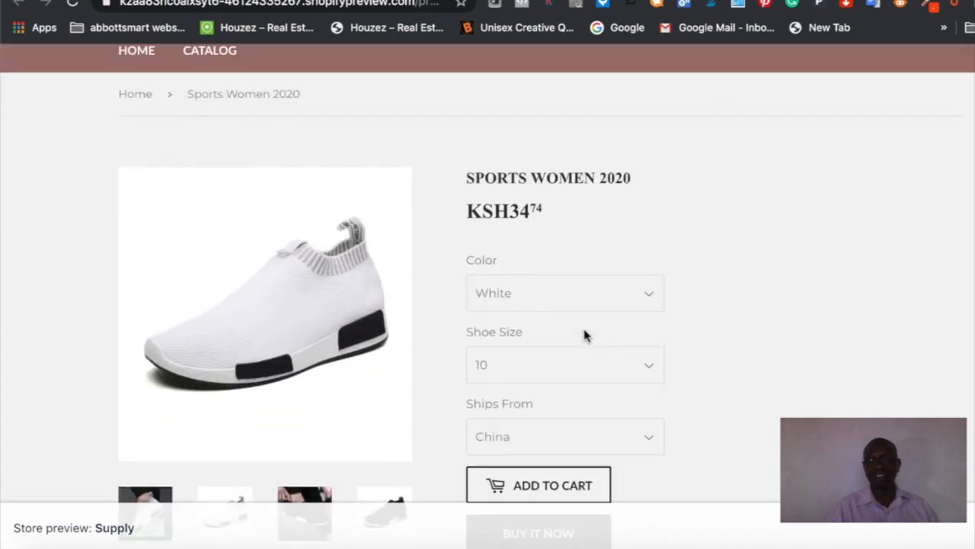
{"action": "scroll", "coordinate": [585, 336], "scroll_direction": "up", "scroll_amount": 2}
{"action": "scroll", "coordinate": [276, 412], "scroll_direction": "down", "scroll_amount": 5}
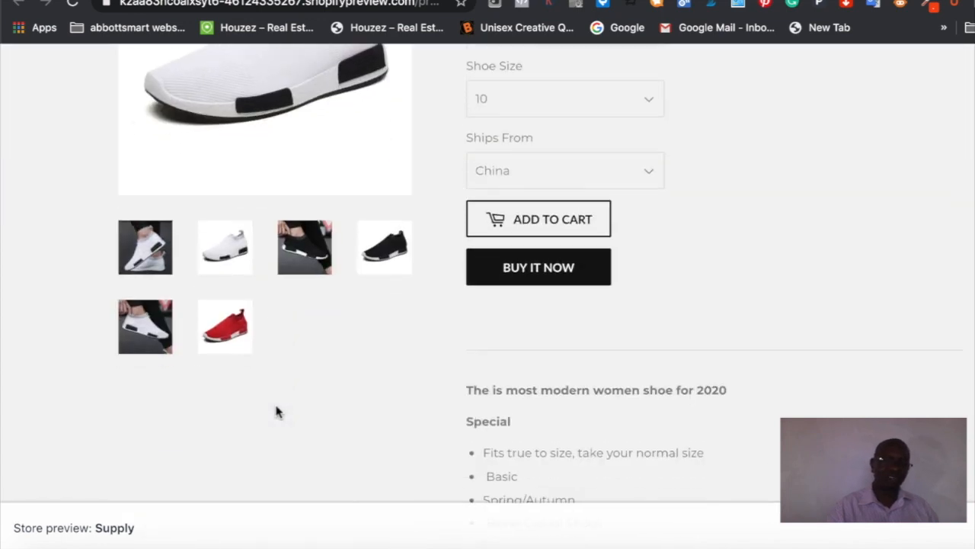
{"action": "scroll", "coordinate": [276, 412], "scroll_direction": "up", "scroll_amount": 2}
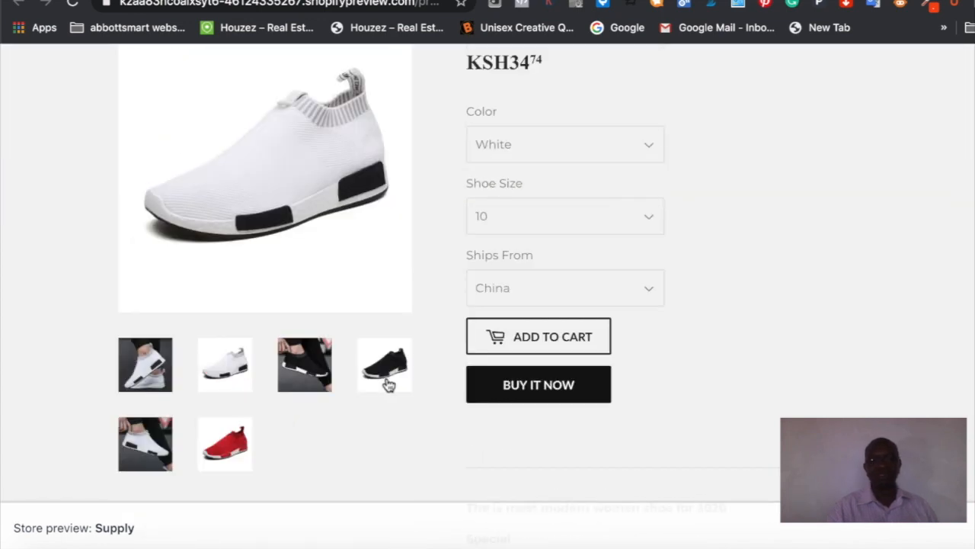
{"action": "scroll", "coordinate": [348, 431], "scroll_direction": "down", "scroll_amount": 10}
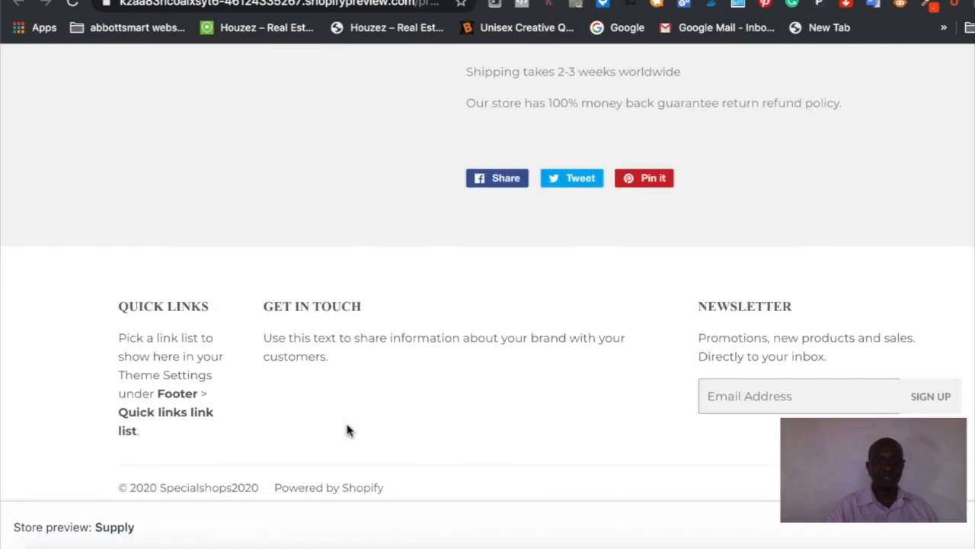
{"action": "scroll", "coordinate": [349, 431], "scroll_direction": "up", "scroll_amount": 14}
{"action": "scroll", "coordinate": [348, 429], "scroll_direction": "down", "scroll_amount": 10}
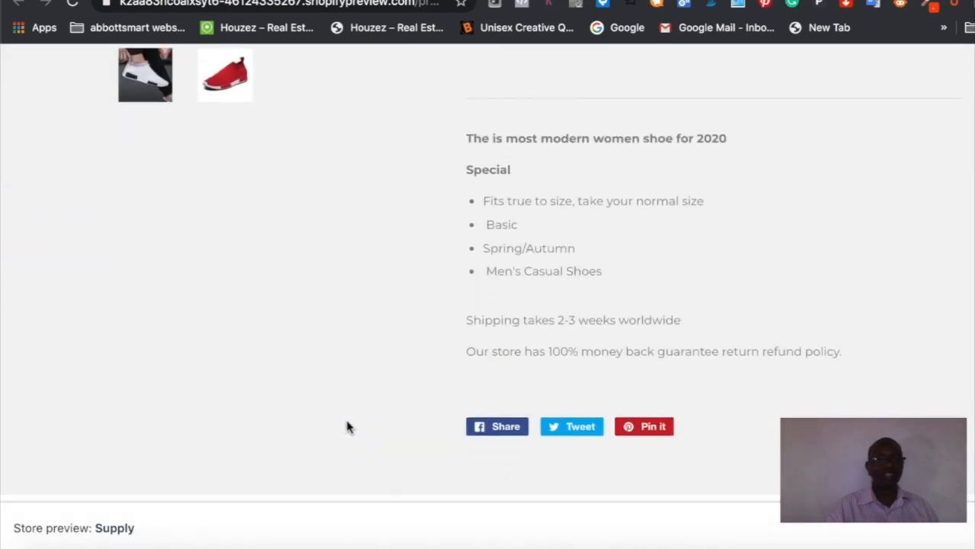
Look over the Sports Women 2020 storefront page again, from the store header and product options to the description, share links and footer
{"action": "scroll", "coordinate": [349, 426], "scroll_direction": "up", "scroll_amount": 10}
{"action": "scroll", "coordinate": [348, 427], "scroll_direction": "down", "scroll_amount": 1}
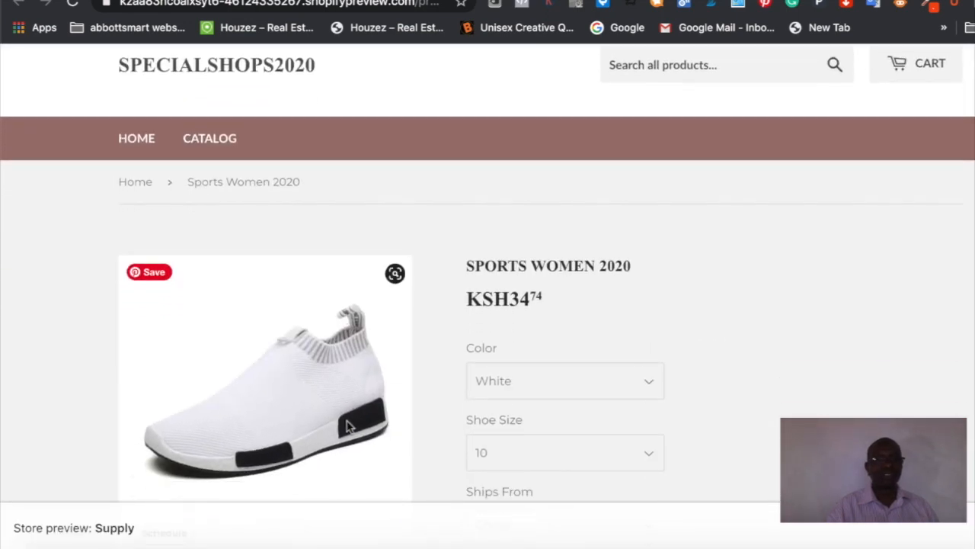
{"action": "scroll", "coordinate": [349, 427], "scroll_direction": "up", "scroll_amount": 1}
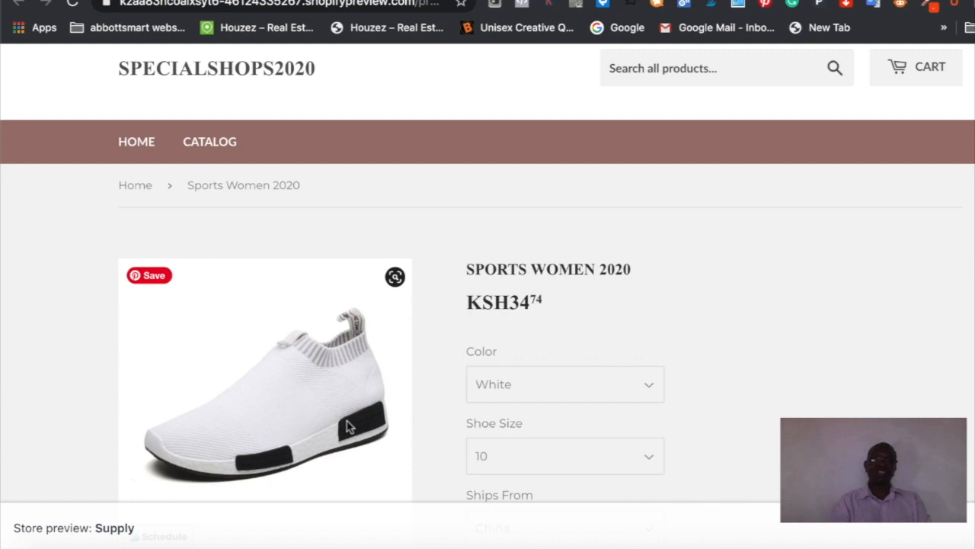
{"action": "scroll", "coordinate": [348, 427], "scroll_direction": "down", "scroll_amount": 9}
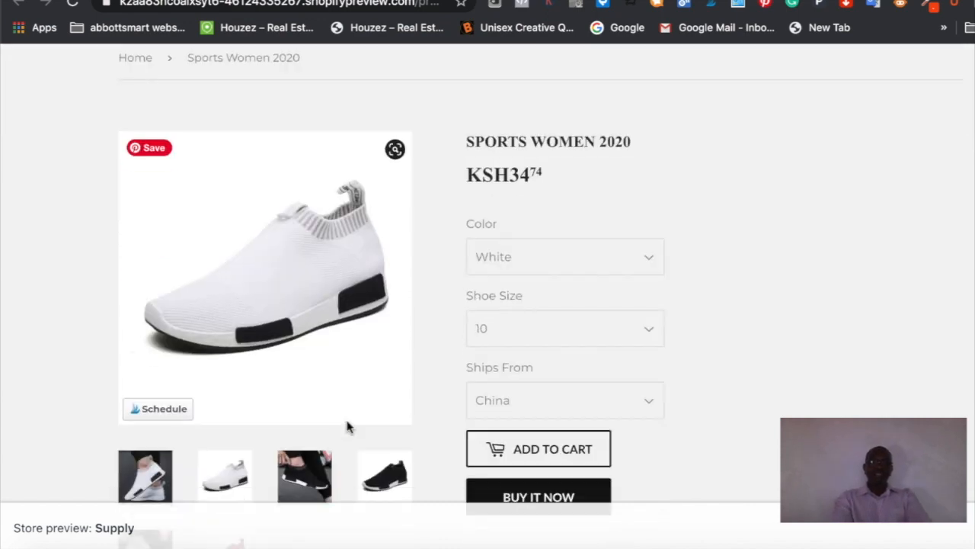
{"action": "scroll", "coordinate": [347, 427], "scroll_direction": "down", "scroll_amount": 3}
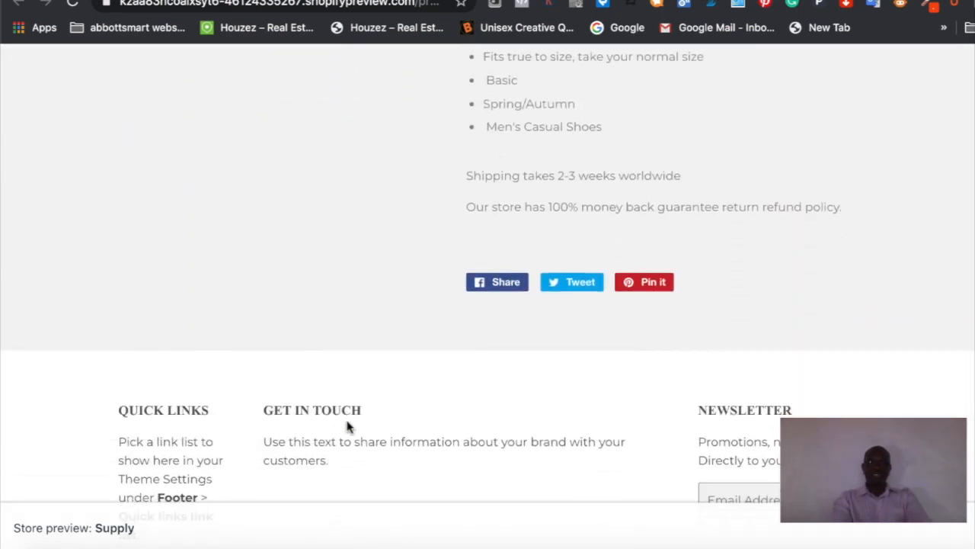
{"action": "scroll", "coordinate": [347, 427], "scroll_direction": "up", "scroll_amount": 15}
{"action": "mouse_move", "coordinate": [348, 426]}
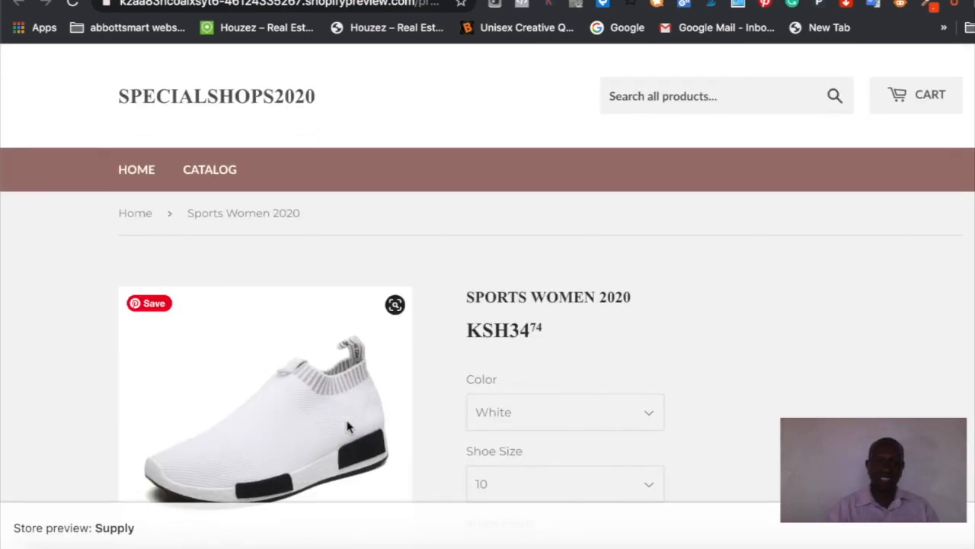
{"action": "scroll", "coordinate": [347, 427], "scroll_direction": "down", "scroll_amount": 6}
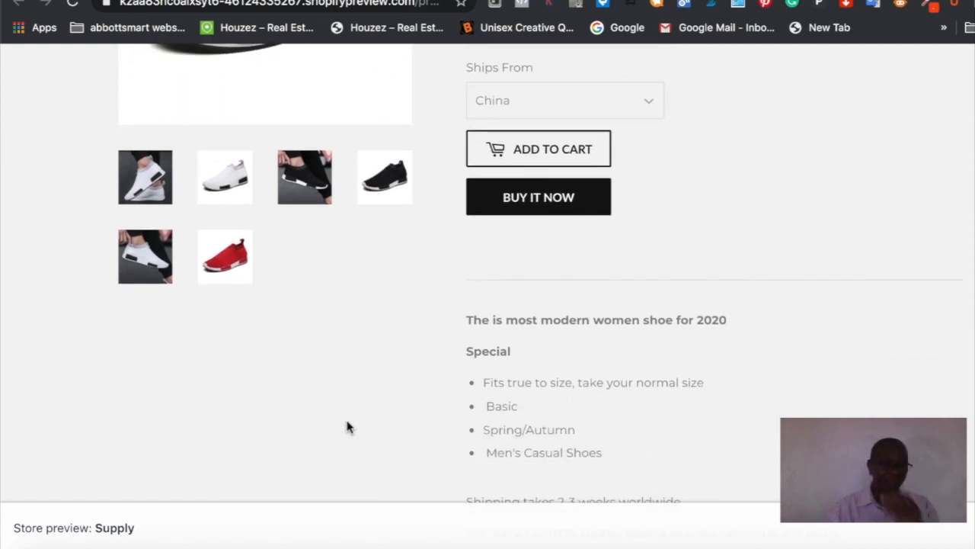
{"action": "scroll", "coordinate": [349, 426], "scroll_direction": "down", "scroll_amount": 1}
{"action": "scroll", "coordinate": [349, 427], "scroll_direction": "up", "scroll_amount": 7}
{"action": "scroll", "coordinate": [349, 426], "scroll_direction": "down", "scroll_amount": 10}
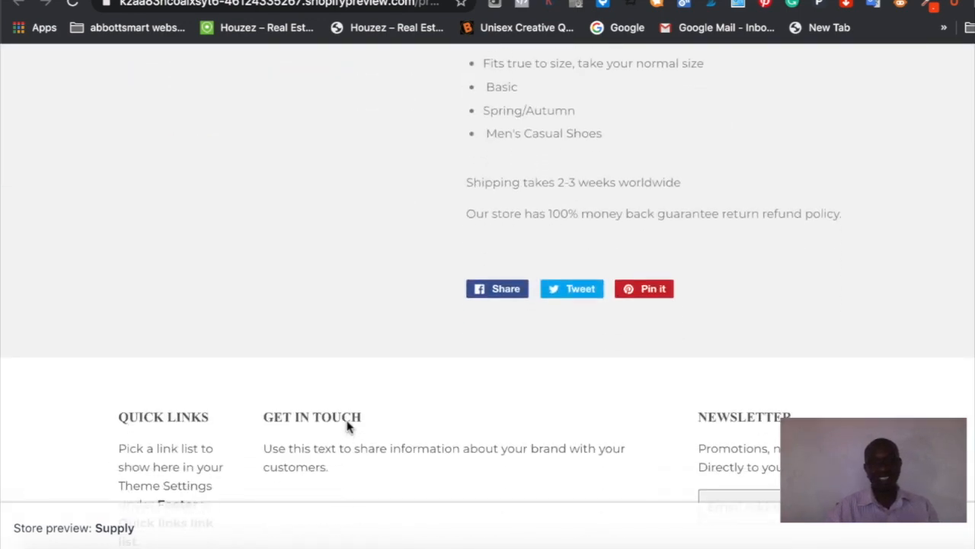
{"action": "scroll", "coordinate": [347, 427], "scroll_direction": "down", "scroll_amount": 1}
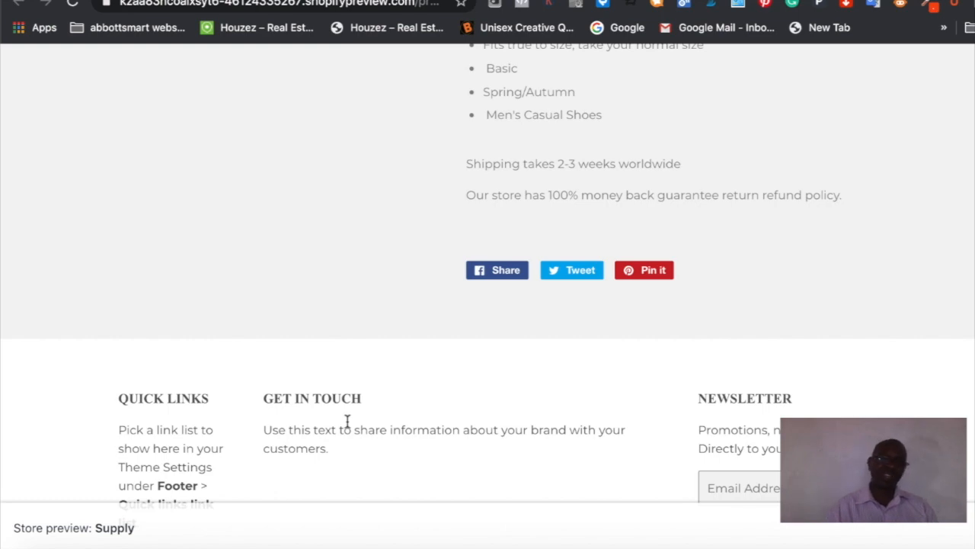
{"action": "scroll", "coordinate": [348, 422], "scroll_direction": "up", "scroll_amount": 10}
{"action": "scroll", "coordinate": [348, 423], "scroll_direction": "down", "scroll_amount": 9}
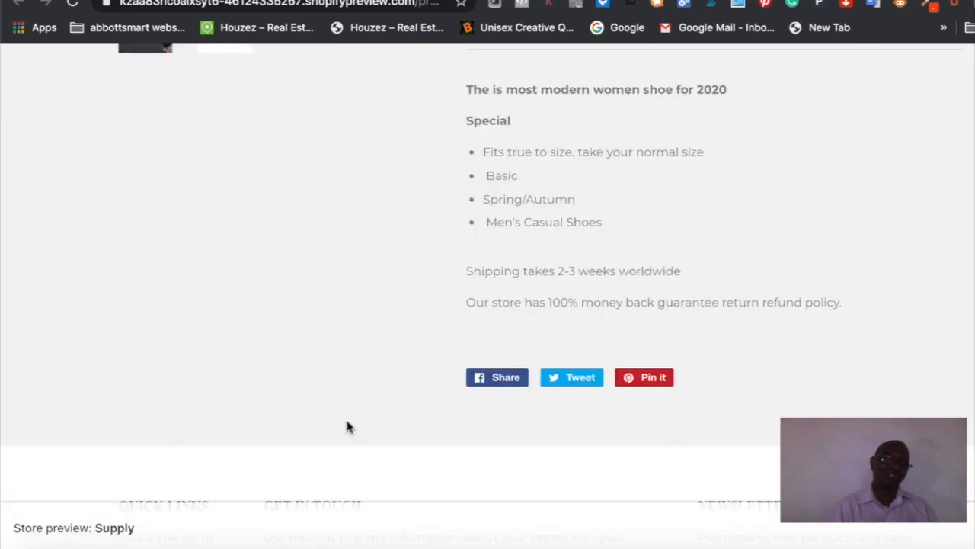
{"action": "scroll", "coordinate": [348, 427], "scroll_direction": "up", "scroll_amount": 10}
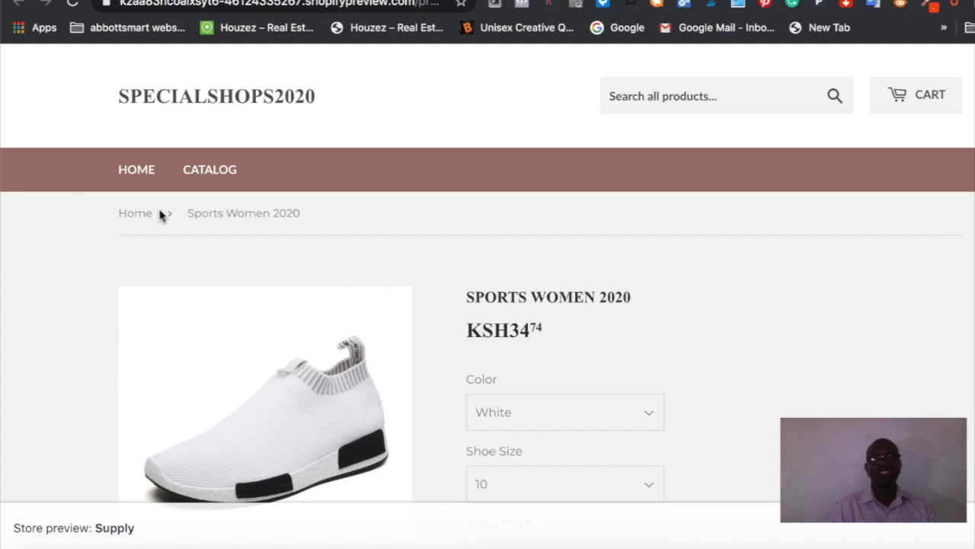
{"action": "scroll", "coordinate": [160, 216], "scroll_direction": "down", "scroll_amount": 10}
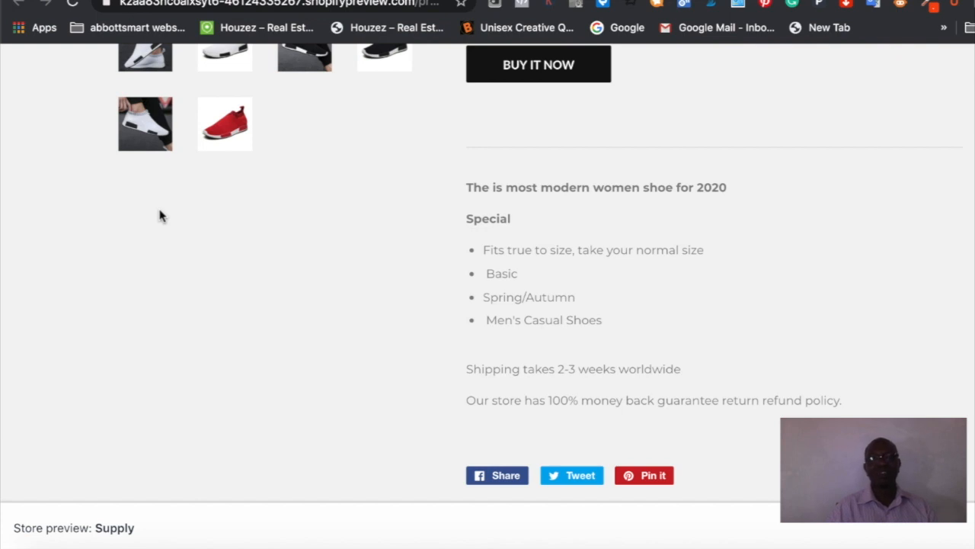
{"action": "scroll", "coordinate": [160, 216], "scroll_direction": "down", "scroll_amount": 4}
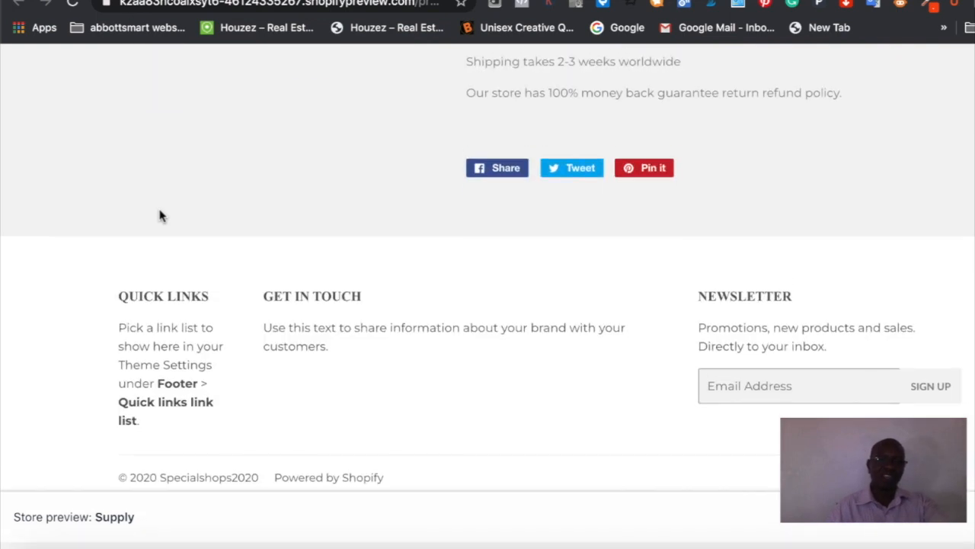
{"action": "scroll", "coordinate": [160, 216], "scroll_direction": "up", "scroll_amount": 14}
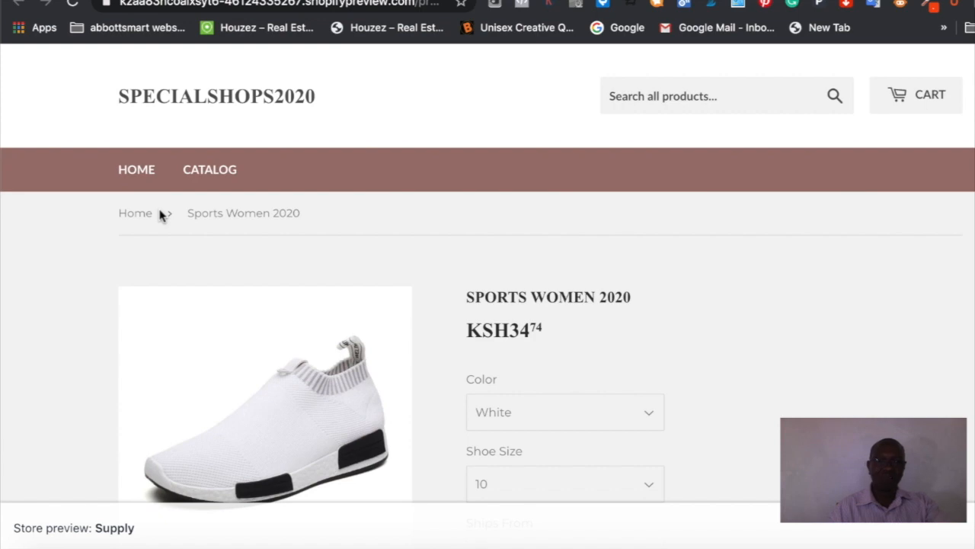
{"action": "scroll", "coordinate": [162, 216], "scroll_direction": "down", "scroll_amount": 6}
{"action": "scroll", "coordinate": [160, 216], "scroll_direction": "up", "scroll_amount": 6}
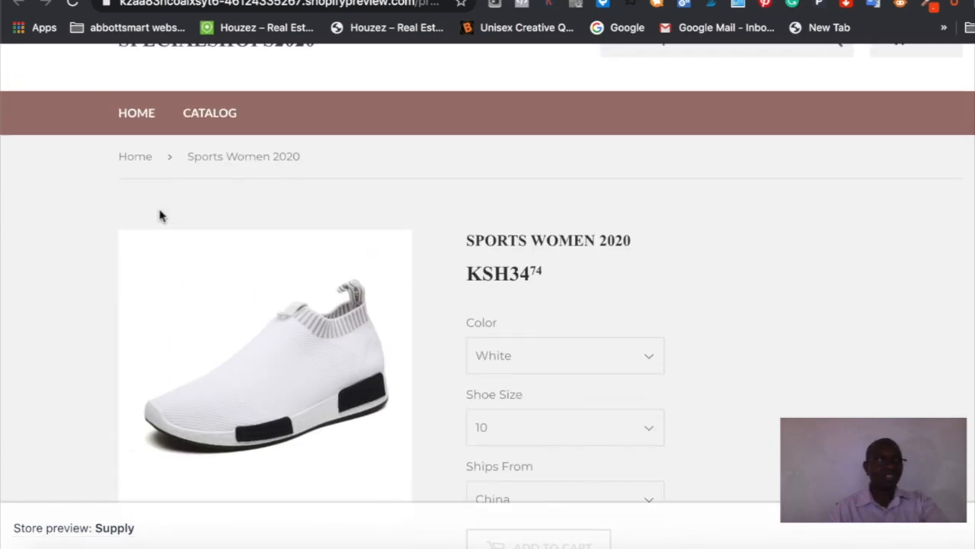
{"action": "scroll", "coordinate": [160, 216], "scroll_direction": "down", "scroll_amount": 3}
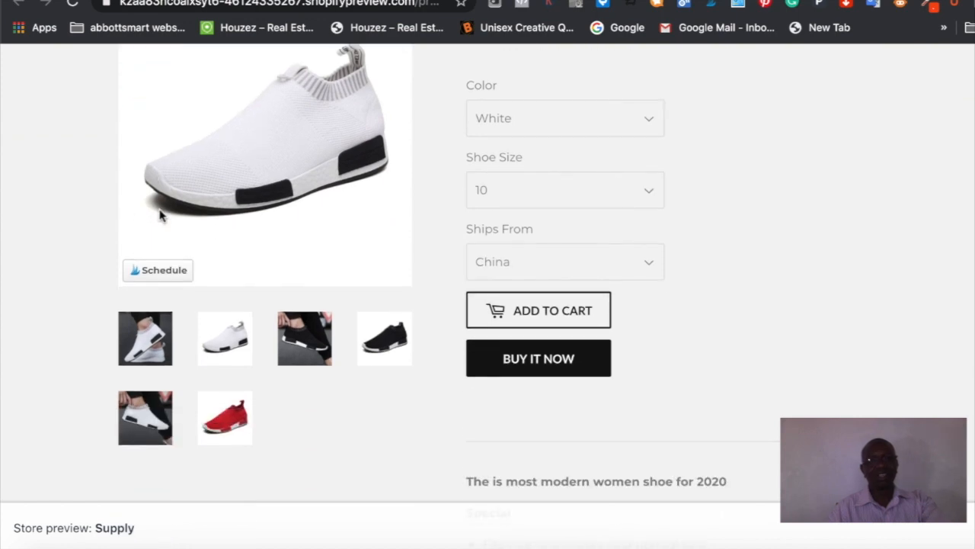
{"action": "scroll", "coordinate": [160, 216], "scroll_direction": "down", "scroll_amount": 1}
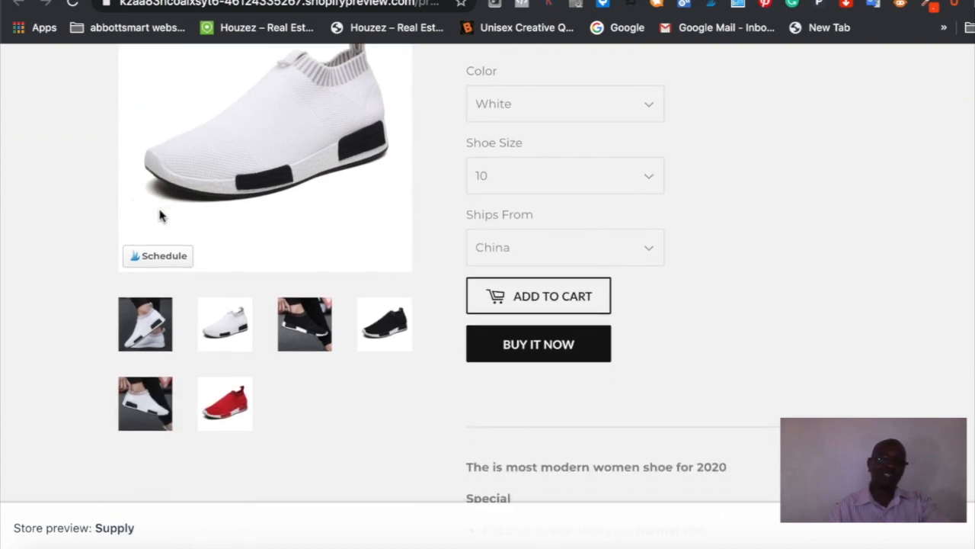
{"action": "scroll", "coordinate": [160, 216], "scroll_direction": "down", "scroll_amount": 5}
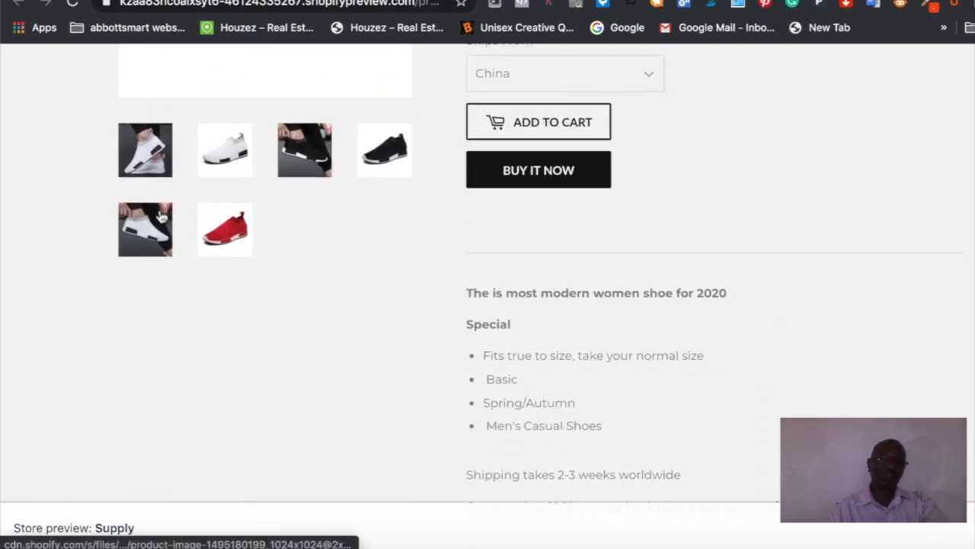
{"action": "scroll", "coordinate": [161, 217], "scroll_direction": "down", "scroll_amount": 1}
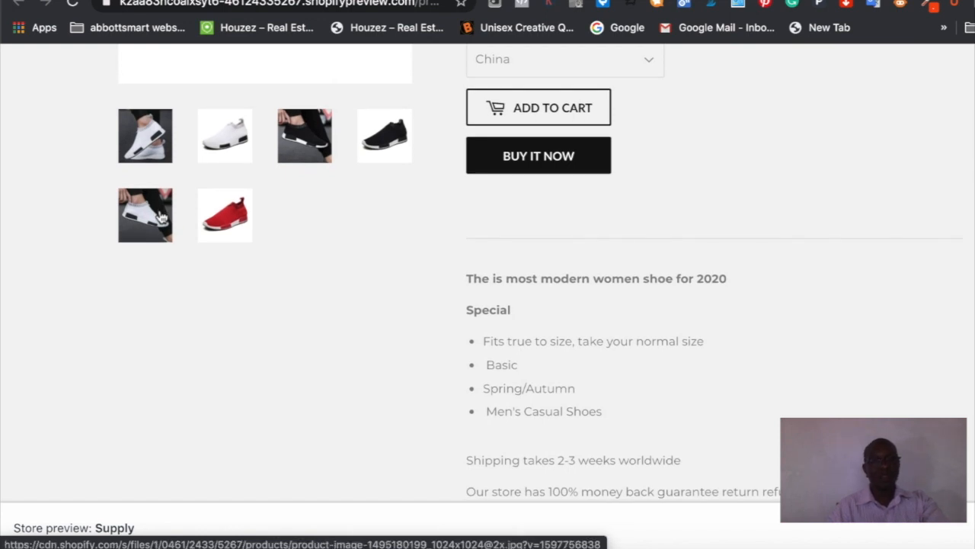
{"action": "scroll", "coordinate": [160, 216], "scroll_direction": "down", "scroll_amount": 10}
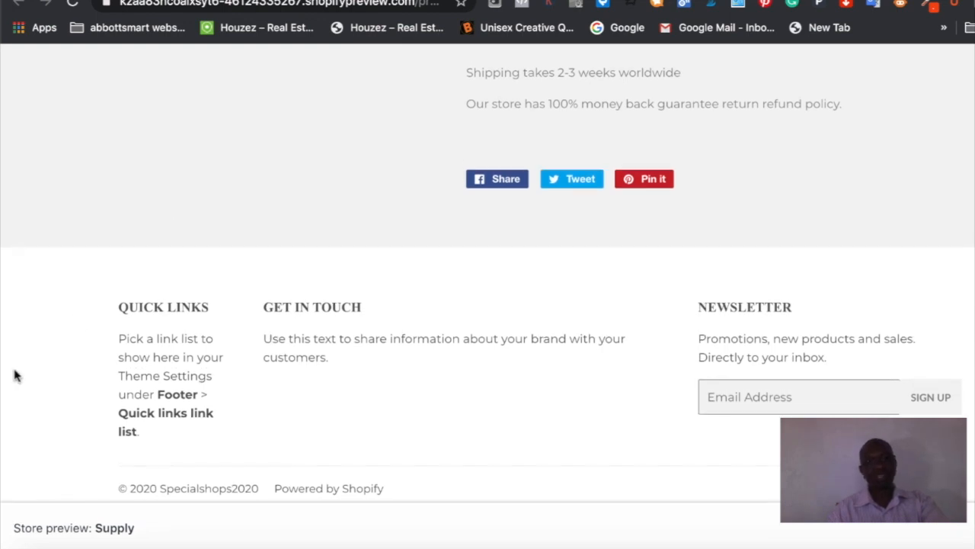
{"action": "scroll", "coordinate": [239, 312], "scroll_direction": "up", "scroll_amount": 10}
{"action": "scroll", "coordinate": [239, 312], "scroll_direction": "down", "scroll_amount": 1}
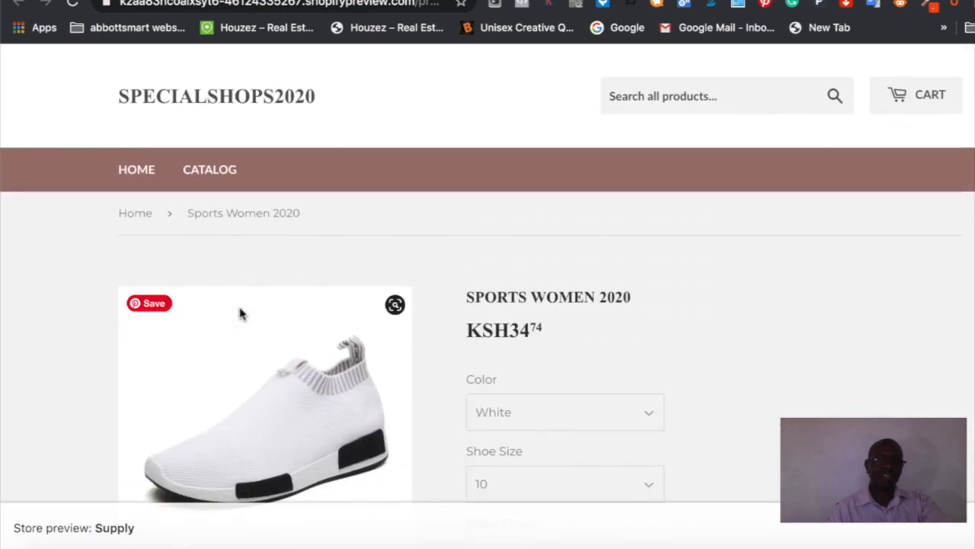
{"action": "scroll", "coordinate": [239, 312], "scroll_direction": "down", "scroll_amount": 2}
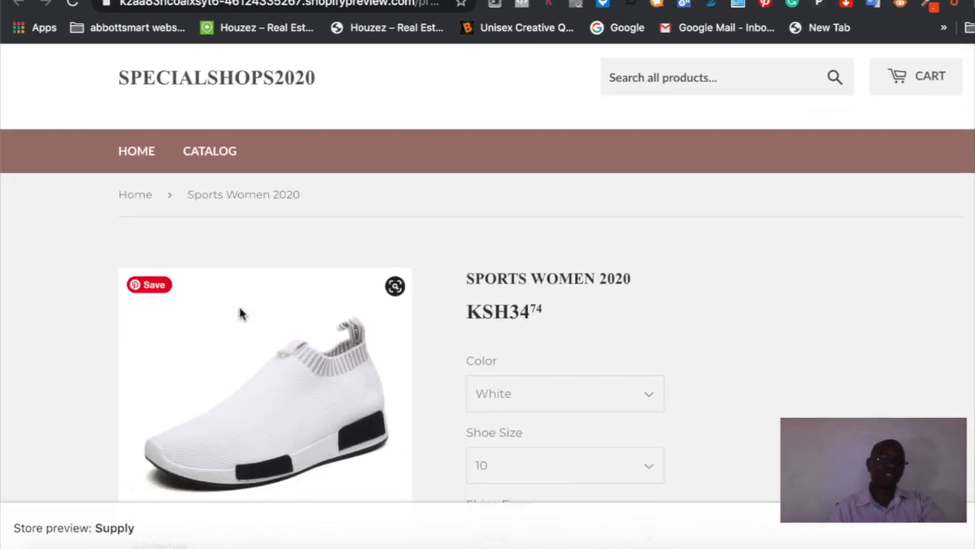
{"action": "scroll", "coordinate": [239, 311], "scroll_direction": "down", "scroll_amount": 3}
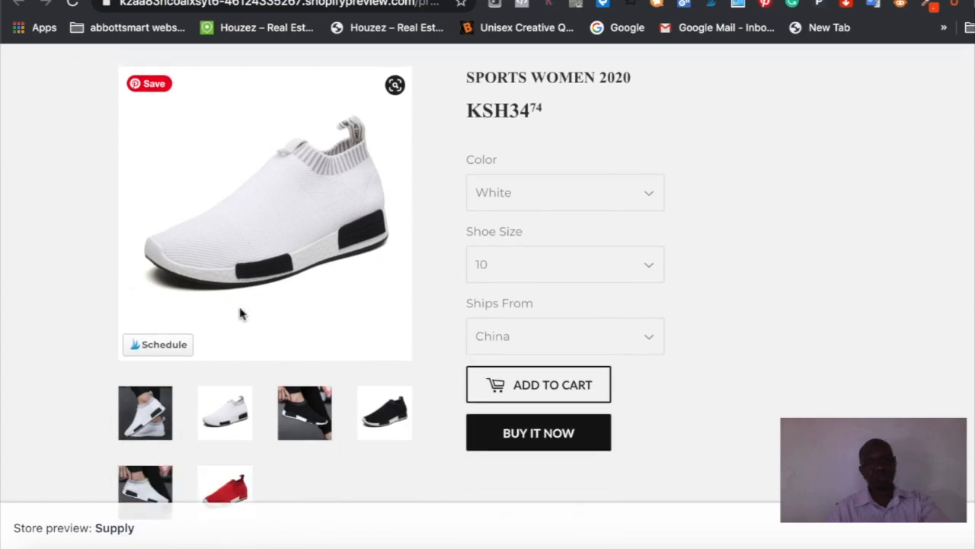
{"action": "scroll", "coordinate": [239, 311], "scroll_direction": "up", "scroll_amount": 4}
{"action": "scroll", "coordinate": [239, 312], "scroll_direction": "down", "scroll_amount": 5}
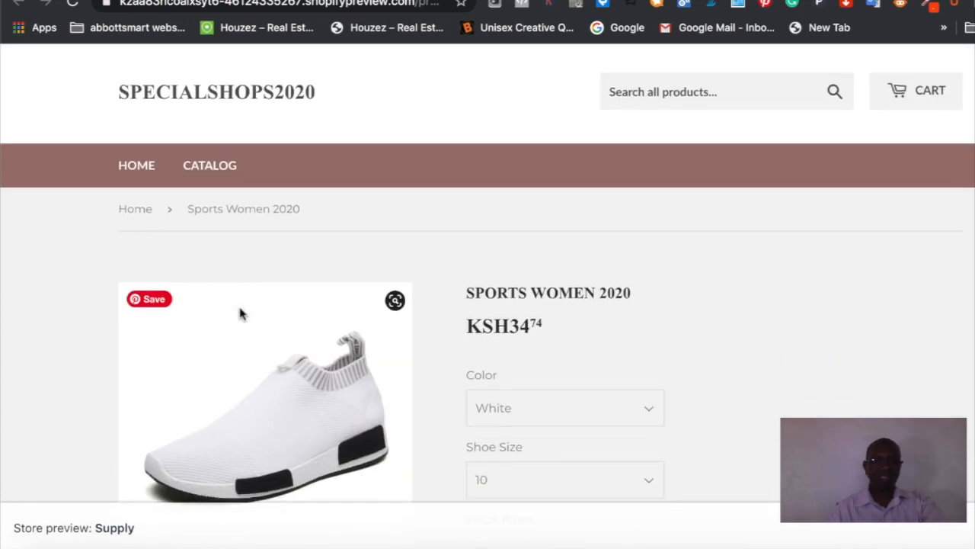
{"action": "scroll", "coordinate": [240, 312], "scroll_direction": "down", "scroll_amount": 3}
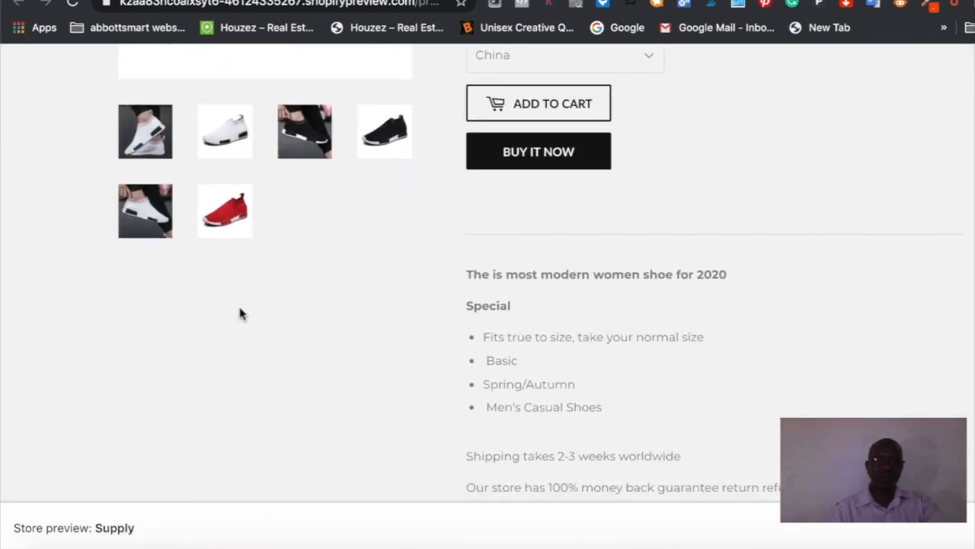
{"action": "scroll", "coordinate": [240, 312], "scroll_direction": "down", "scroll_amount": 3}
{"action": "scroll", "coordinate": [239, 312], "scroll_direction": "up", "scroll_amount": 12}
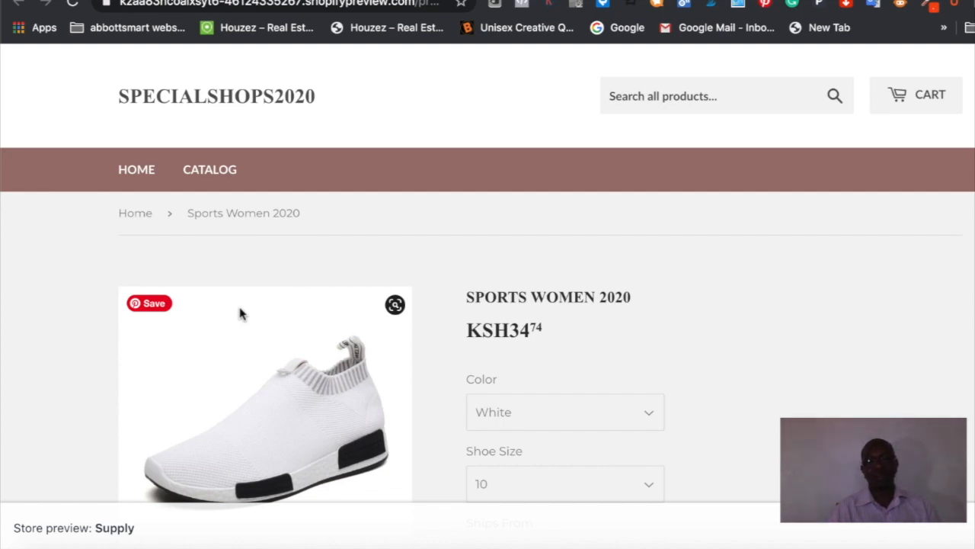
{"action": "scroll", "coordinate": [240, 314], "scroll_direction": "down", "scroll_amount": 6}
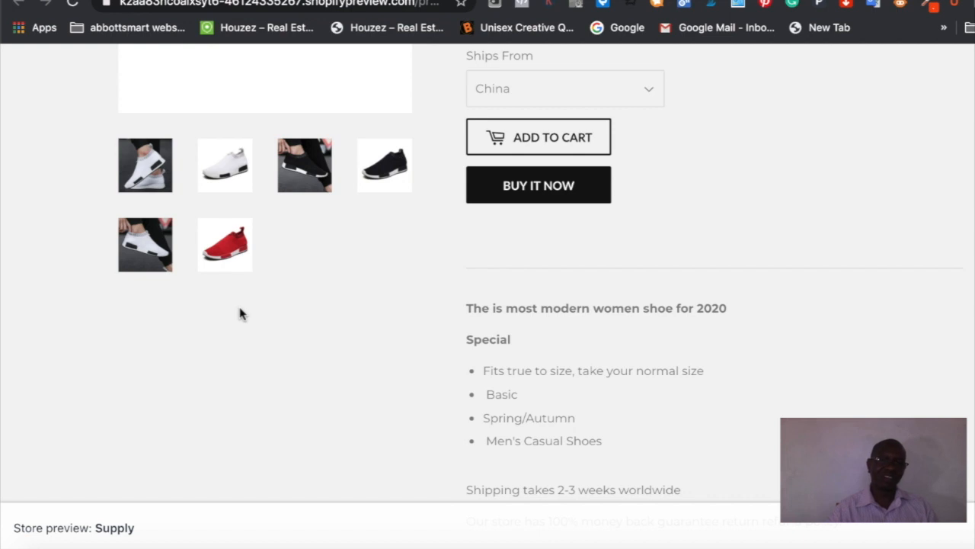
{"action": "scroll", "coordinate": [240, 314], "scroll_direction": "up", "scroll_amount": 6}
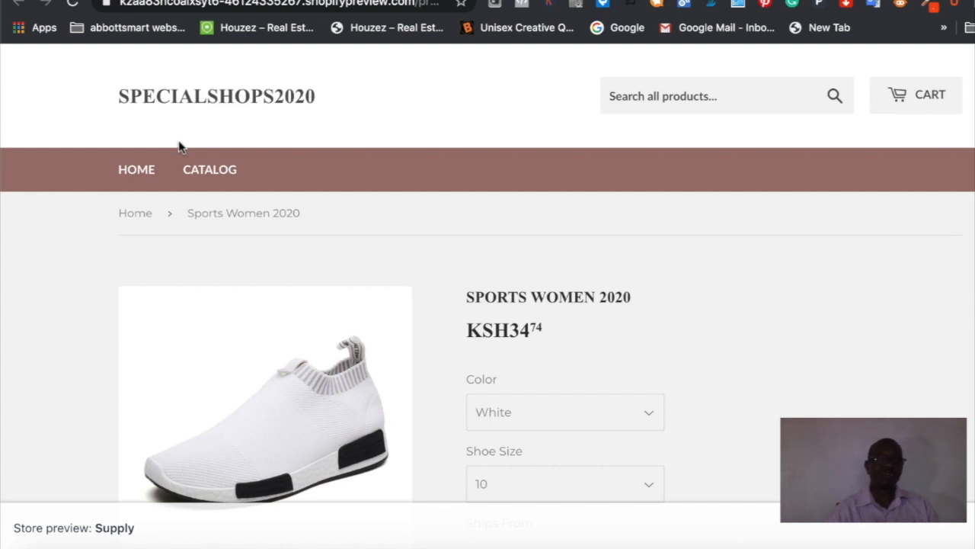
Highlight the preview page's web address and recheck the product images, purchase options, description and footer
{"action": "left_click", "coordinate": [235, 5]}
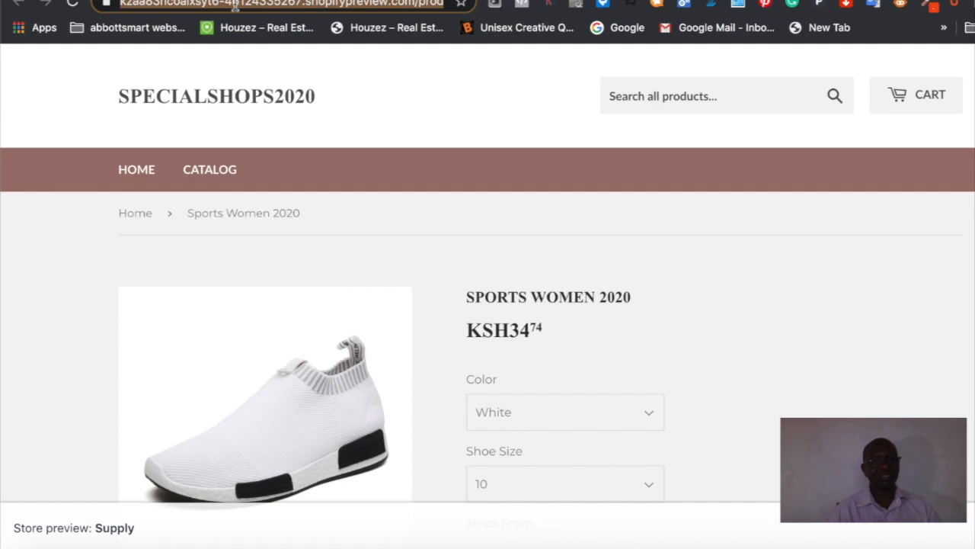
{"action": "scroll", "coordinate": [406, 221], "scroll_direction": "down", "scroll_amount": 3}
{"action": "scroll", "coordinate": [406, 221], "scroll_direction": "up", "scroll_amount": 3}
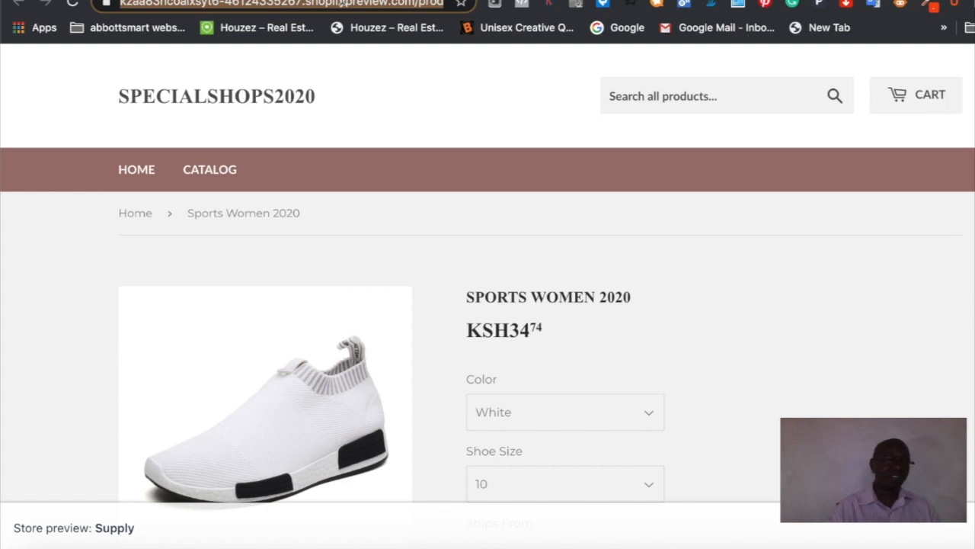
{"action": "scroll", "coordinate": [429, 181], "scroll_direction": "down", "scroll_amount": 5}
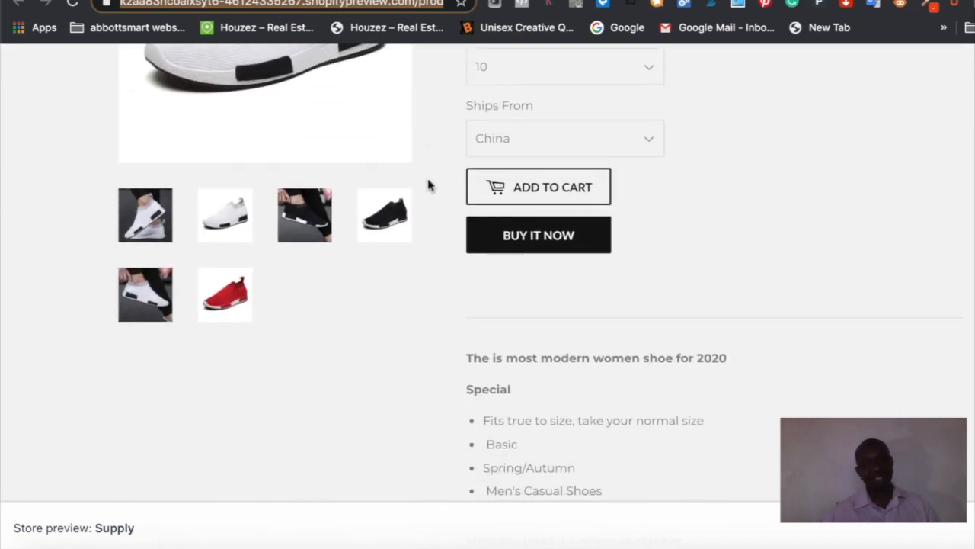
{"action": "scroll", "coordinate": [429, 184], "scroll_direction": "down", "scroll_amount": 1}
{"action": "scroll", "coordinate": [429, 184], "scroll_direction": "down", "scroll_amount": 3}
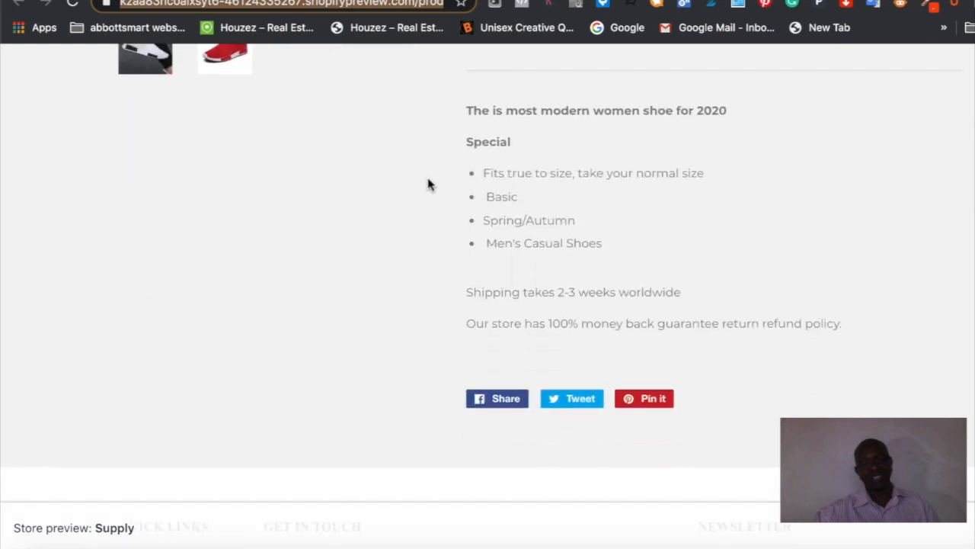
{"action": "scroll", "coordinate": [496, 265], "scroll_direction": "down", "scroll_amount": 3}
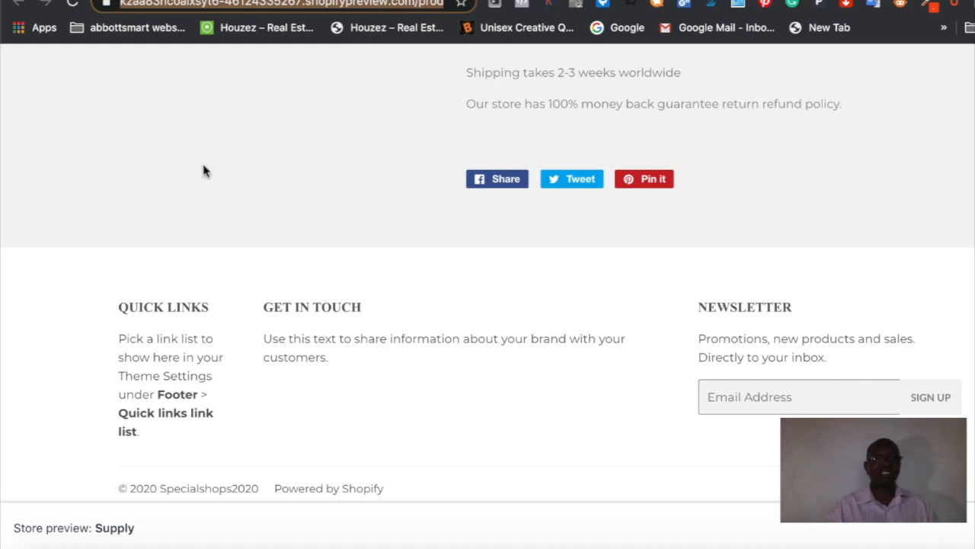
{"action": "scroll", "coordinate": [414, 207], "scroll_direction": "up", "scroll_amount": 15}
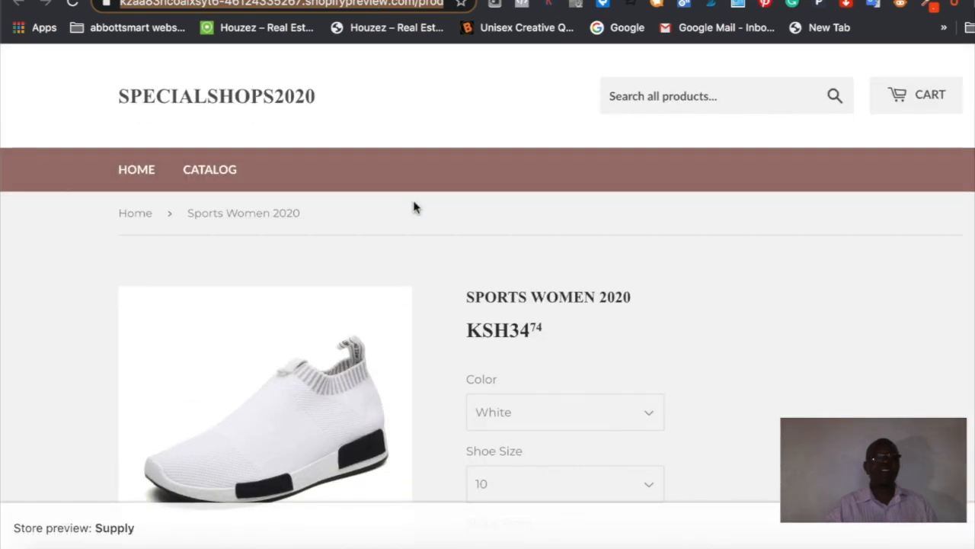